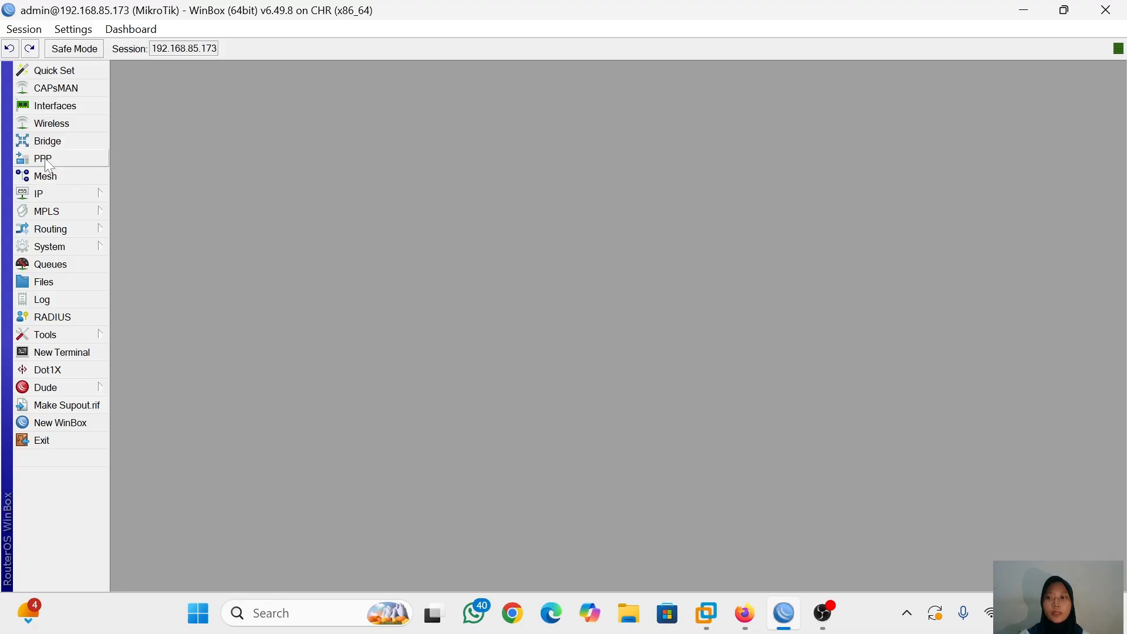
Step: Create a new IP firewall filter rule in the forward chain with the protocol set to 6 (tcp)
click(57, 196)
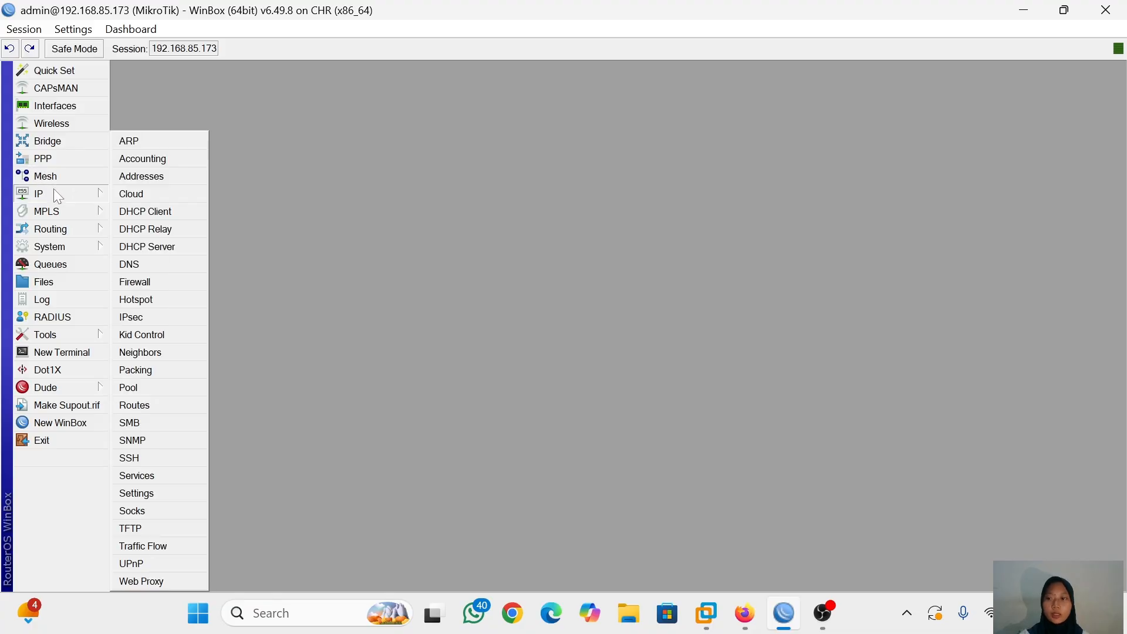
click(154, 277)
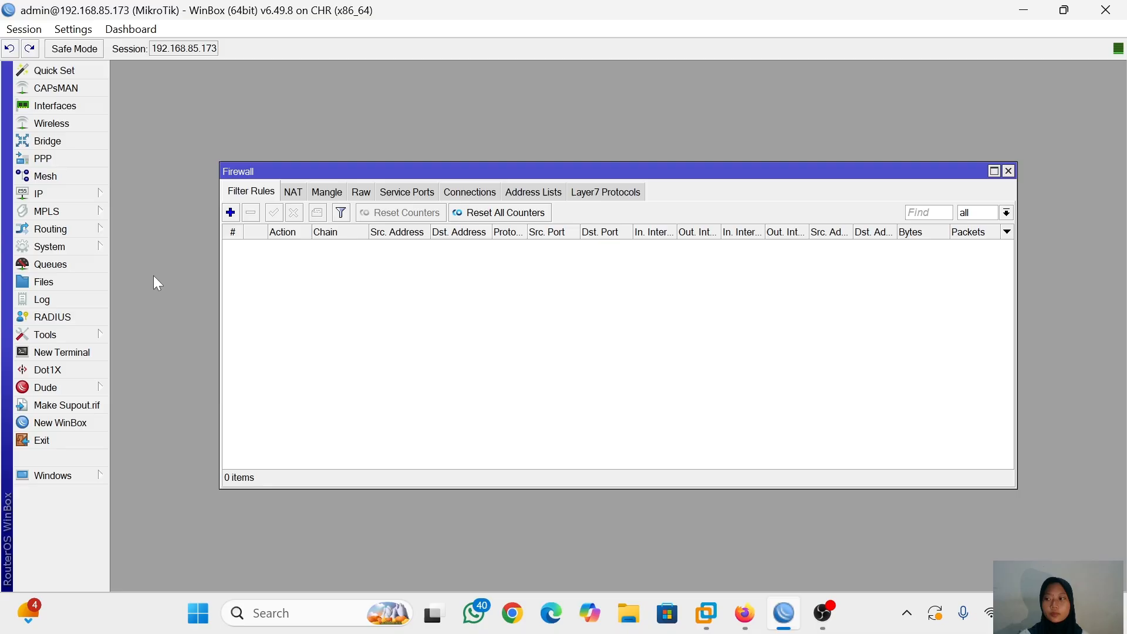
click(231, 213)
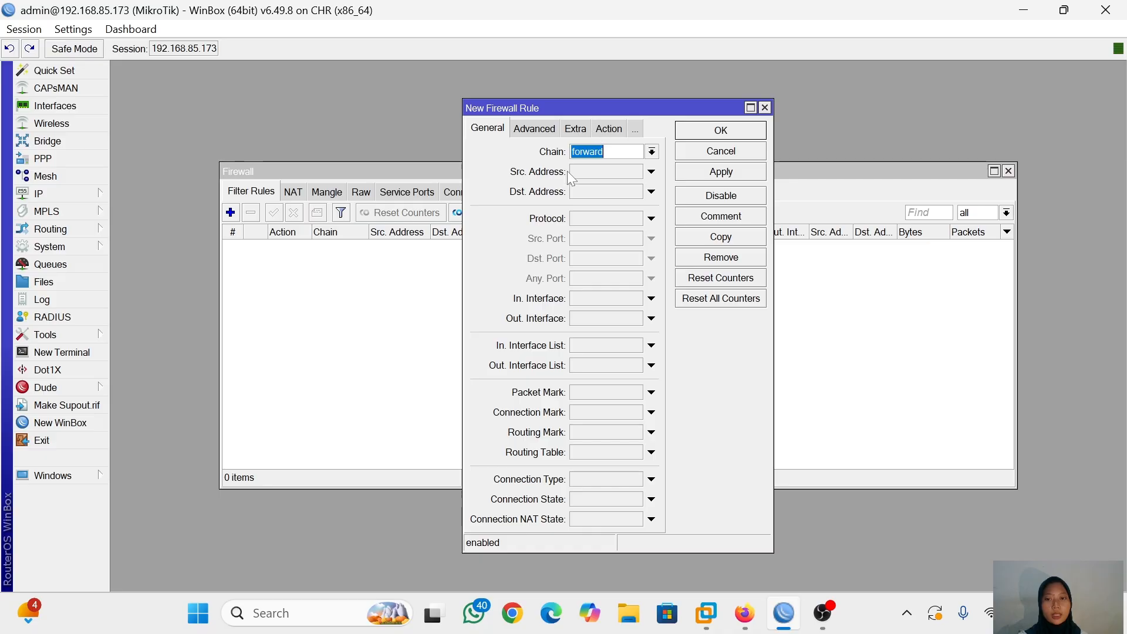
click(583, 218)
click(664, 219)
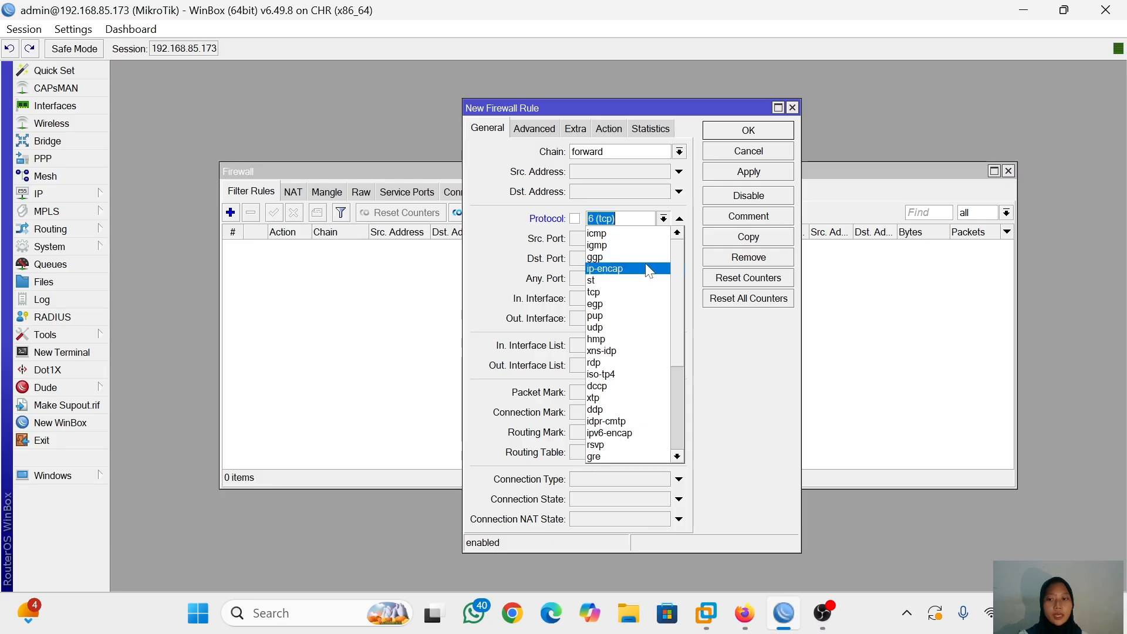
click(612, 128)
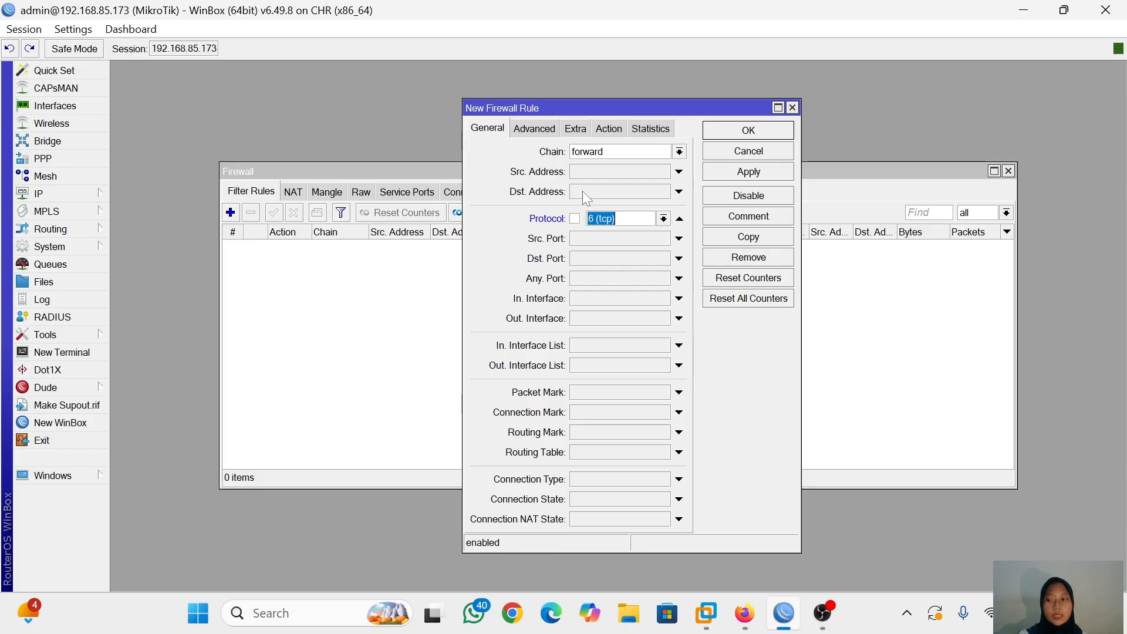
click(495, 133)
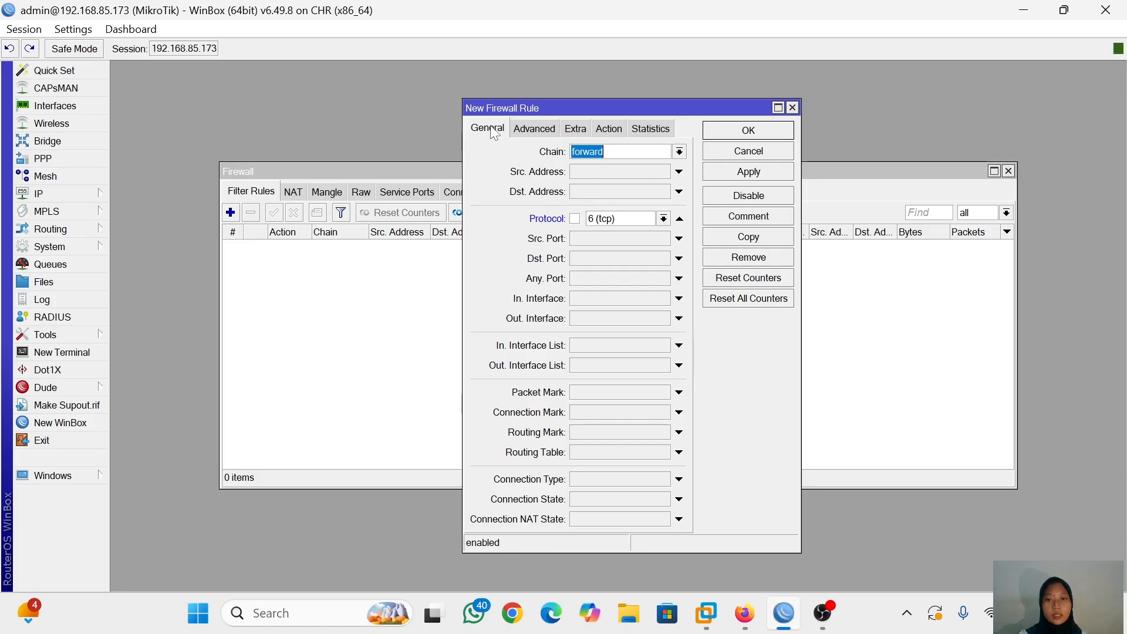
click(609, 130)
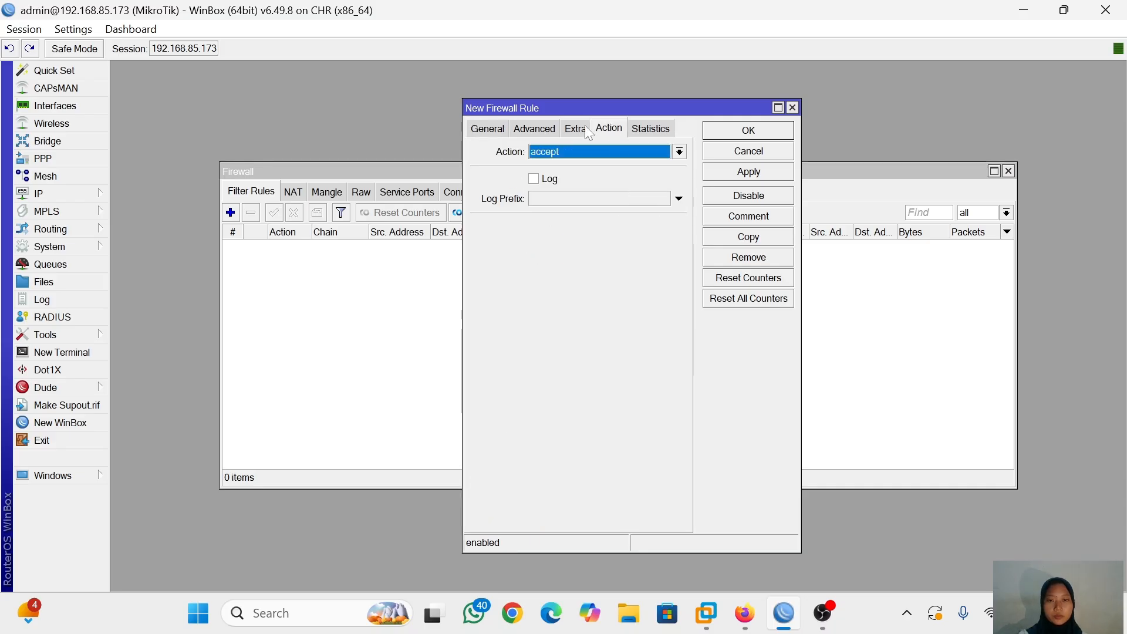
click(487, 129)
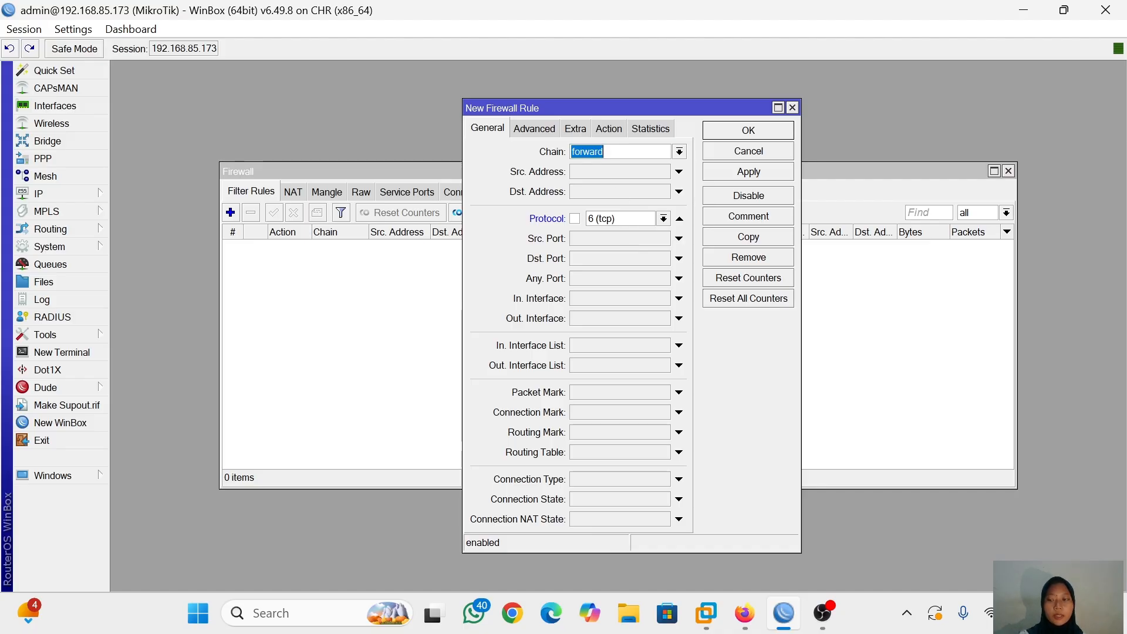
Step: Set the new rule's source address to 192.168.85.173
click(592, 172)
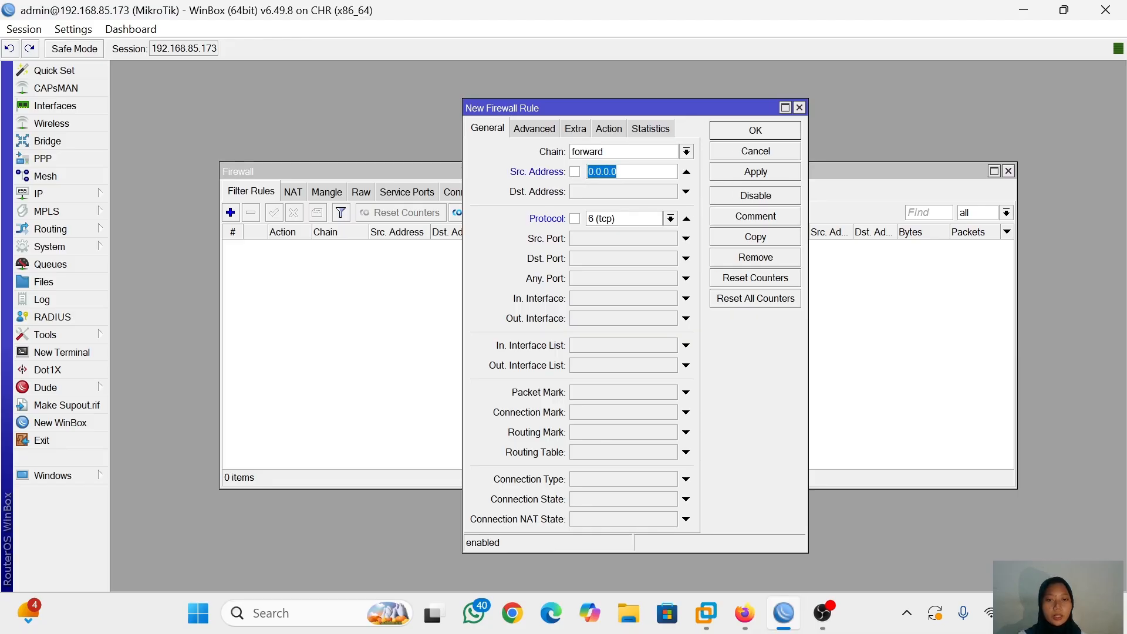
key(BackSpace)
key(BackSpace)
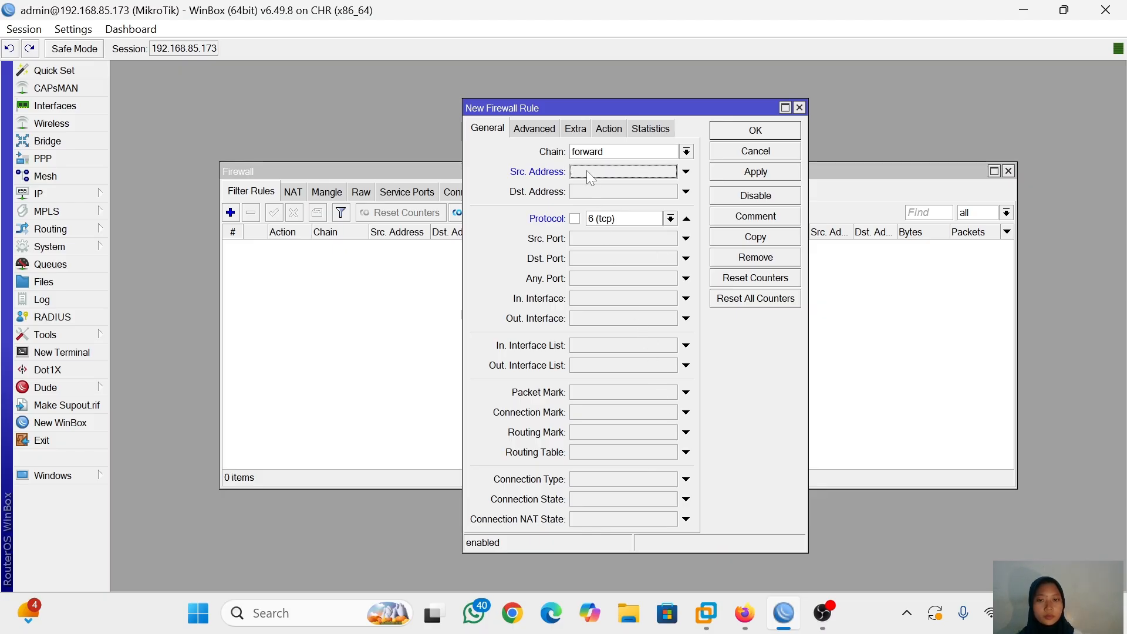
text(19)
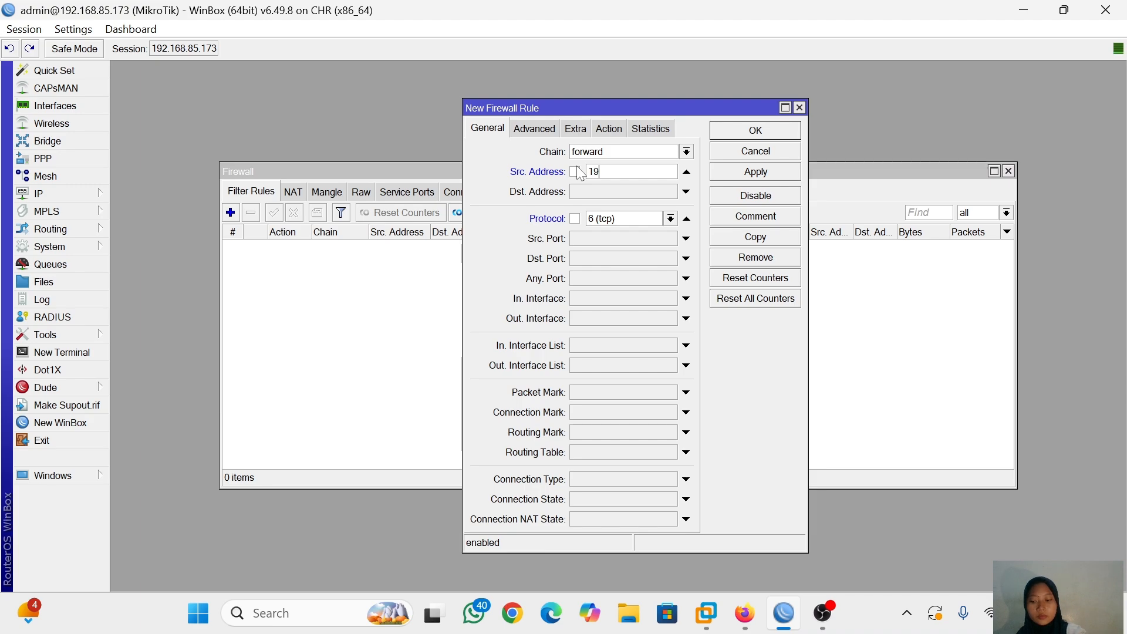
text(2.168)
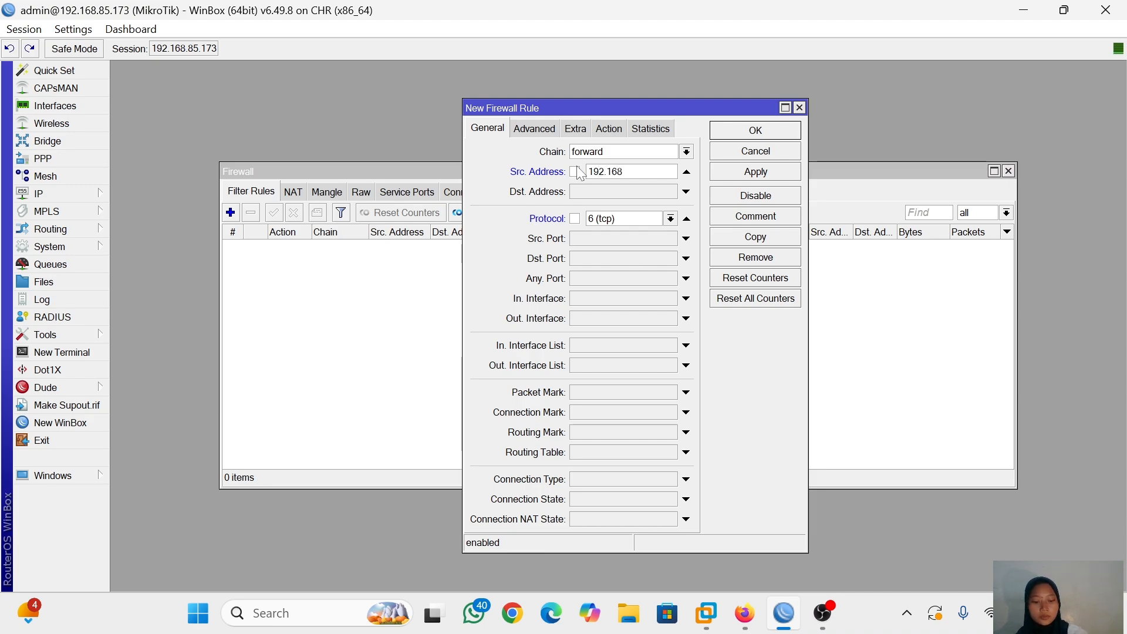
text(.)
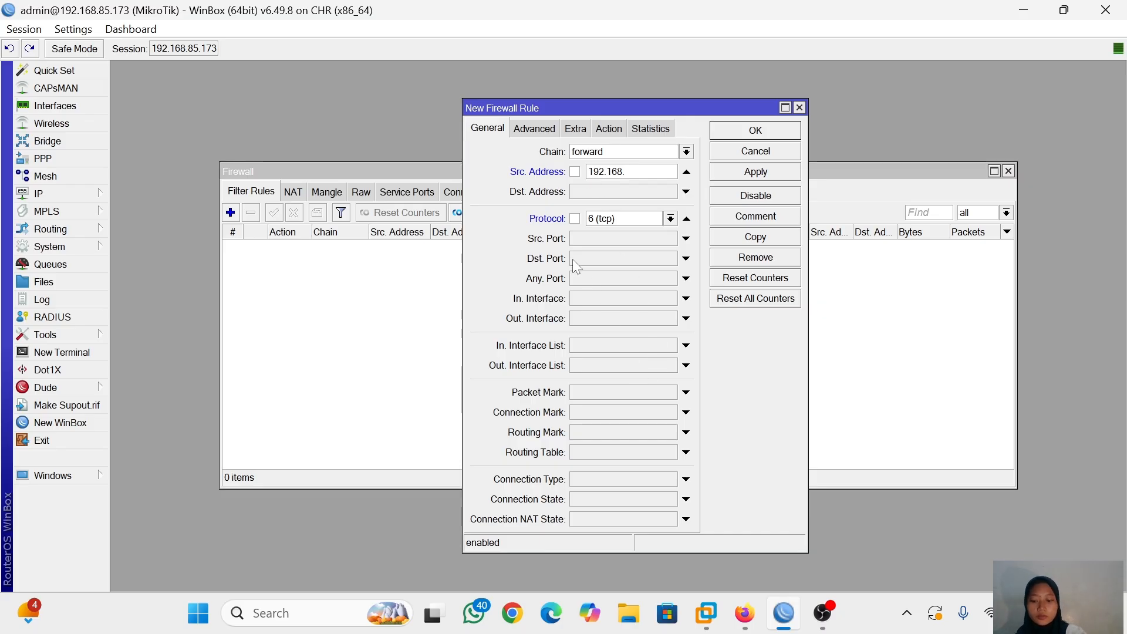
text(85)
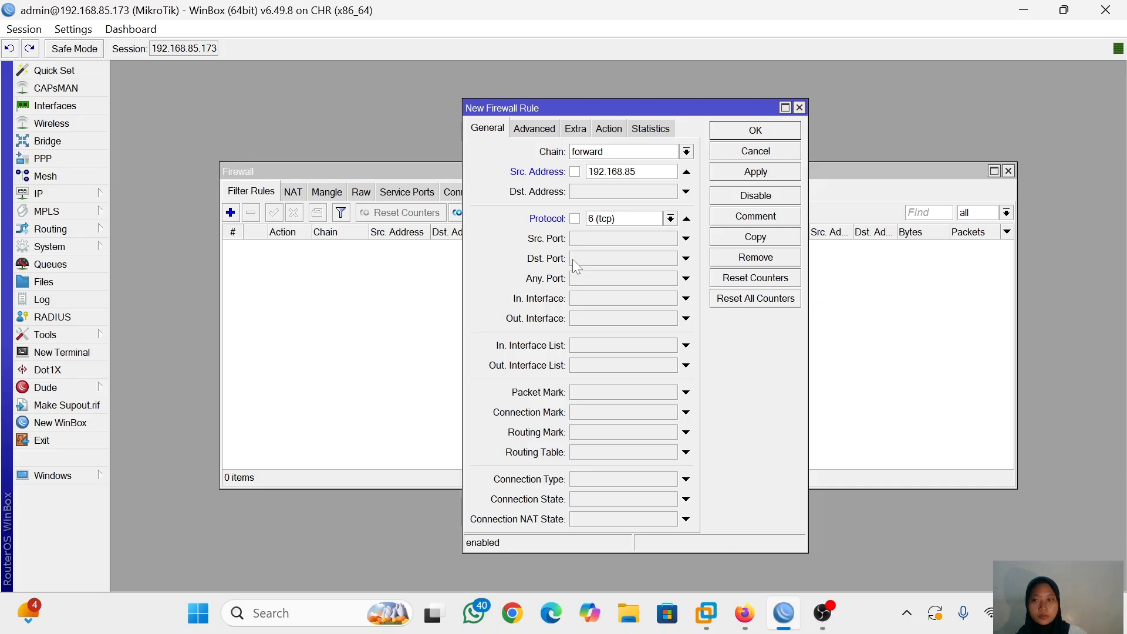
text(.173)
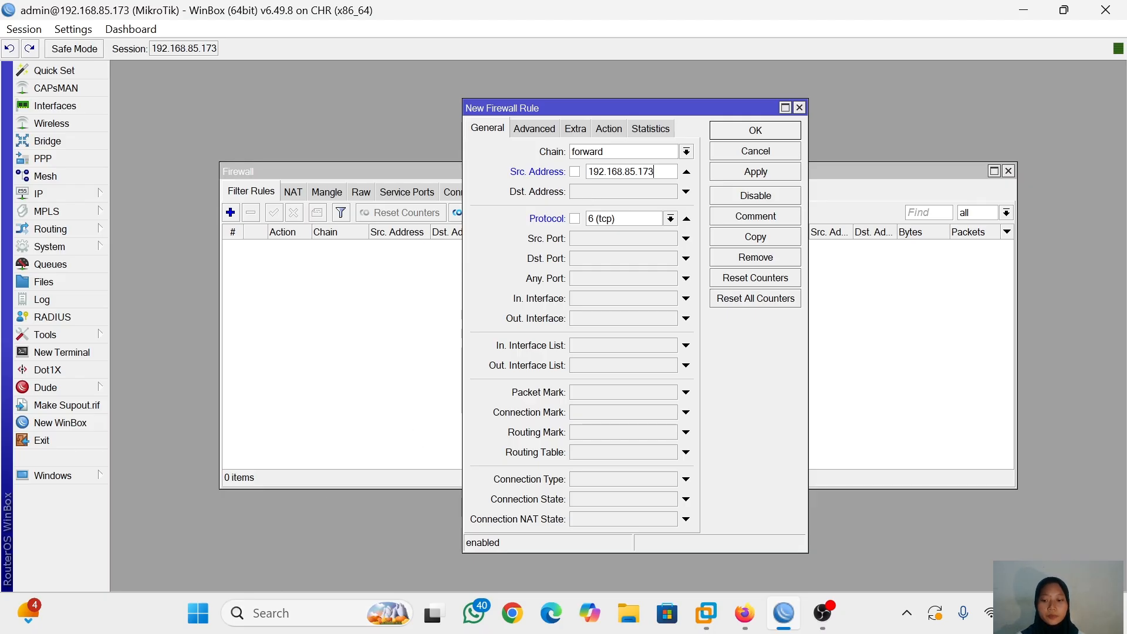
Step: Open Command Prompt and run nslookup facebook.com to look up the site's IP address
click(276, 621)
text(c)
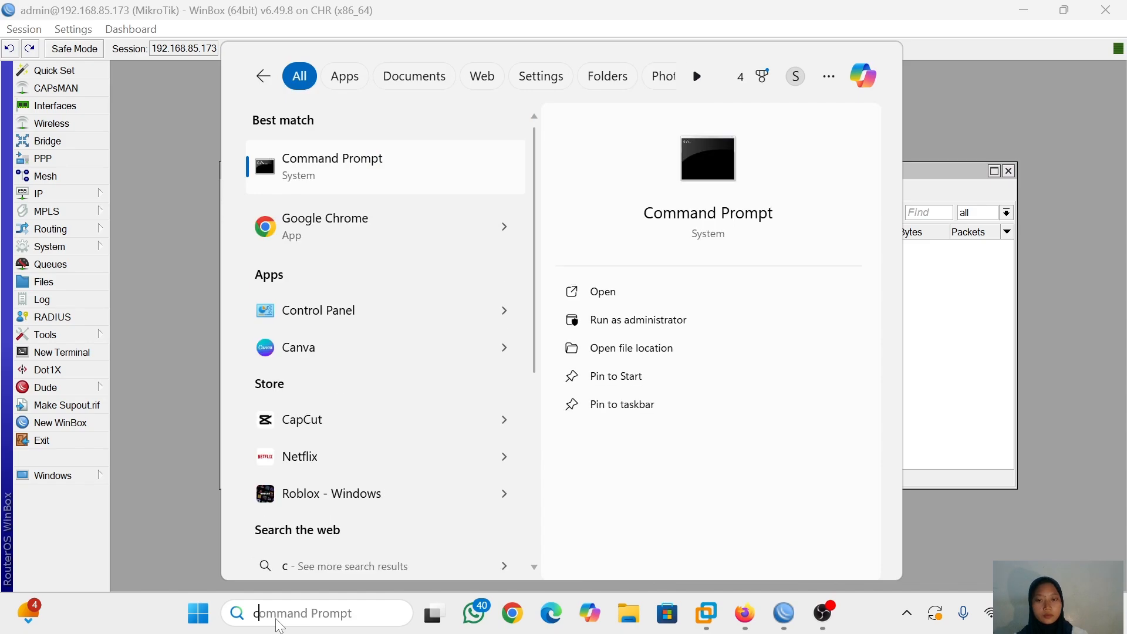
click(345, 176)
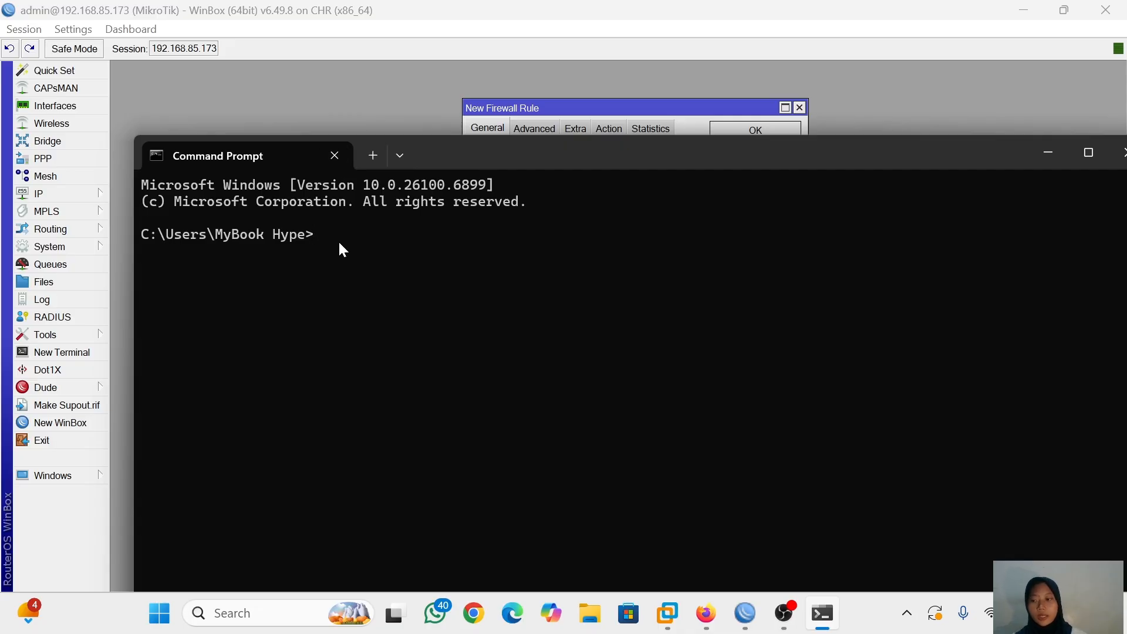
text(nsl)
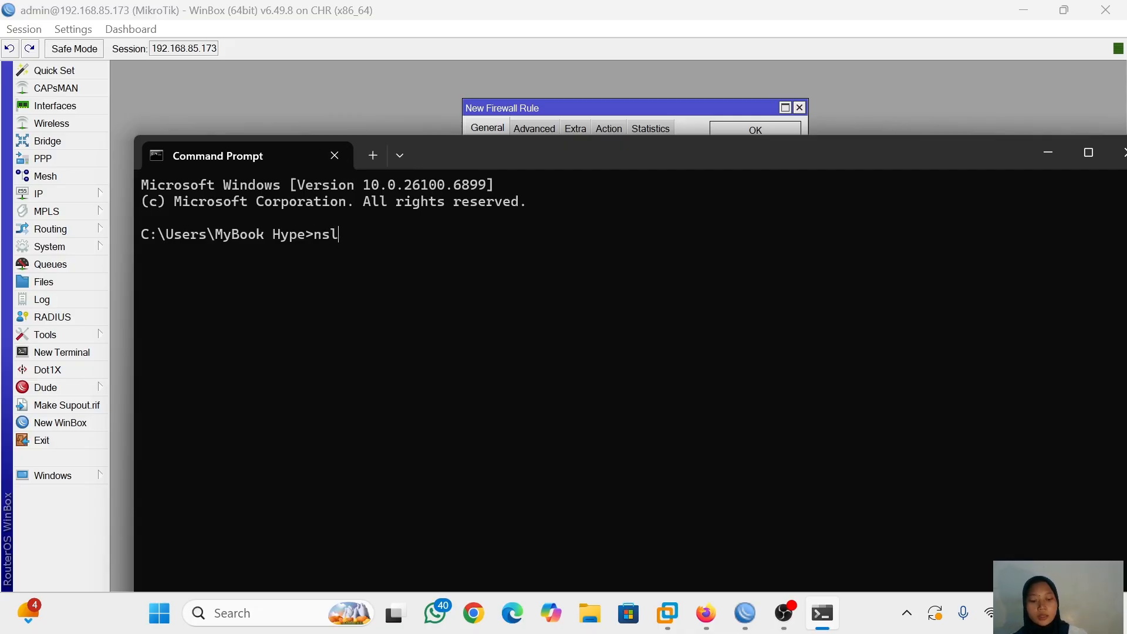
text(ooki)
key(BackSpace)
text(u)
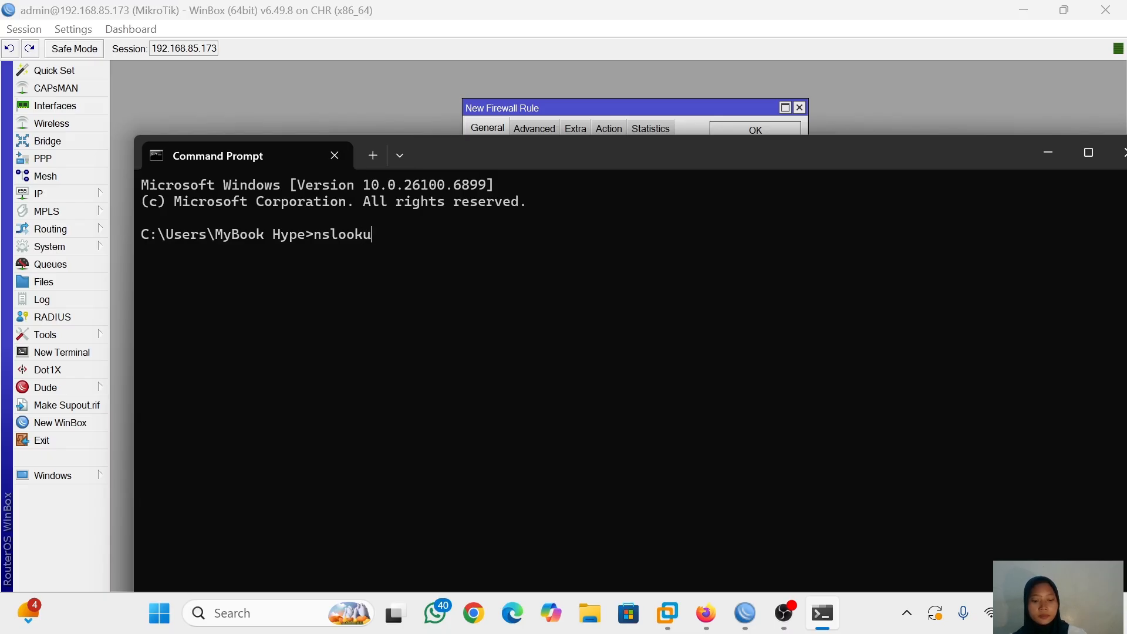
text(p)
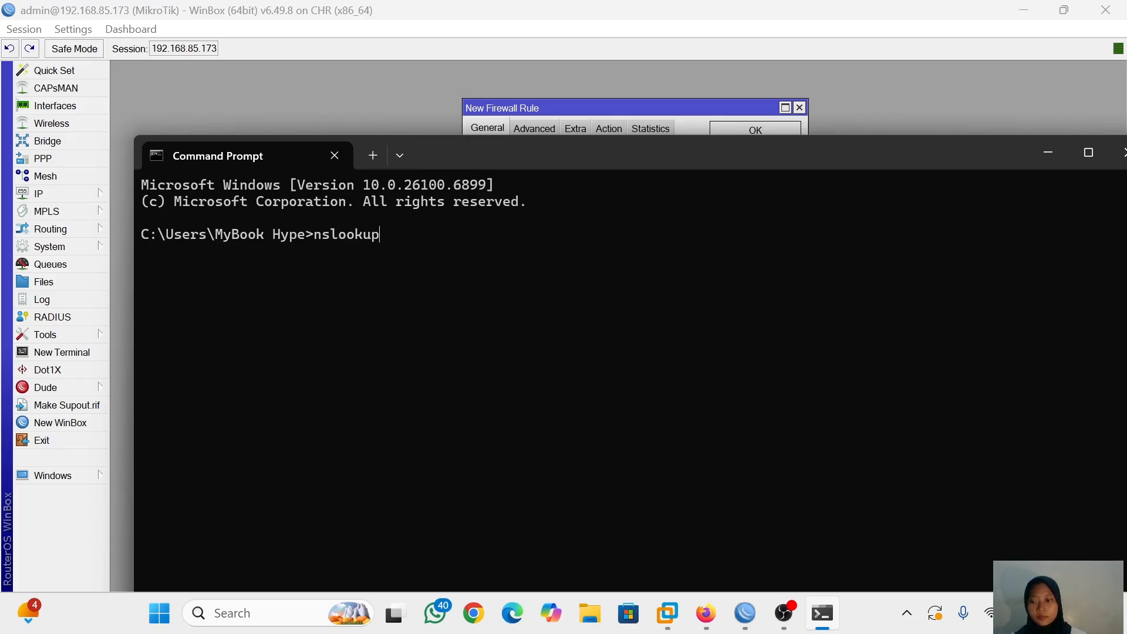
text( fa)
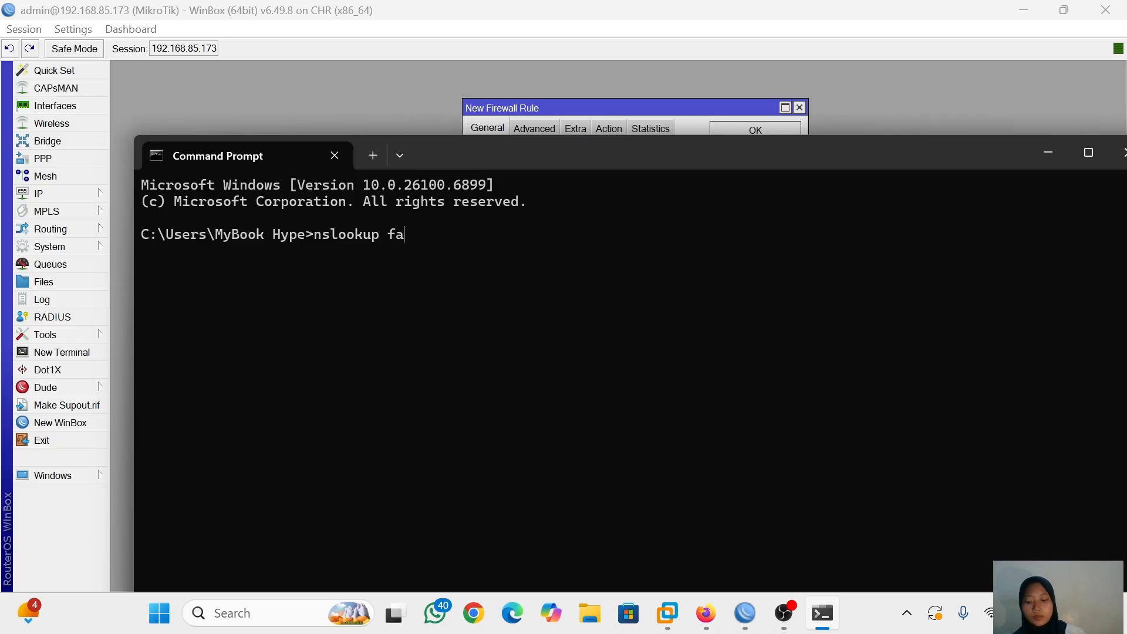
text(cebook)
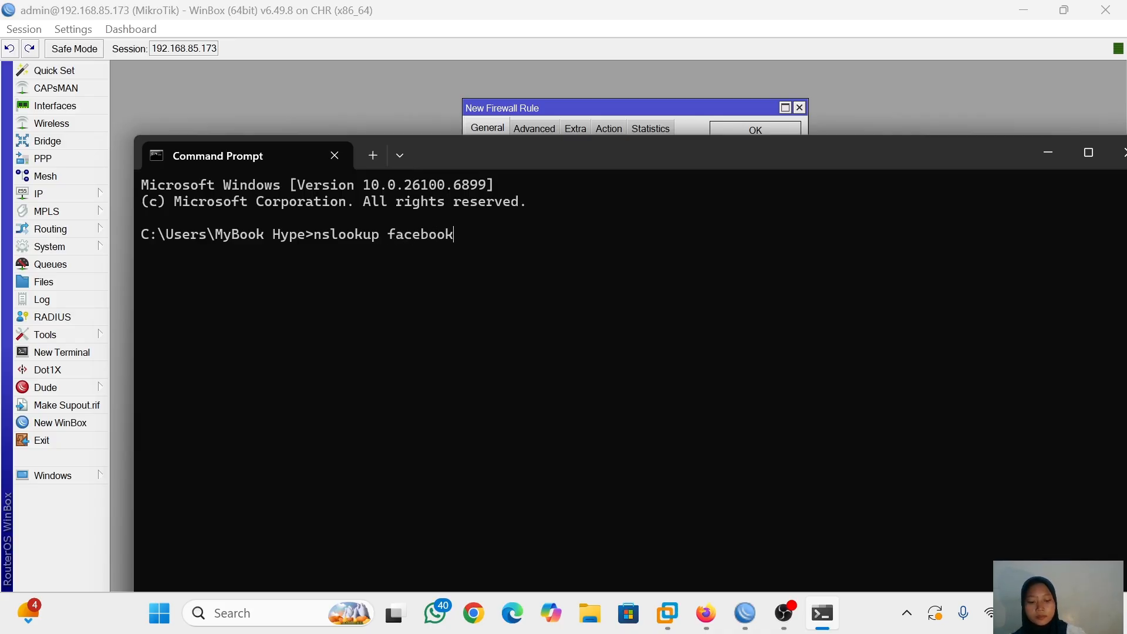
text(.com)
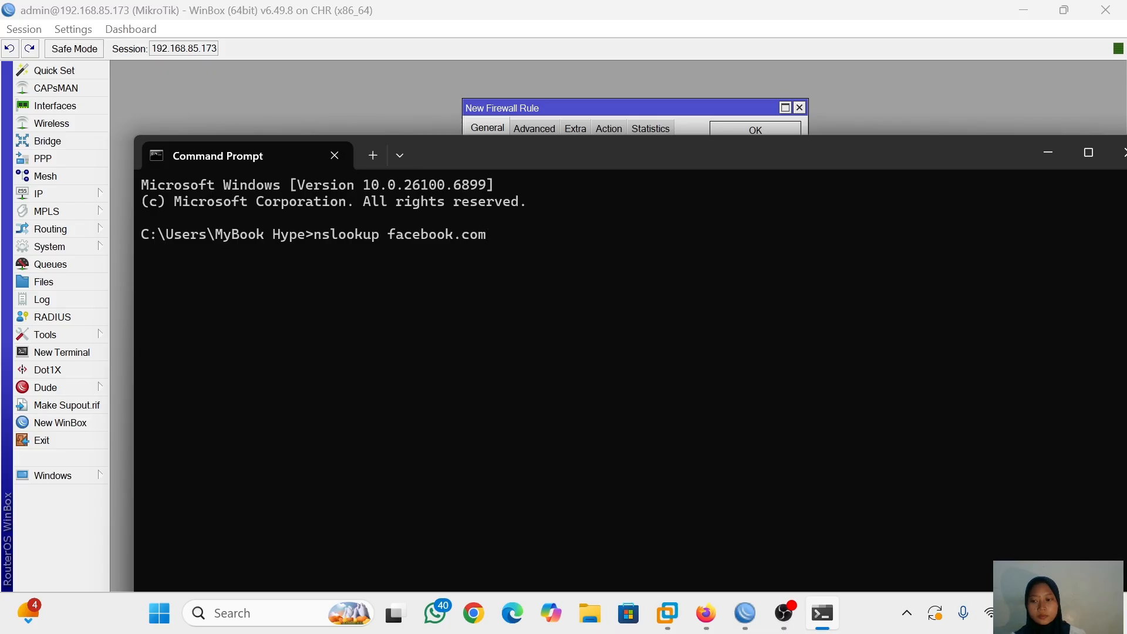
key(Return)
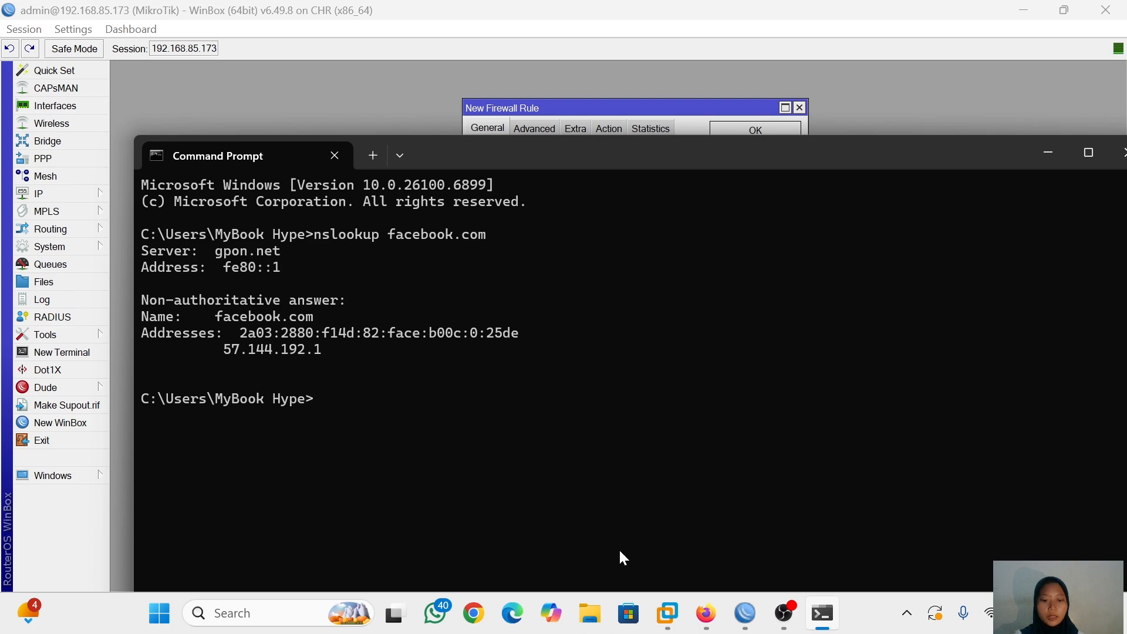
Step: Return to WinBox and set the firewall rule's destination address to 57.144.192.1 and its source port to 44
mouse_move(748, 623)
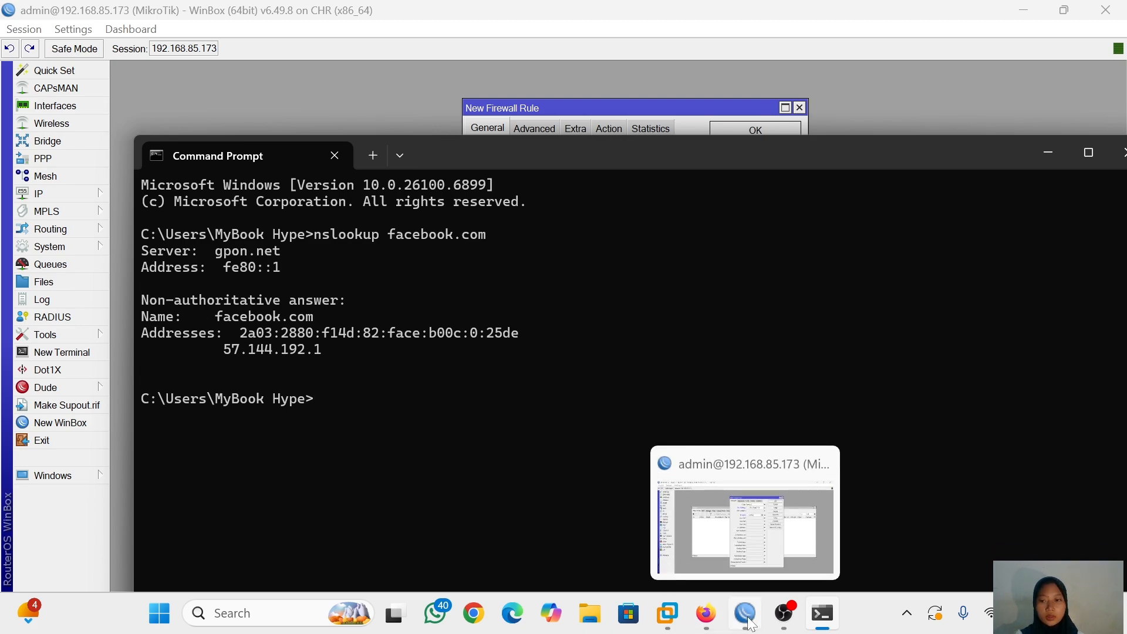
click(677, 540)
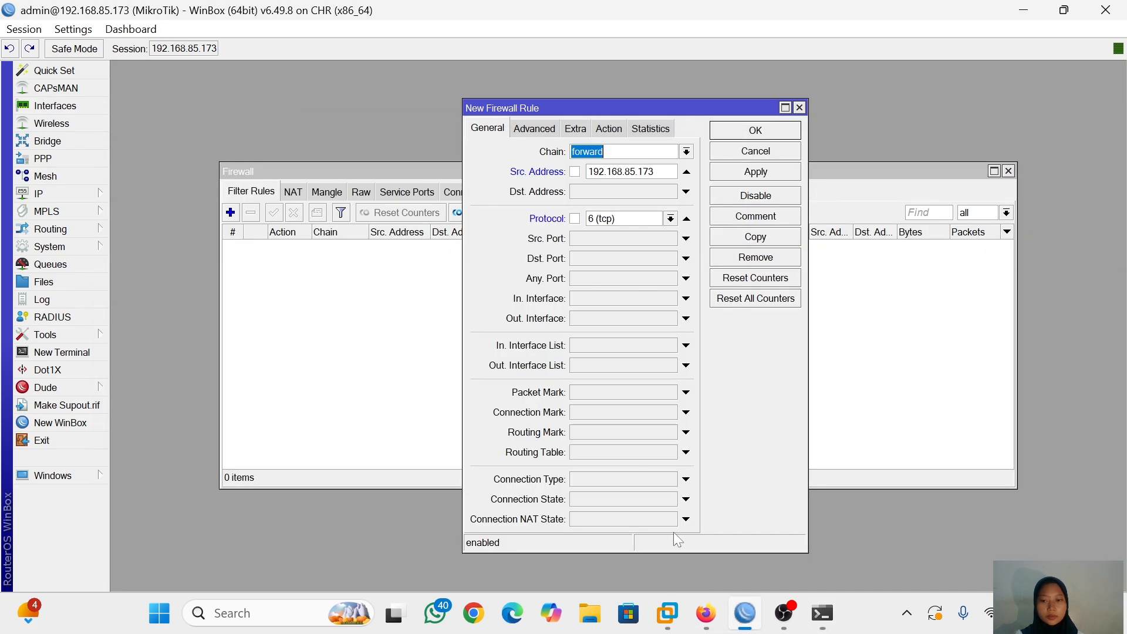
click(578, 193)
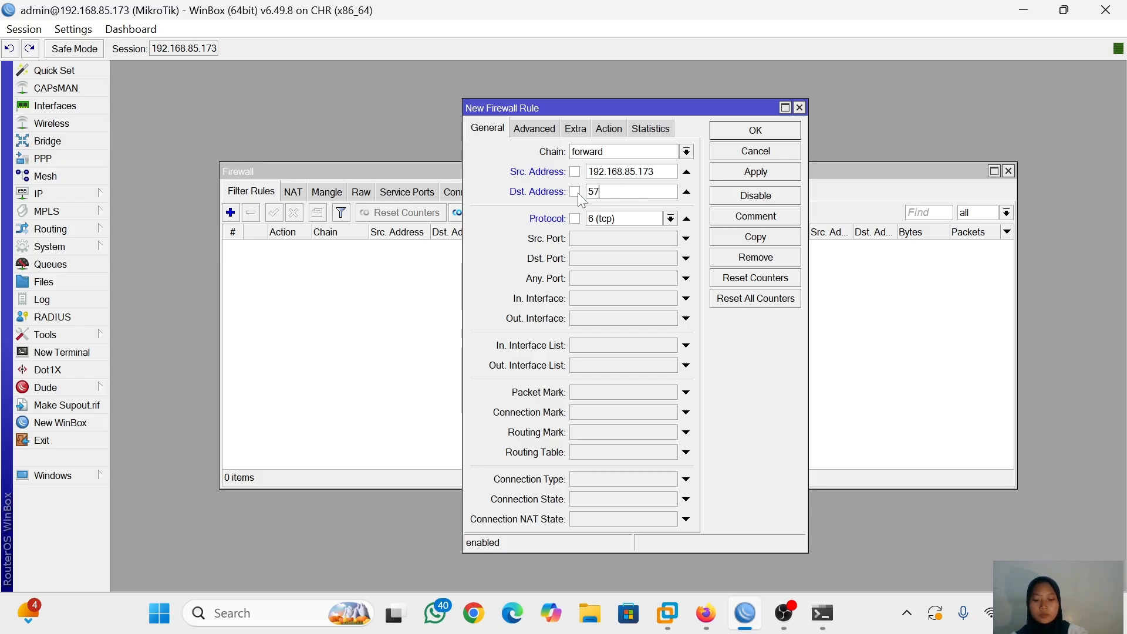
text(57.144)
click(822, 613)
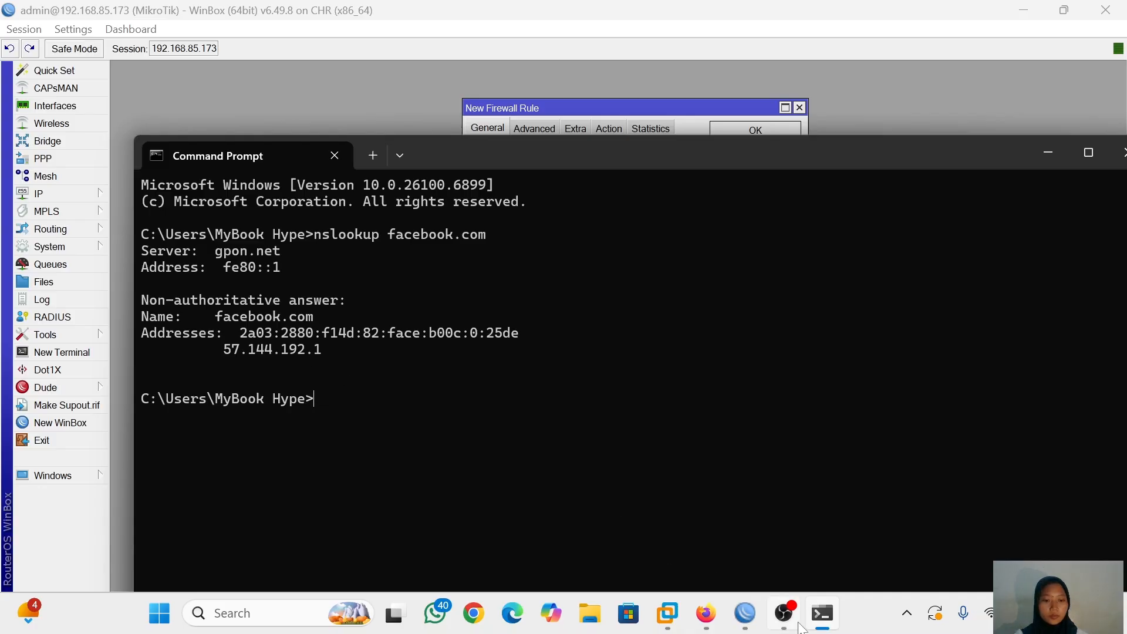
click(745, 613)
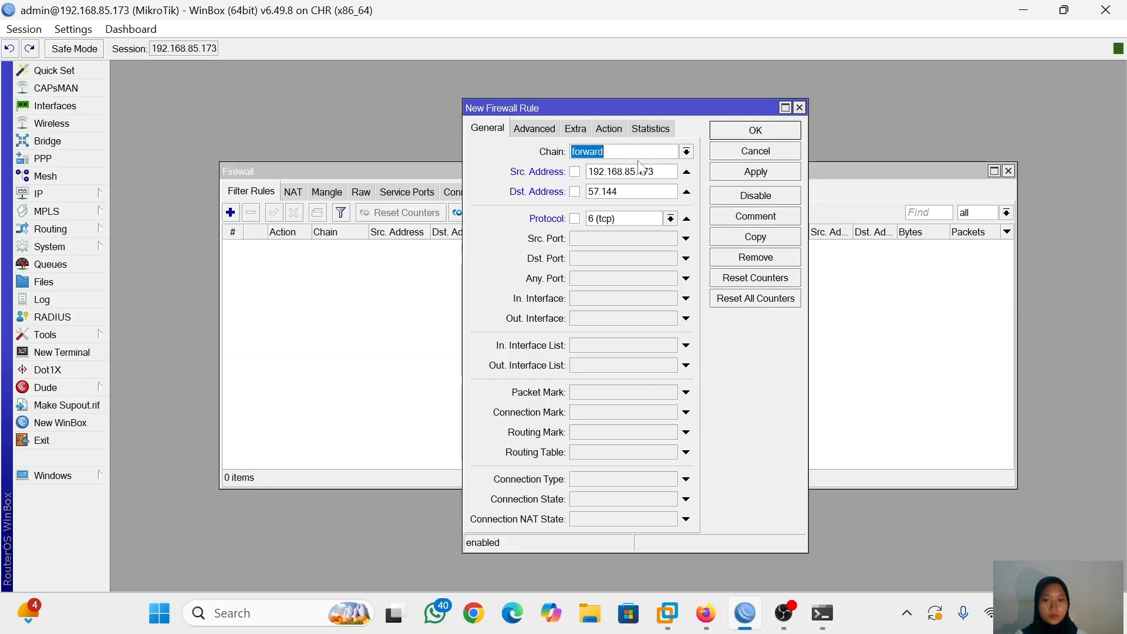
click(620, 192)
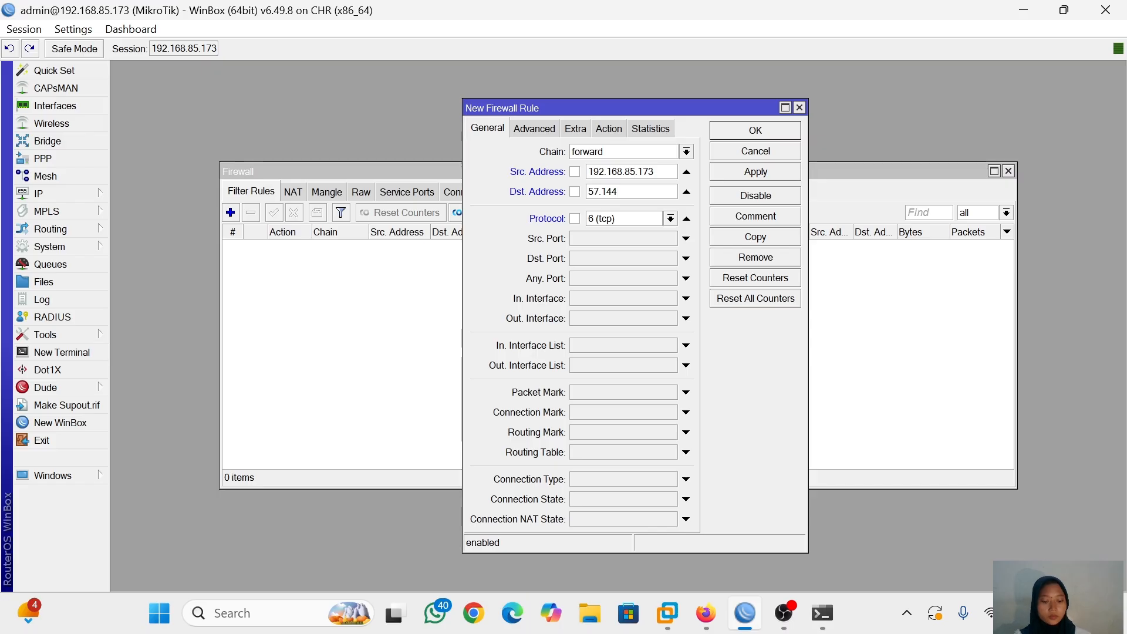
text(.192)
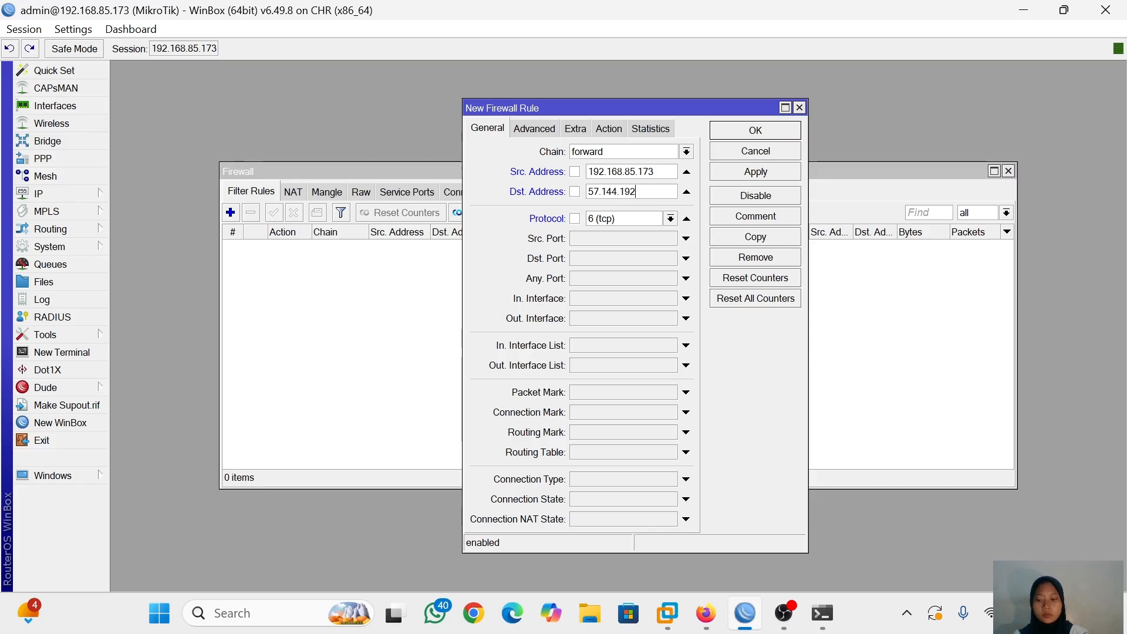
text(.1)
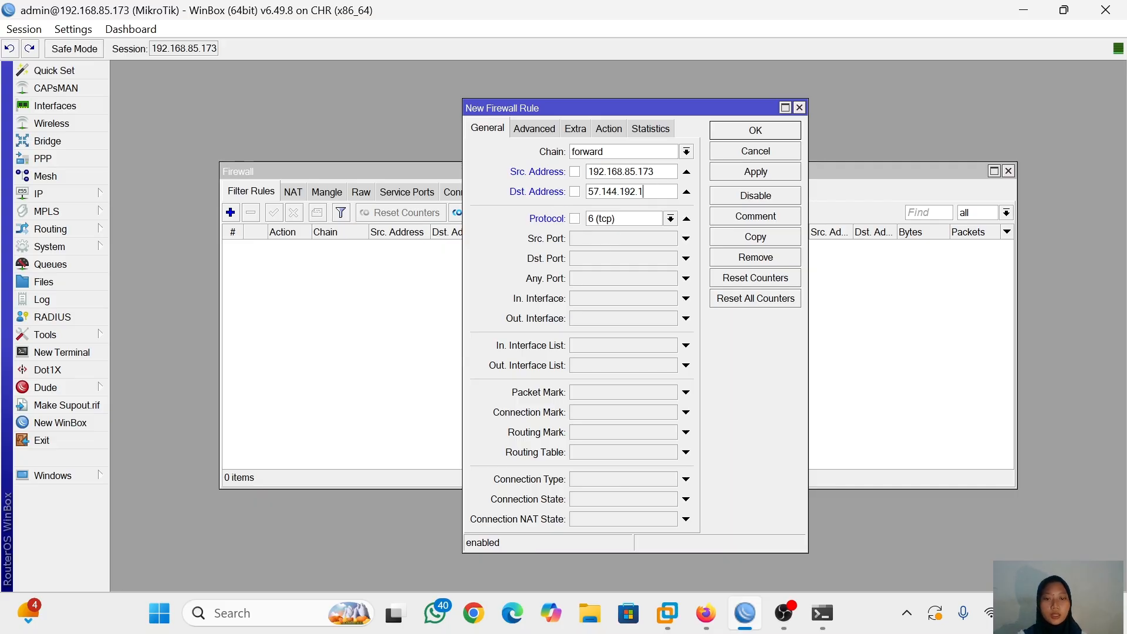
click(579, 237)
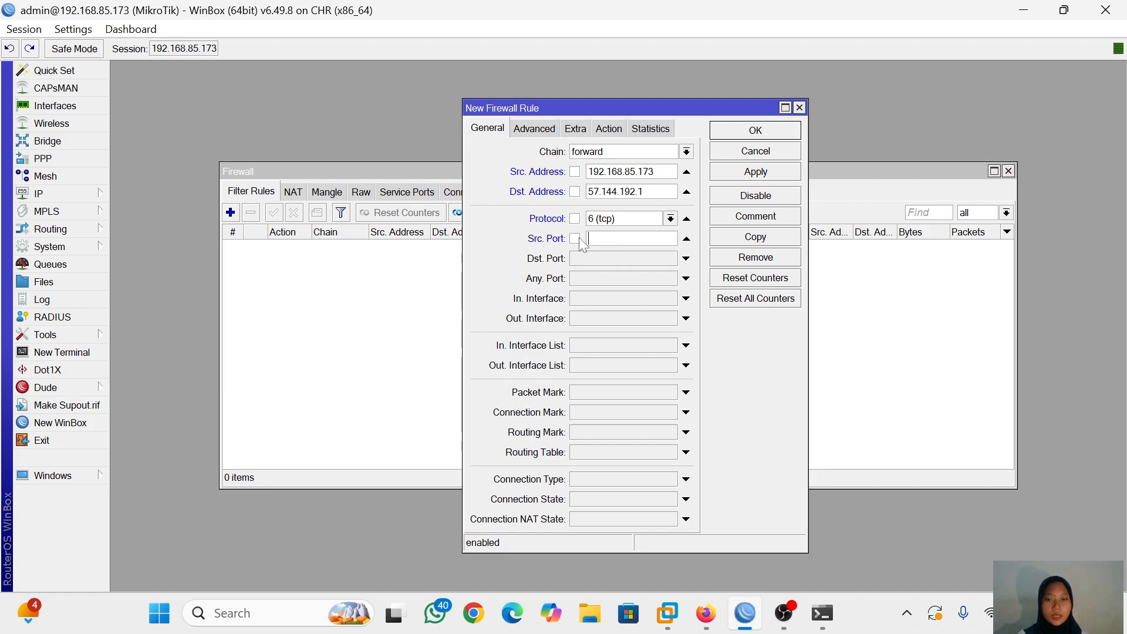
text(44)
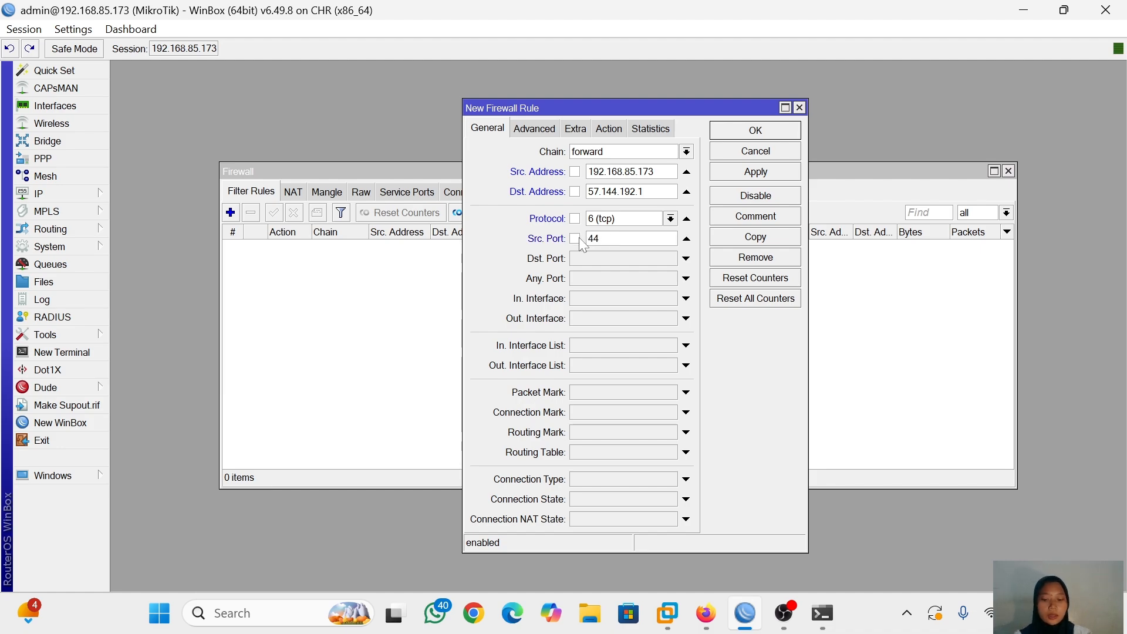
Step: Set the new firewall rule's action to drop
click(609, 128)
click(686, 151)
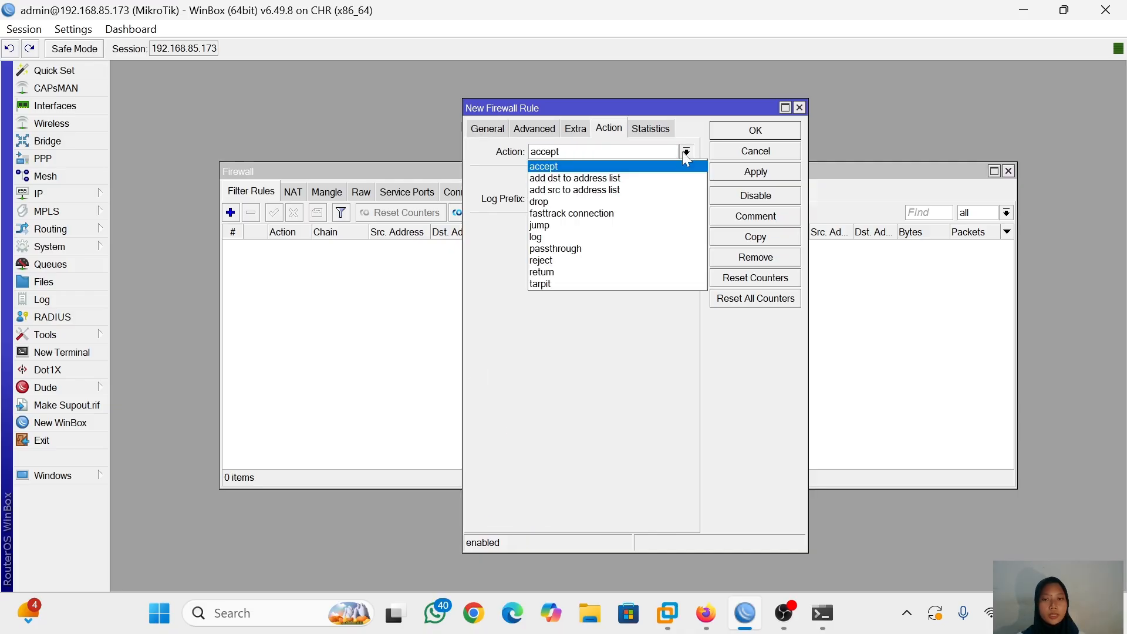
click(573, 201)
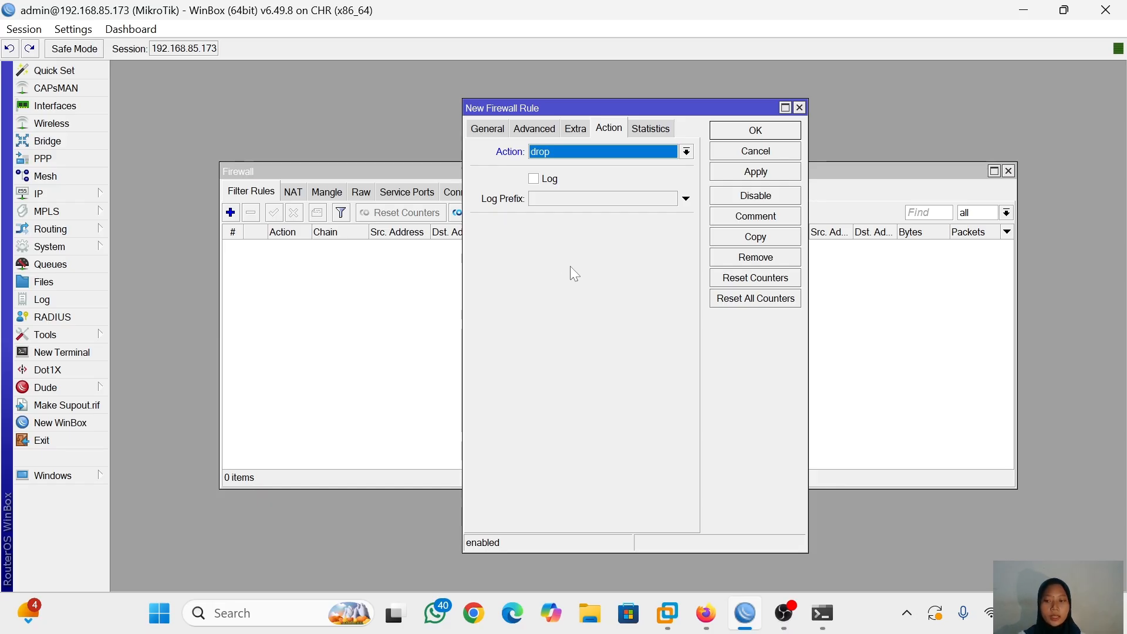
Step: Switch to the PNETLab topology in Firefox and examine its VPC nodes
key(alt+Tab)
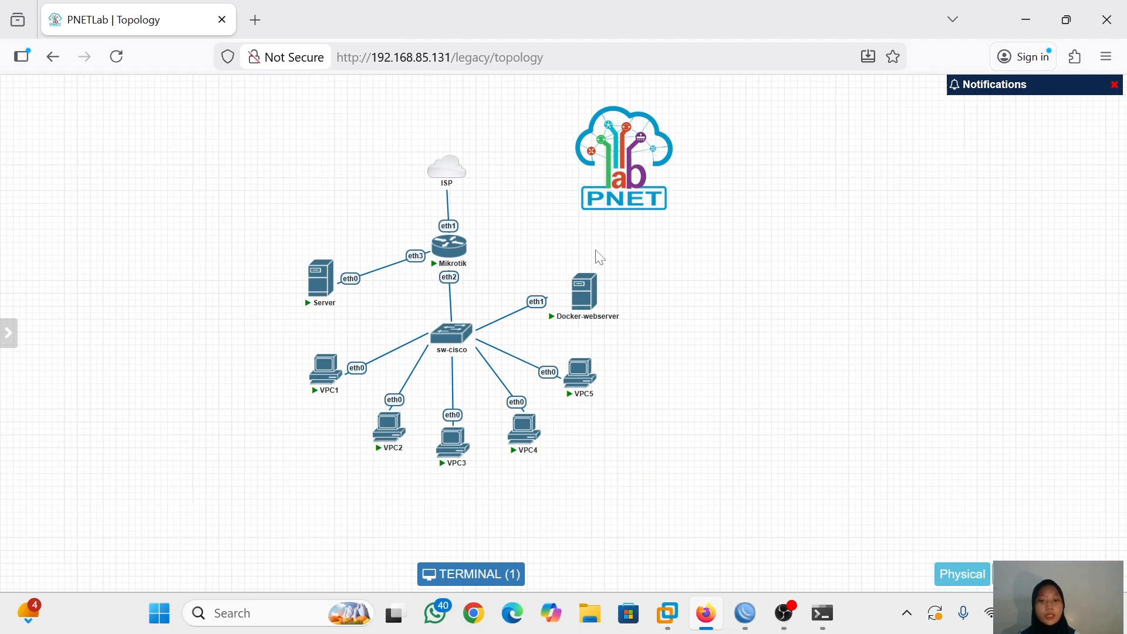
mouse_move(613, 294)
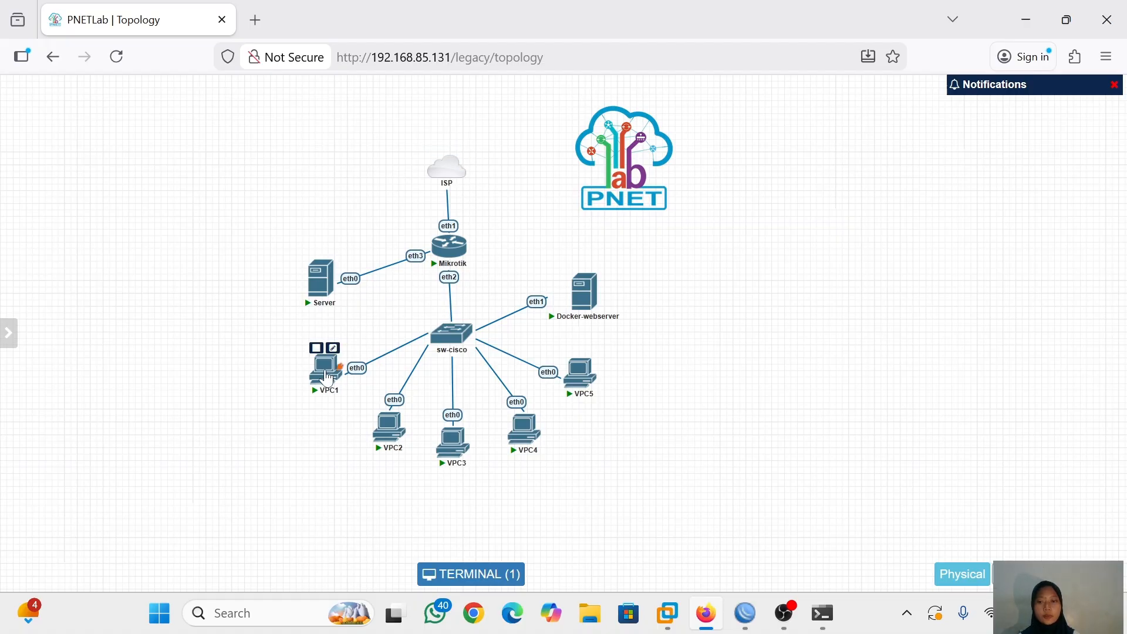
mouse_move(391, 428)
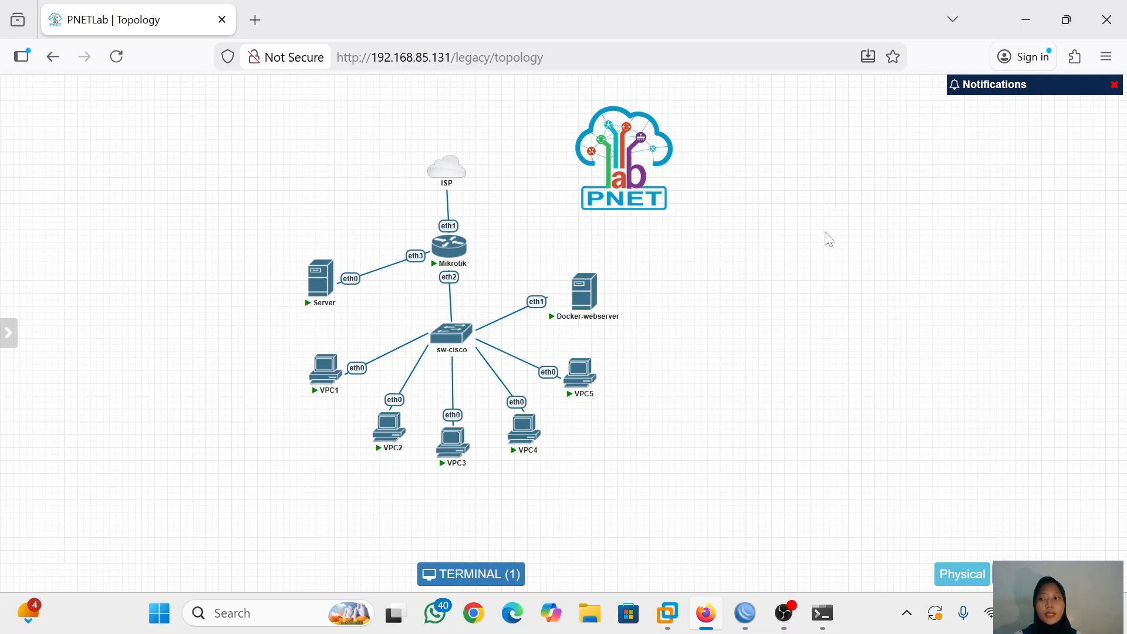
Step: Return to WinBox and start a new firewall filter rule in the input chain
click(745, 614)
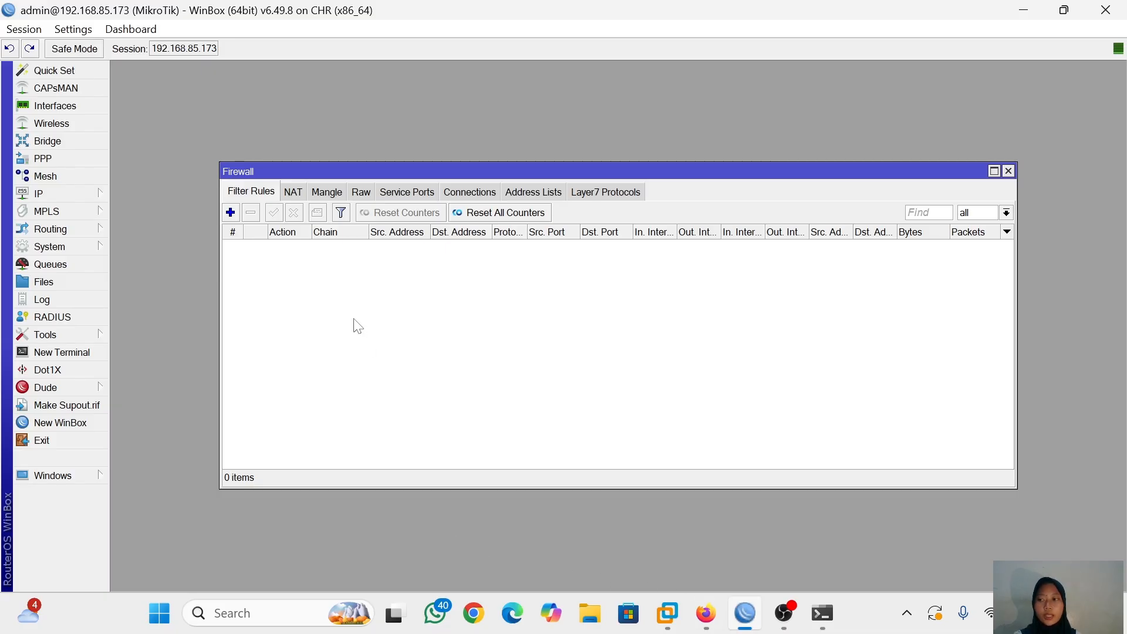
click(230, 213)
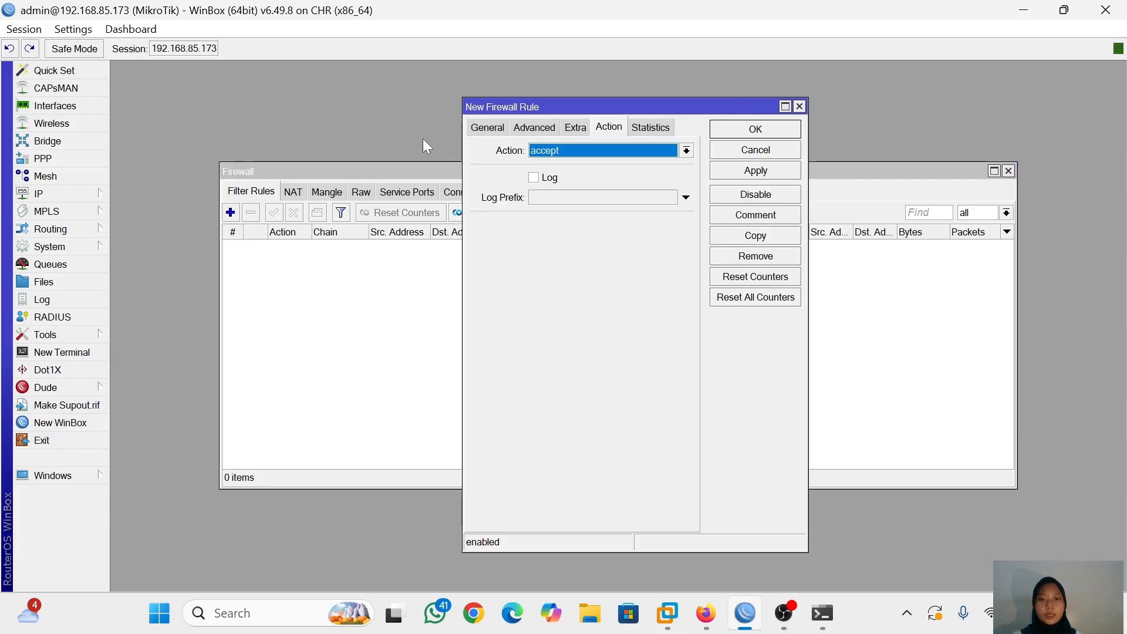
click(488, 128)
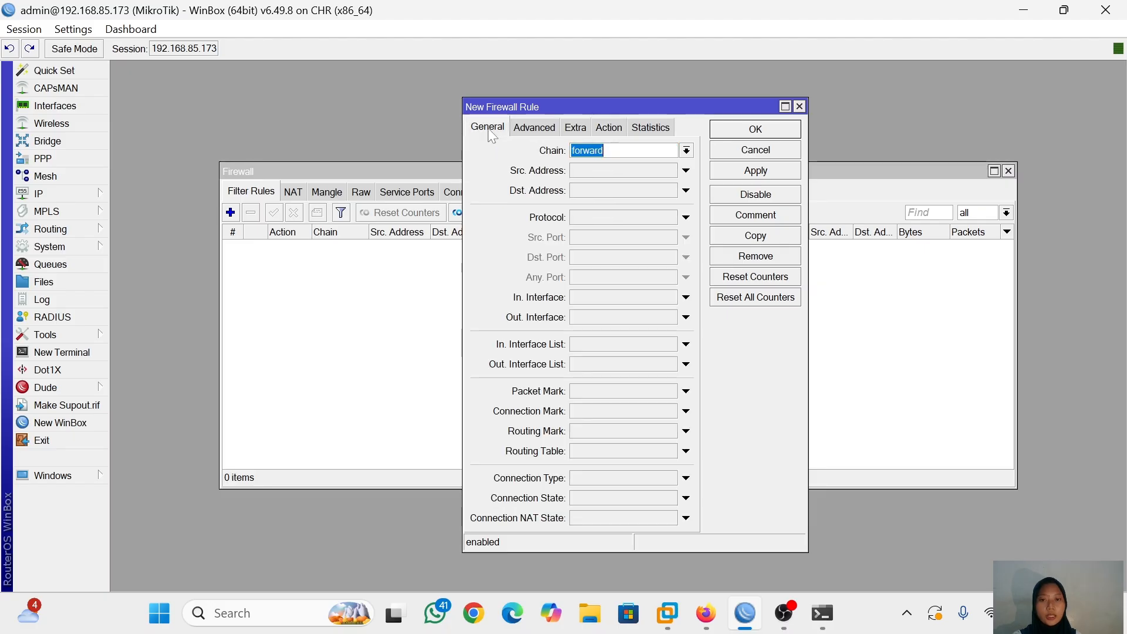
click(686, 150)
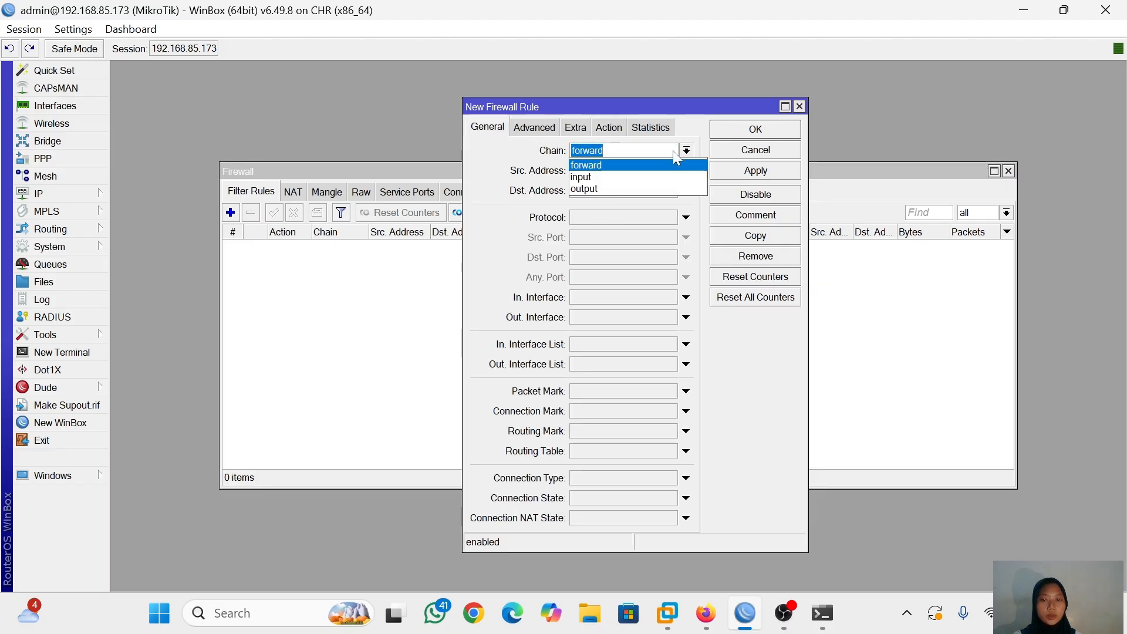
click(606, 177)
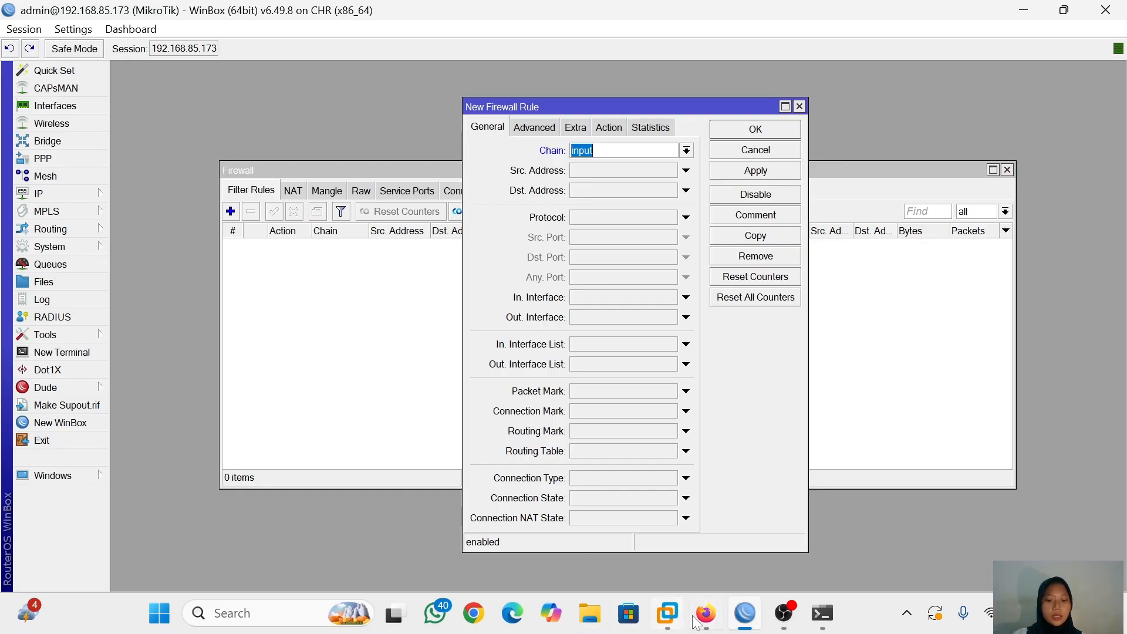
Step: Check VPC1's IP address in its PNETLab terminal and set the WinBox rule's source address to 192.168.99.31/24
click(697, 618)
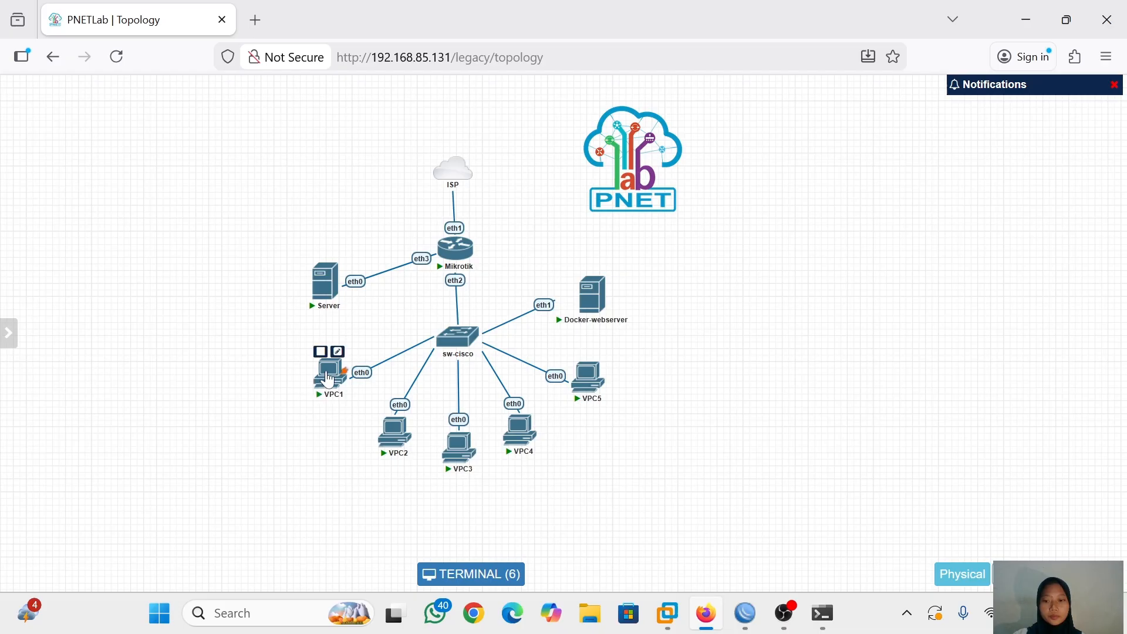
click(331, 381)
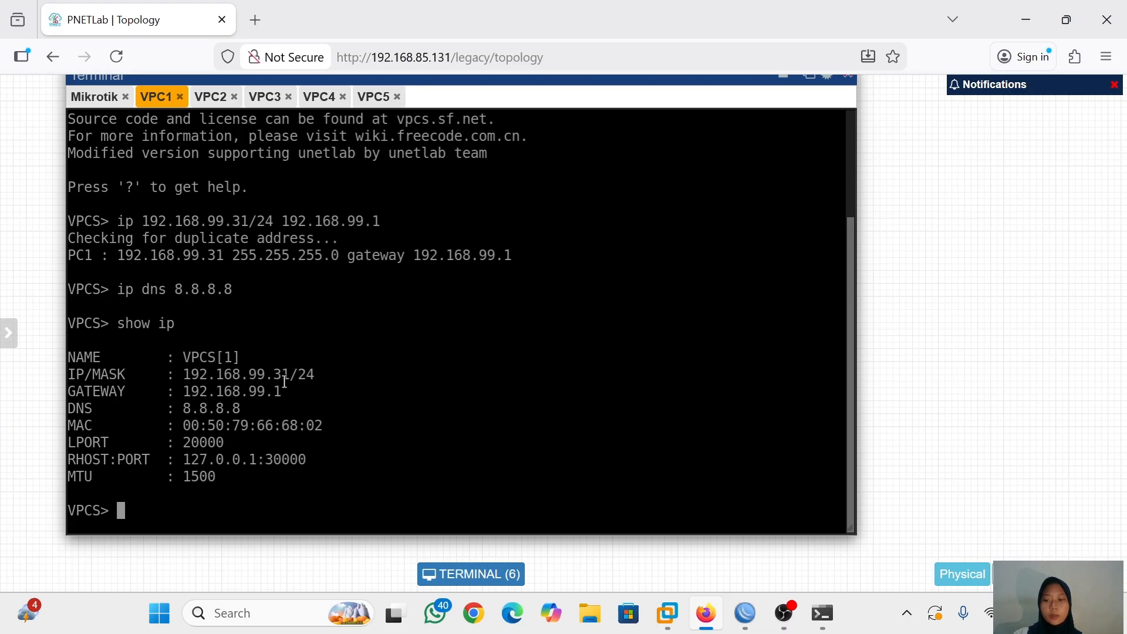
click(747, 617)
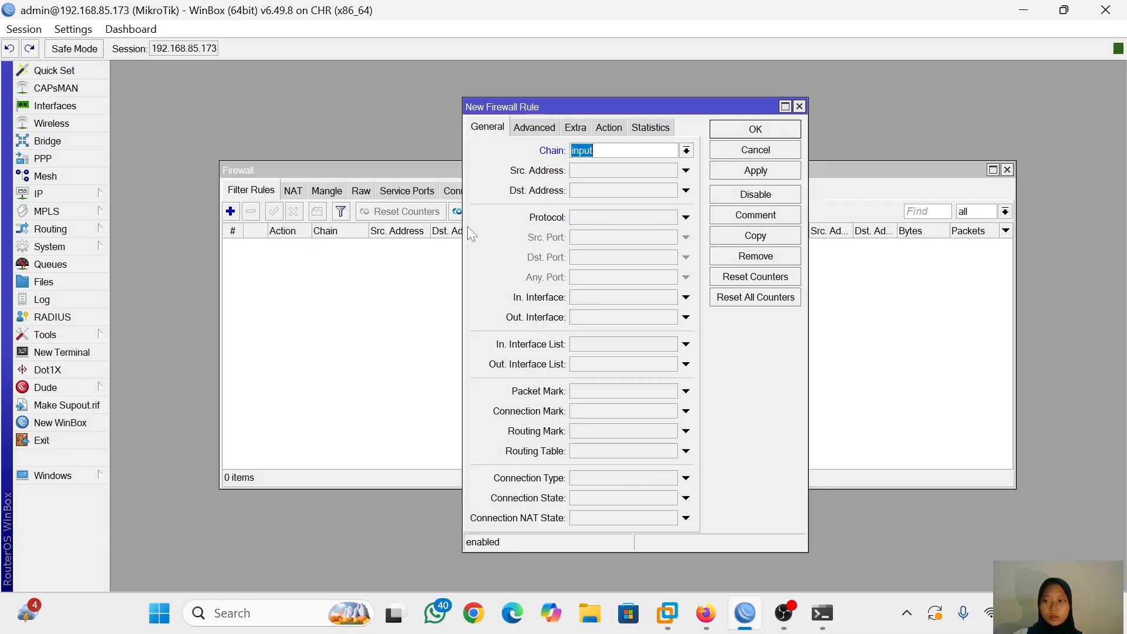
click(584, 170)
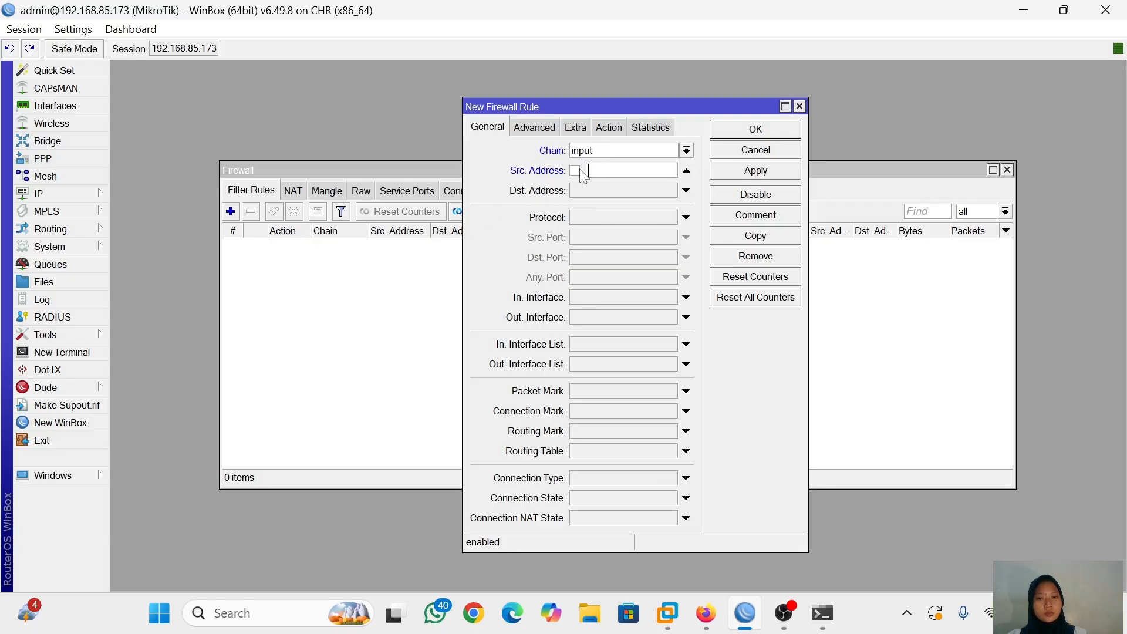
text(192)
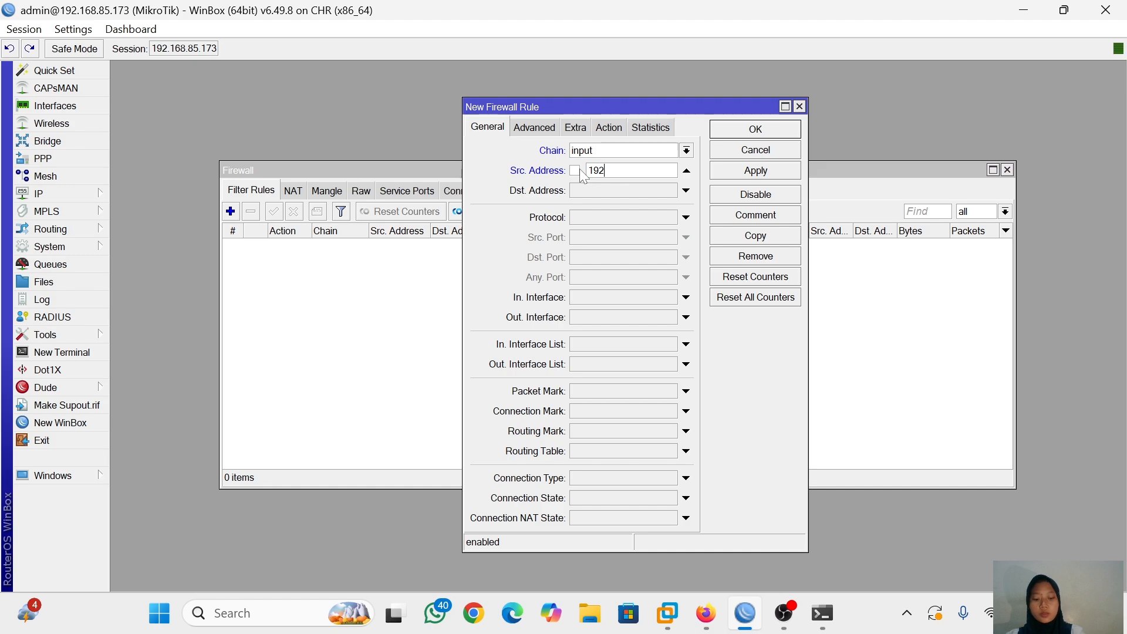
text(.168.99.)
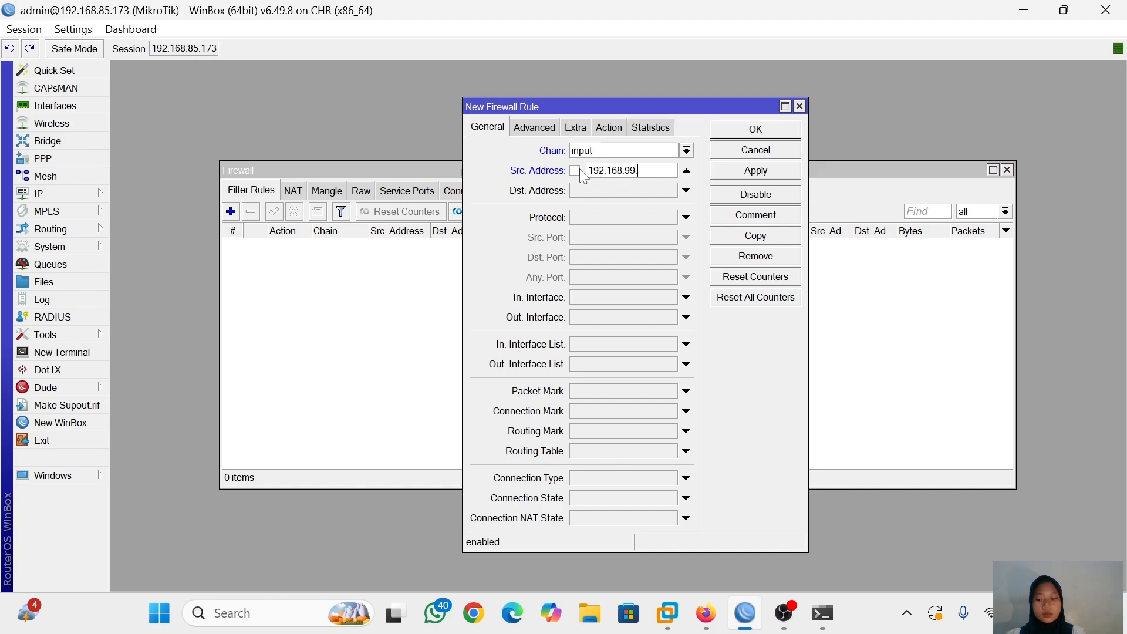
text(31/24)
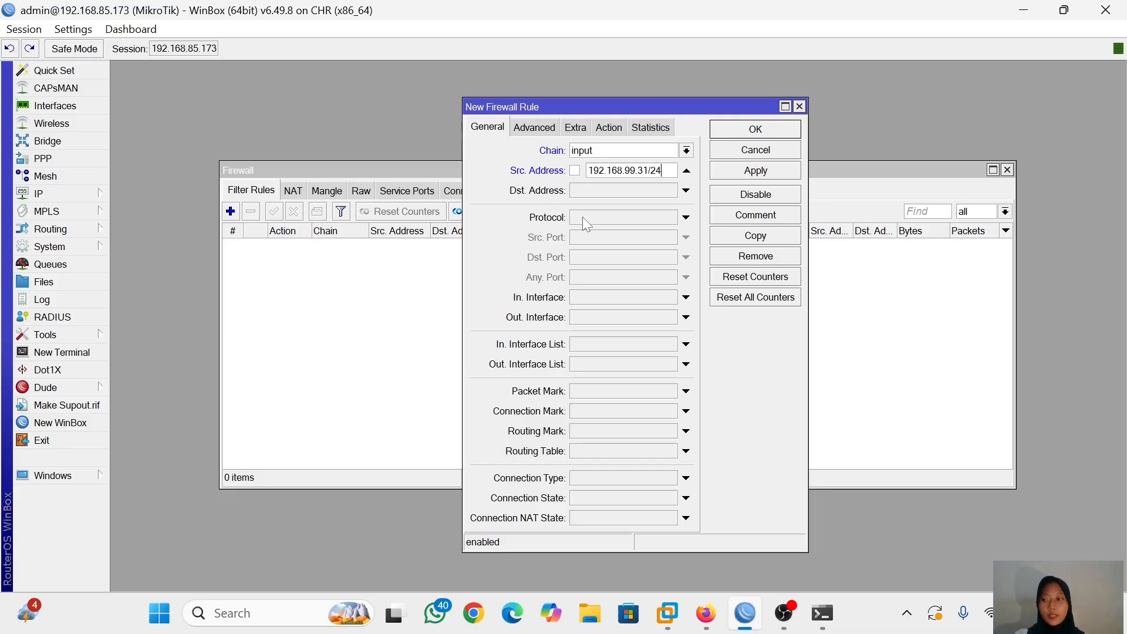
Step: Set the rule's protocol to icmp and save it with the accept action
click(582, 217)
click(670, 217)
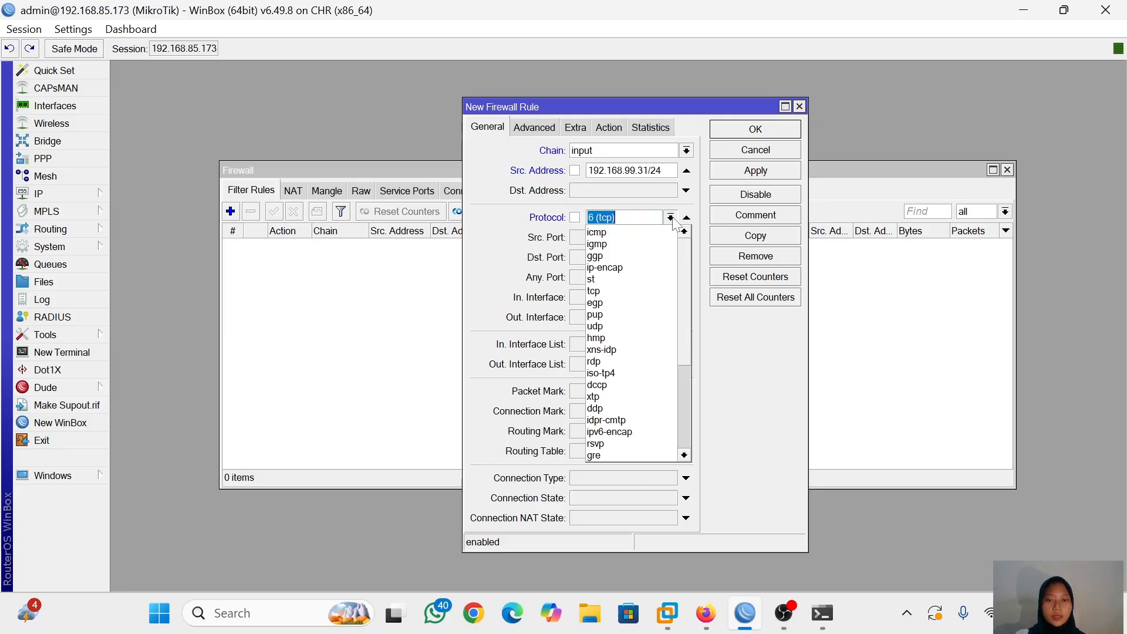
click(634, 233)
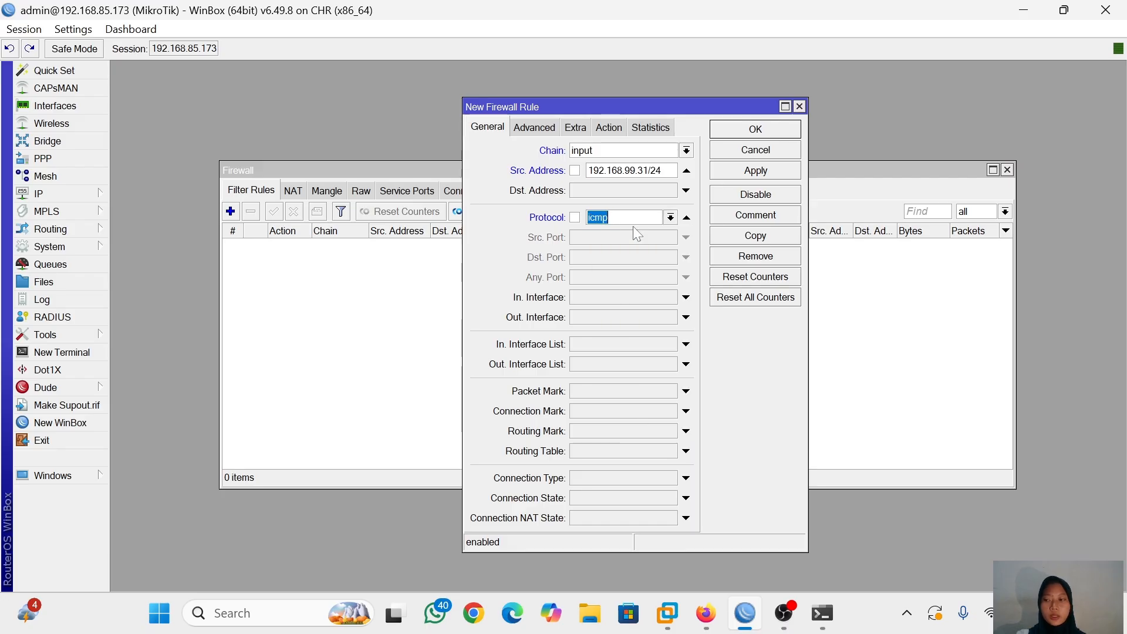
click(610, 128)
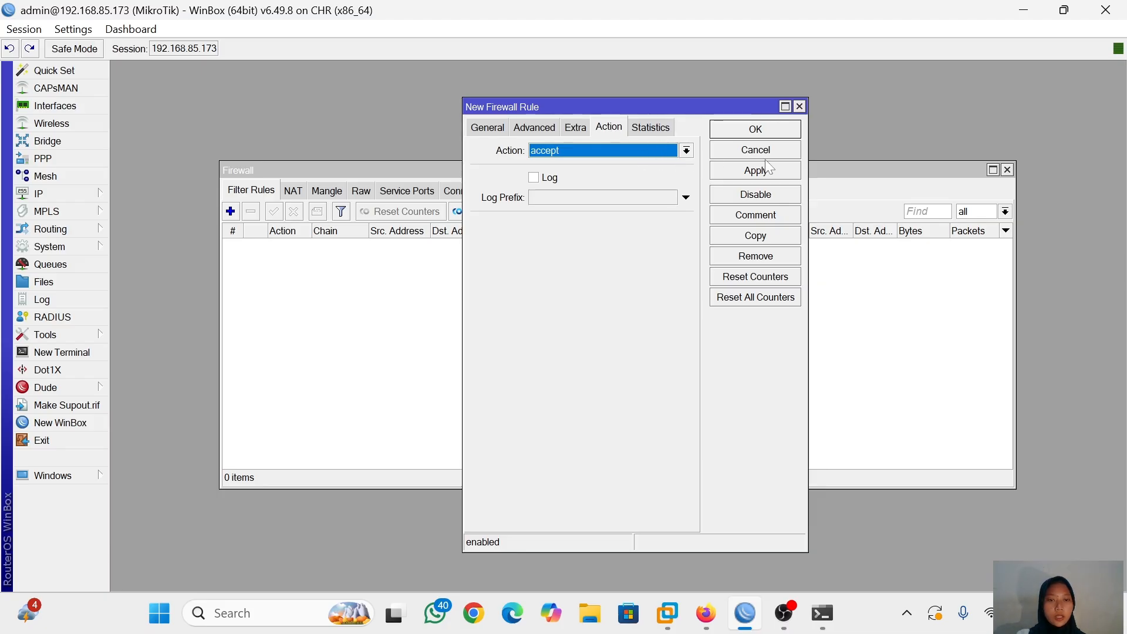
click(758, 171)
click(762, 130)
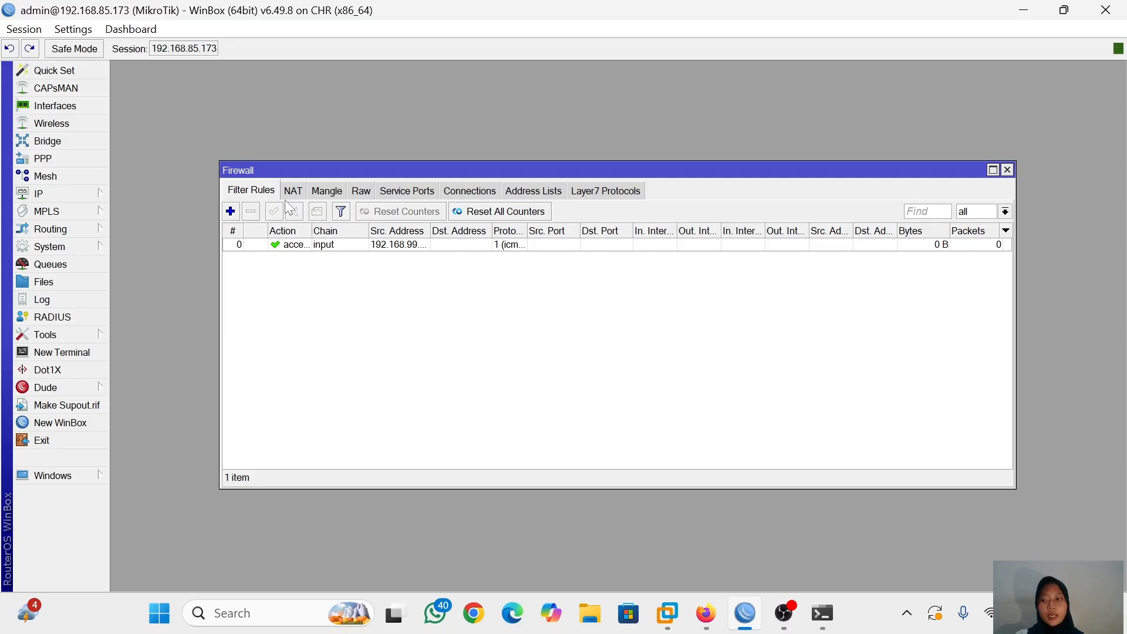
Step: Start another firewall filter rule in the input chain with the protocol set to icmp
click(231, 211)
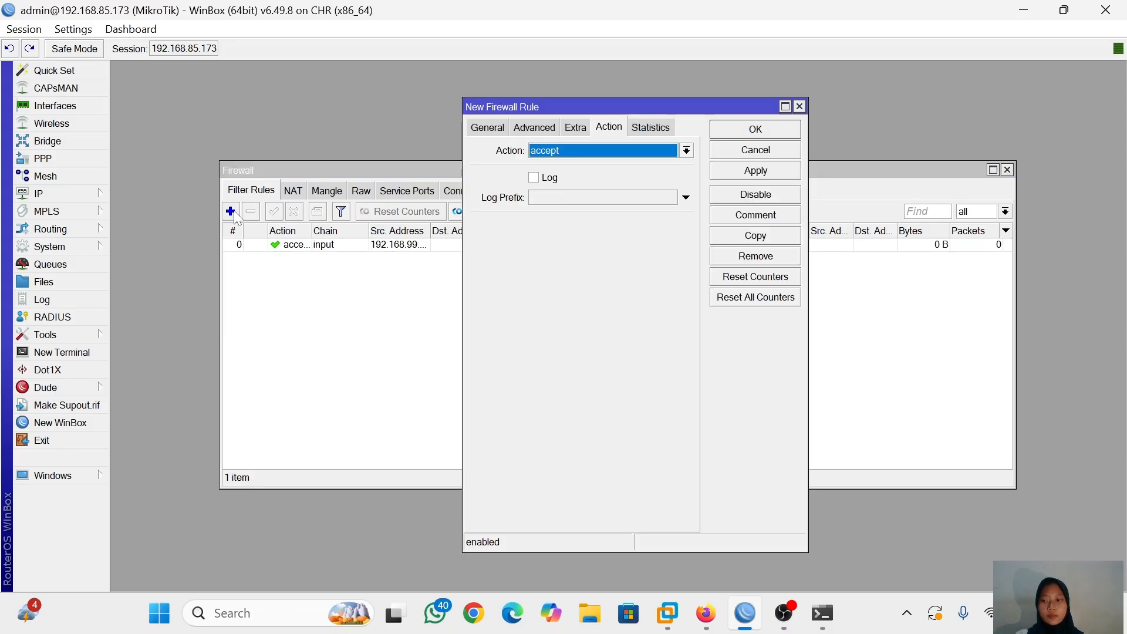
click(480, 126)
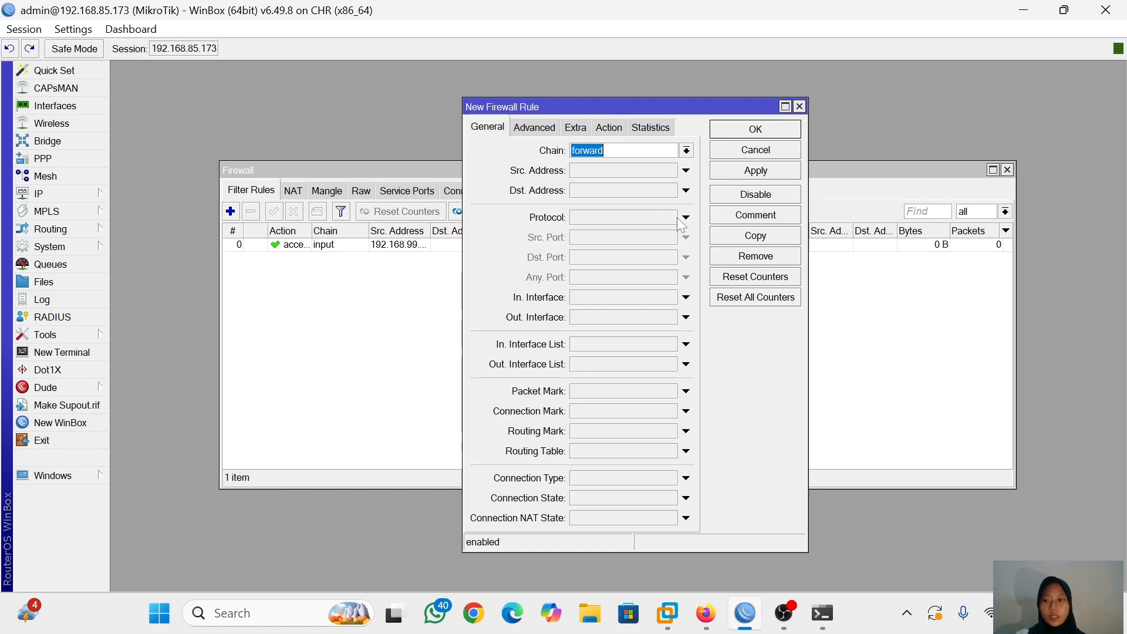
click(686, 150)
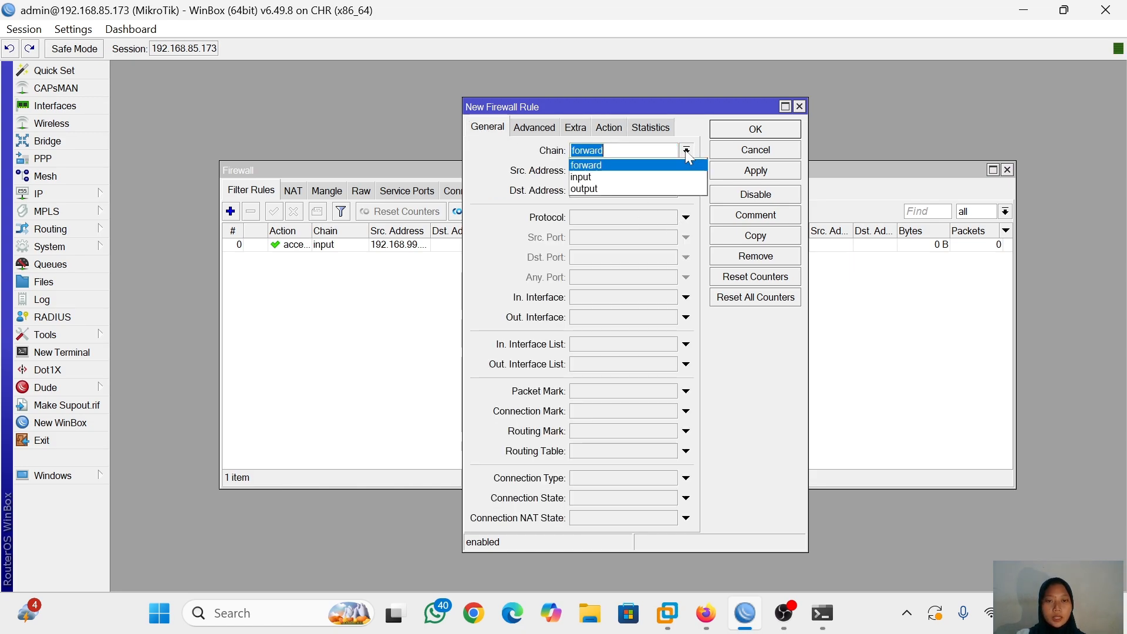
click(604, 177)
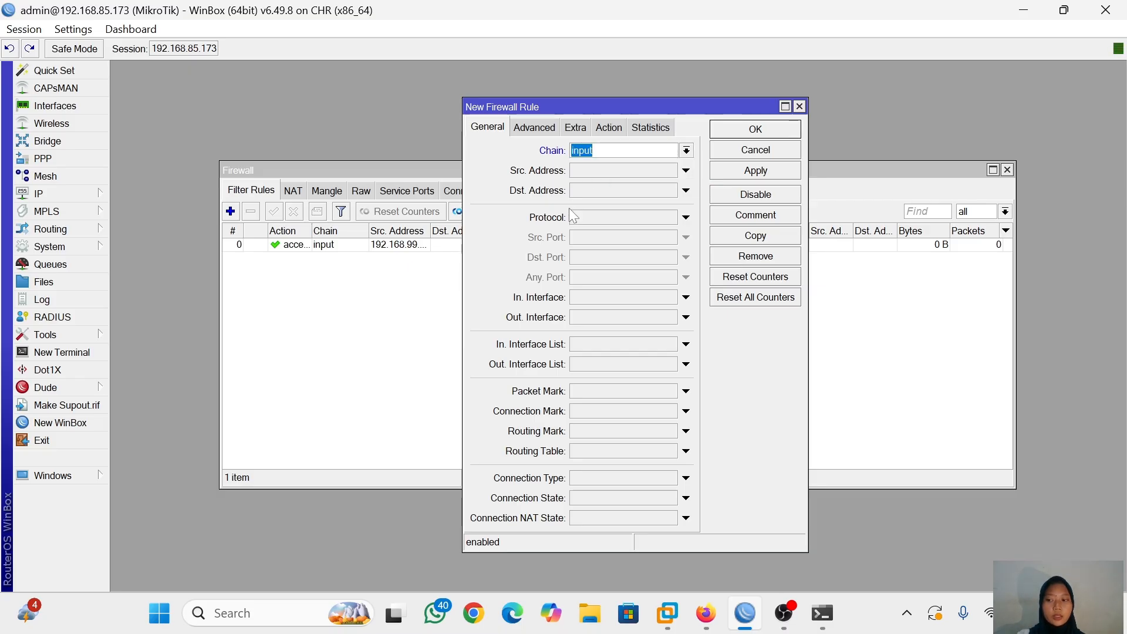
click(583, 218)
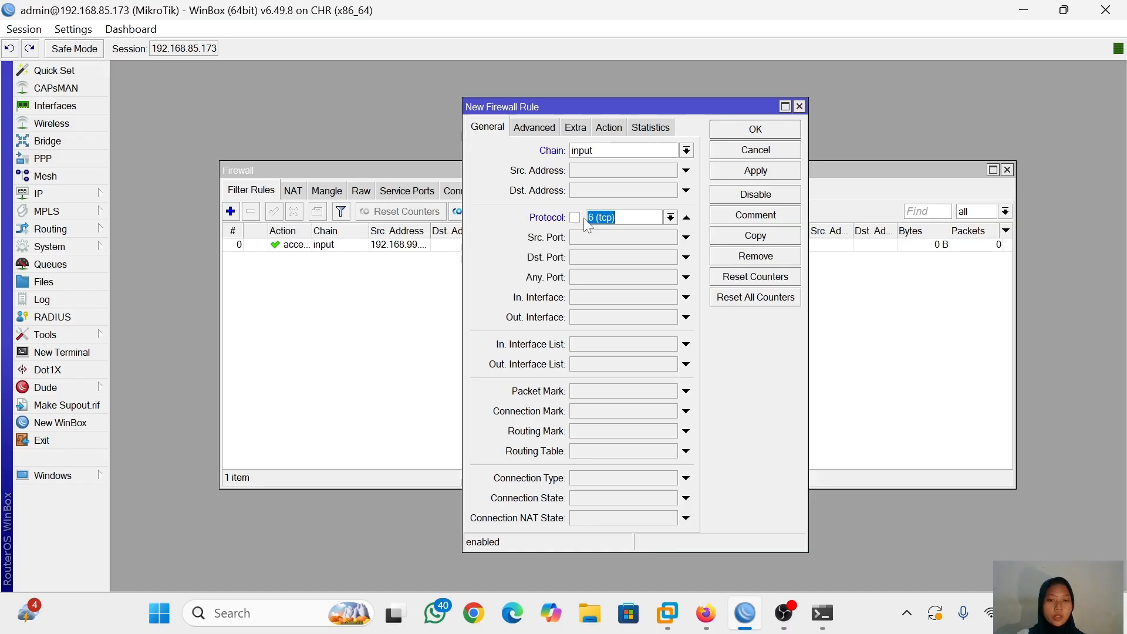
click(670, 219)
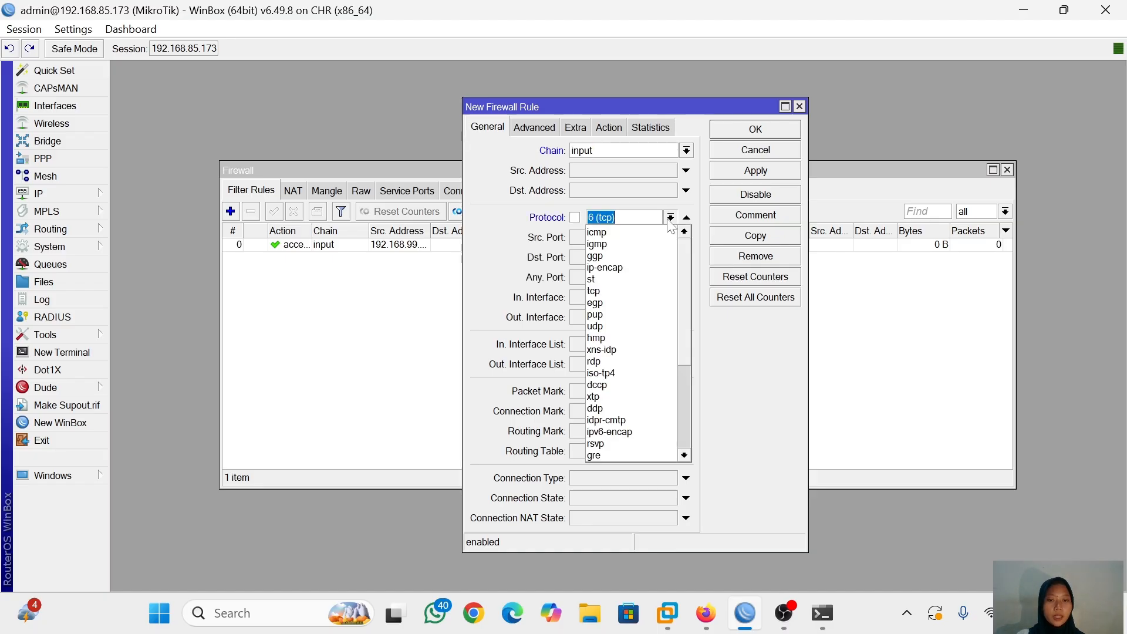
click(624, 232)
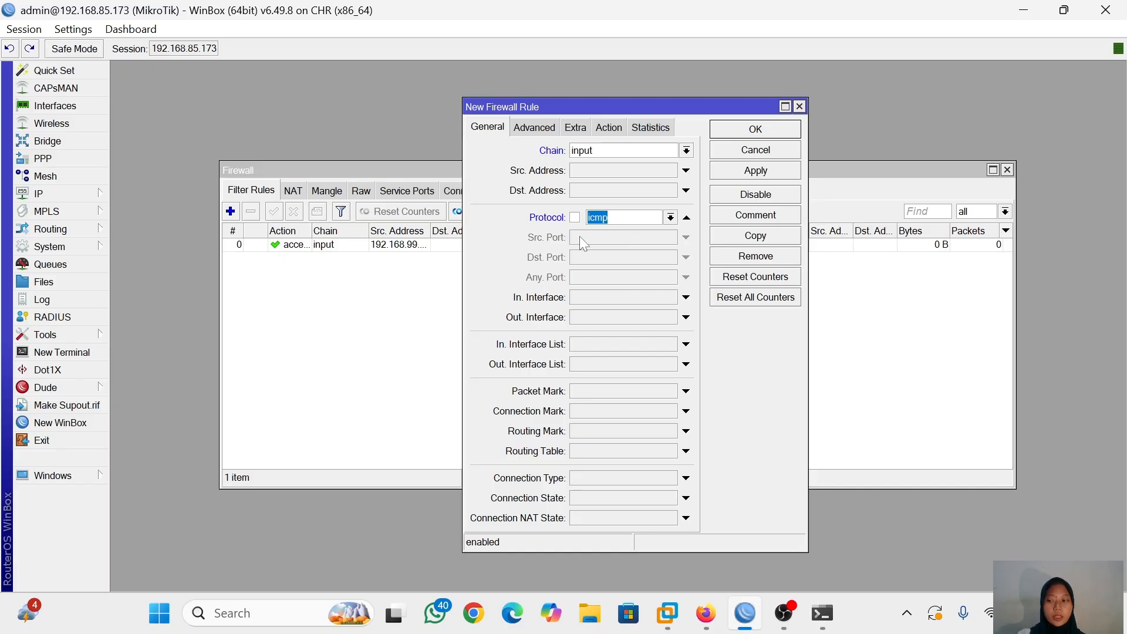
Step: Set the second icmp rule's action to drop and save the rule
click(614, 132)
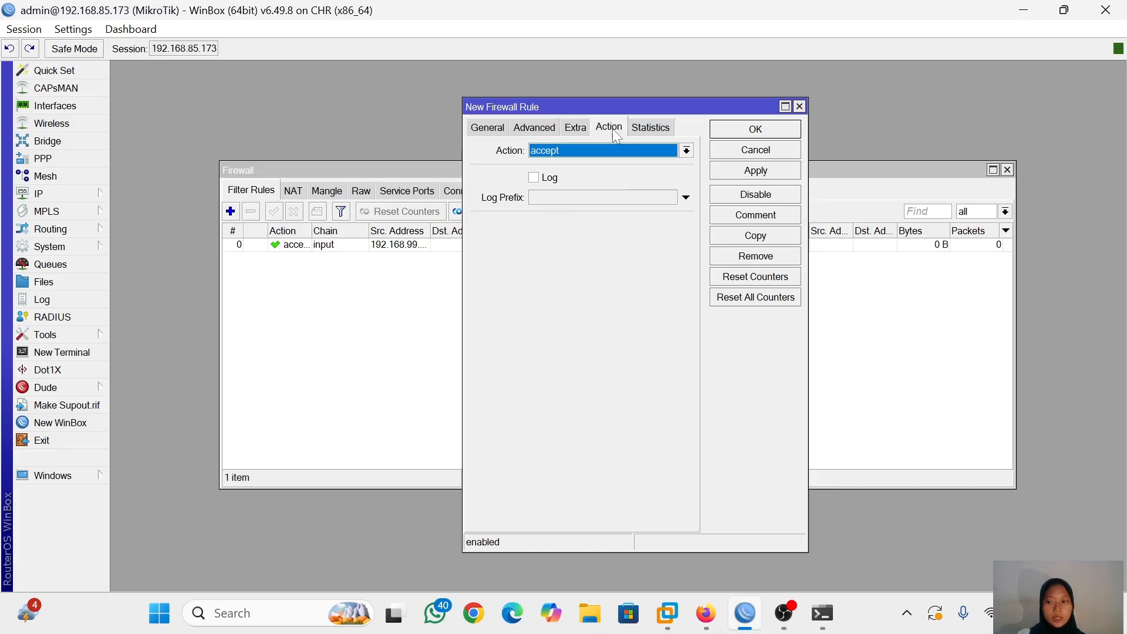
click(684, 150)
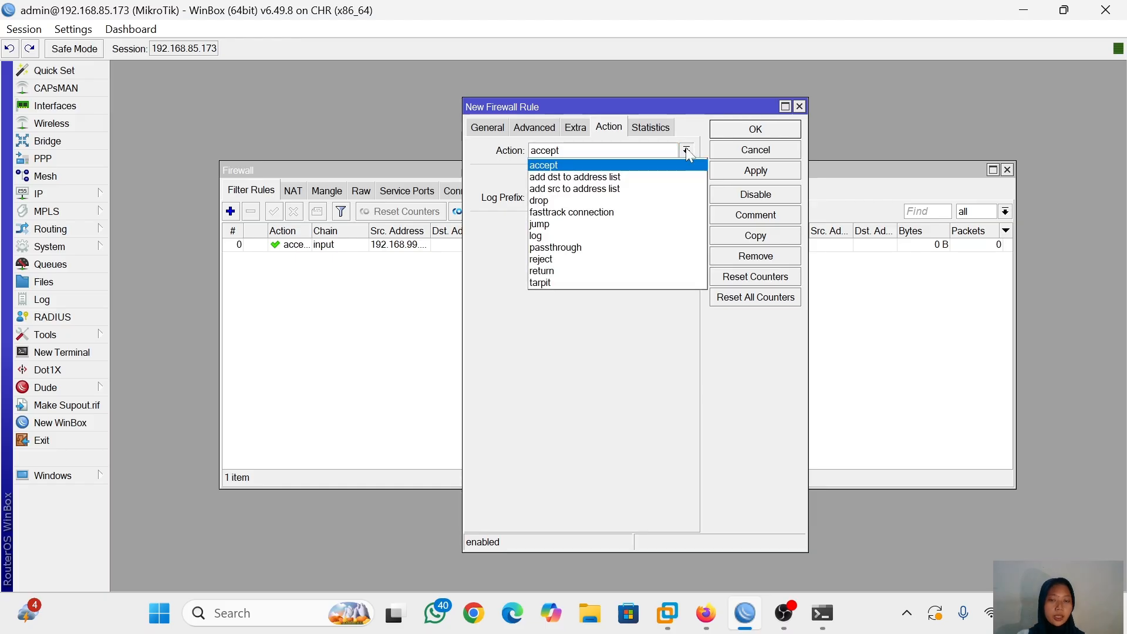
click(595, 202)
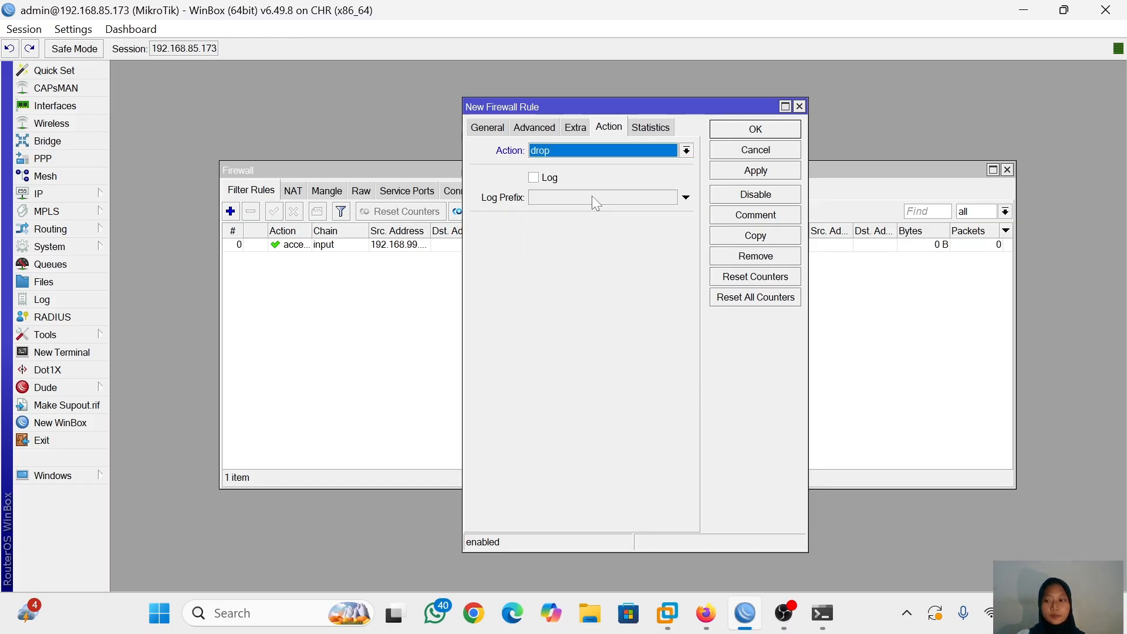
click(757, 129)
Step: Switch to PNETLab and put away the terminal window so the topology is in view
key(alt+Tab)
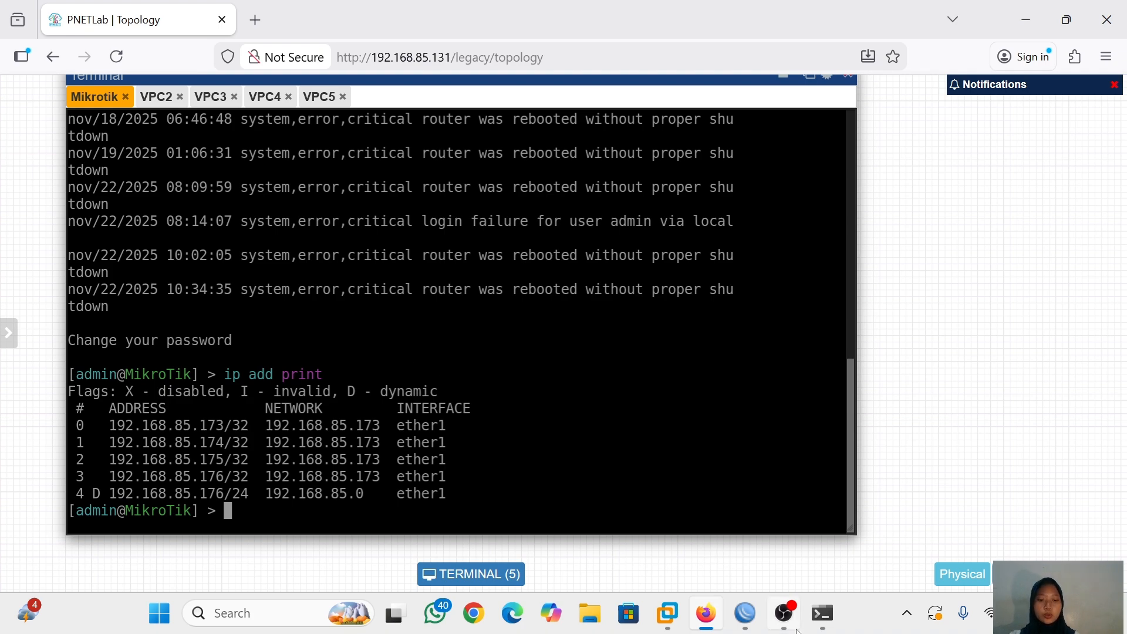
mouse_move(799, 626)
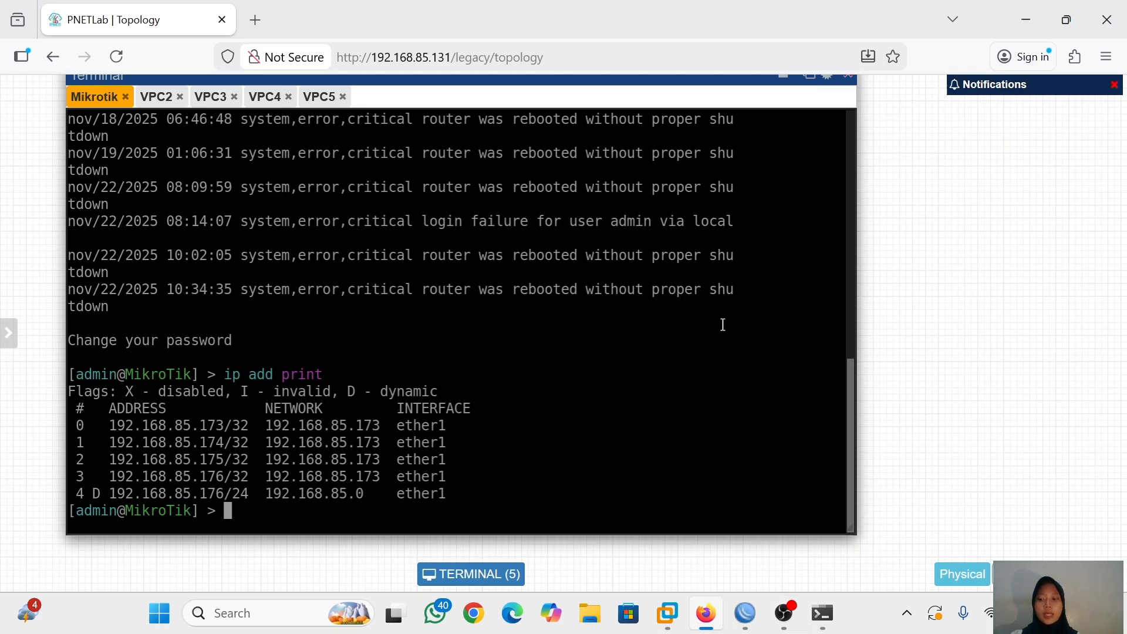
click(853, 79)
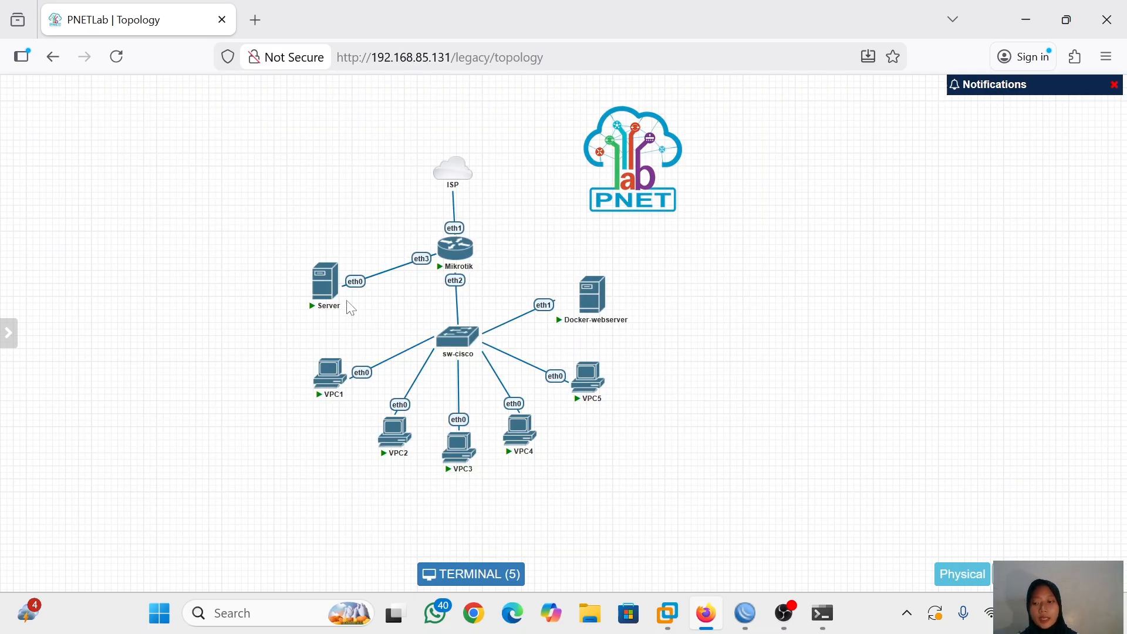
right_click(803, 331)
click(827, 361)
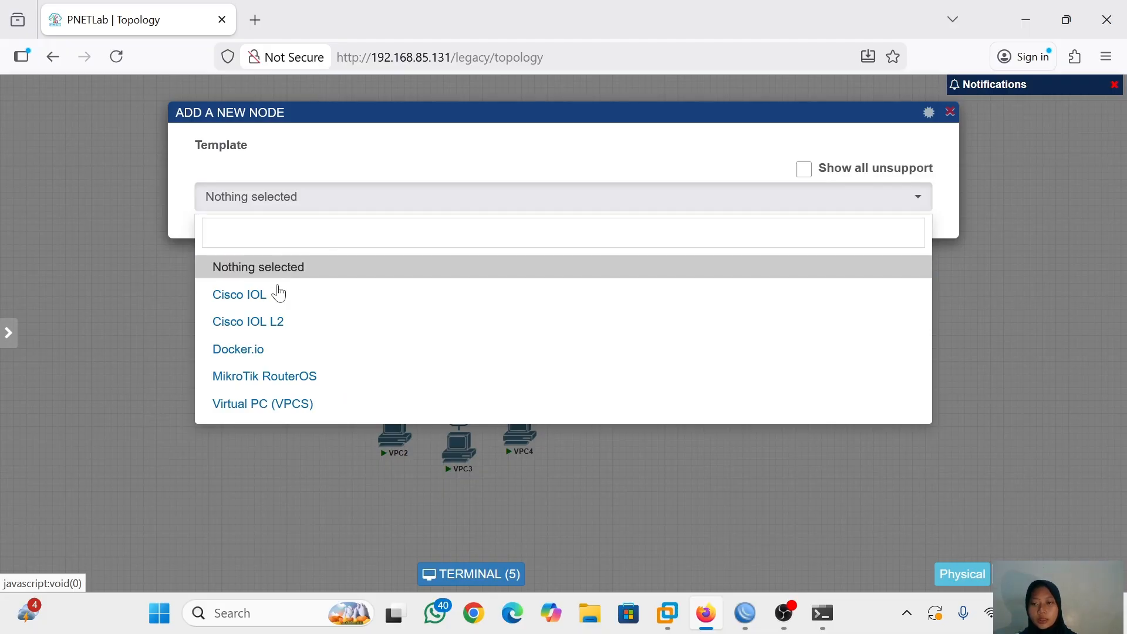
click(339, 404)
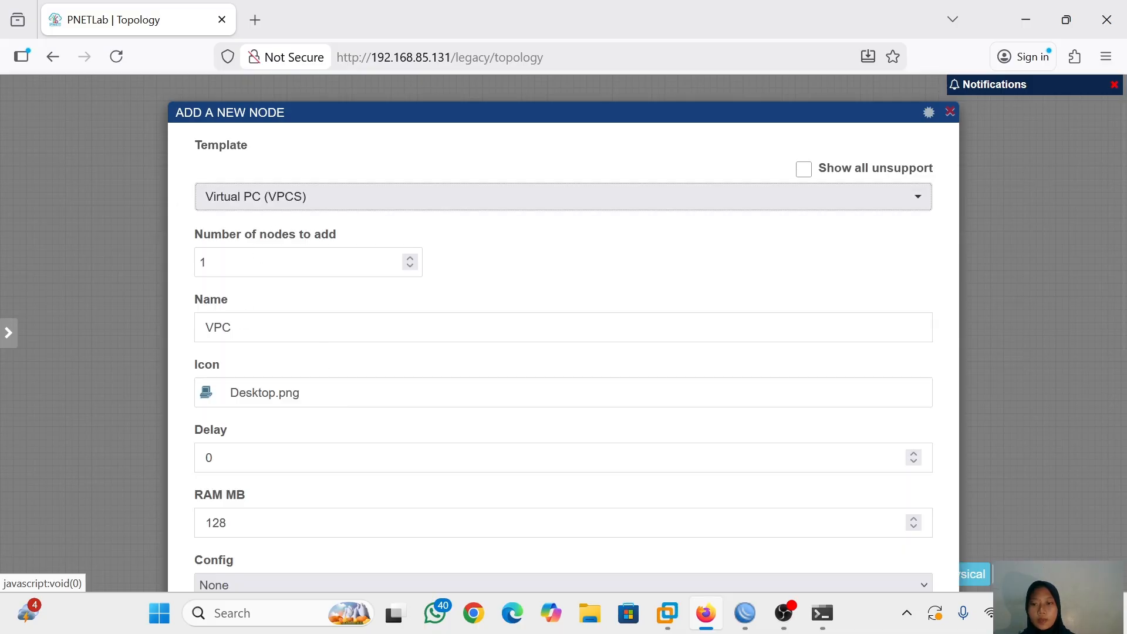
click(232, 328)
key(BackSpace)
key(BackSpace)
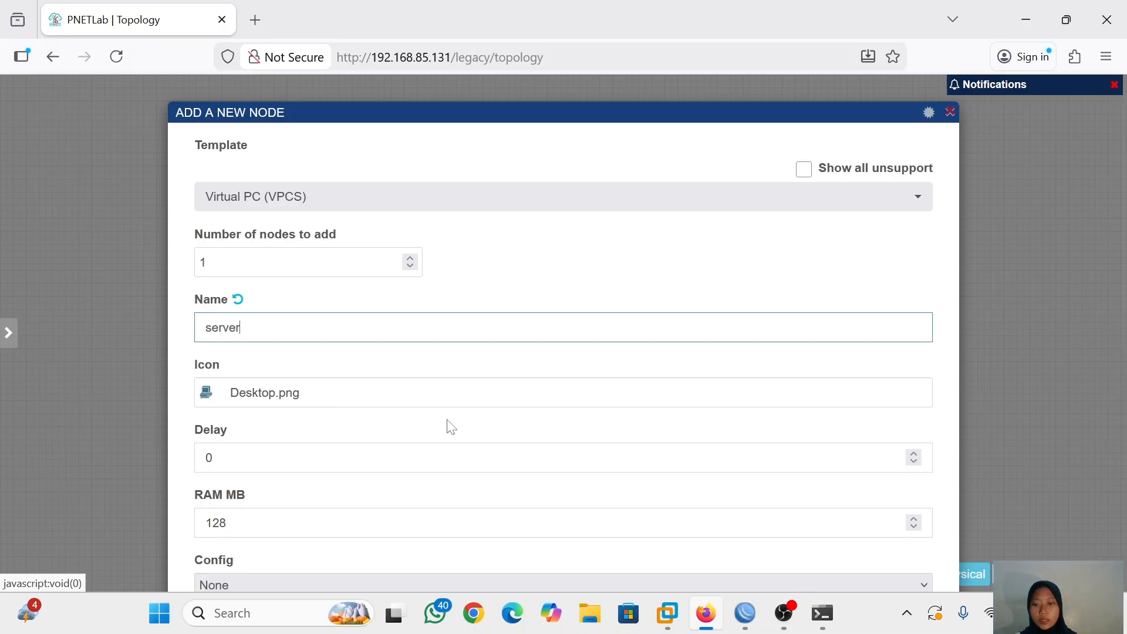
scroll(448, 425, down, 6)
scroll(926, 113, up, 6)
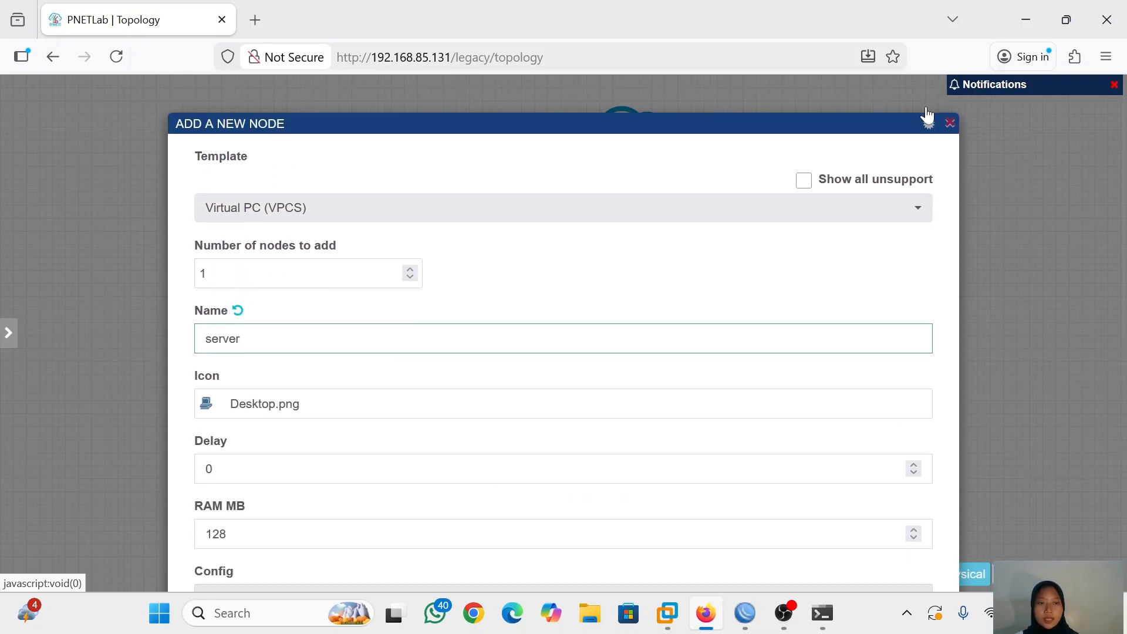
click(949, 114)
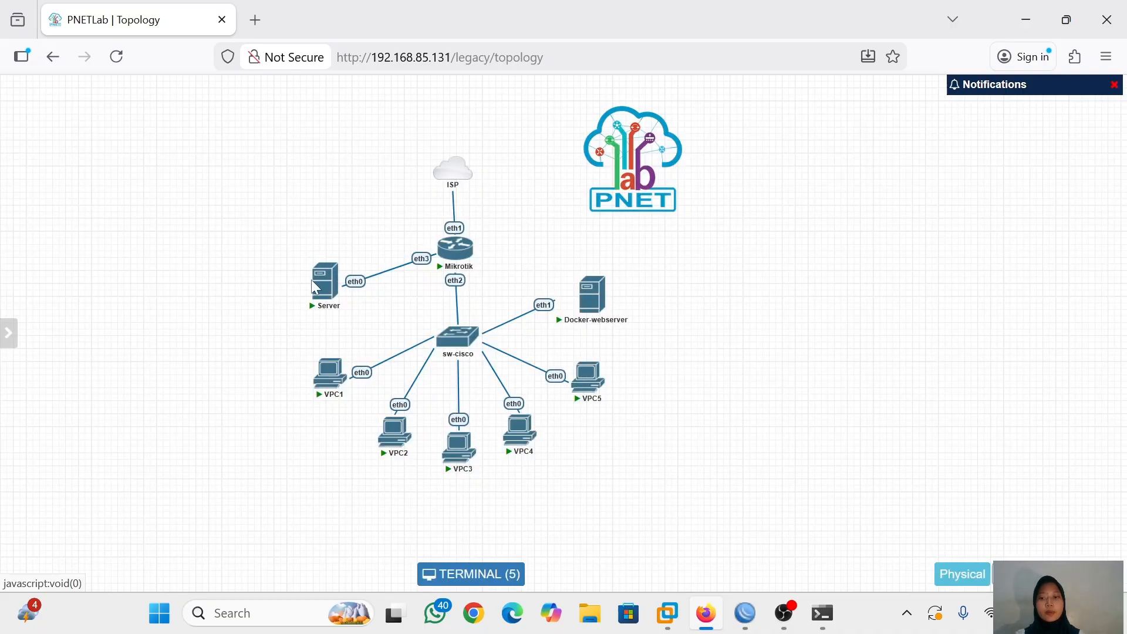
mouse_move(335, 297)
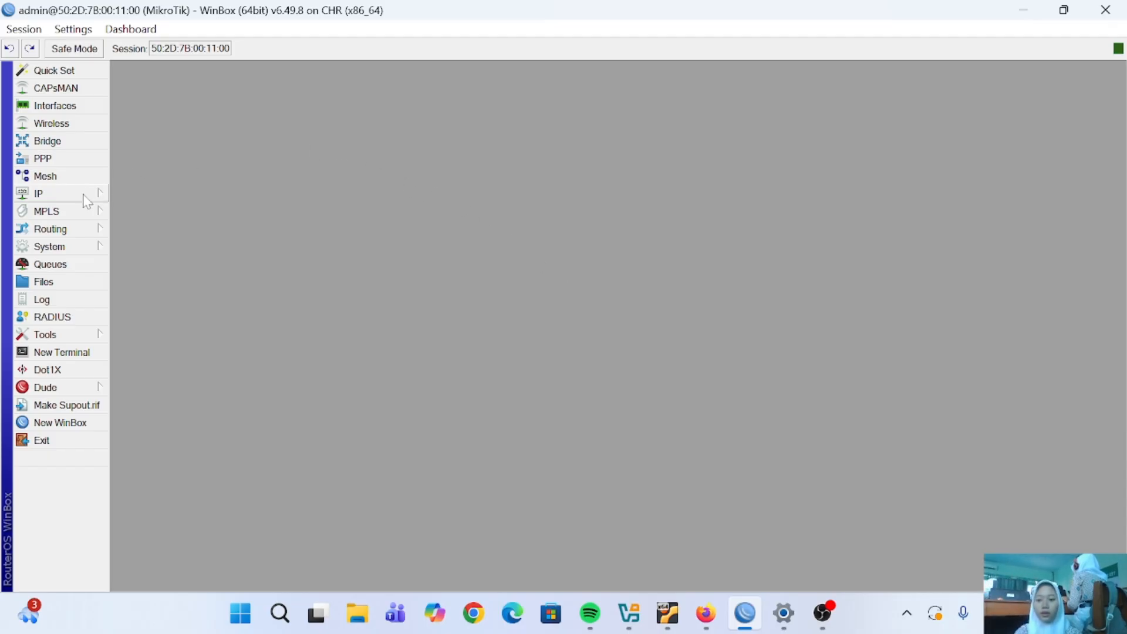
Step: Open the firewall filter rules in WinBox and start a new rule in the forward chain
mouse_move(88, 194)
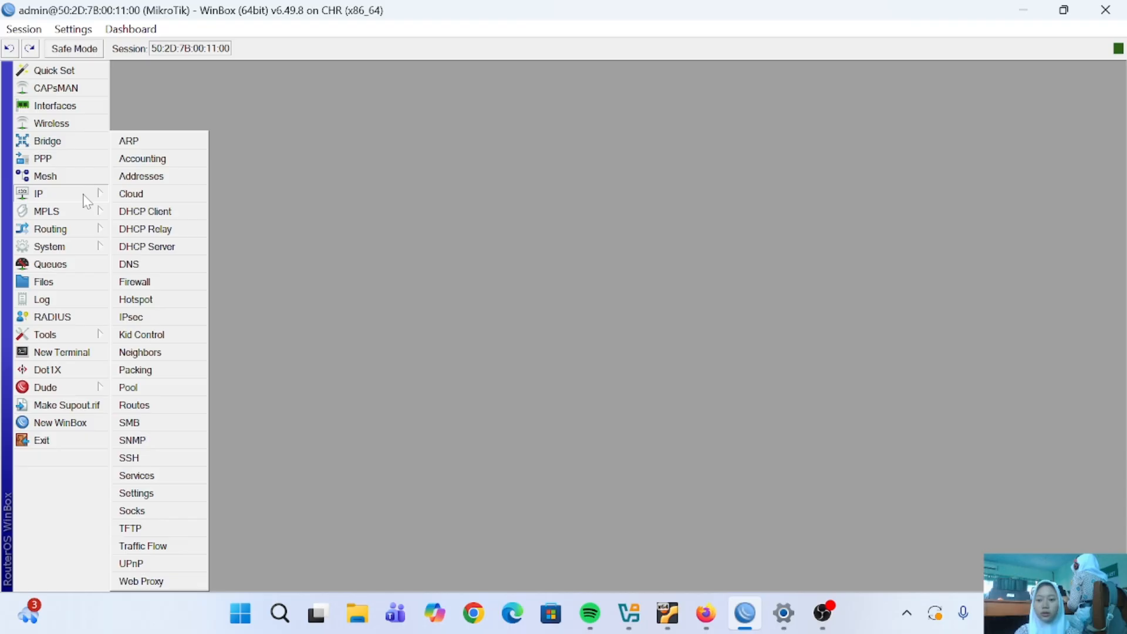
click(141, 287)
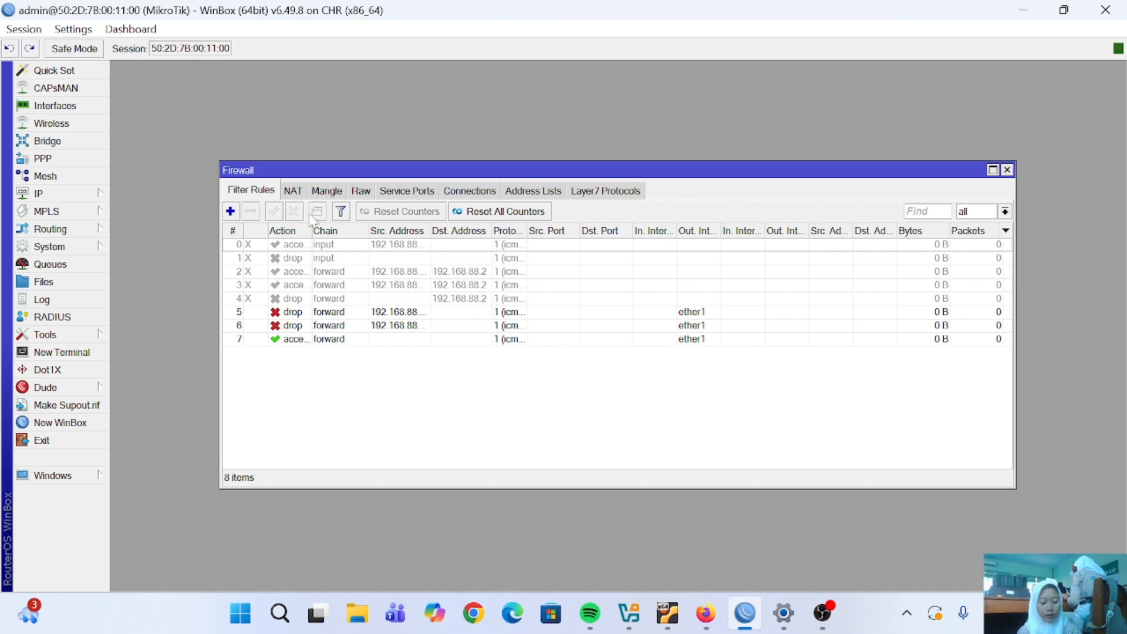
click(231, 211)
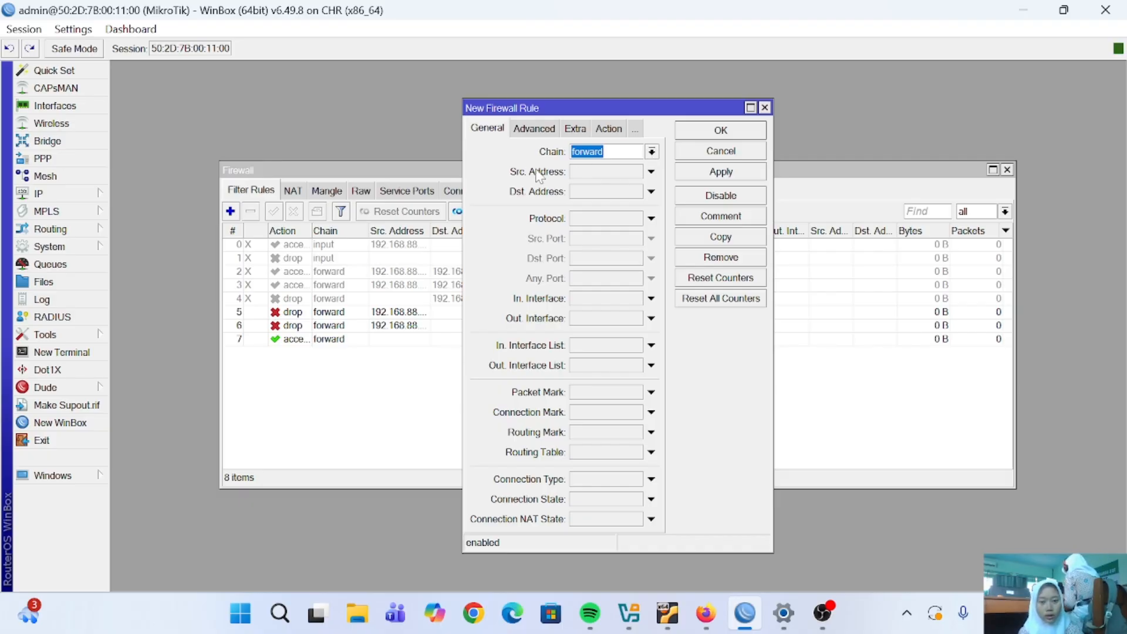
Step: Check VPC2's IP address in its PNETLab terminal and set the WinBox rule's source address to 192.168.88.254
click(582, 174)
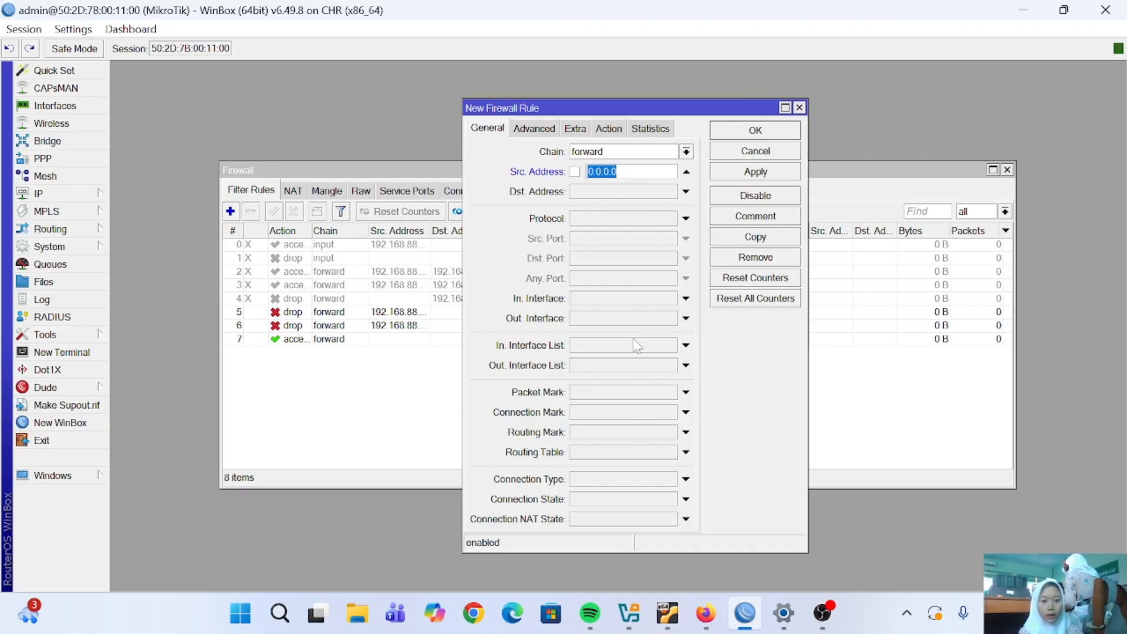
click(724, 627)
click(603, 364)
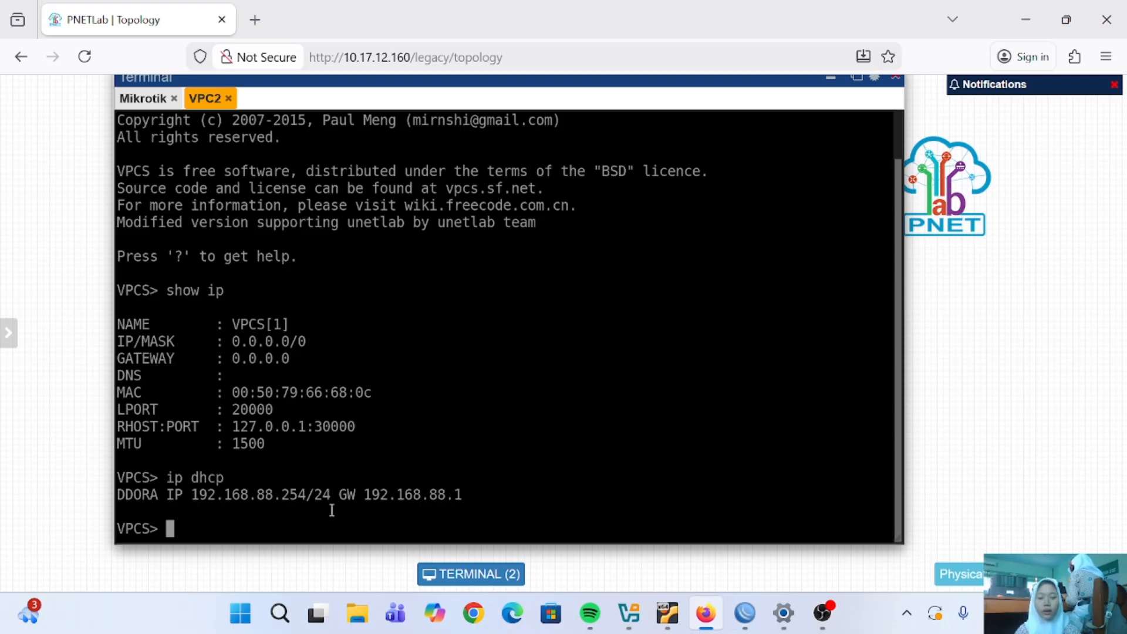
click(746, 613)
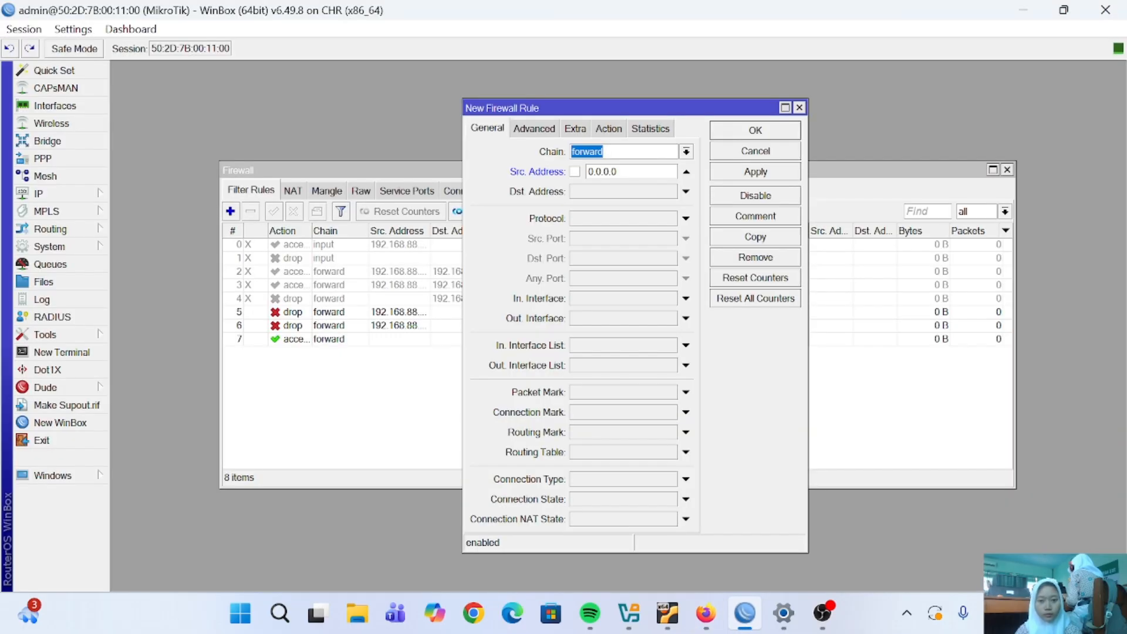
click(617, 172)
key(BackSpace)
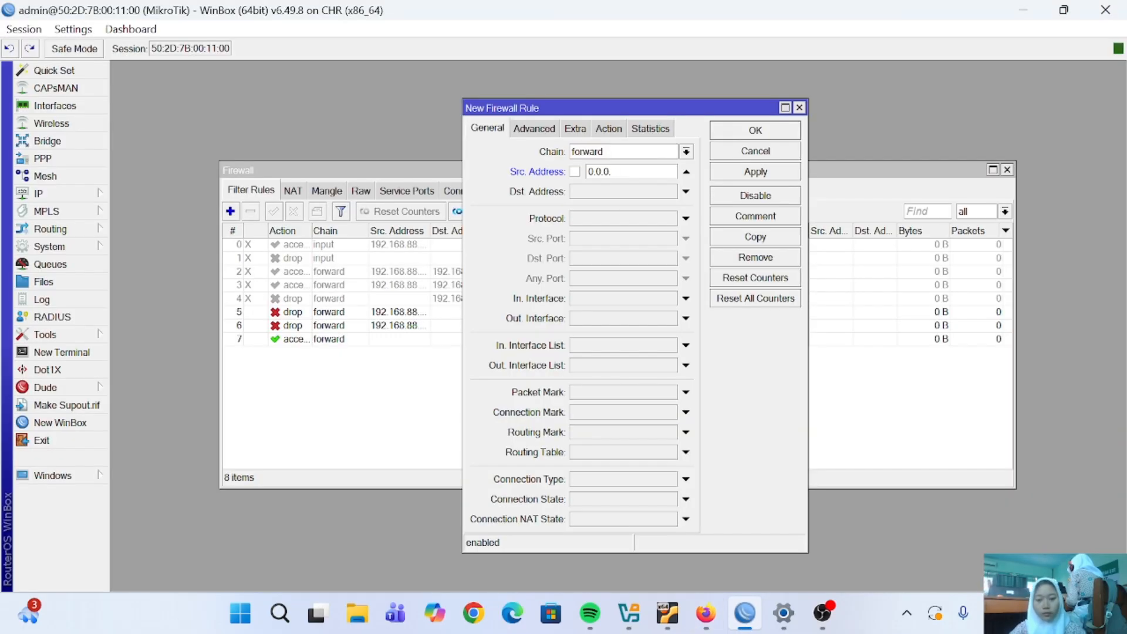
key(BackSpace)
key(BackSpace)
key(BackSpace)
key(BackSpace)
key(BackSpace)
key(BackSpace)
text(192.1)
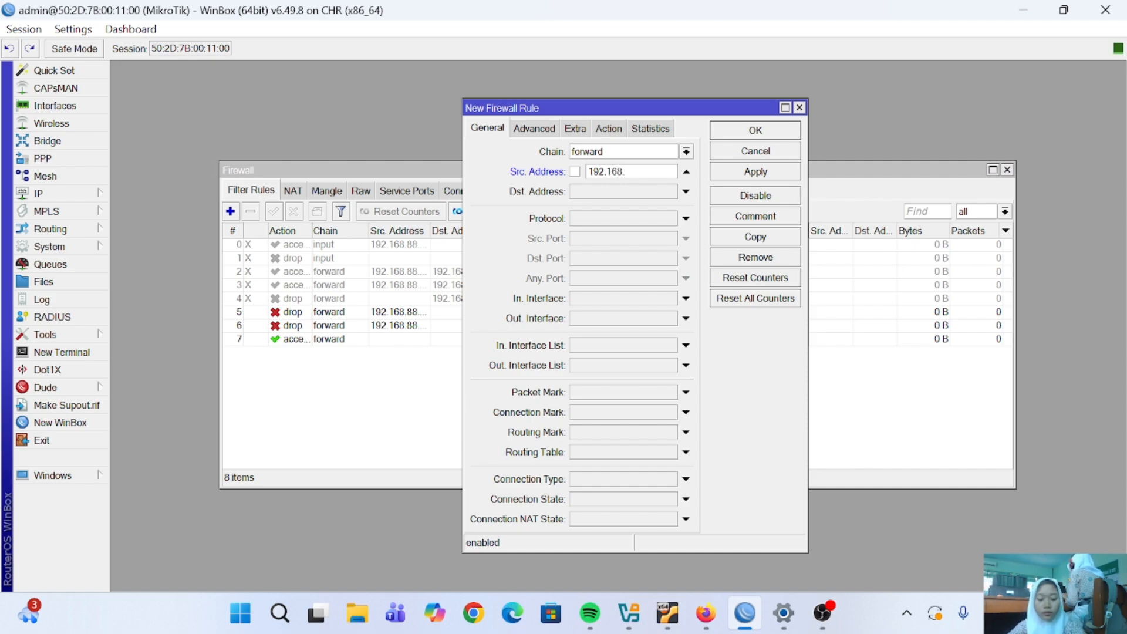
text(68.88.2)
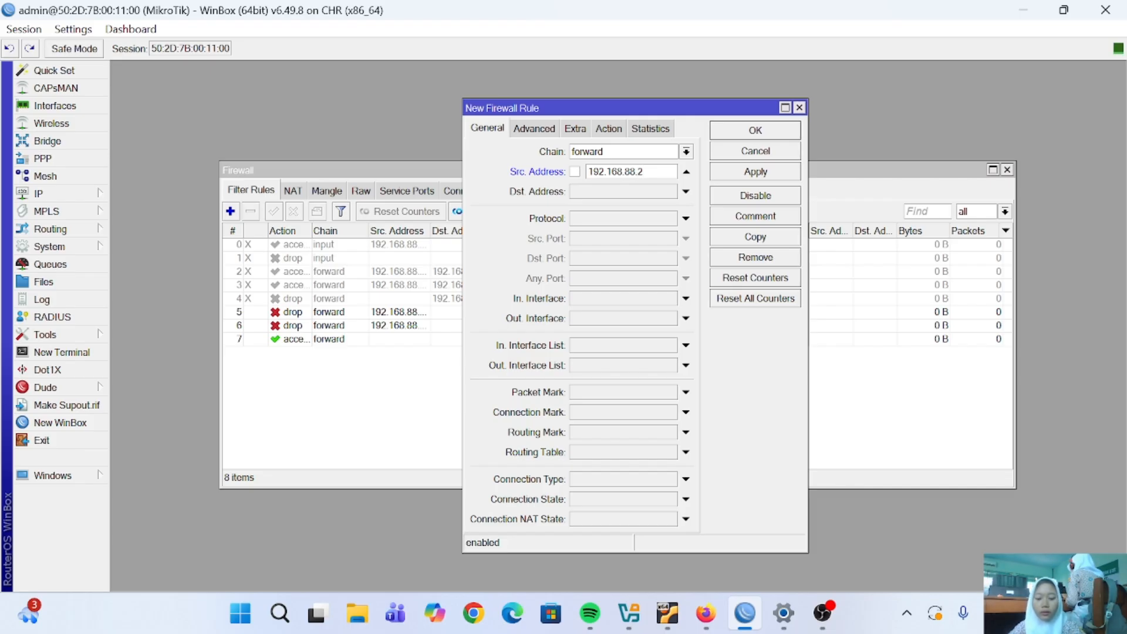
text(54)
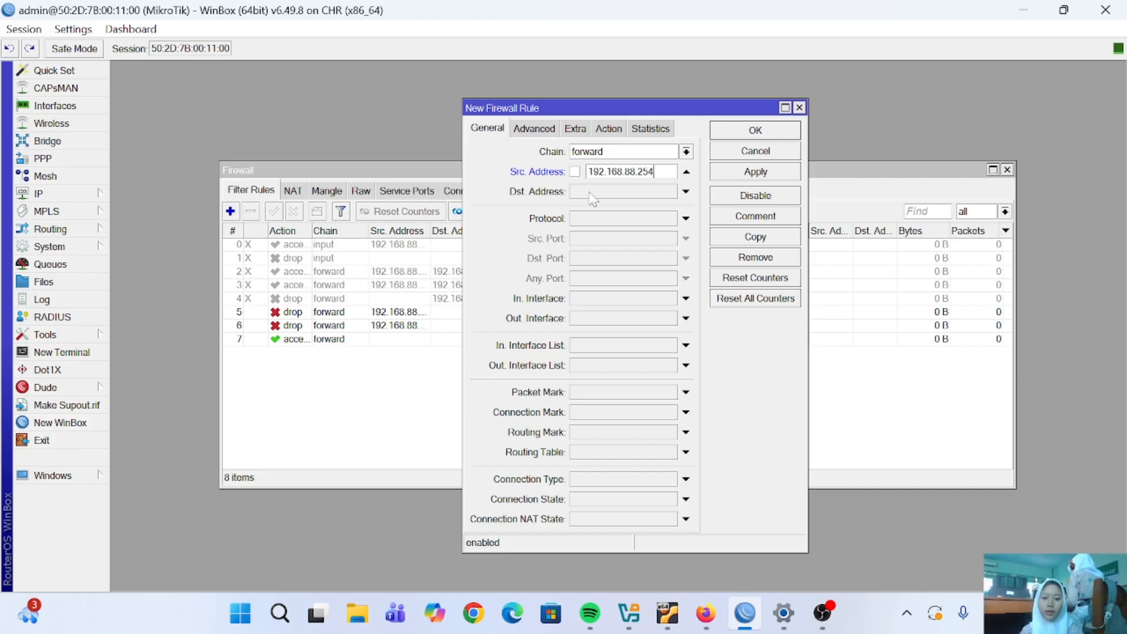
Step: Set the rule's protocol to icmp and its outgoing interface to ether1
click(584, 223)
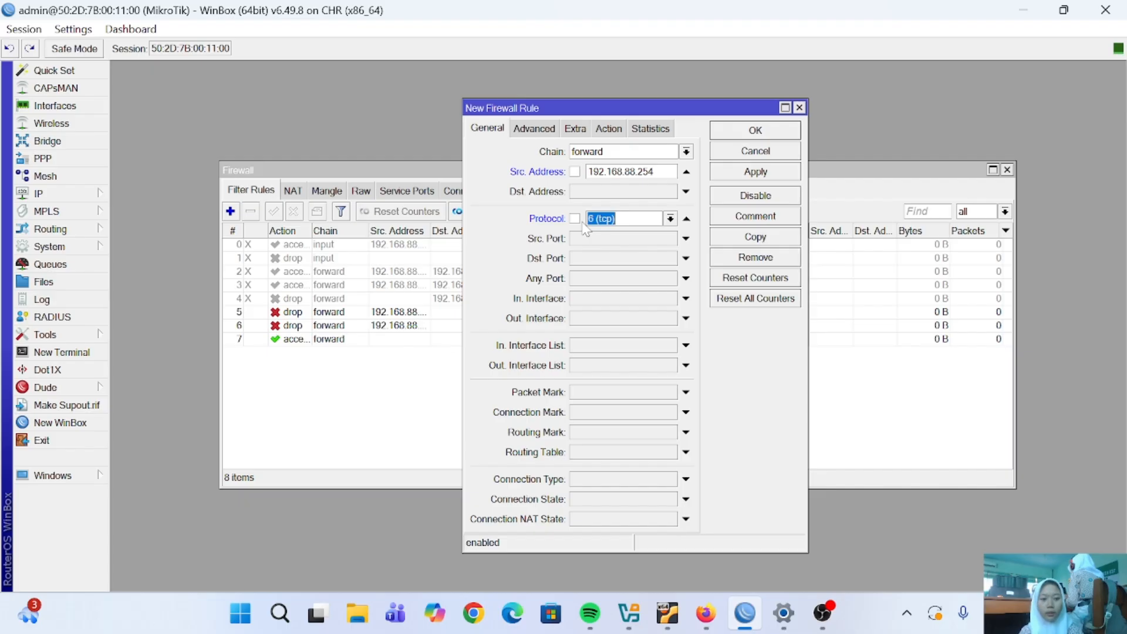
click(670, 219)
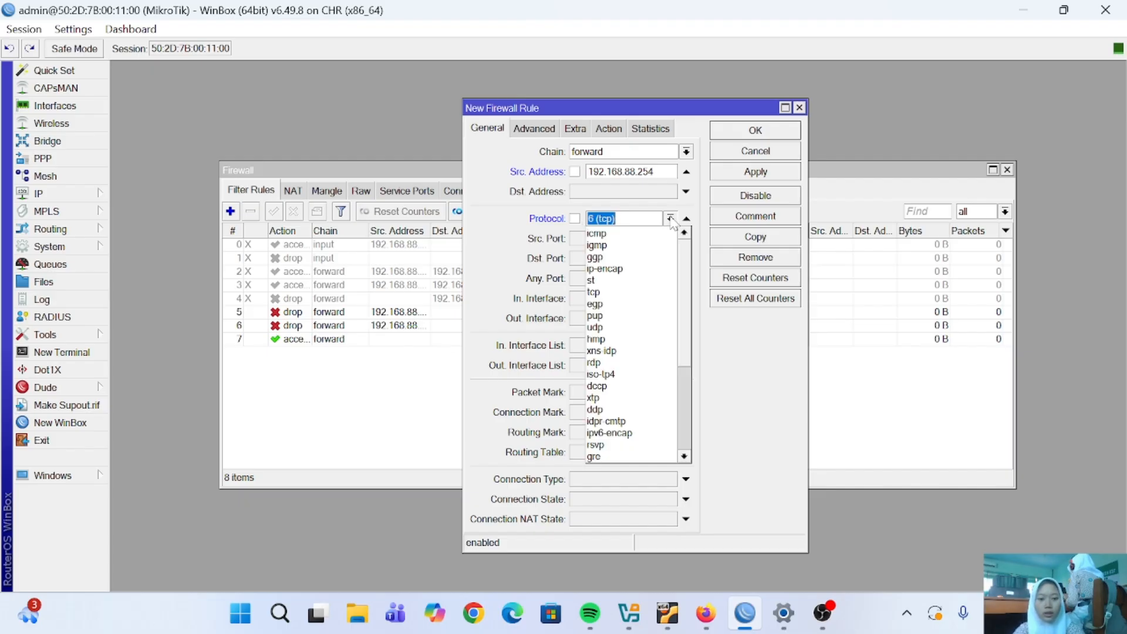
click(636, 235)
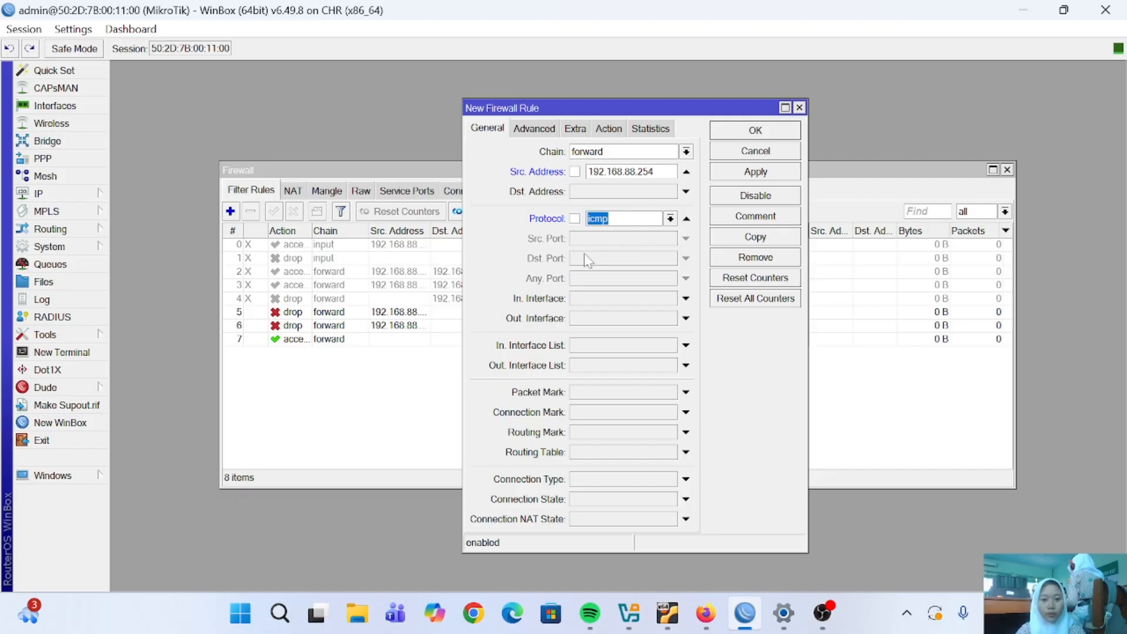
click(585, 318)
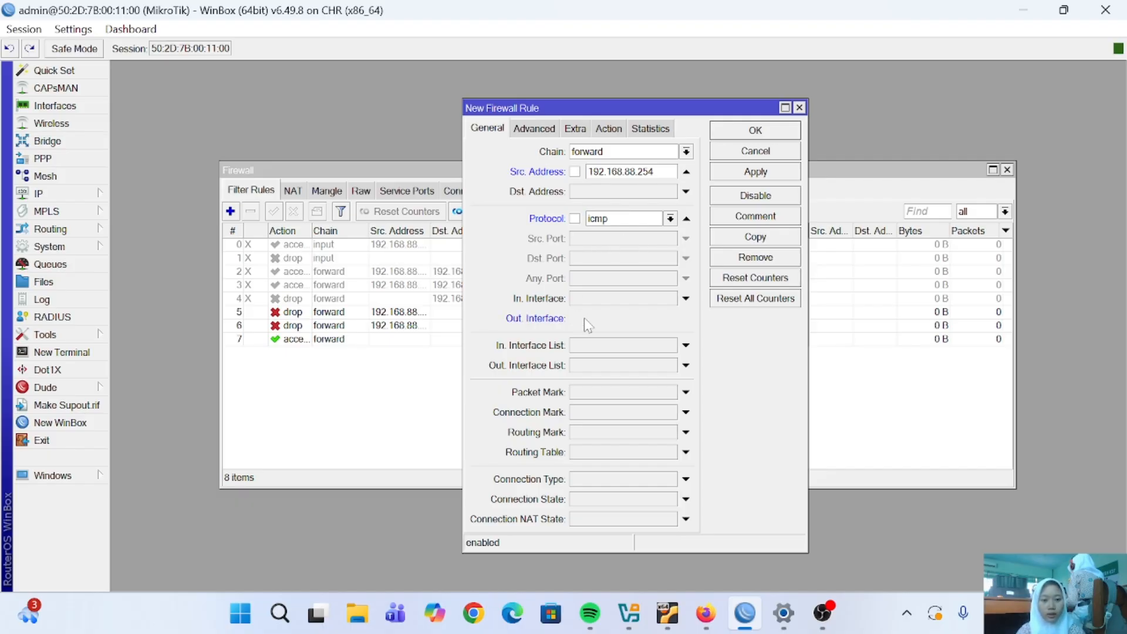
Step: Apply the rule with the drop action and copy it into a new firewall rule
click(611, 130)
click(686, 151)
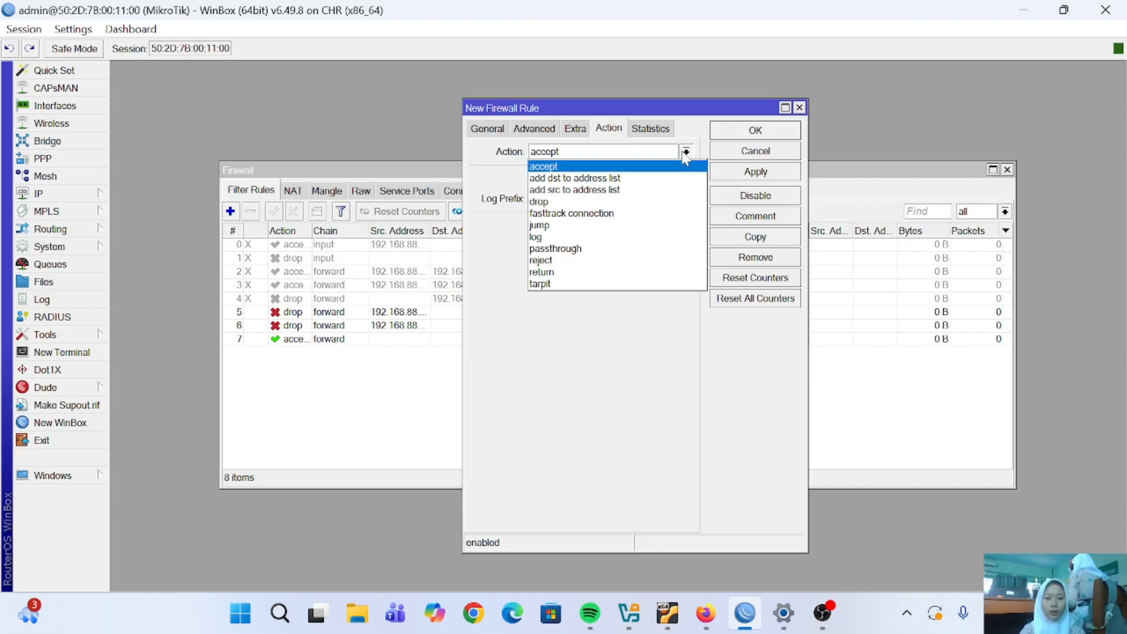
click(566, 202)
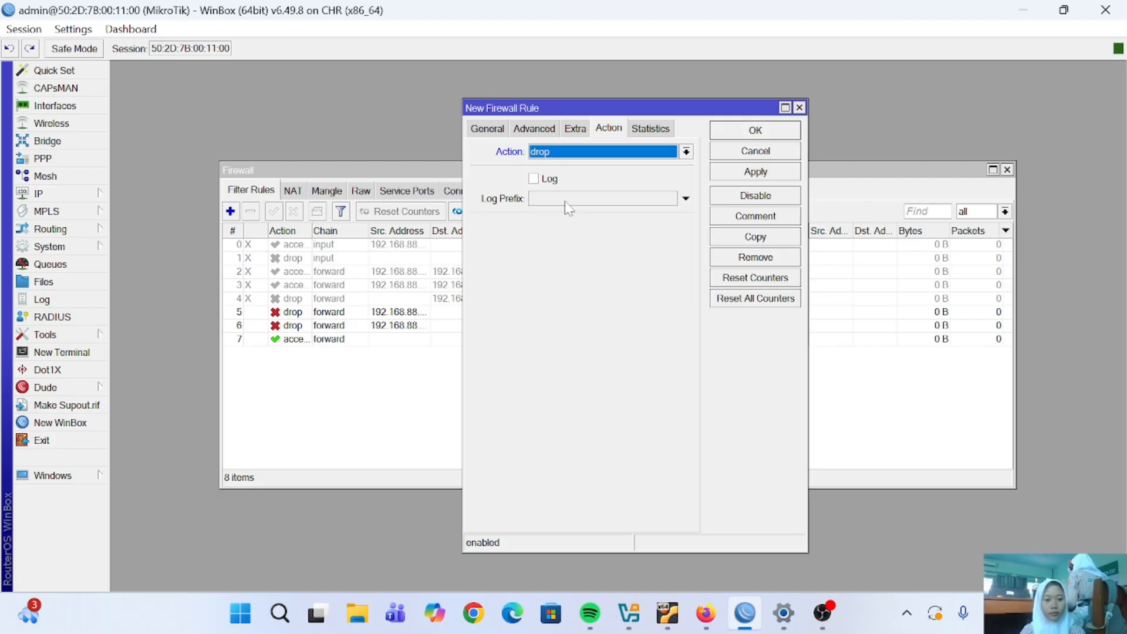
click(756, 172)
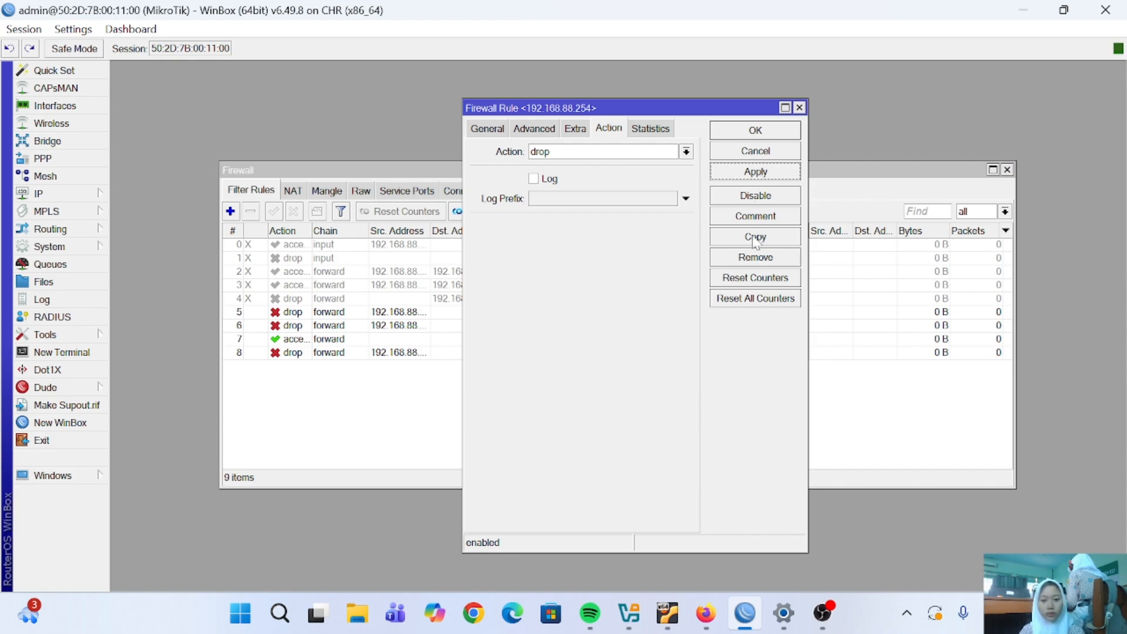
click(756, 237)
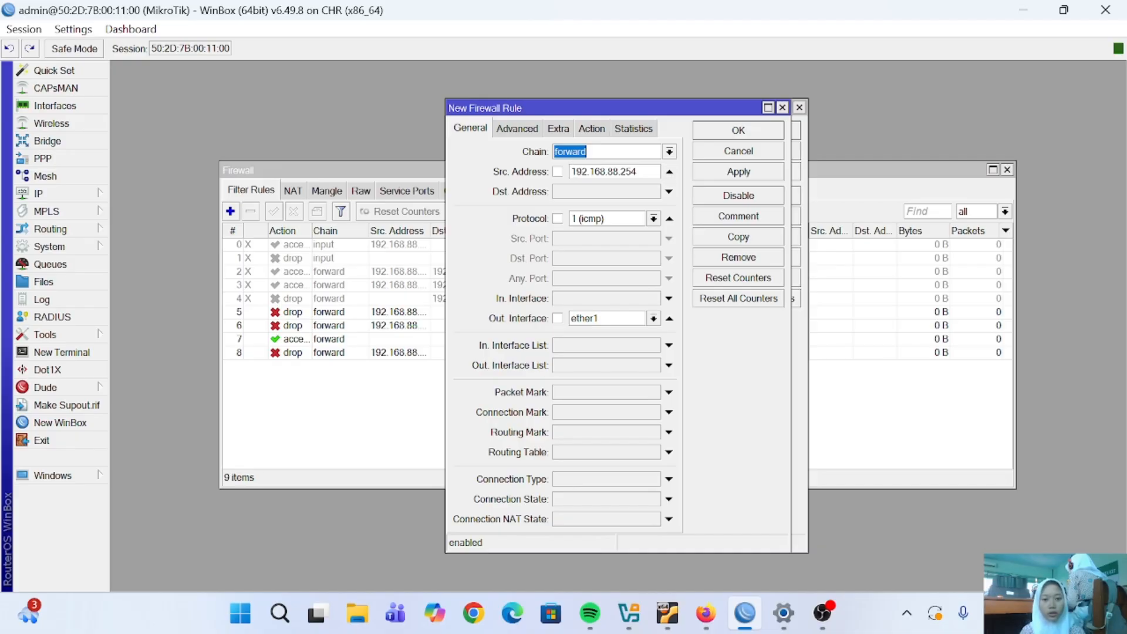
click(640, 172)
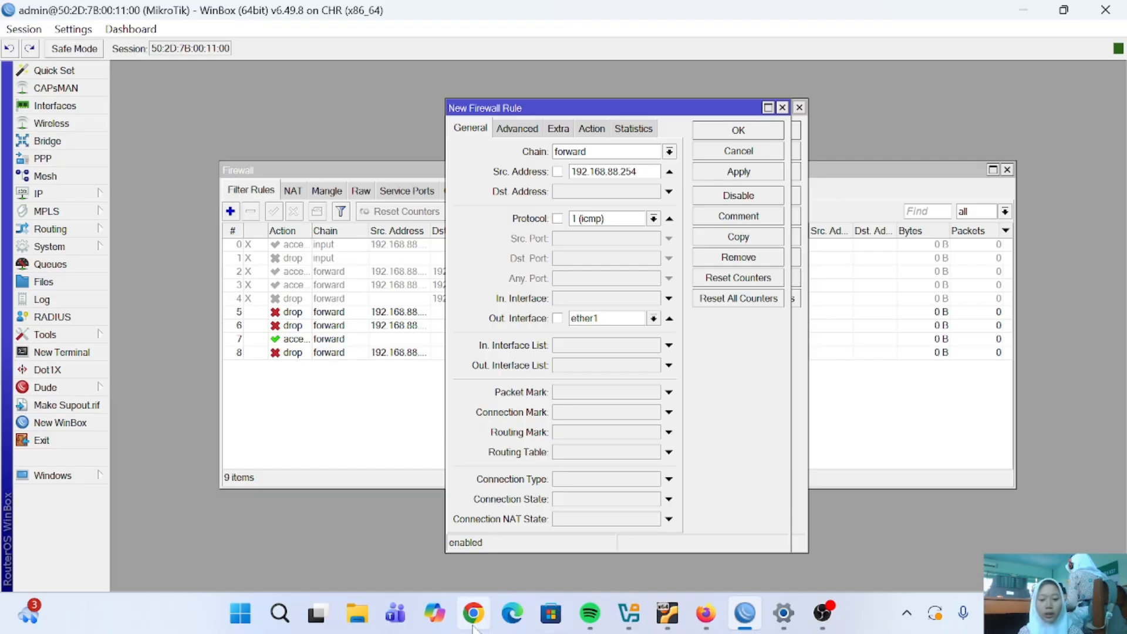
Step: Switch to PNETLab, open VPC5's terminal and show its IP configuration with "show ip"
mouse_move(710, 623)
click(652, 540)
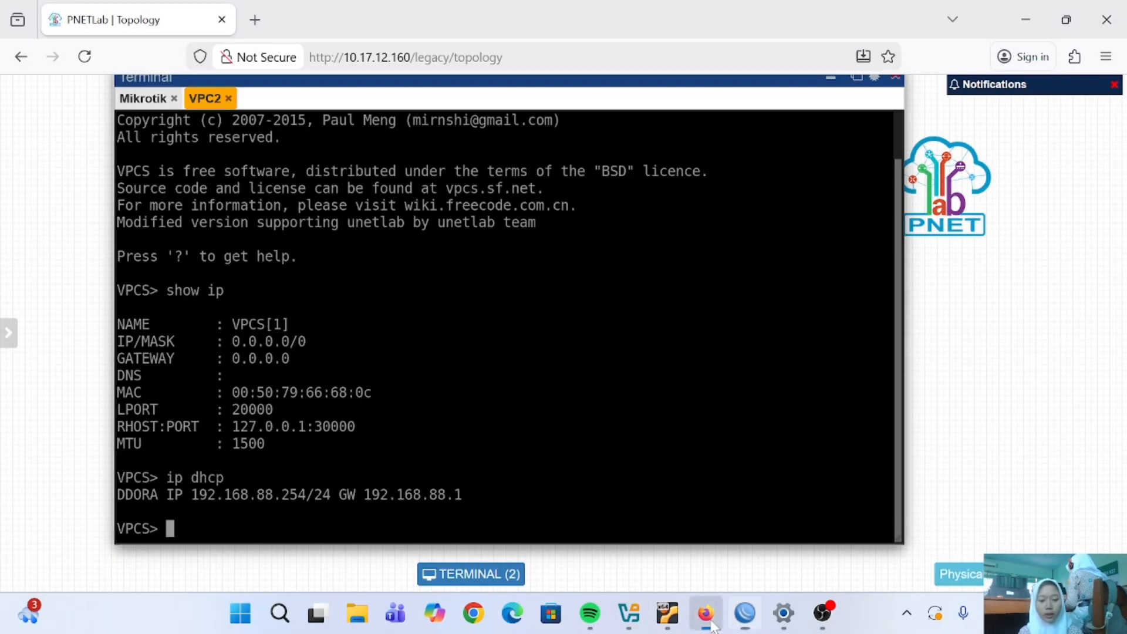
click(457, 574)
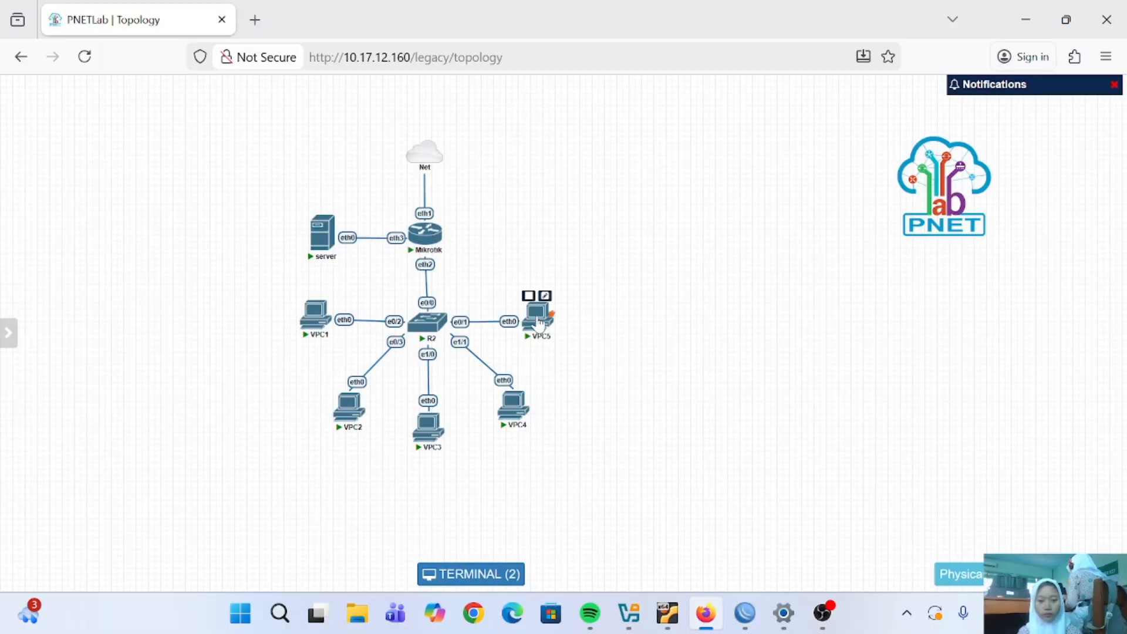
click(539, 321)
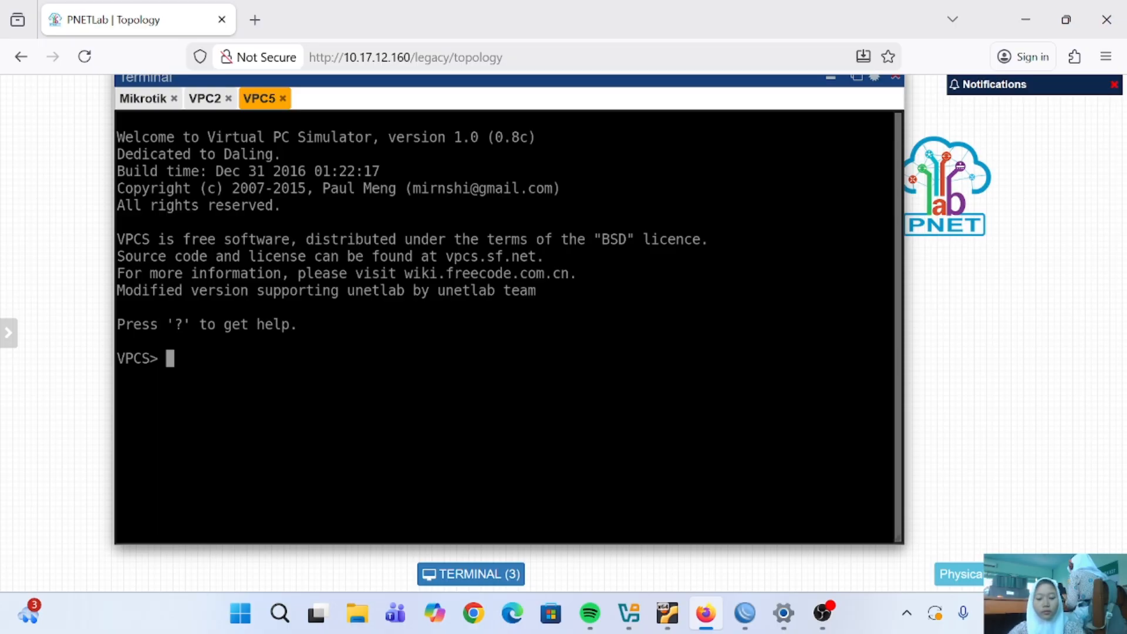
text(show ip)
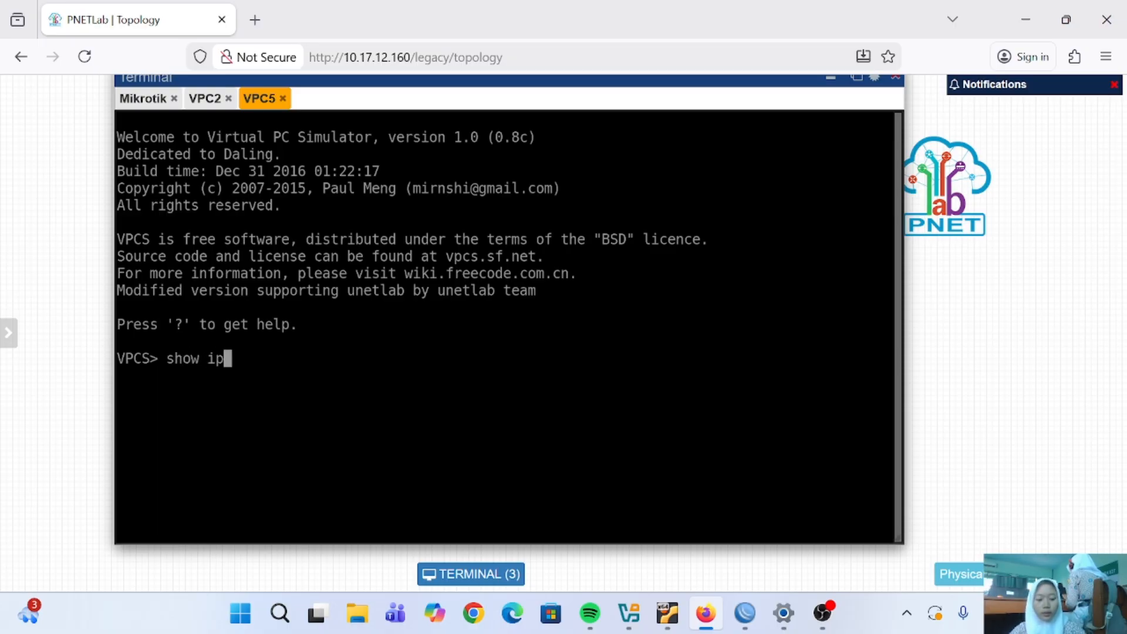
key(Return)
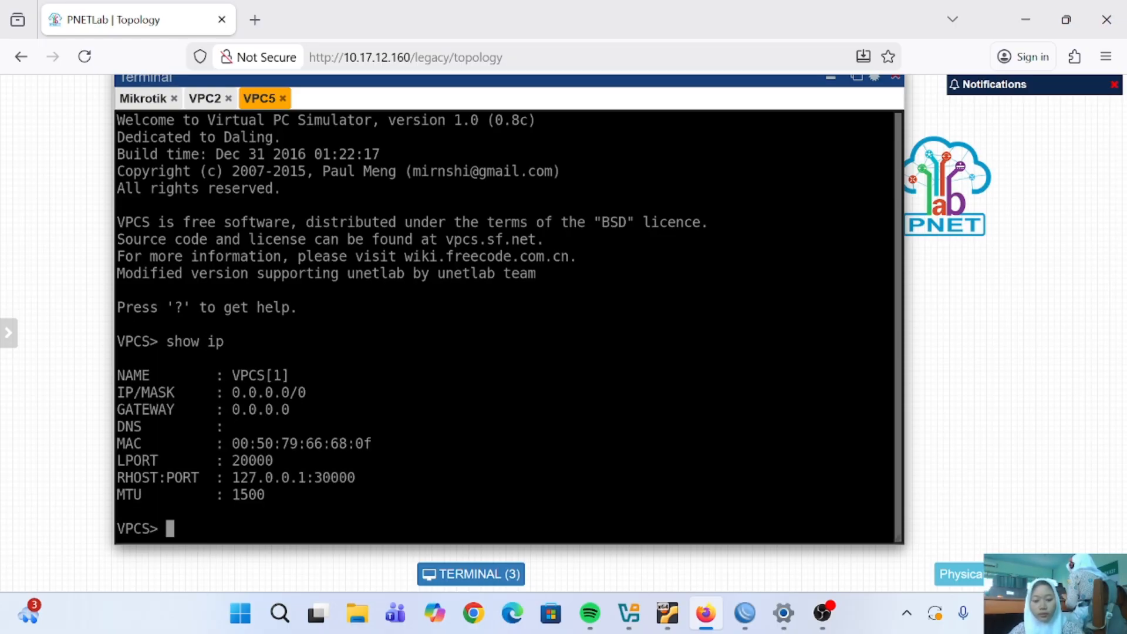
Step: Request an IP address for VPC5 from the DHCP server with "ip dhcp"
text(ip dh)
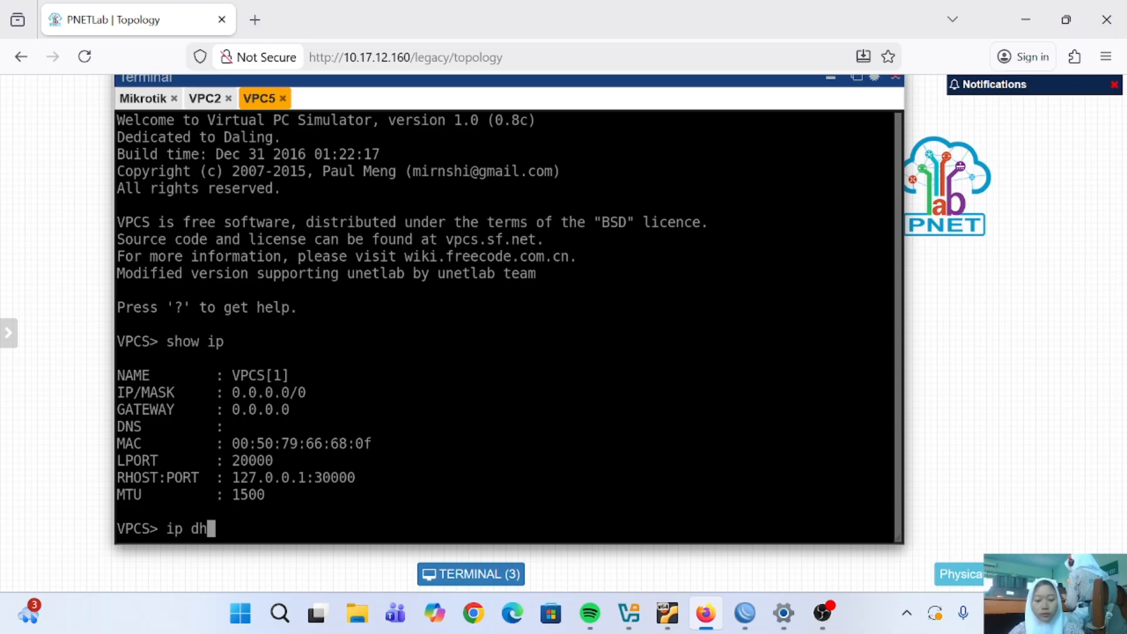
text(cp)
key(Return)
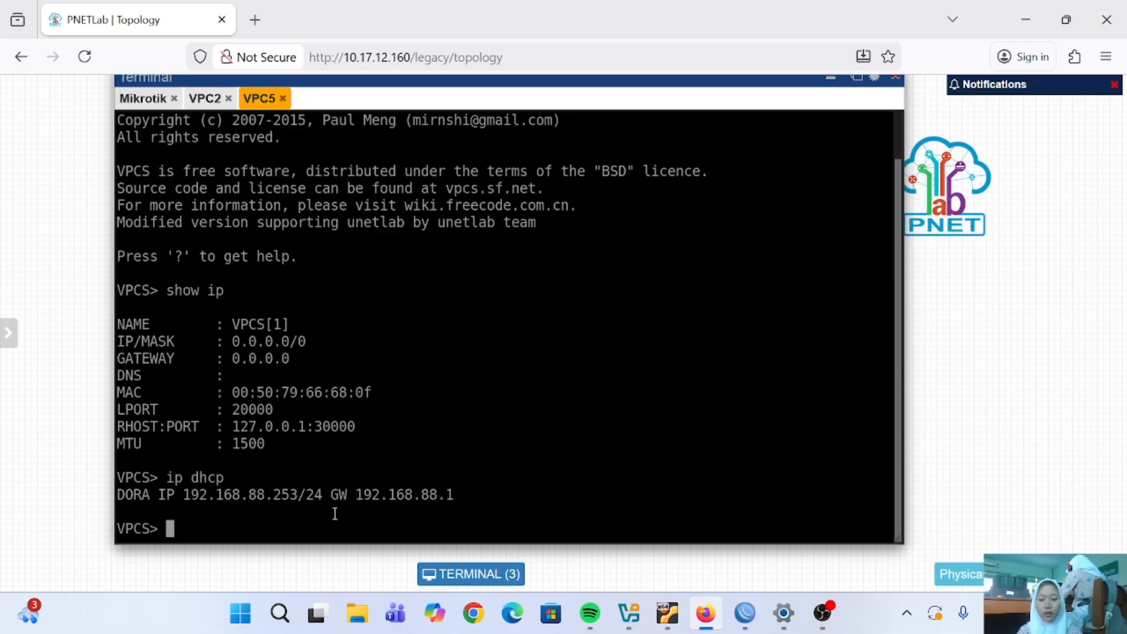
Step: Switch to WinBox, set the copied rule's source address to 192.168.88.253, keep the drop action and save both open rules
click(745, 613)
click(639, 171)
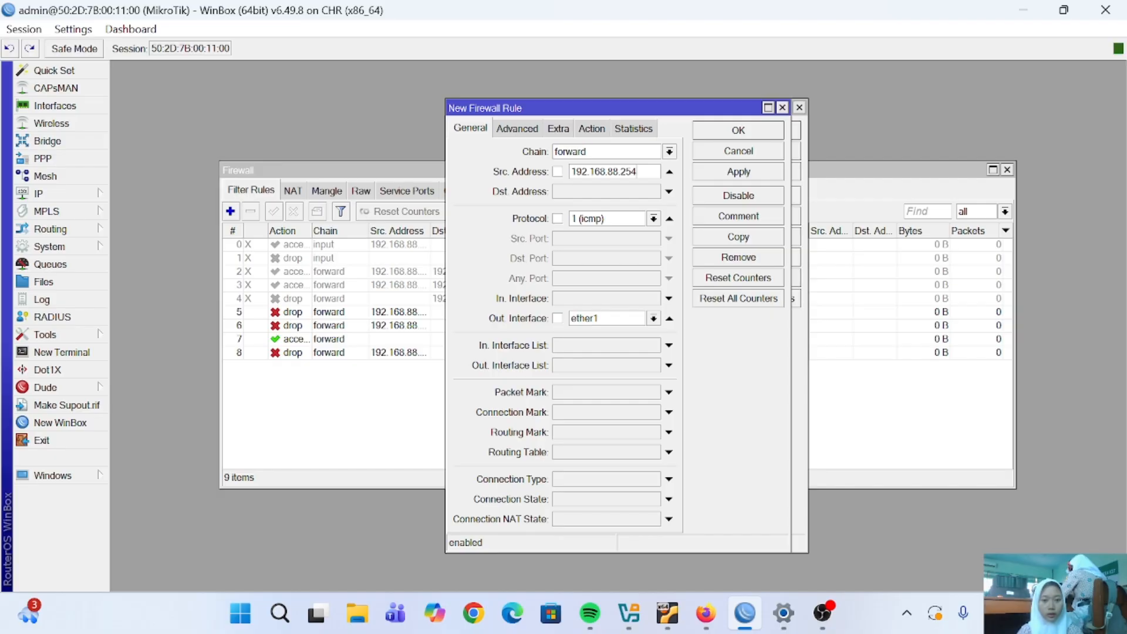
key(BackSpace)
text(3)
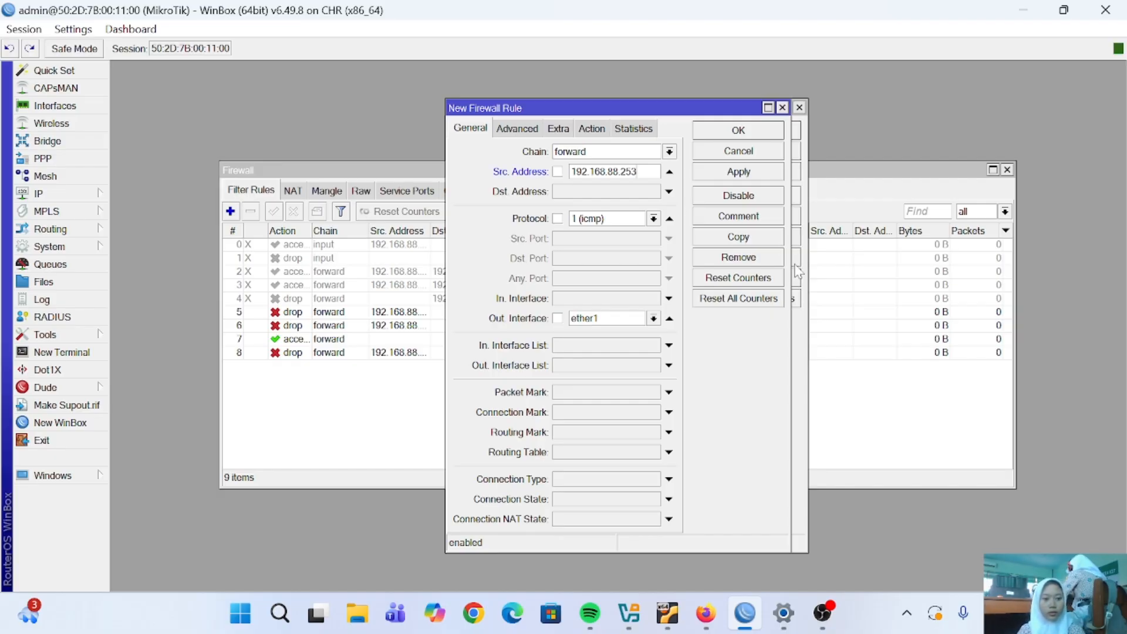
click(592, 129)
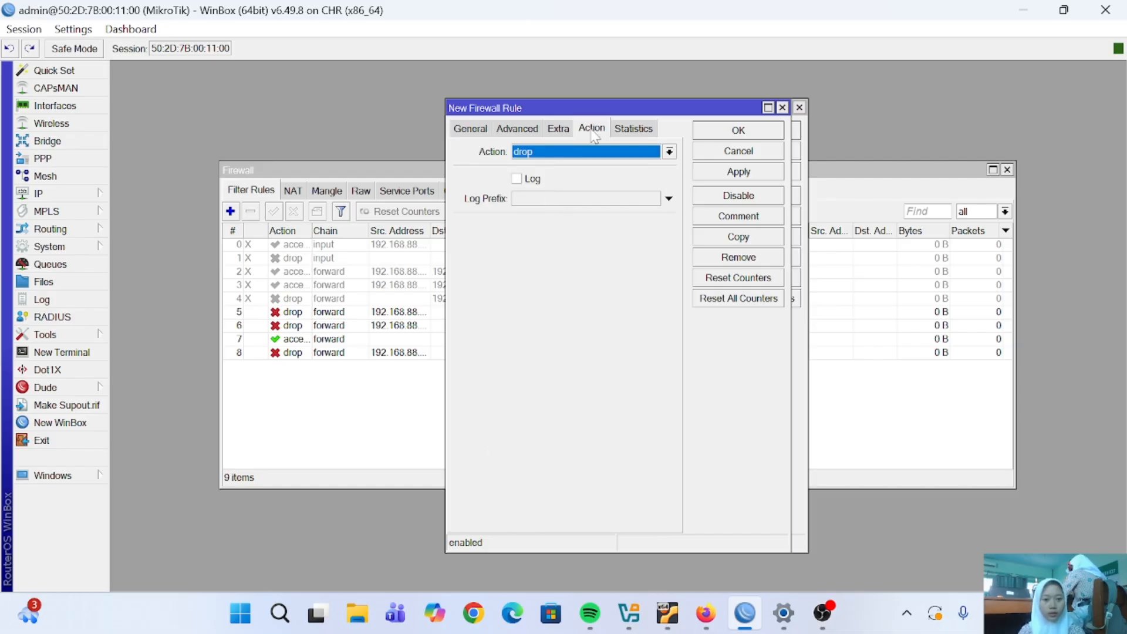
click(748, 176)
click(745, 129)
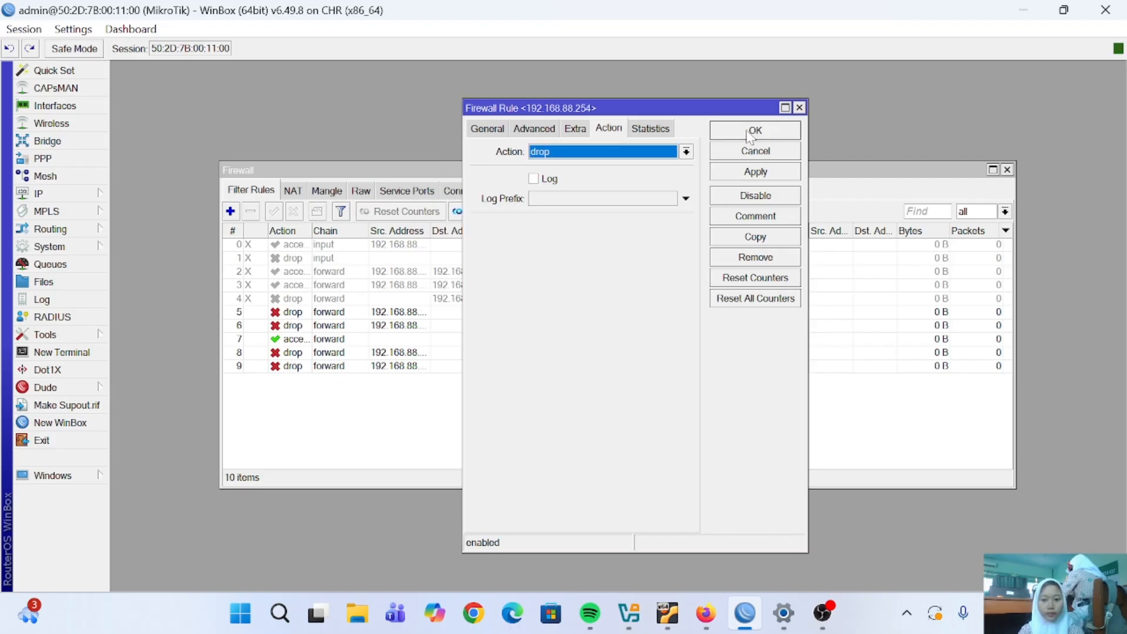
click(800, 108)
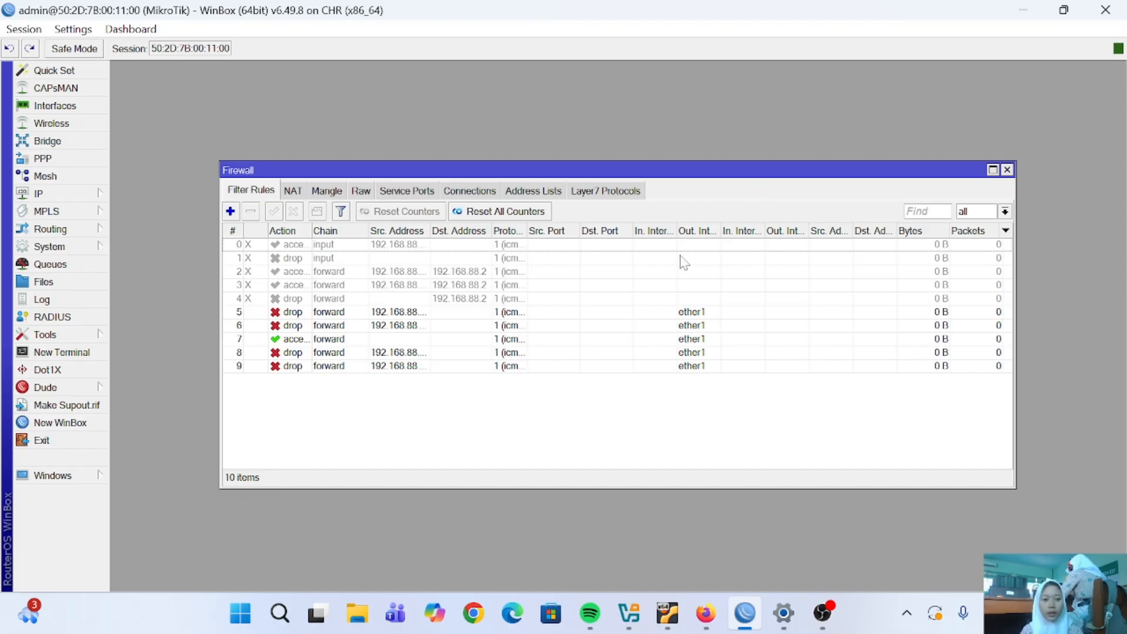
Step: Create a new firewall filter rule on the forward chain with protocol icmp and outgoing interface ether1
click(229, 211)
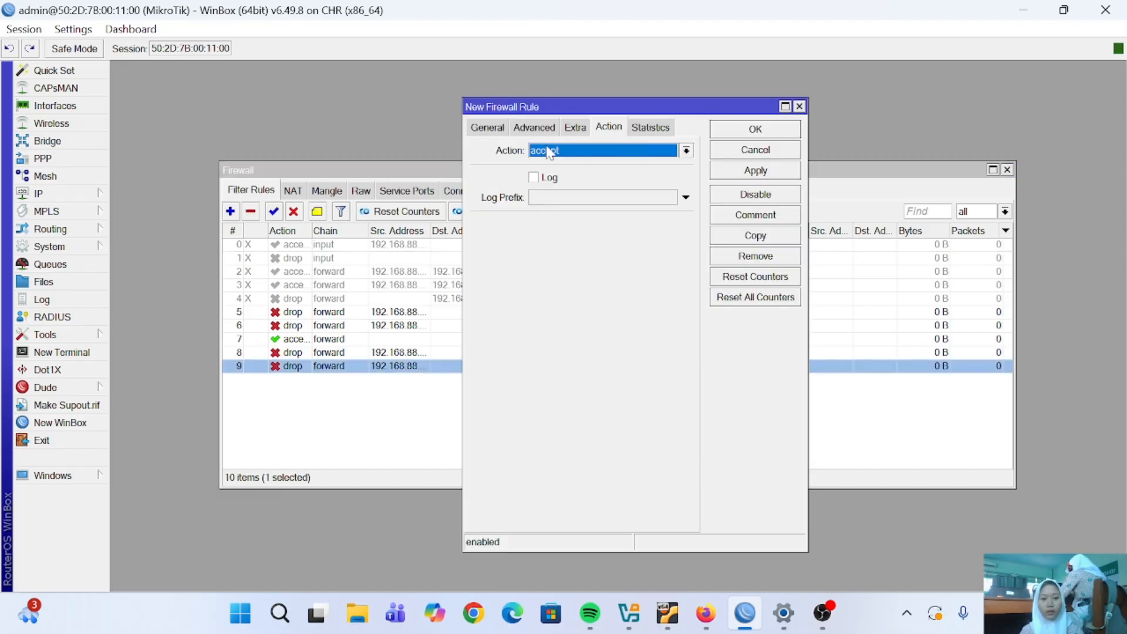
click(497, 129)
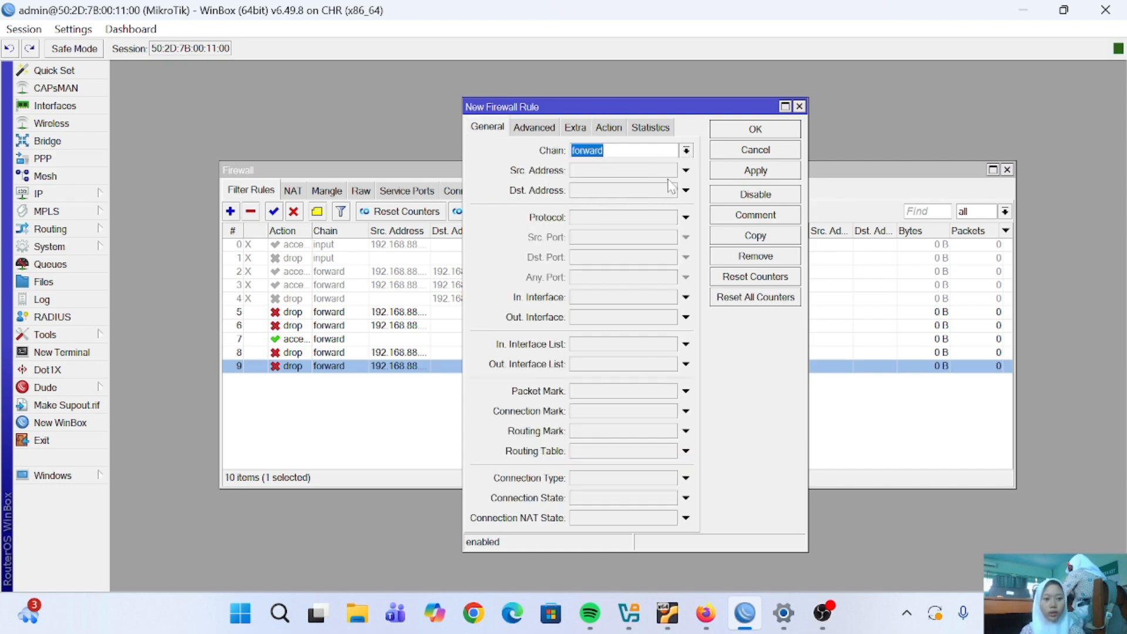
click(585, 223)
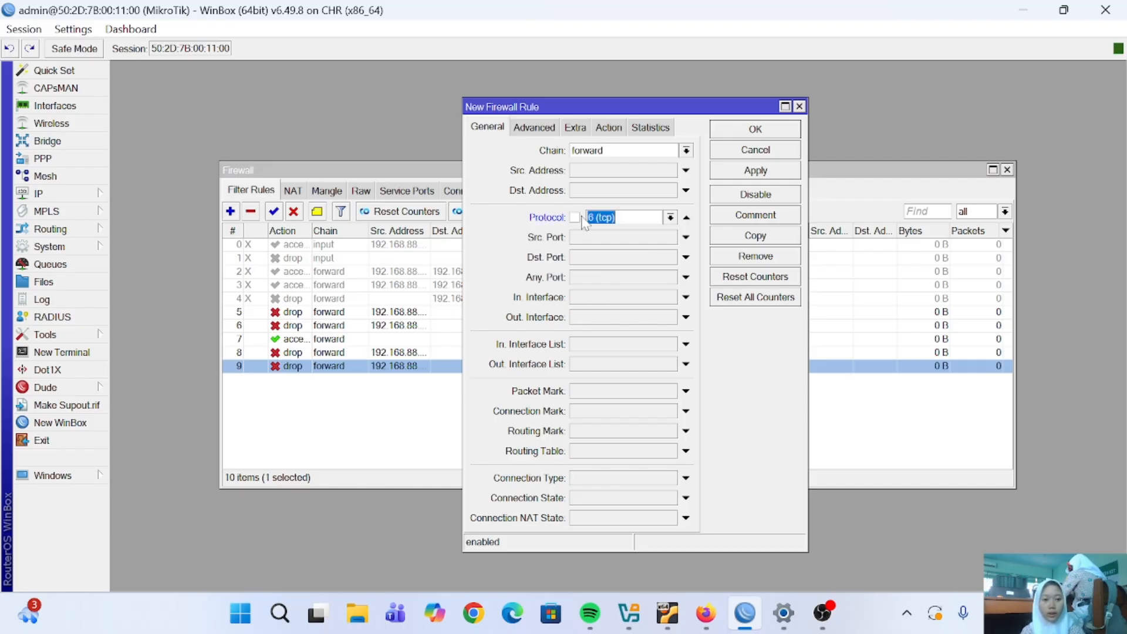
click(670, 218)
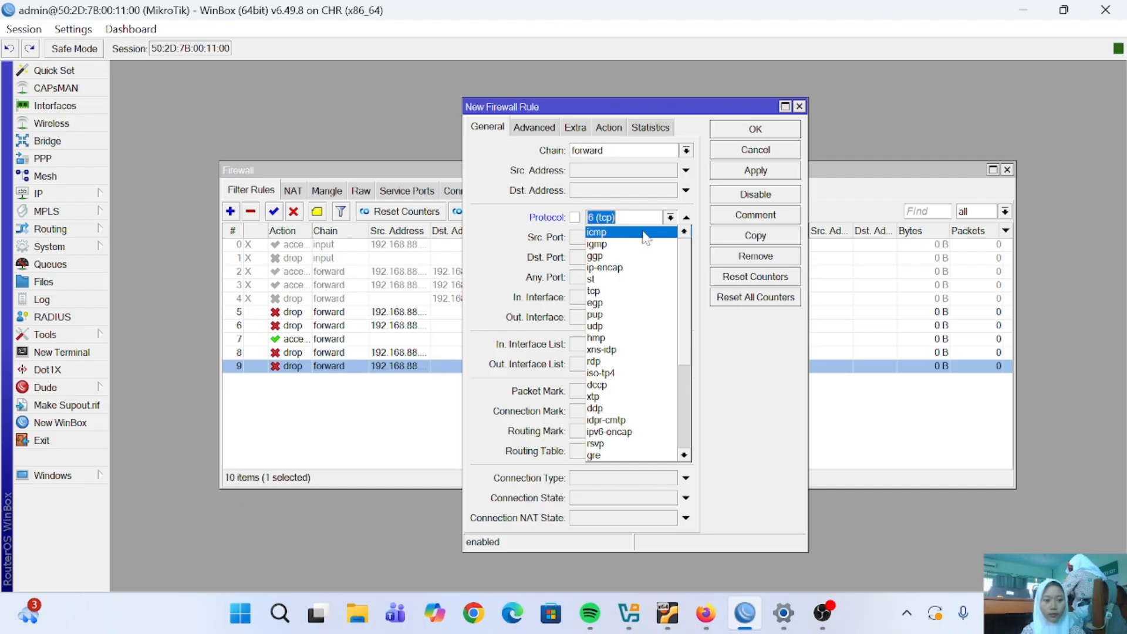
click(643, 232)
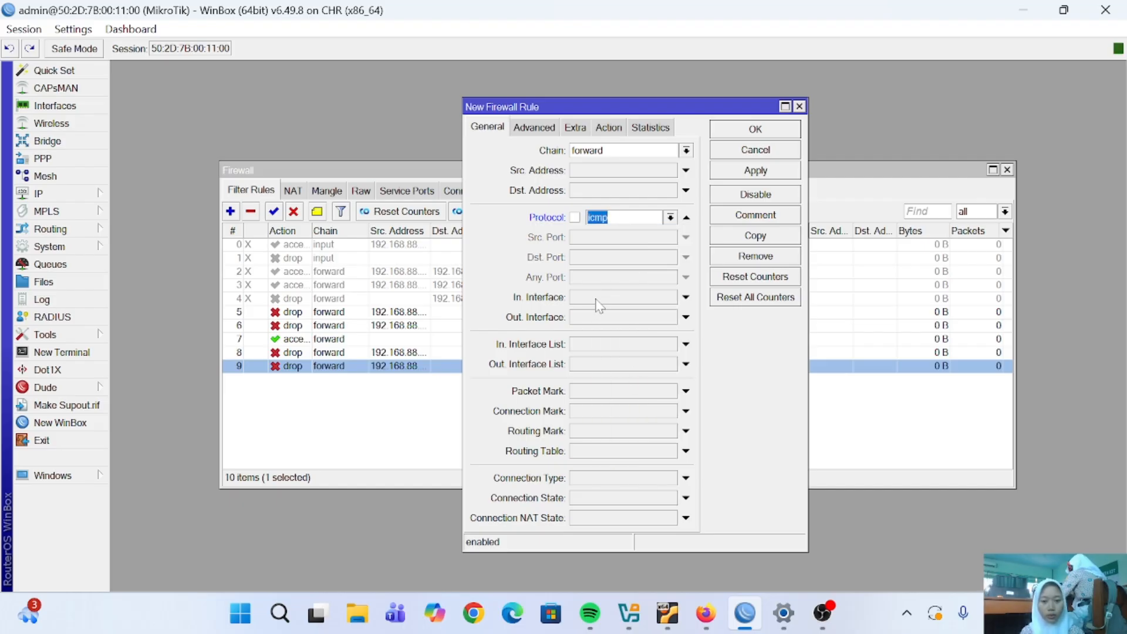
click(591, 320)
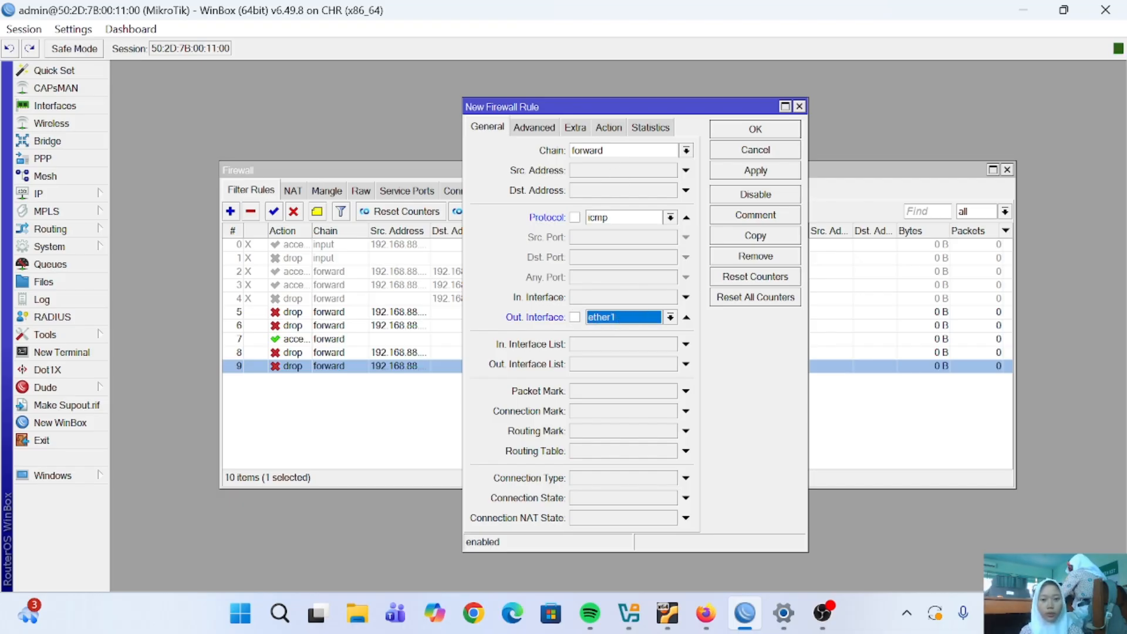
Step: Keep the accept action for the new forward rule and save it
click(609, 128)
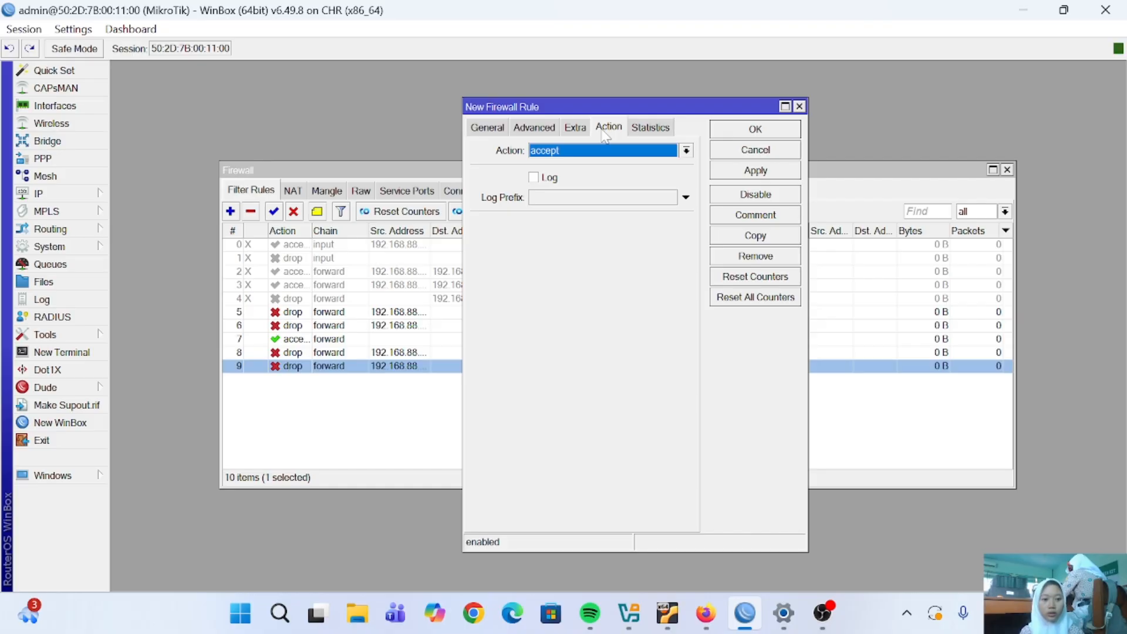
click(762, 171)
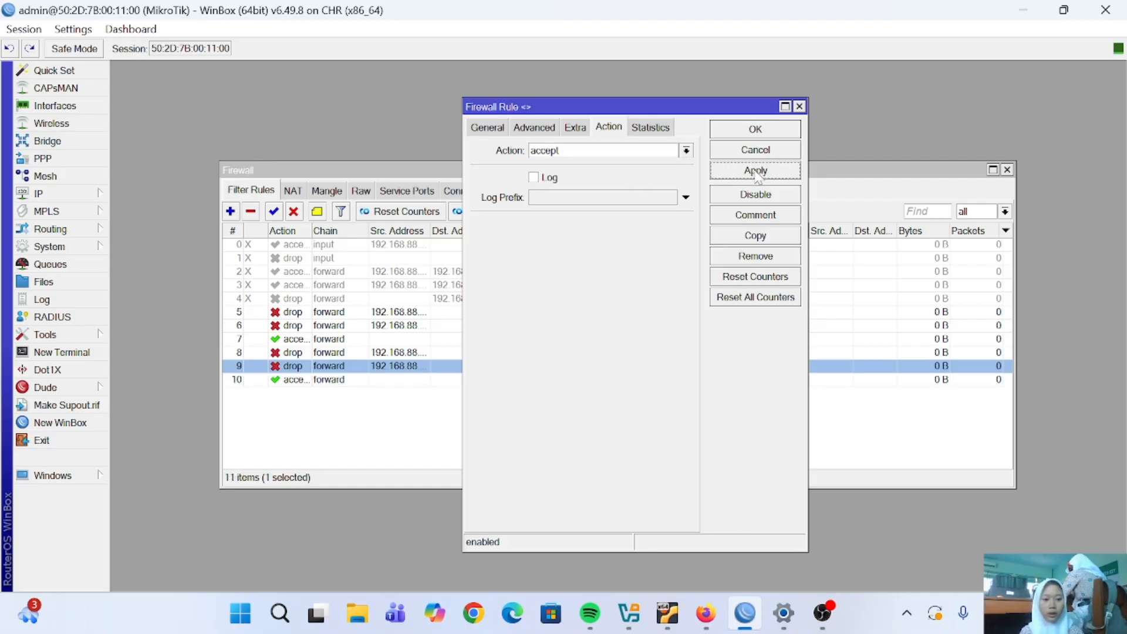
click(756, 129)
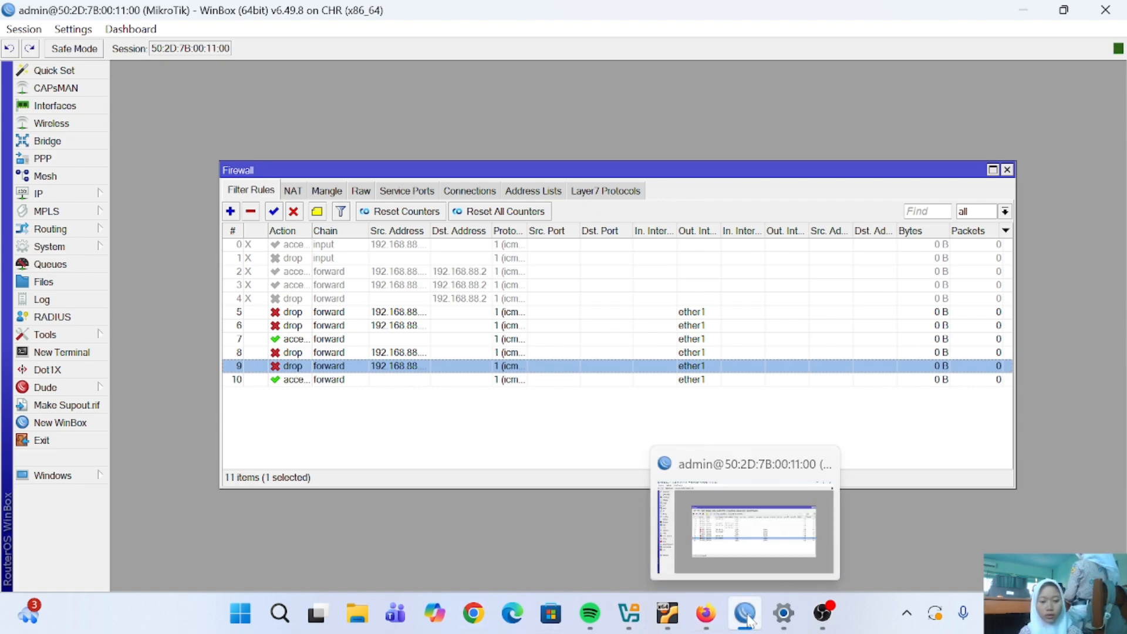
Step: Switch to PNETLab and ping 8.8.8.8 from VPC2's terminal
click(715, 621)
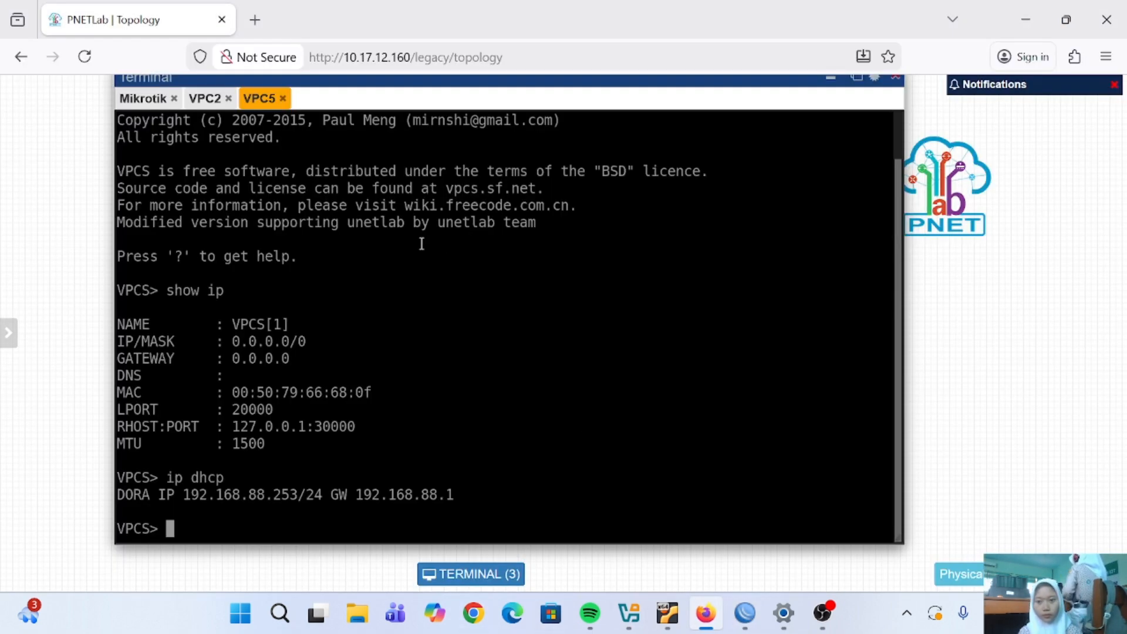
click(206, 101)
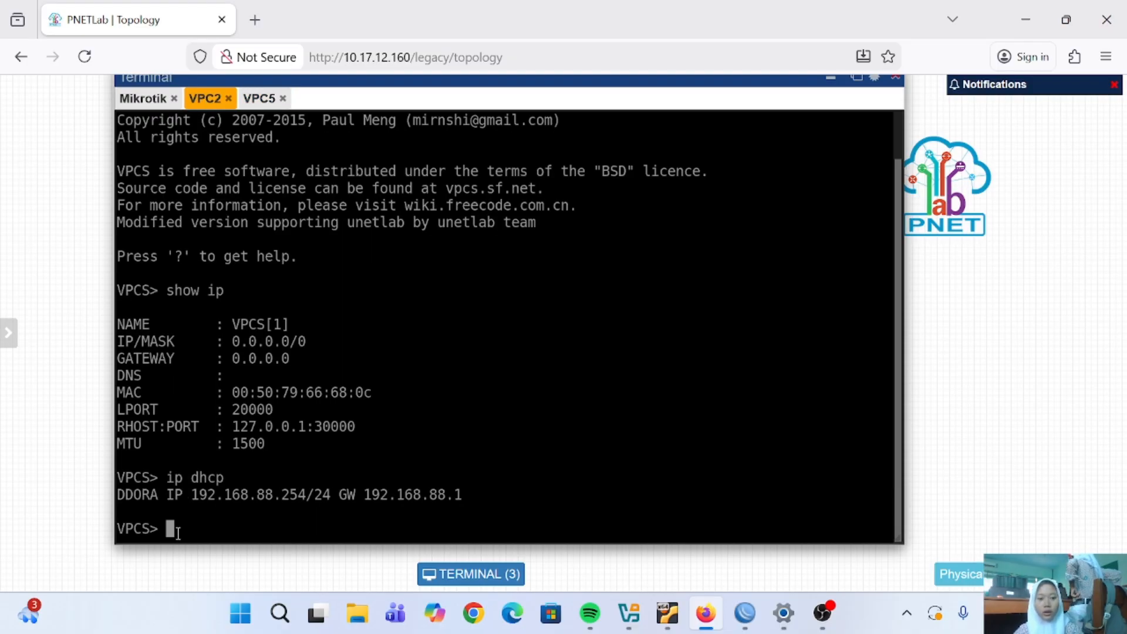
text(pin)
text(g 9)
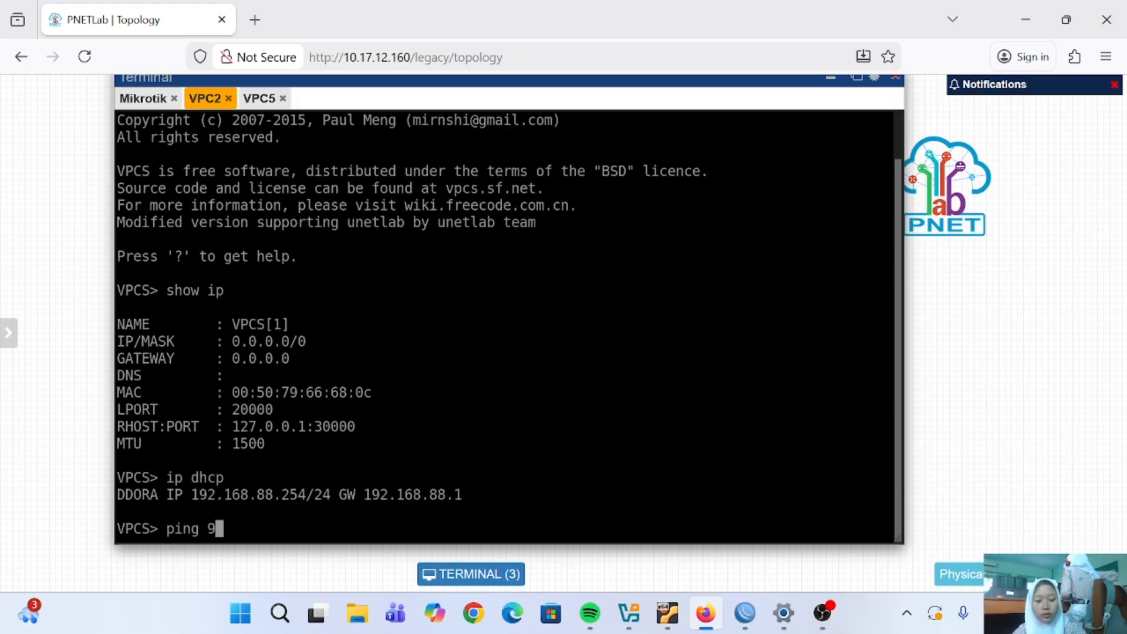
key(BackSpace)
text(8.8.8.8)
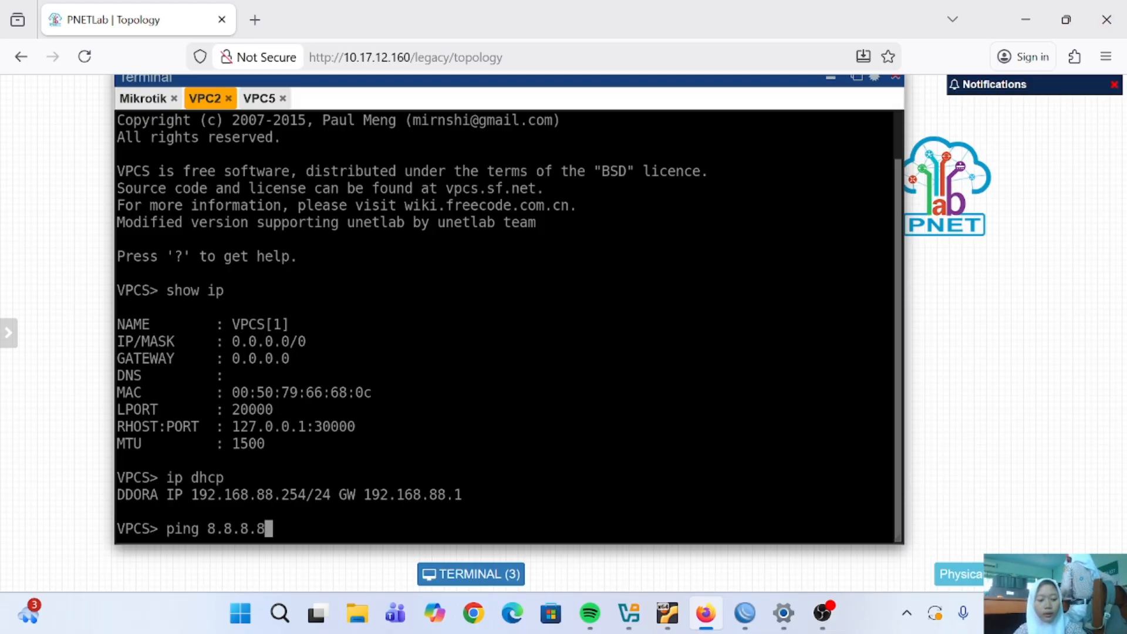
key(Return)
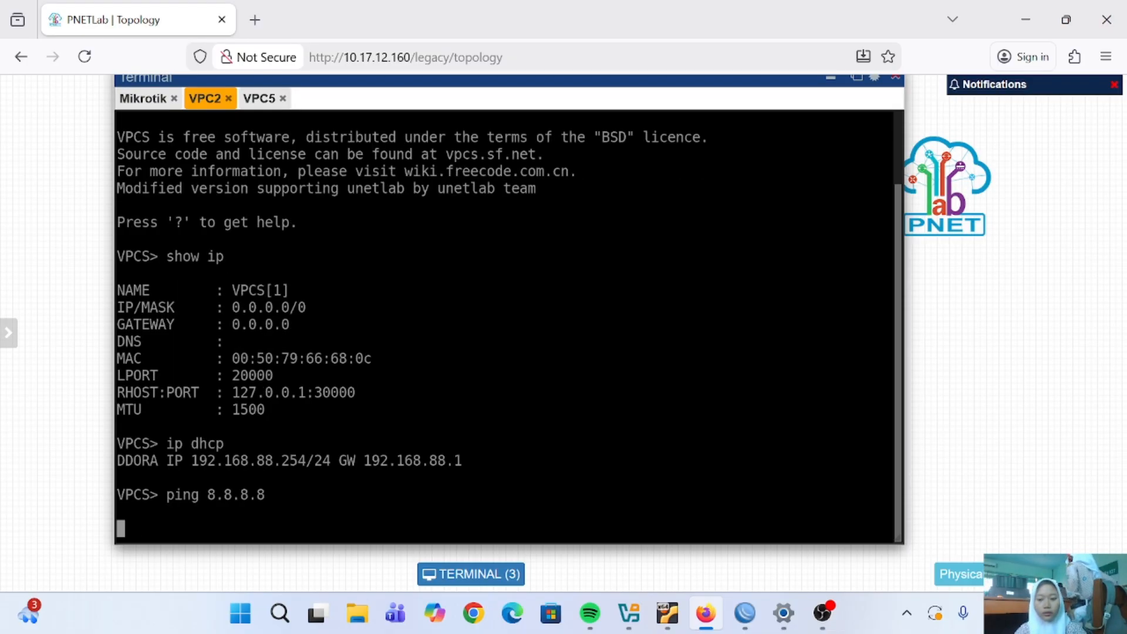
key(Return)
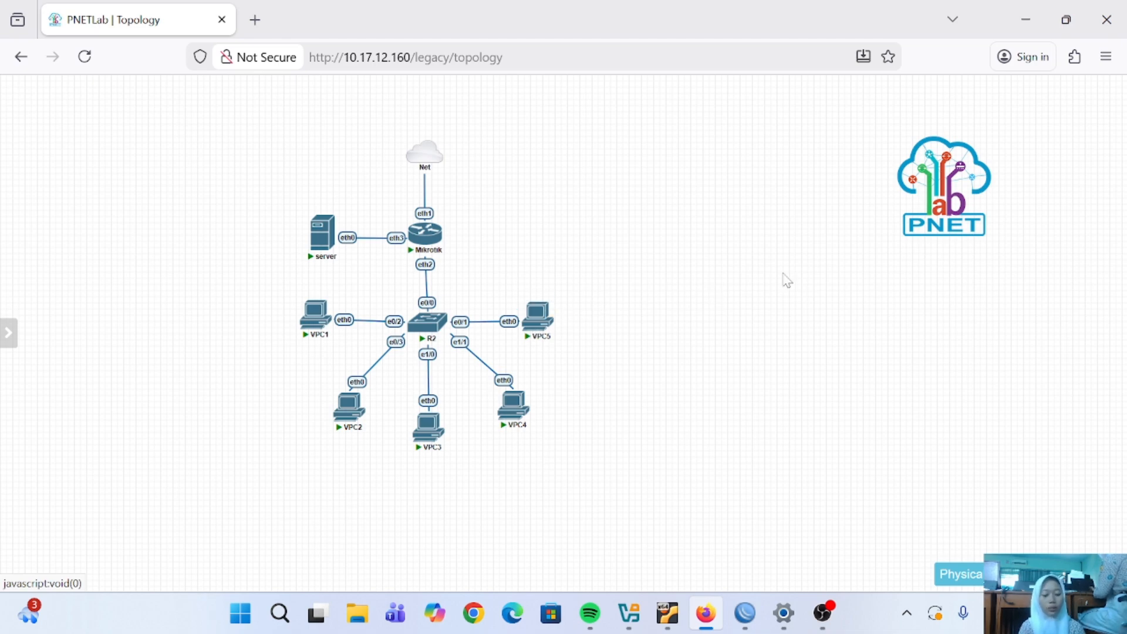
Step: Start adding a new node to the topology with the Docker.io template
right_click(803, 270)
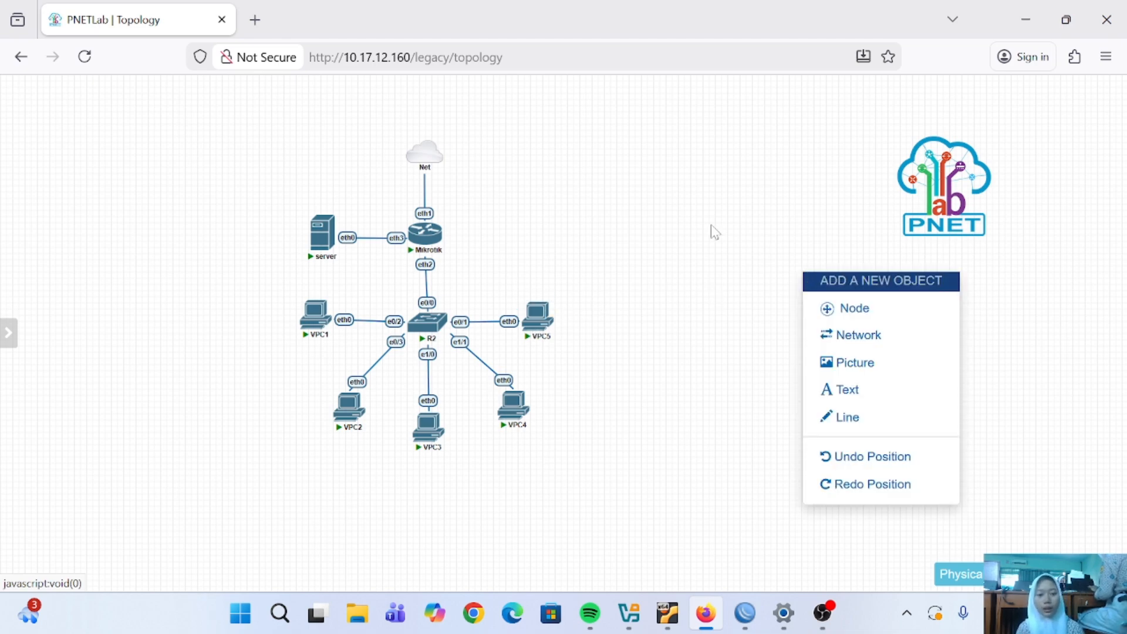
right_click(662, 210)
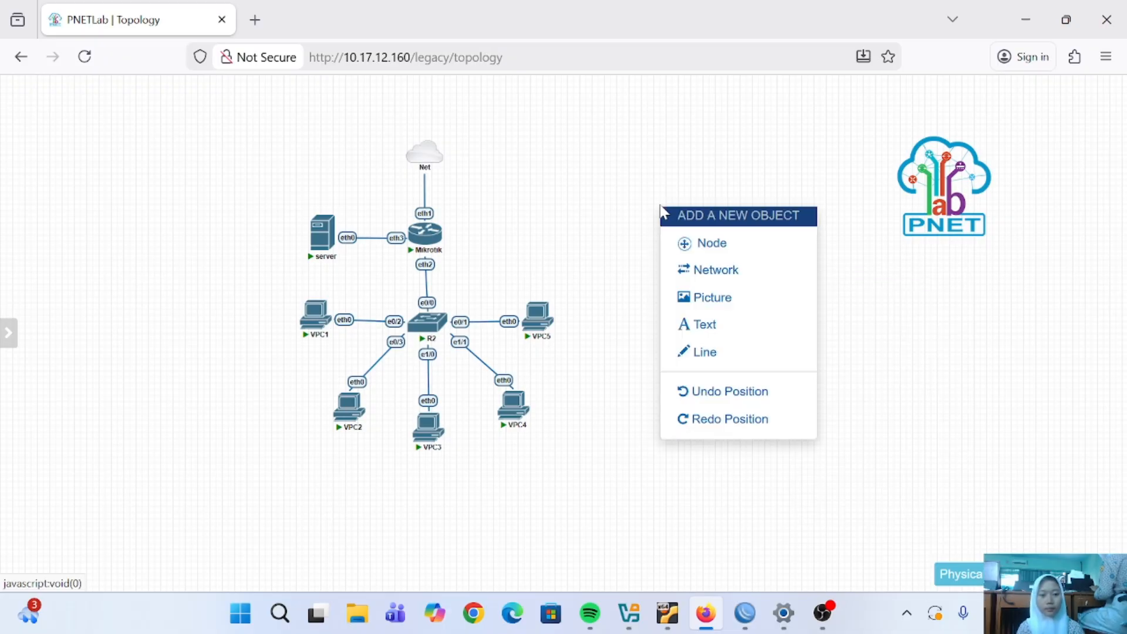
click(687, 245)
click(242, 349)
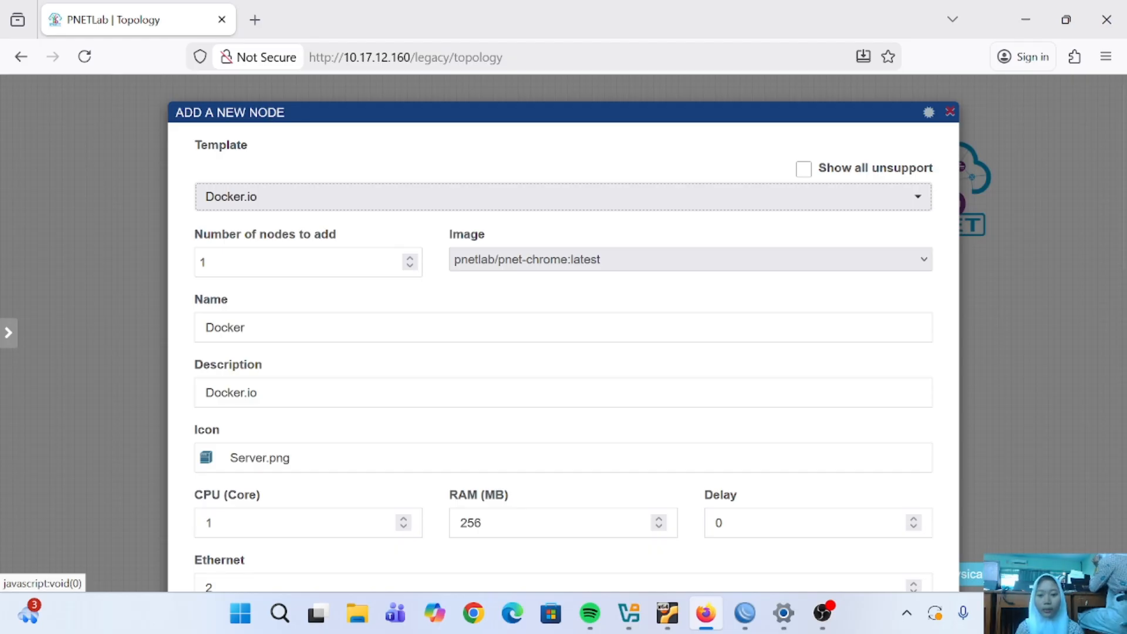
Step: Name the new Docker node "chrome"
click(242, 327)
key(BackSpace)
key(BackSpace)
key(BackSpace)
key(BackSpace)
key(BackSpace)
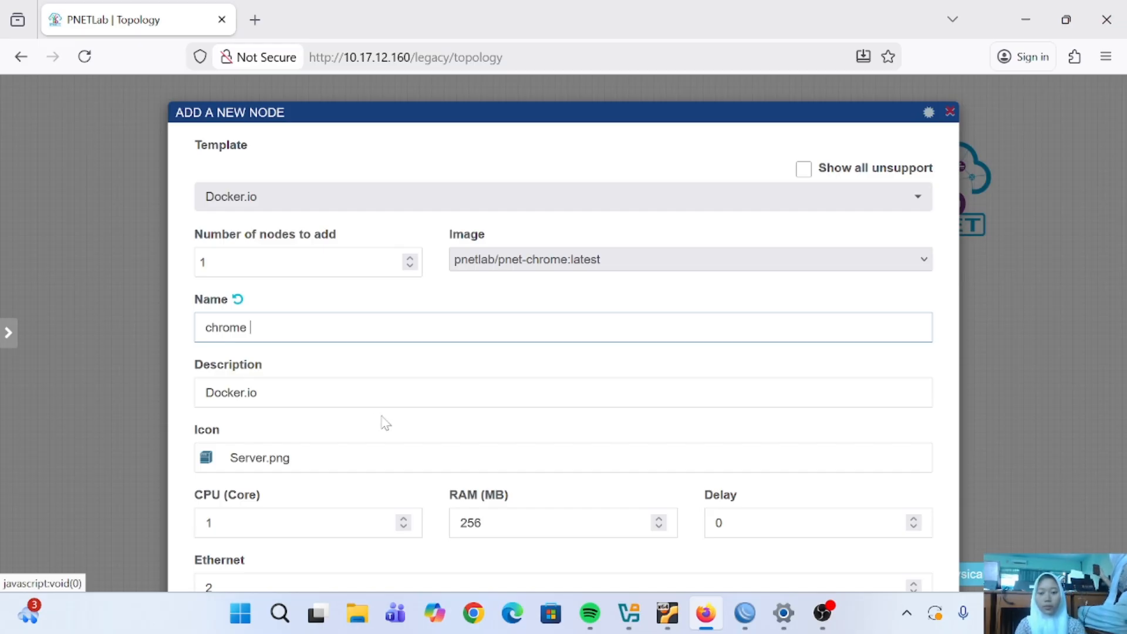
Step: Change the node's description to "chrome - icon"
click(258, 392)
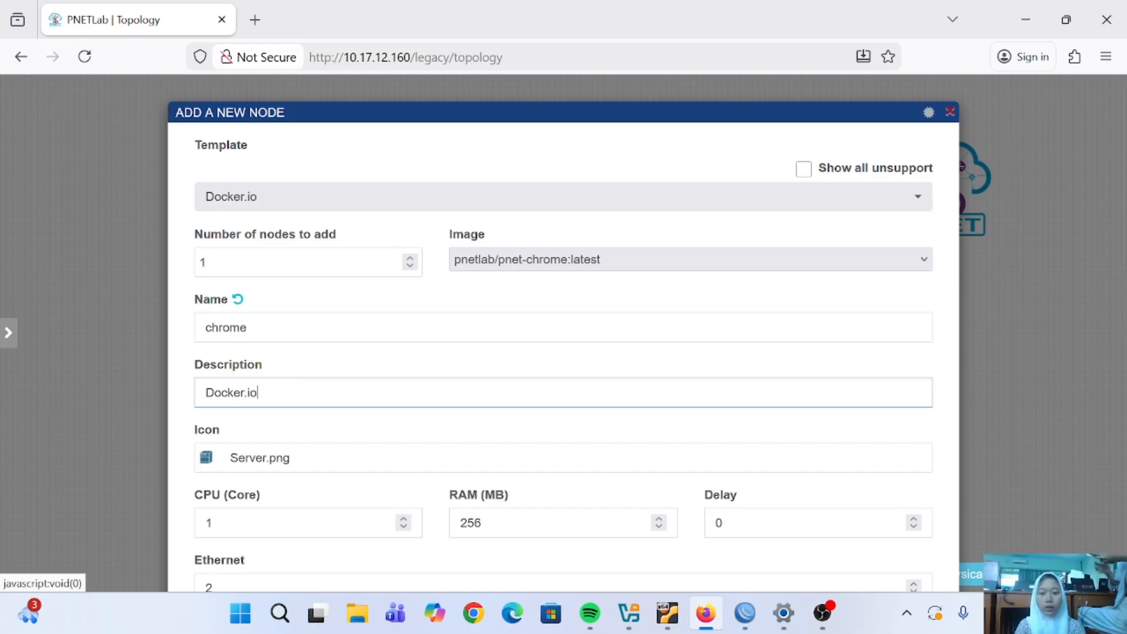
key(BackSpace)
key(BackSpace)
key(BackSpace)
key(BackSpace)
key(BackSpace)
key(BackSpace)
key(BackSpace)
key(BackSpace)
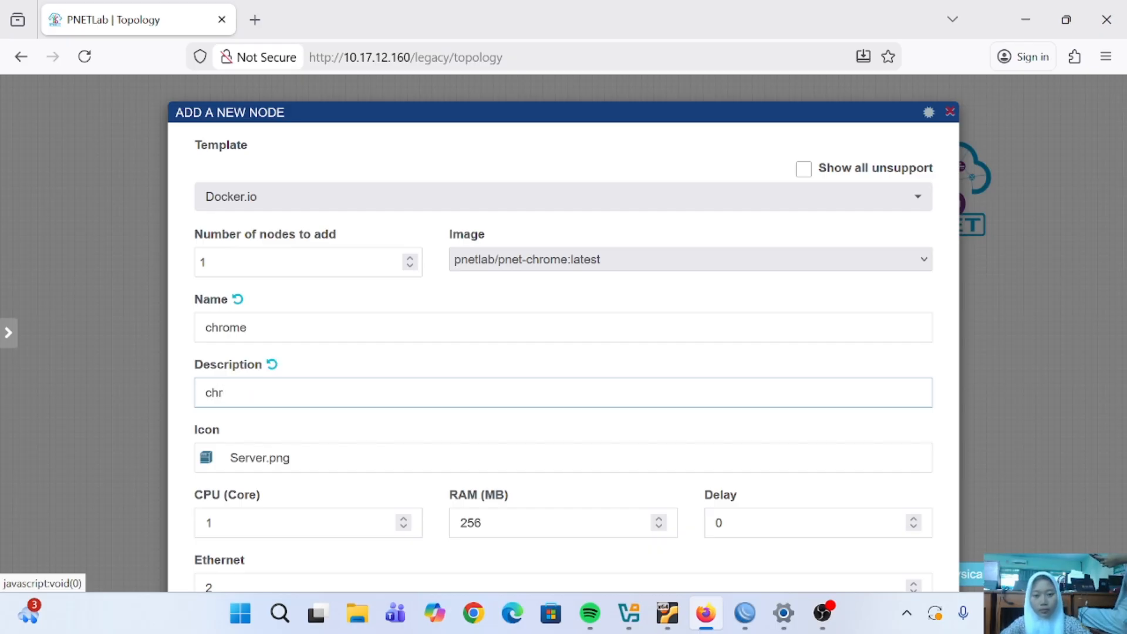
text(chrome)
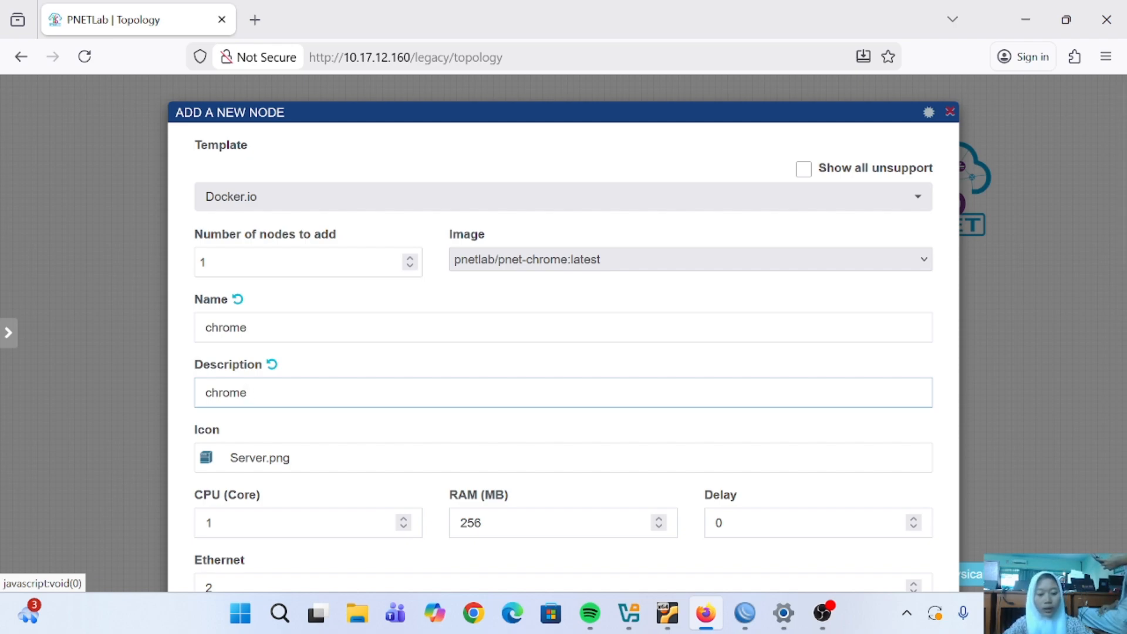
text( - icon)
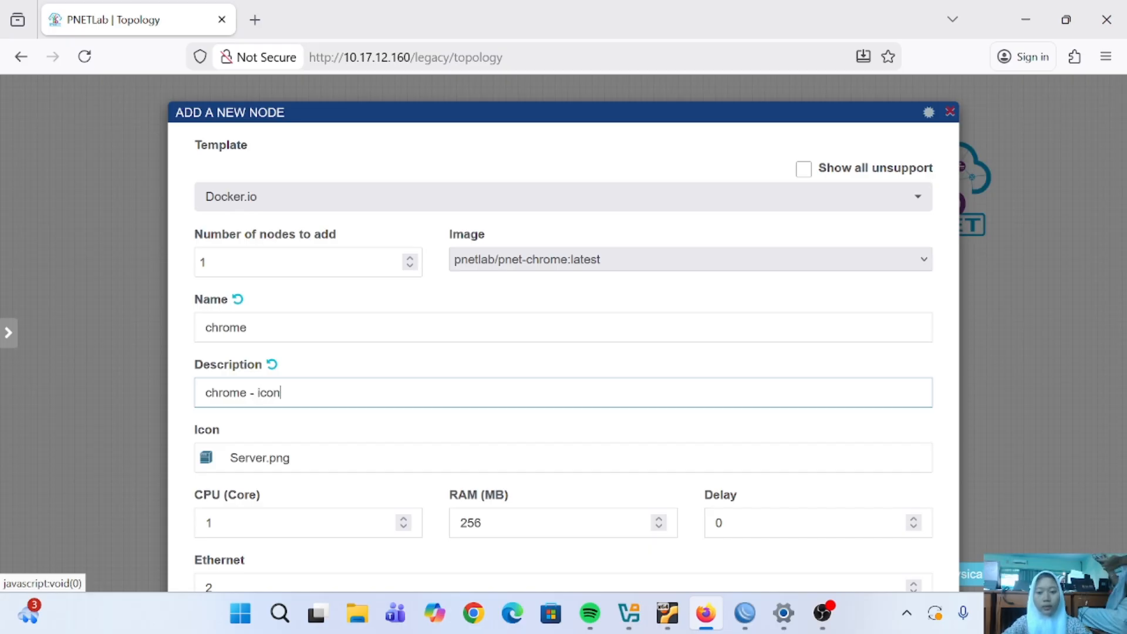
Step: Search the device icons for "server" and choose Server.png as the node's icon
click(260, 457)
text(server)
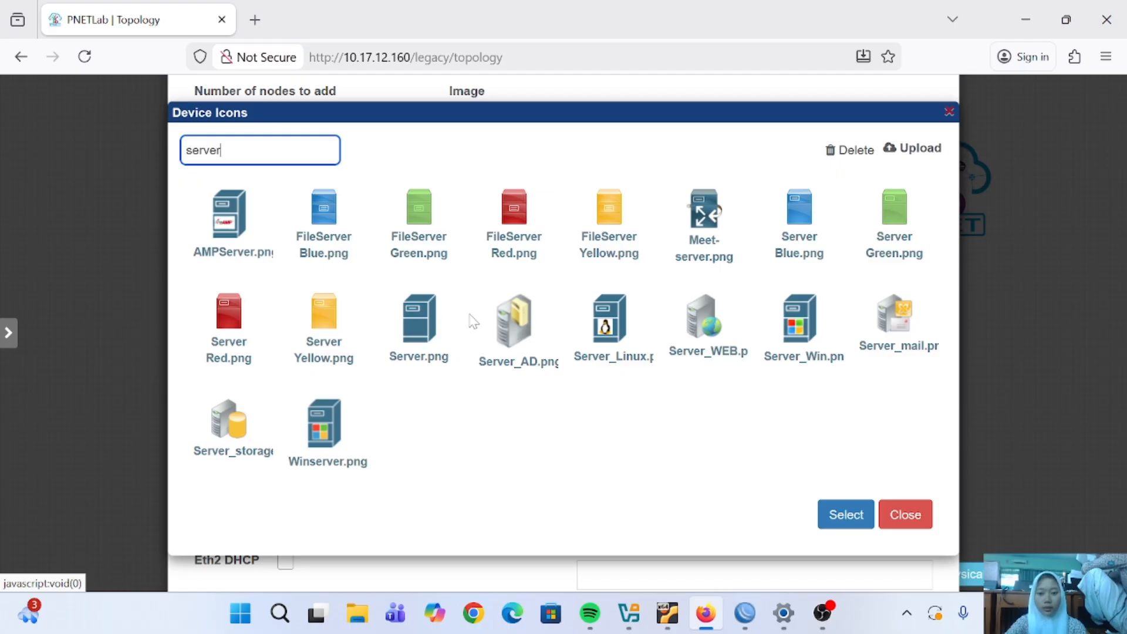
double_click(417, 320)
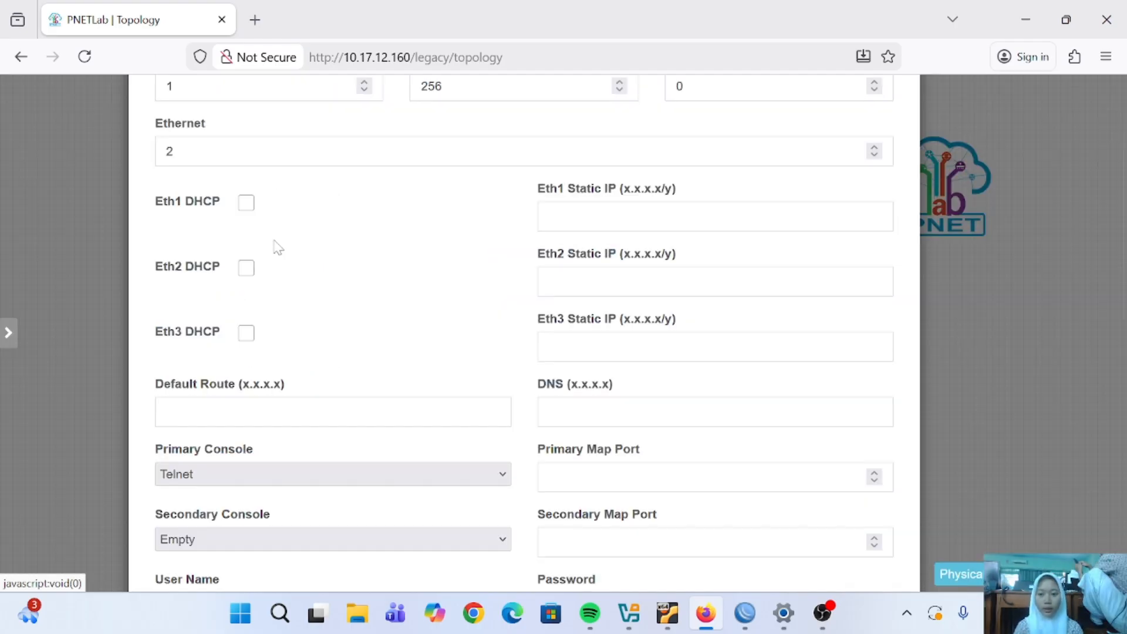
Step: Enable DHCP on the node's Eth1 and set its primary console to RDP
click(246, 204)
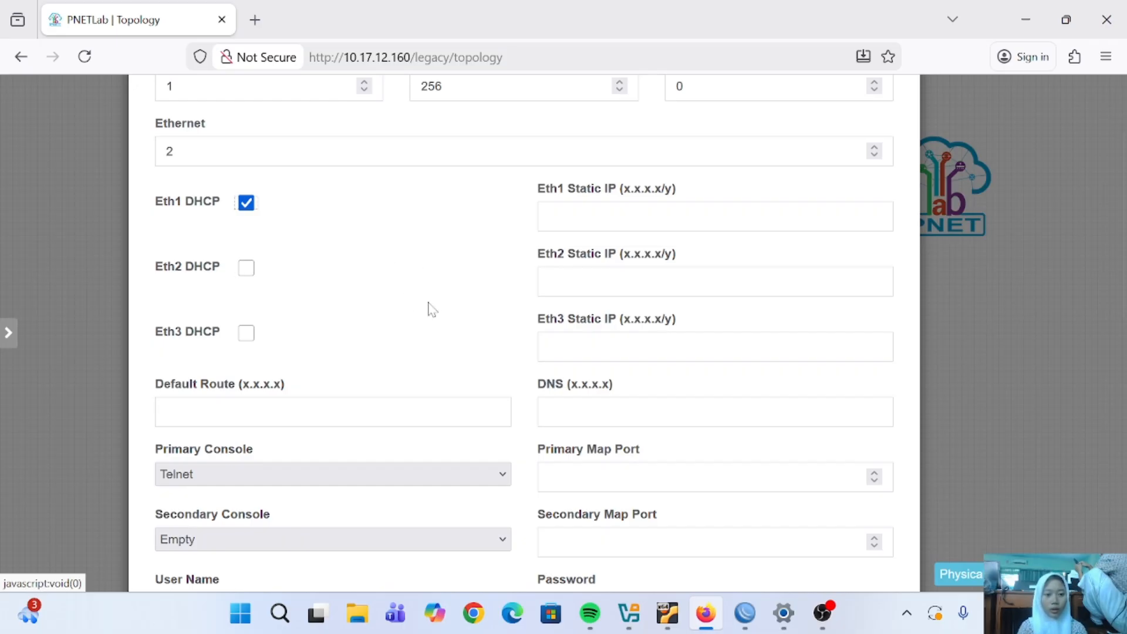
scroll(411, 311, down, 3)
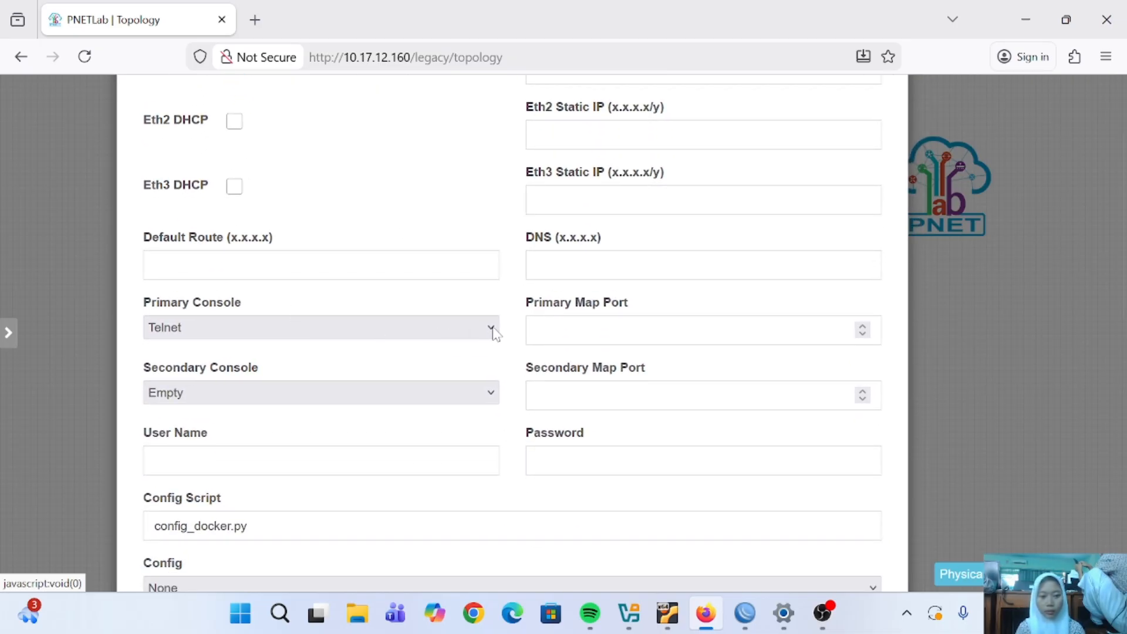
click(492, 330)
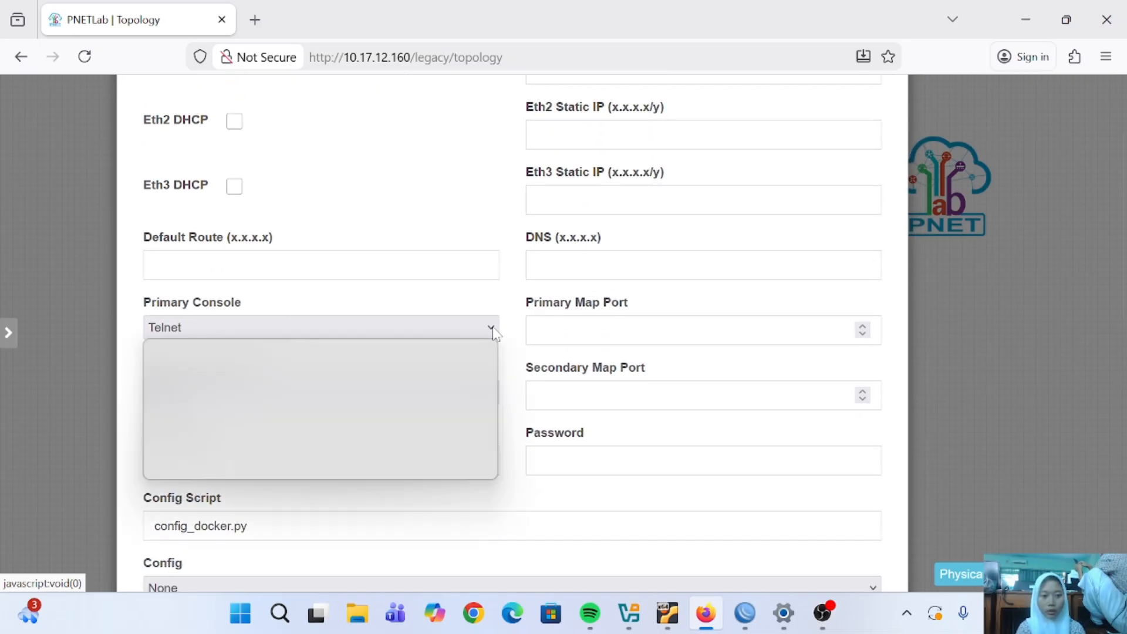
click(347, 378)
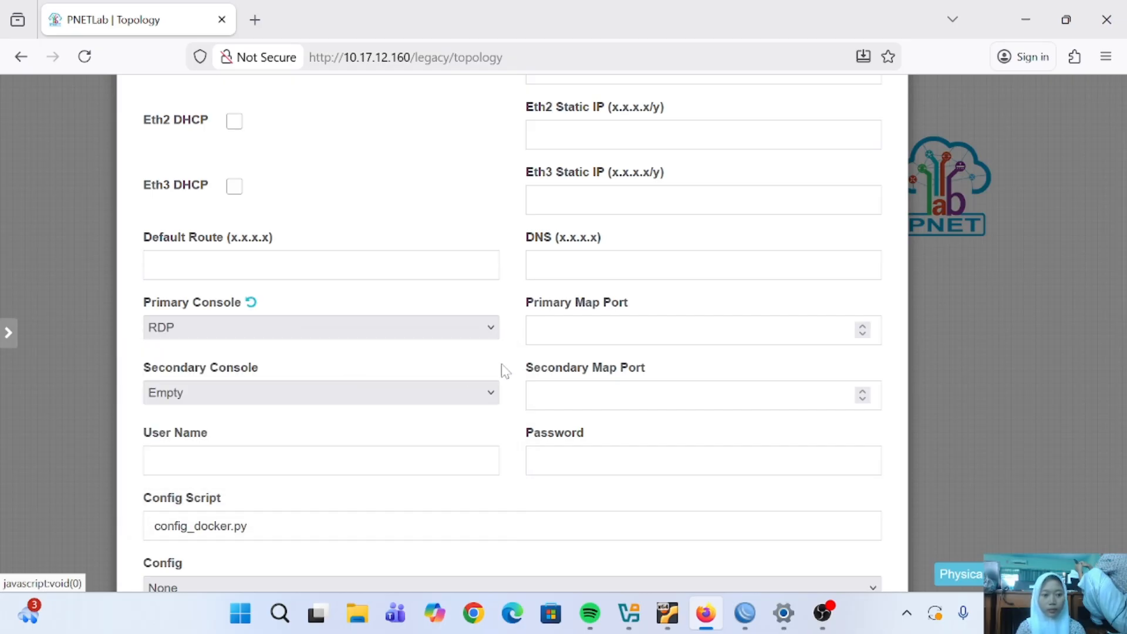
scroll(503, 371, down, 6)
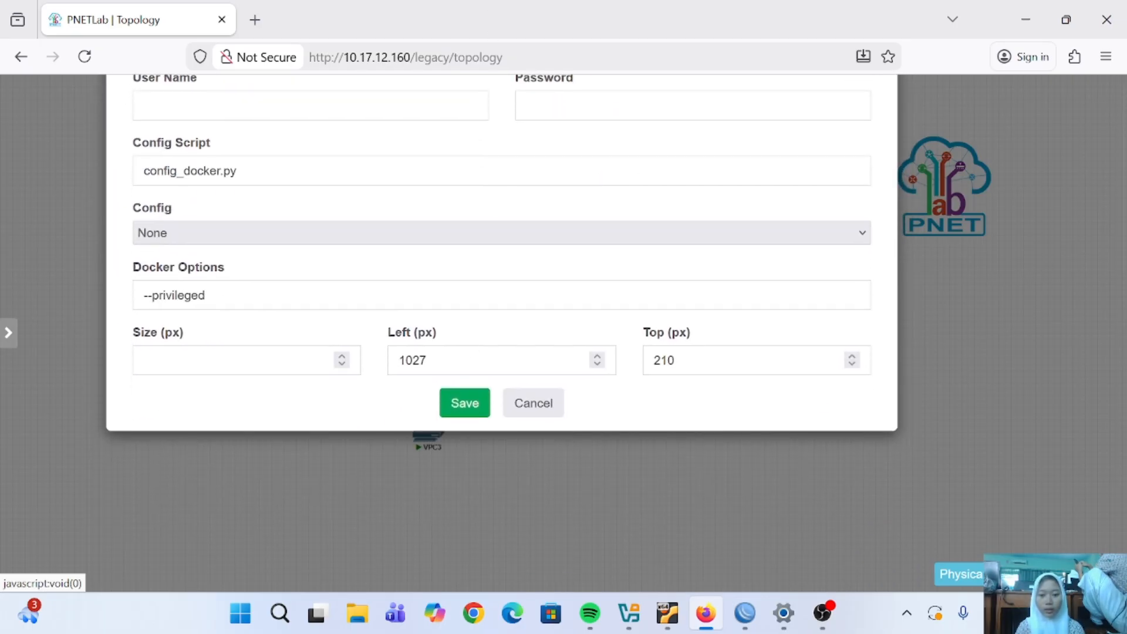
Step: Save the new chrome node and start it in the topology
click(464, 408)
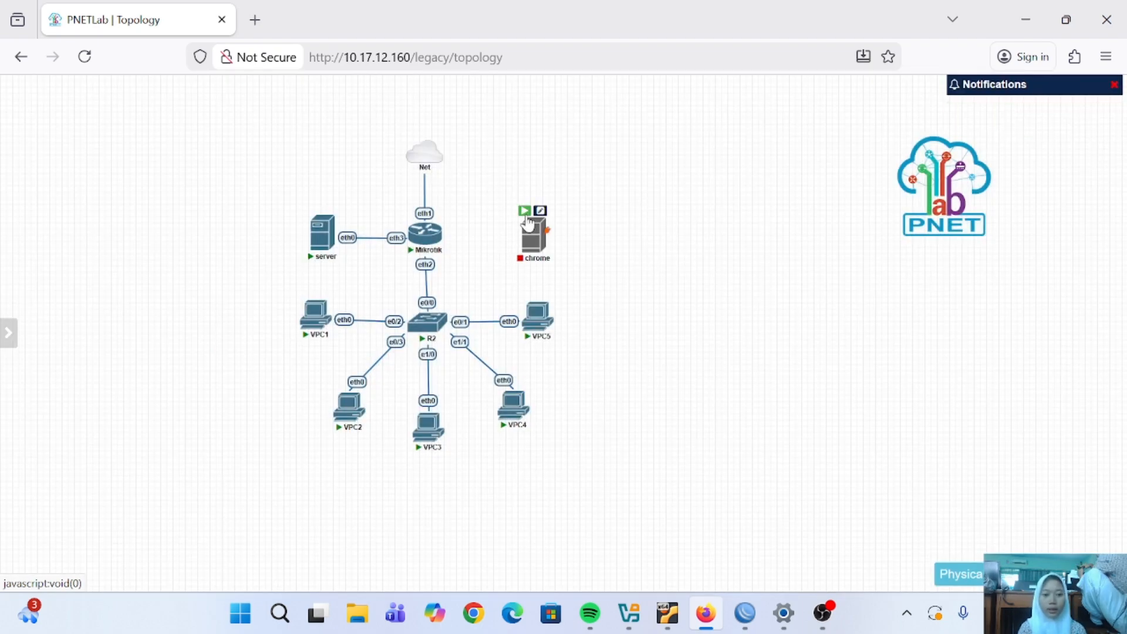
click(525, 213)
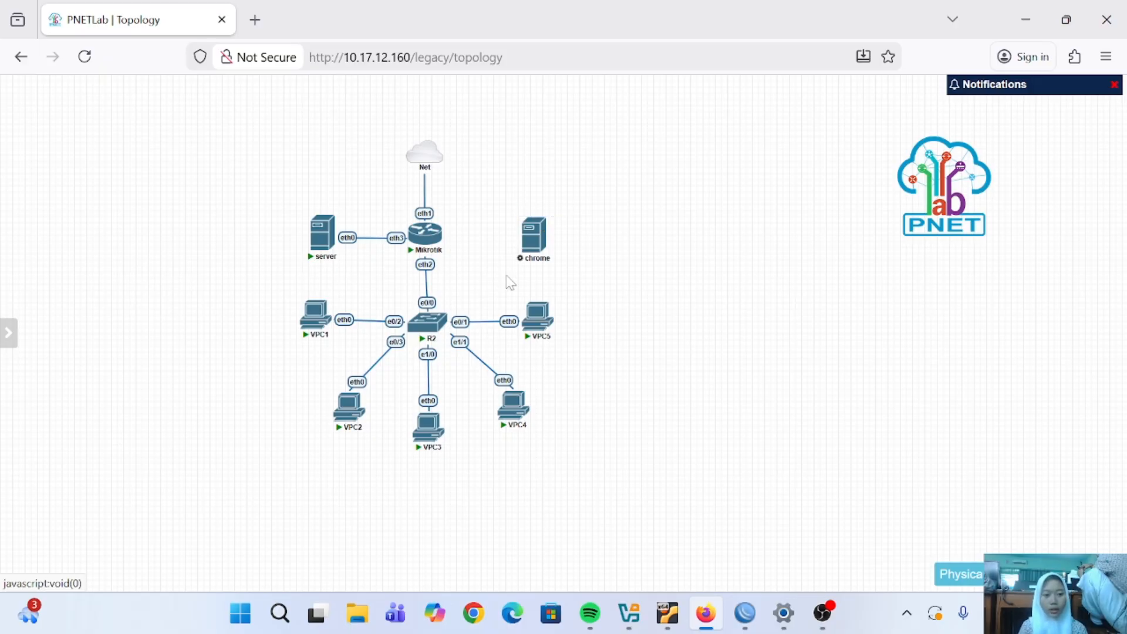
Step: Connect interface e1/2 of R2 to eth1 of the chrome node
mouse_move(439, 236)
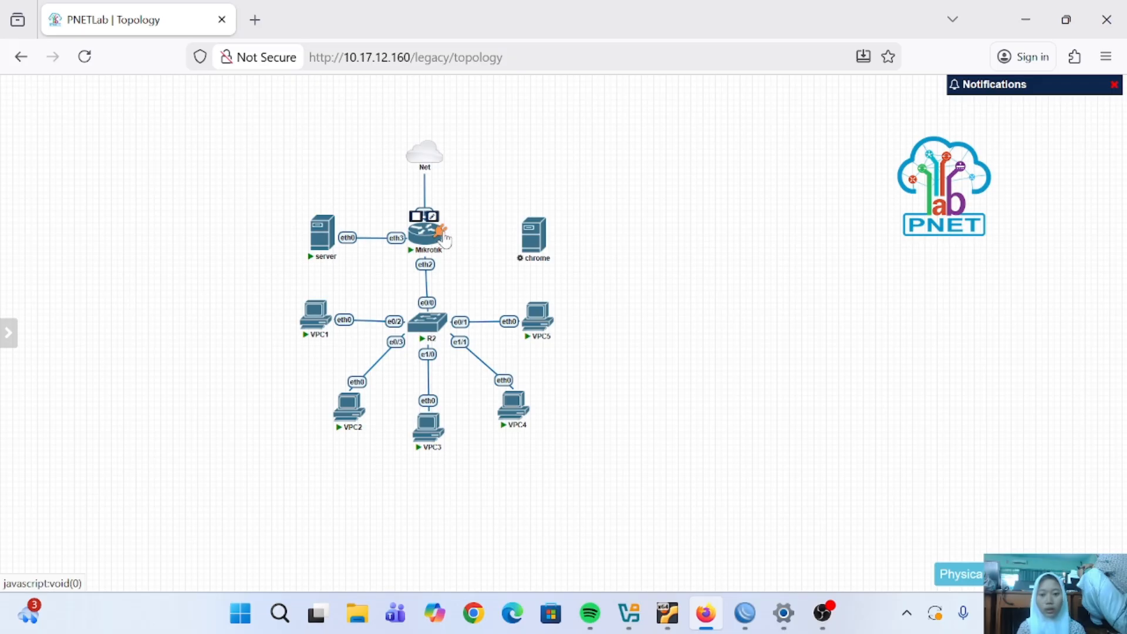
mouse_move(432, 318)
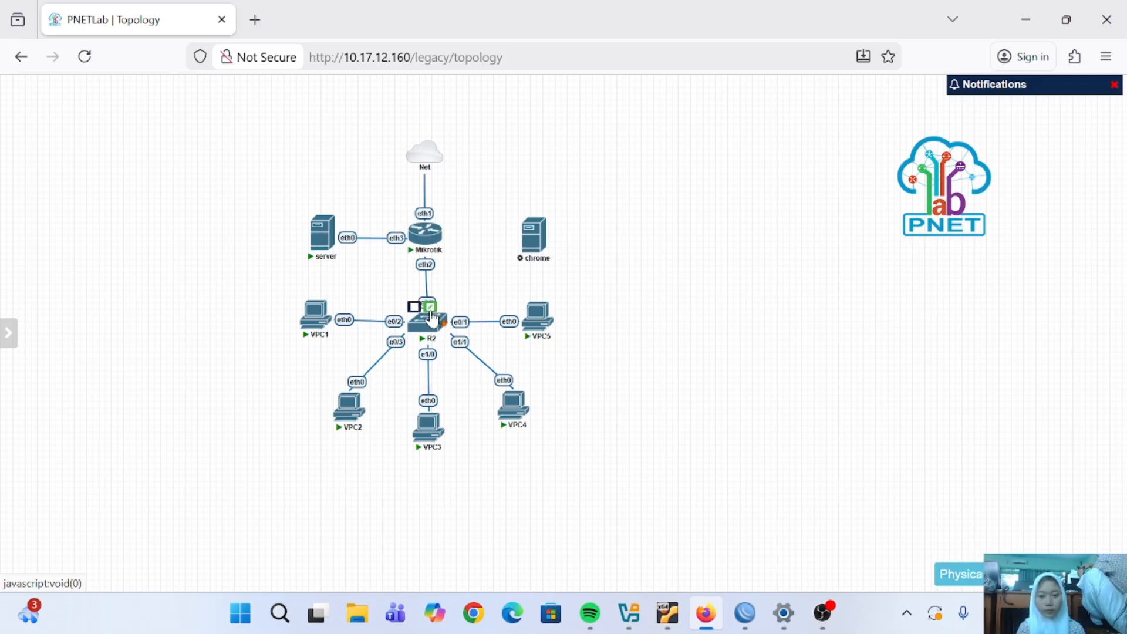
drag(445, 322, 533, 235)
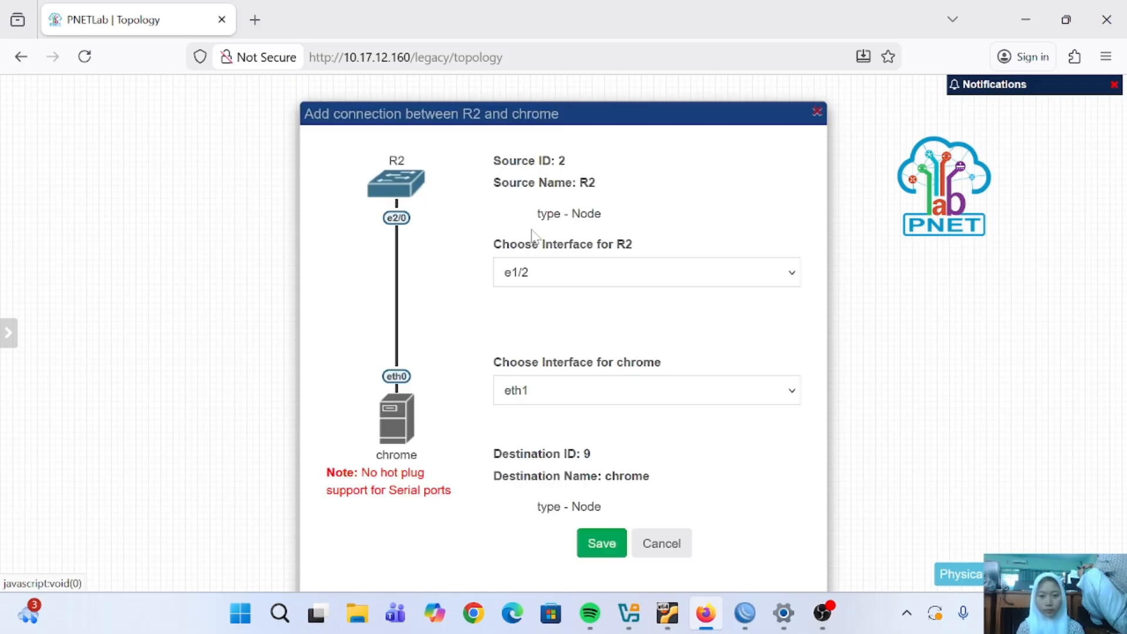
click(590, 538)
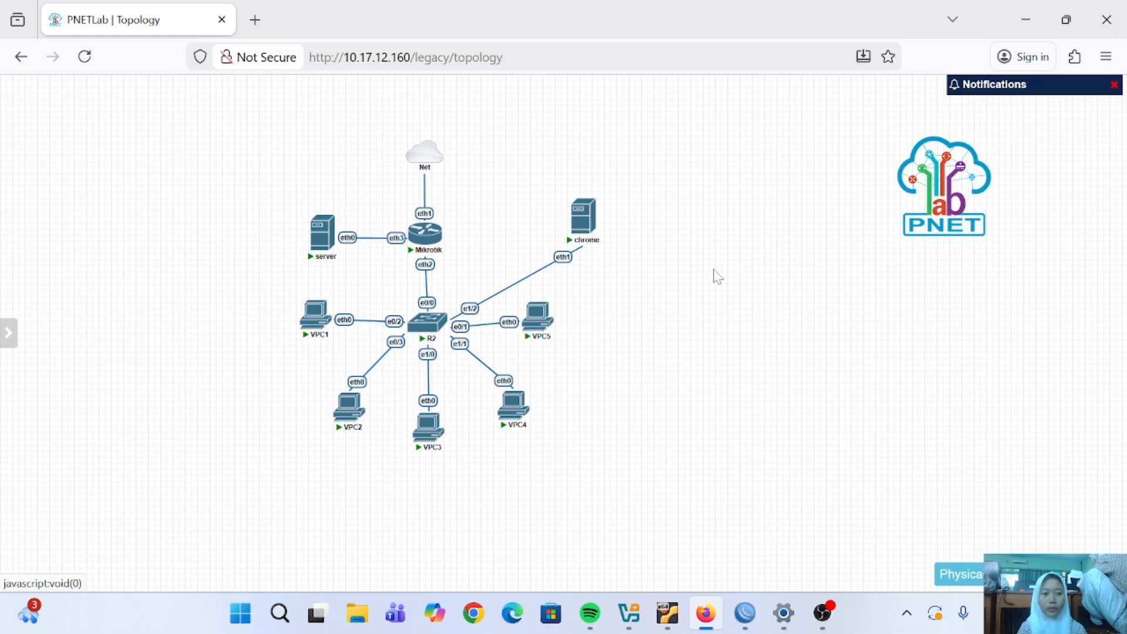
Step: Switch to WinBox and start a new IP firewall filter rule on the forward chain for TCP with destination port 443
click(745, 613)
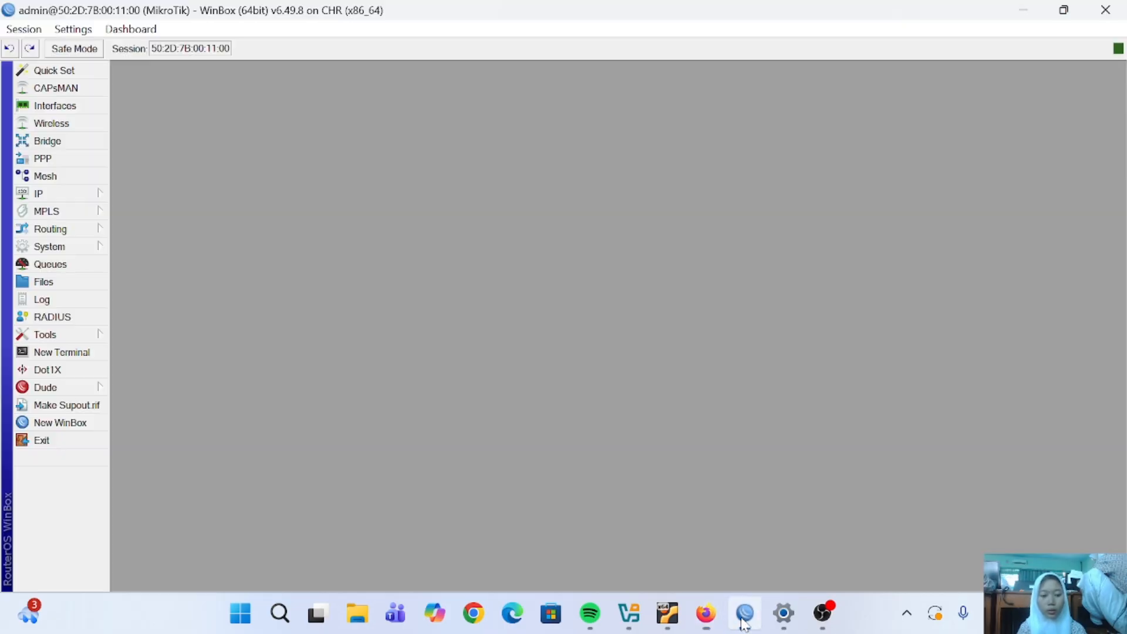
click(68, 195)
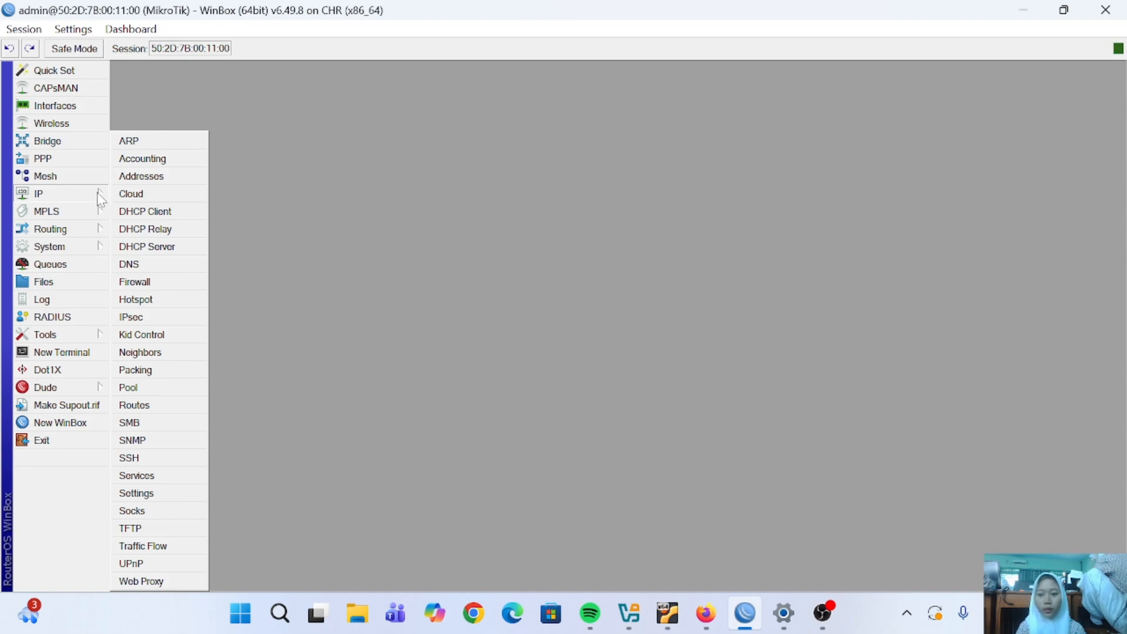
click(153, 283)
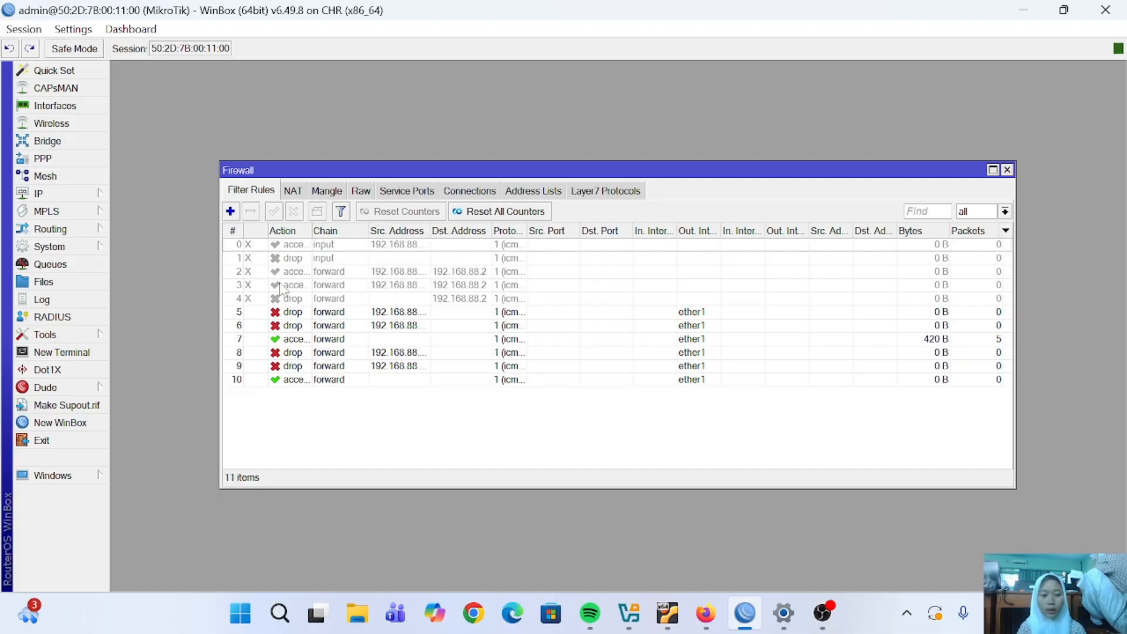
click(231, 211)
click(493, 129)
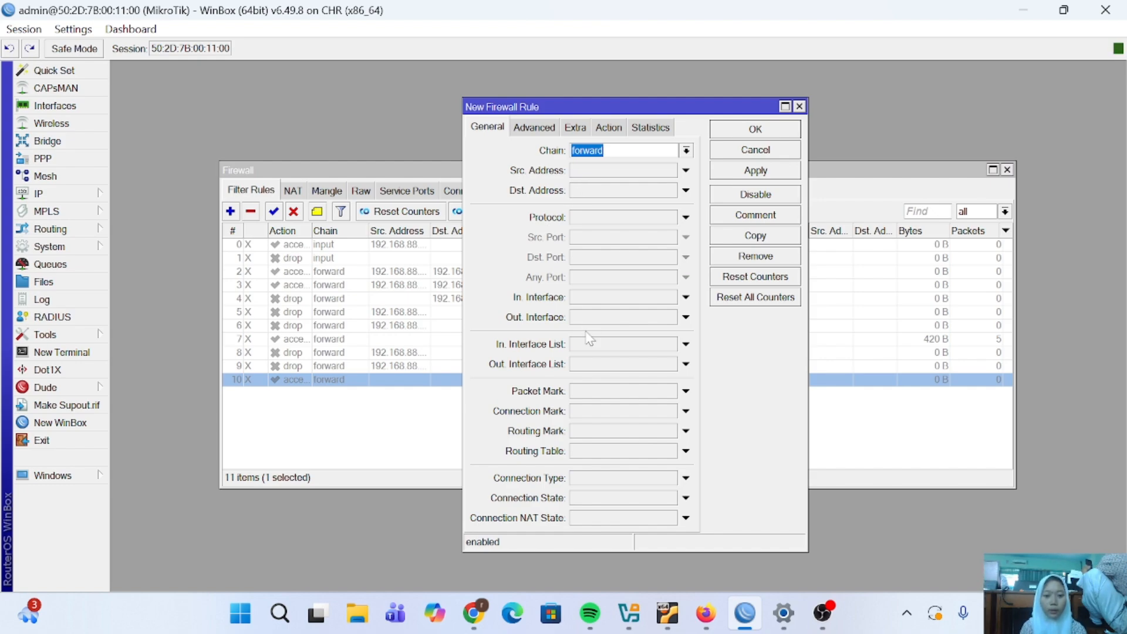
click(598, 222)
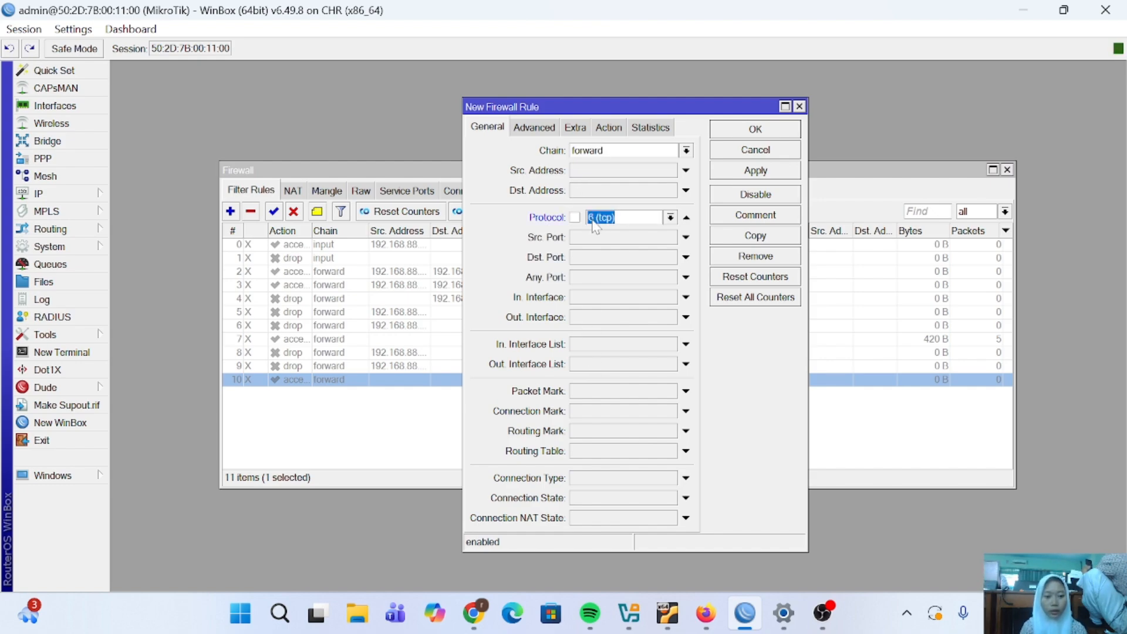
click(670, 217)
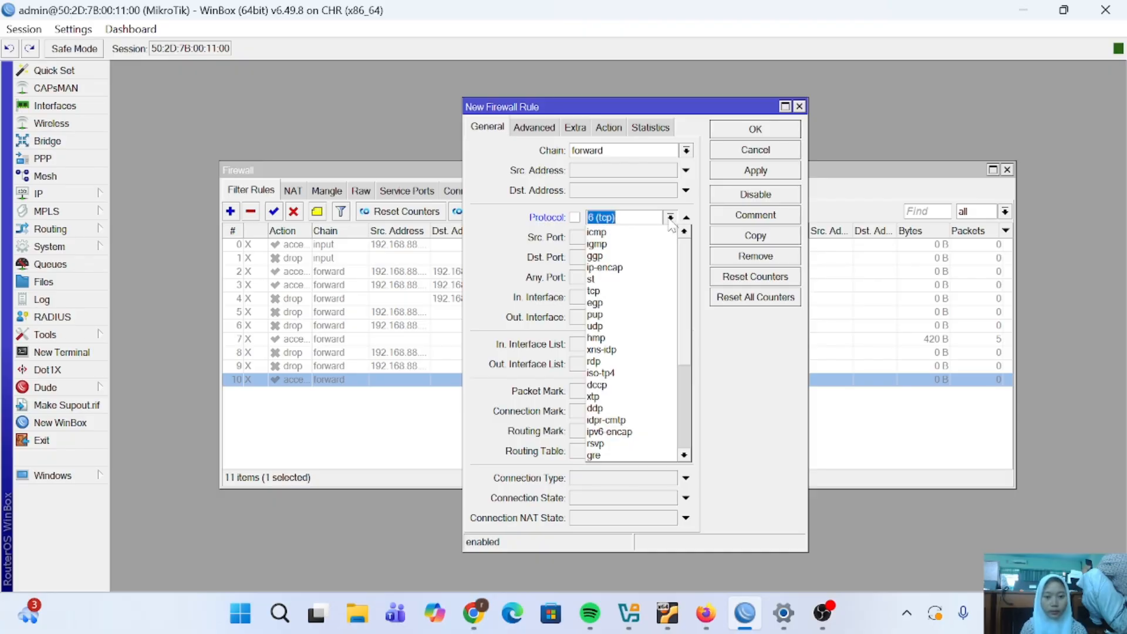
click(624, 291)
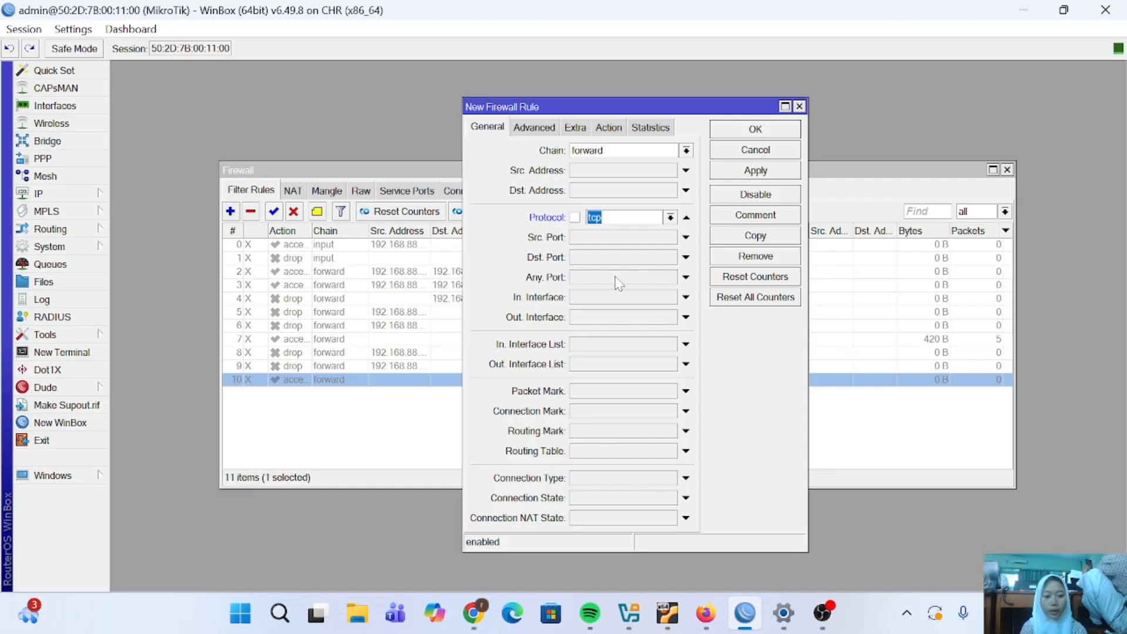
click(585, 263)
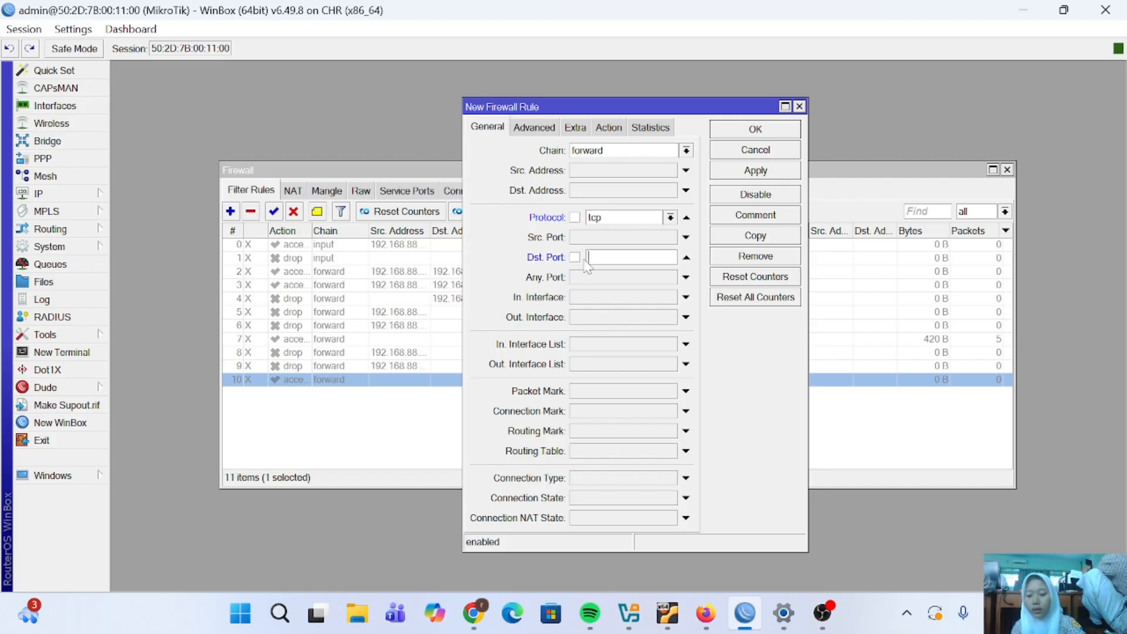
text(443)
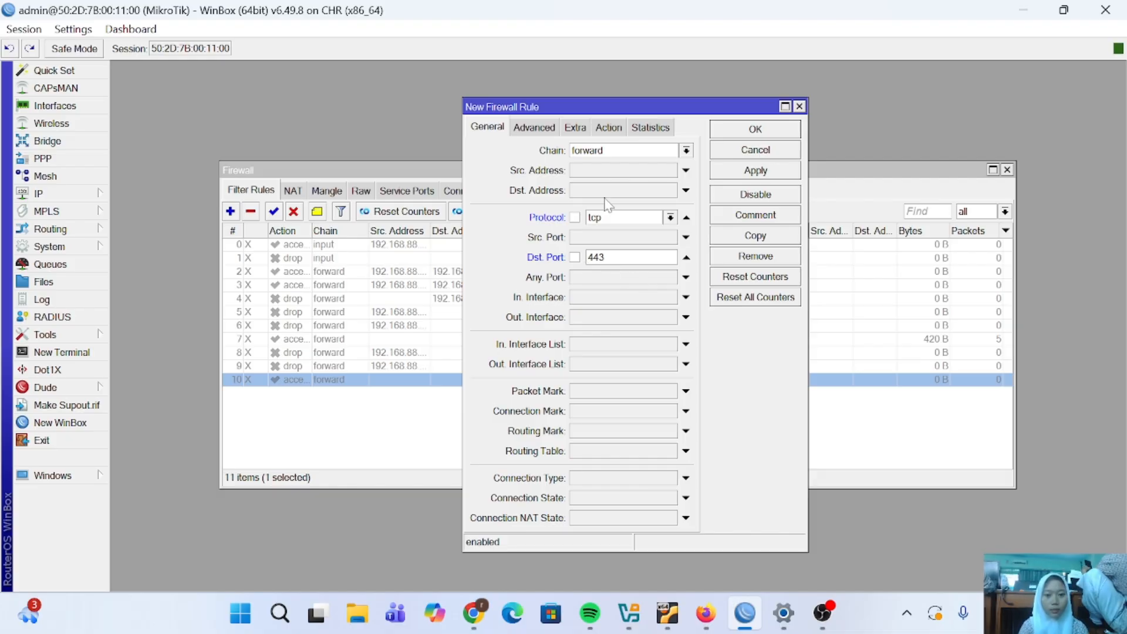
Step: Set the new firewall rule's TLS Host to "*youtube.com*"
click(548, 132)
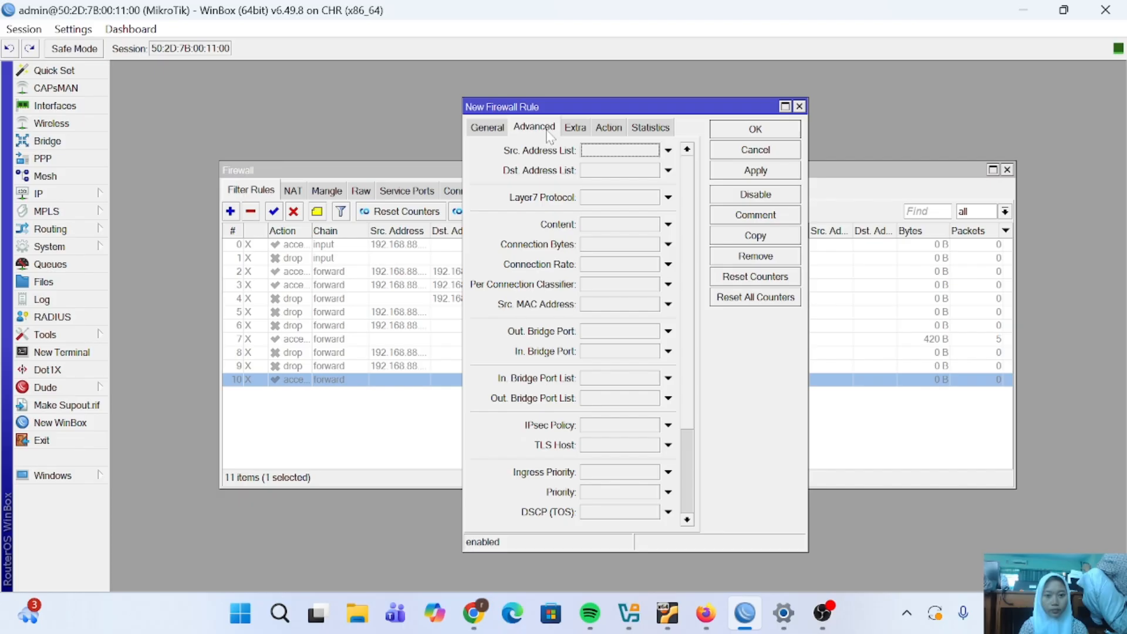
click(597, 448)
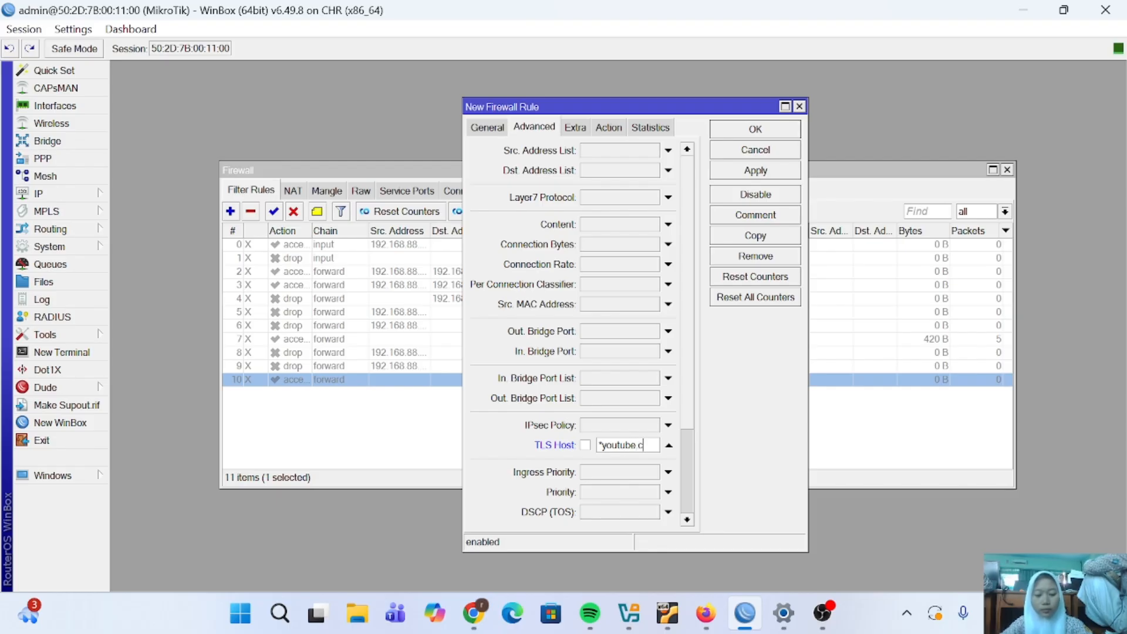
text(om*)
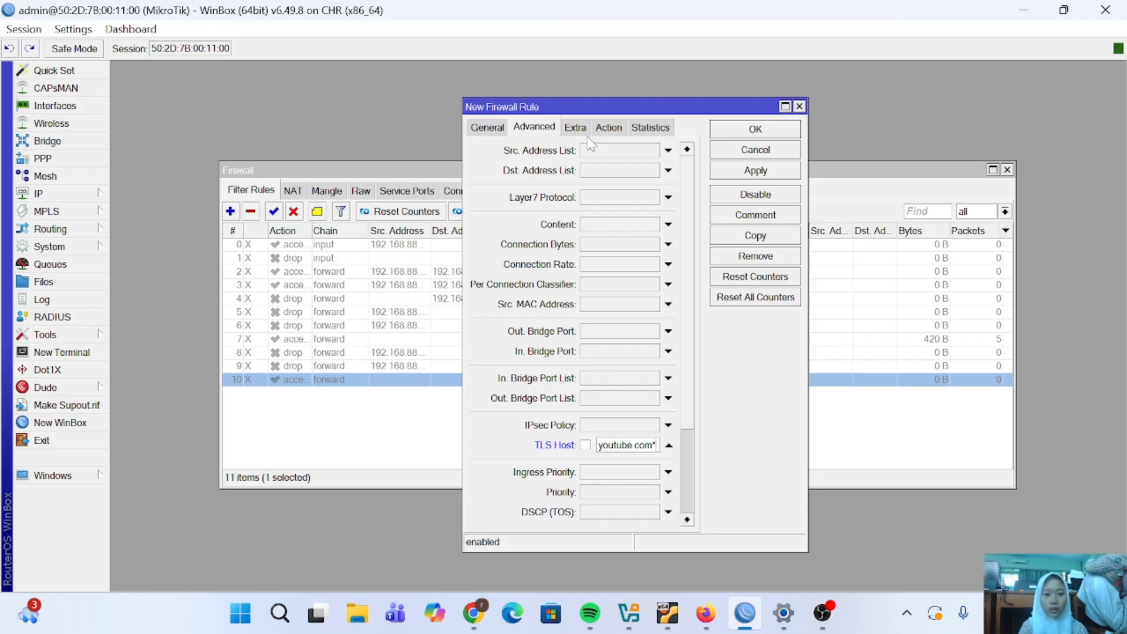
Step: Set the YouTube rule's action to drop and save the rule
click(608, 130)
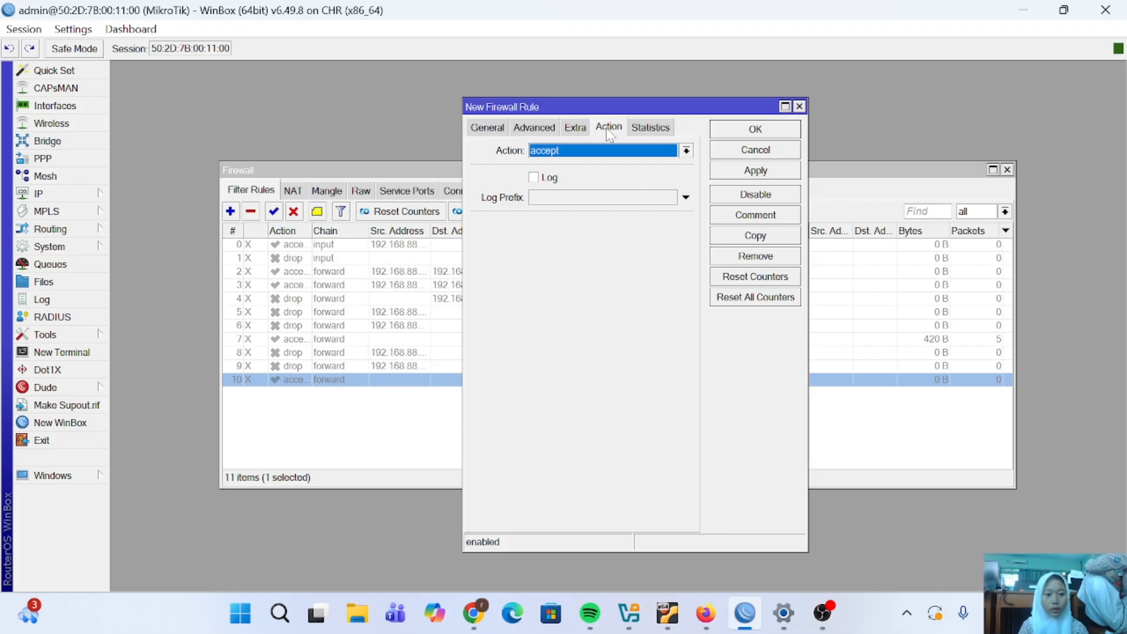
click(686, 150)
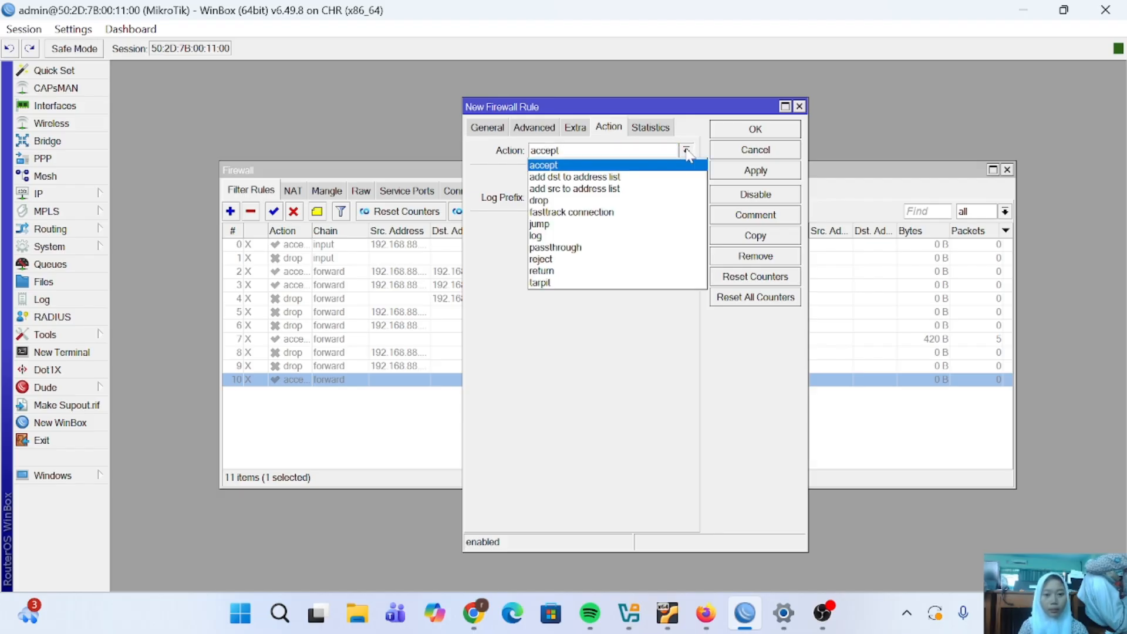
click(575, 201)
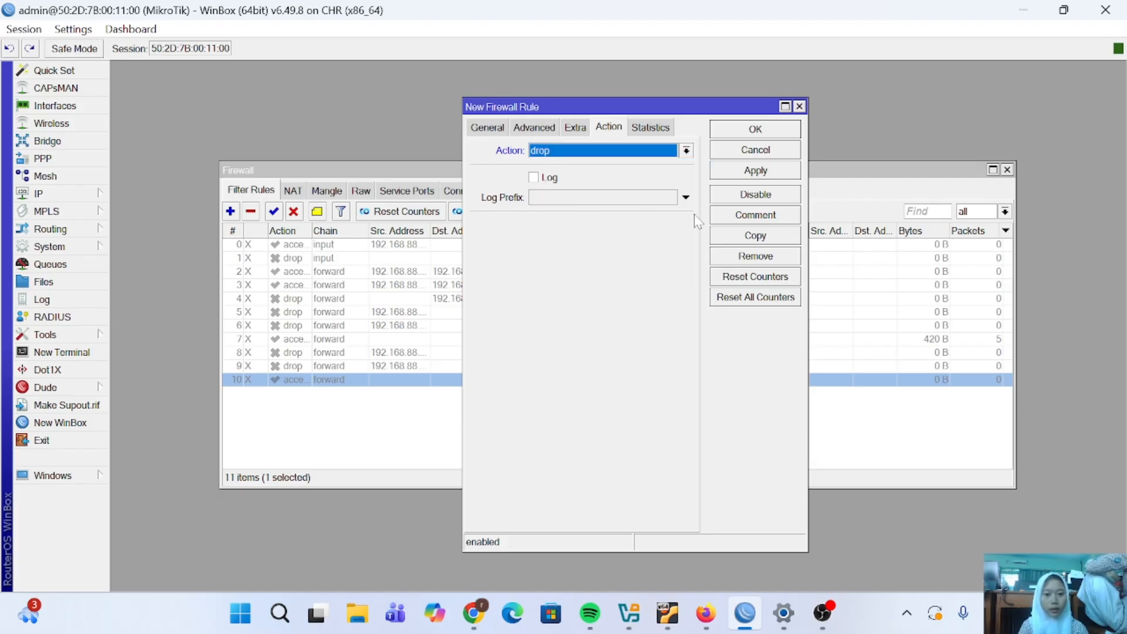
click(758, 173)
click(763, 129)
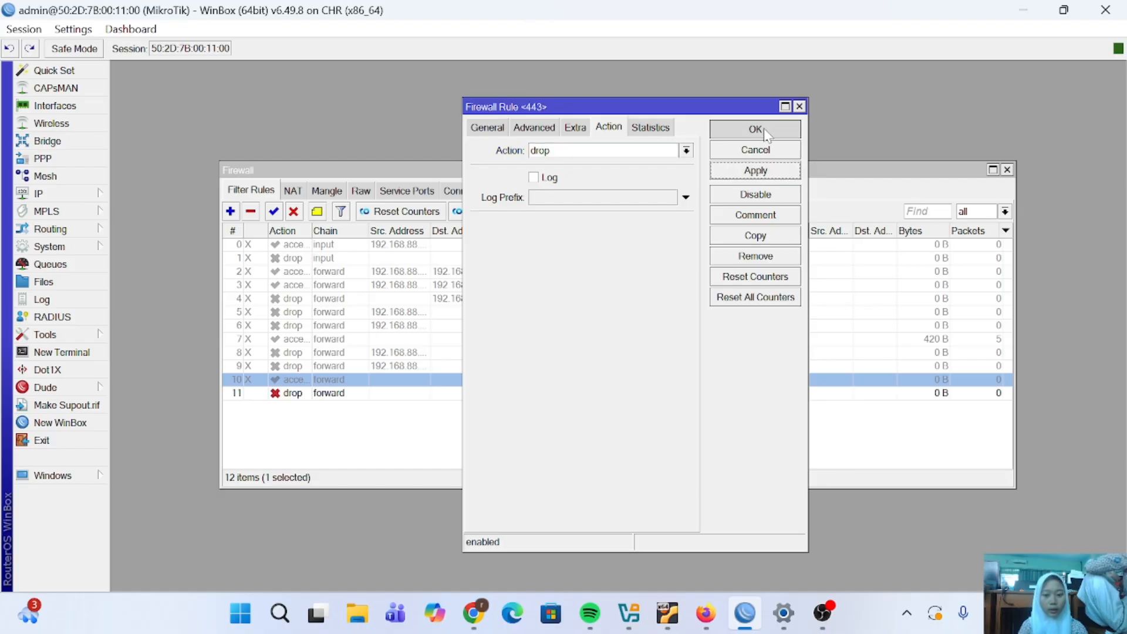
Step: Switch to PNETLab, open the chrome node's console and start a new incognito window in its browser
key(alt+Tab)
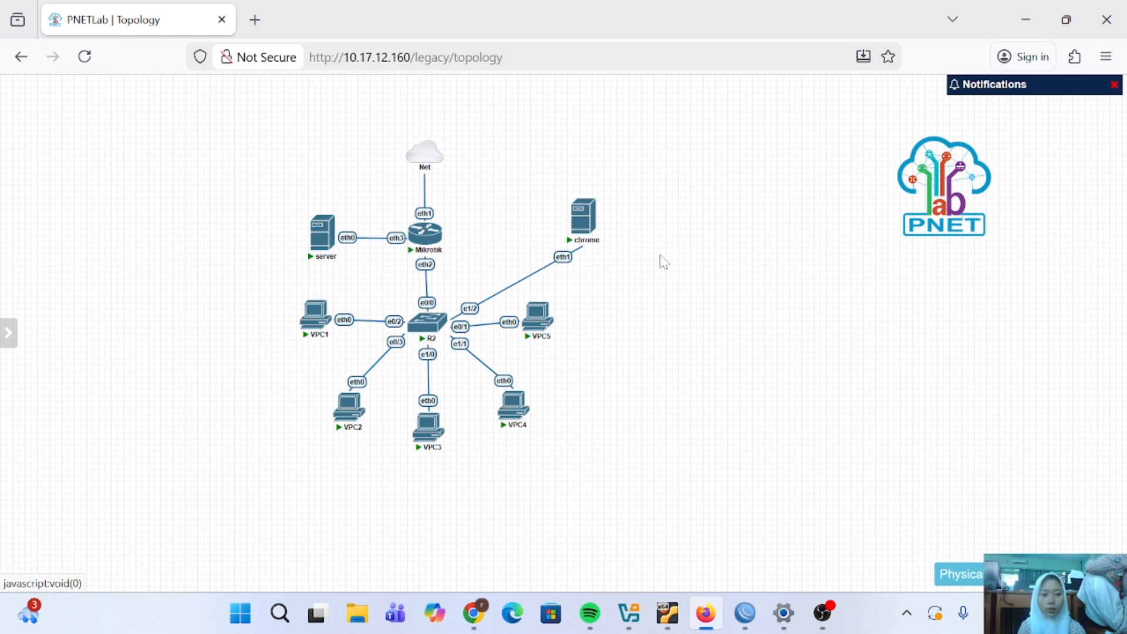
click(587, 225)
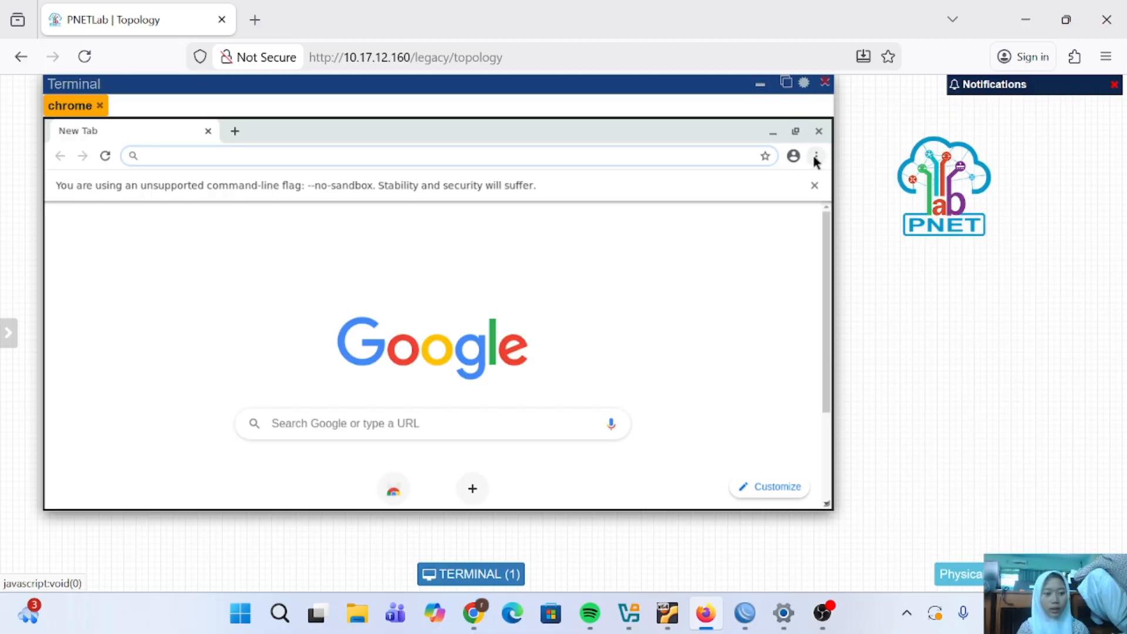
click(816, 157)
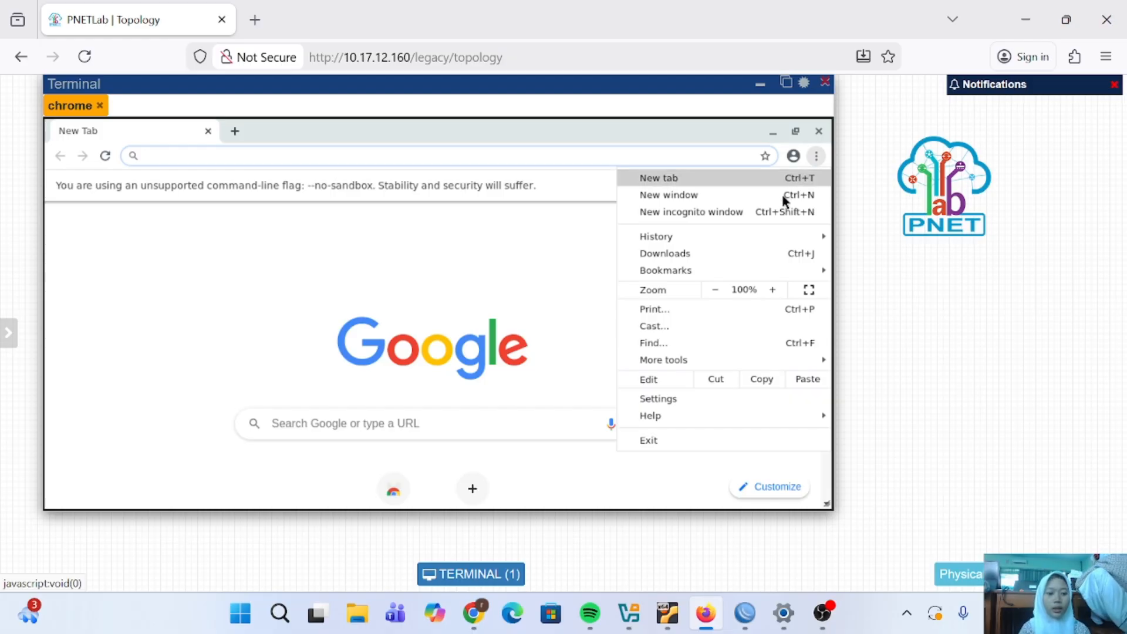
mouse_move(767, 238)
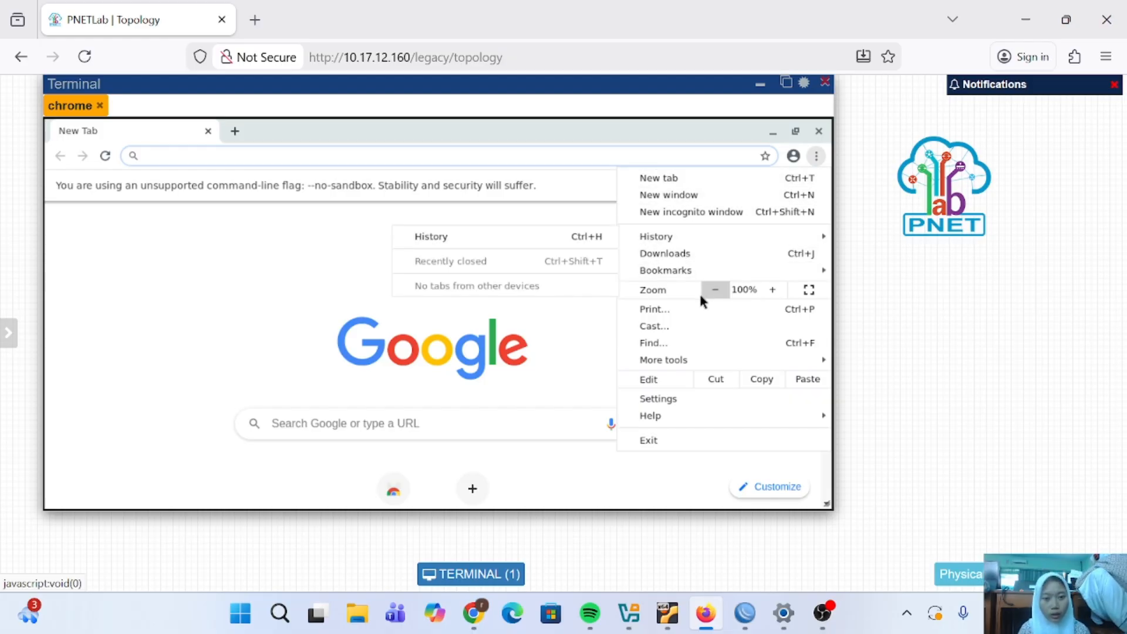
click(734, 212)
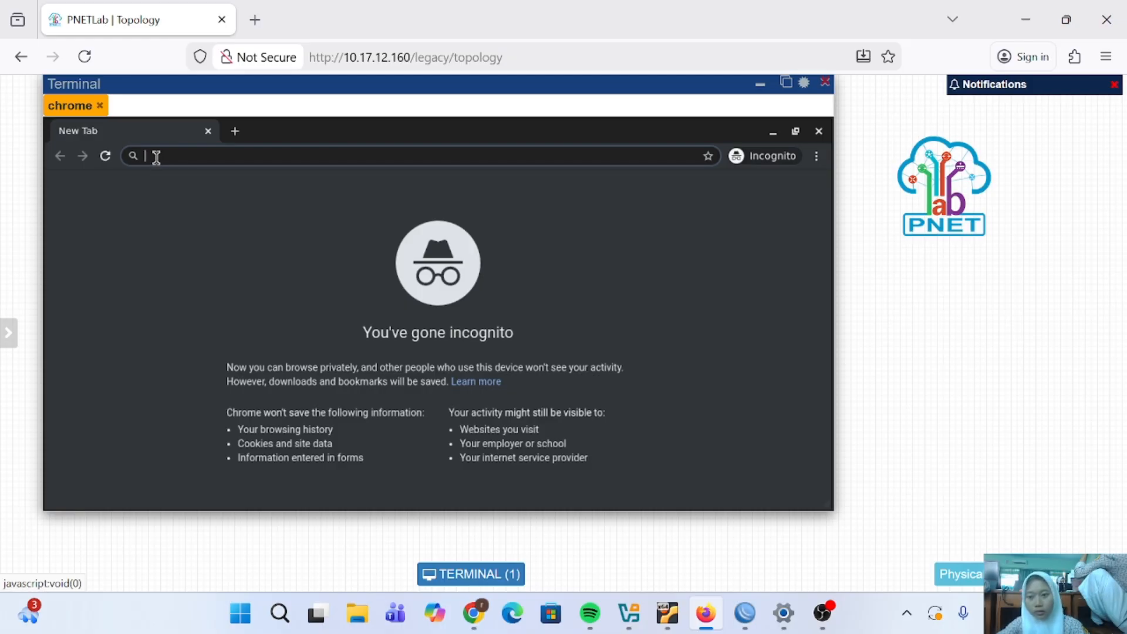
Step: Test the block by browsing to youtube.com in the chrome node's incognito window
text(yy)
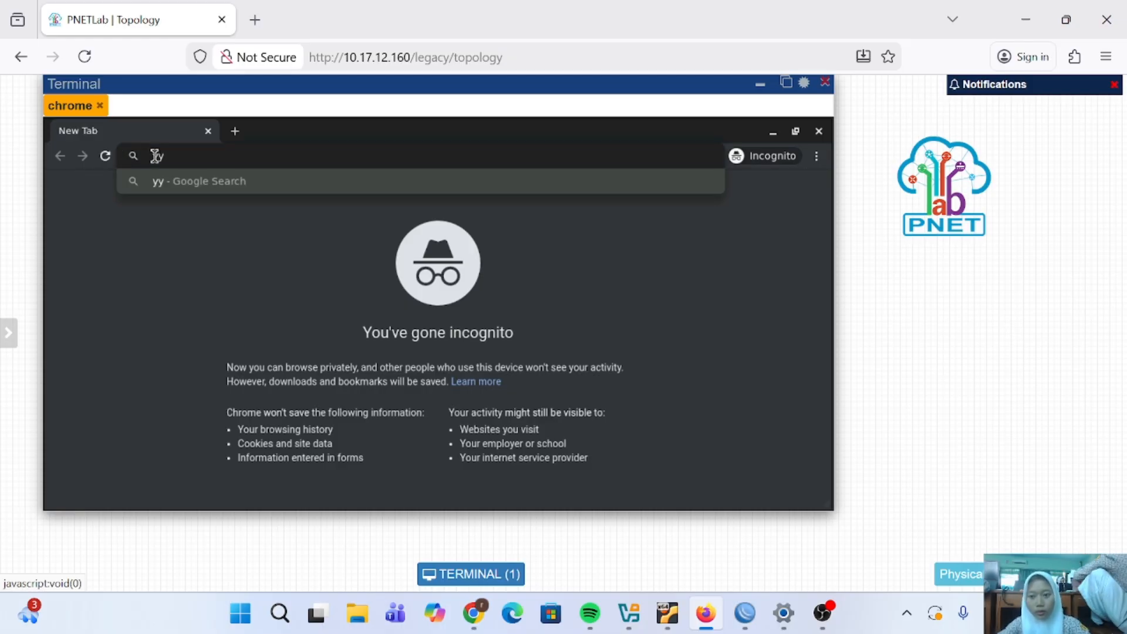
click(156, 156)
key(Delete)
text(outu)
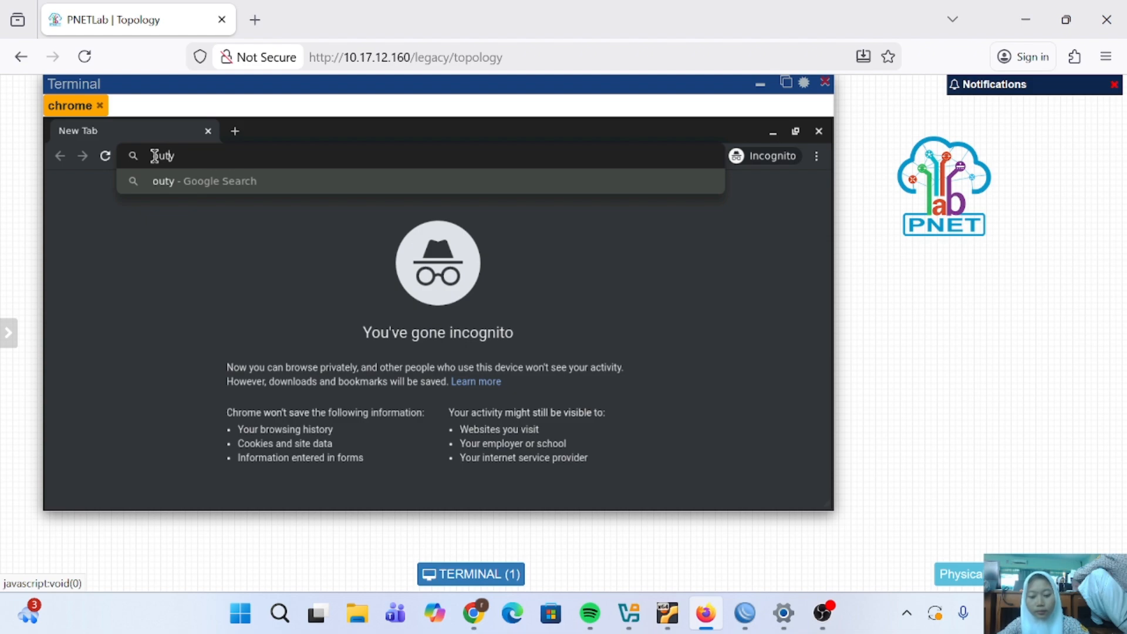
text(be.com)
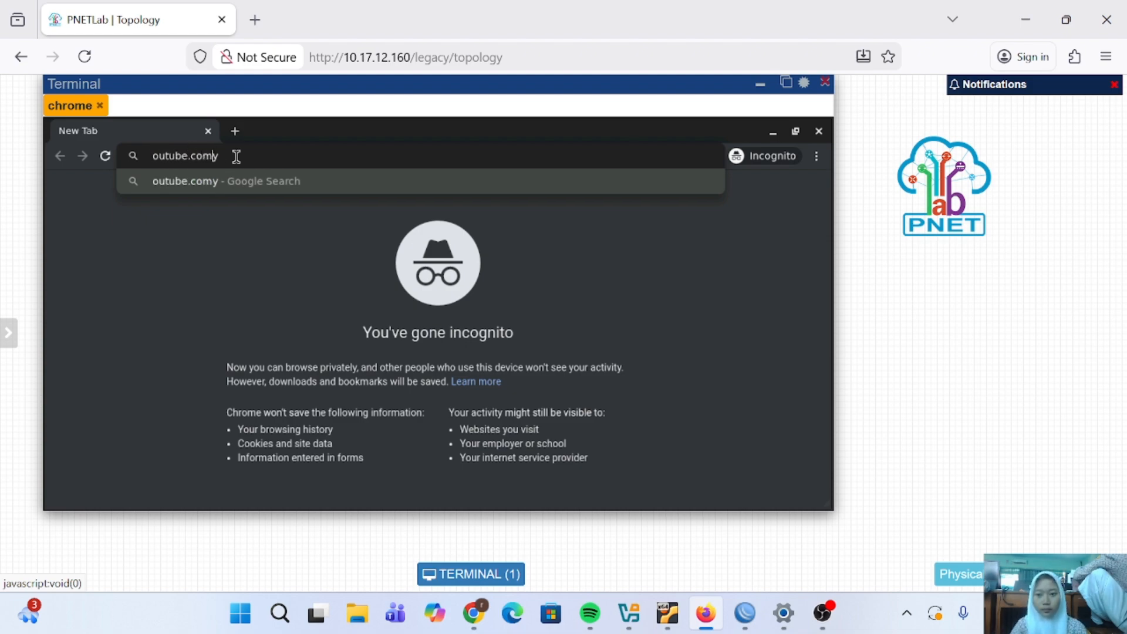
key(Delete)
key(Home)
text(y)
key(Return)
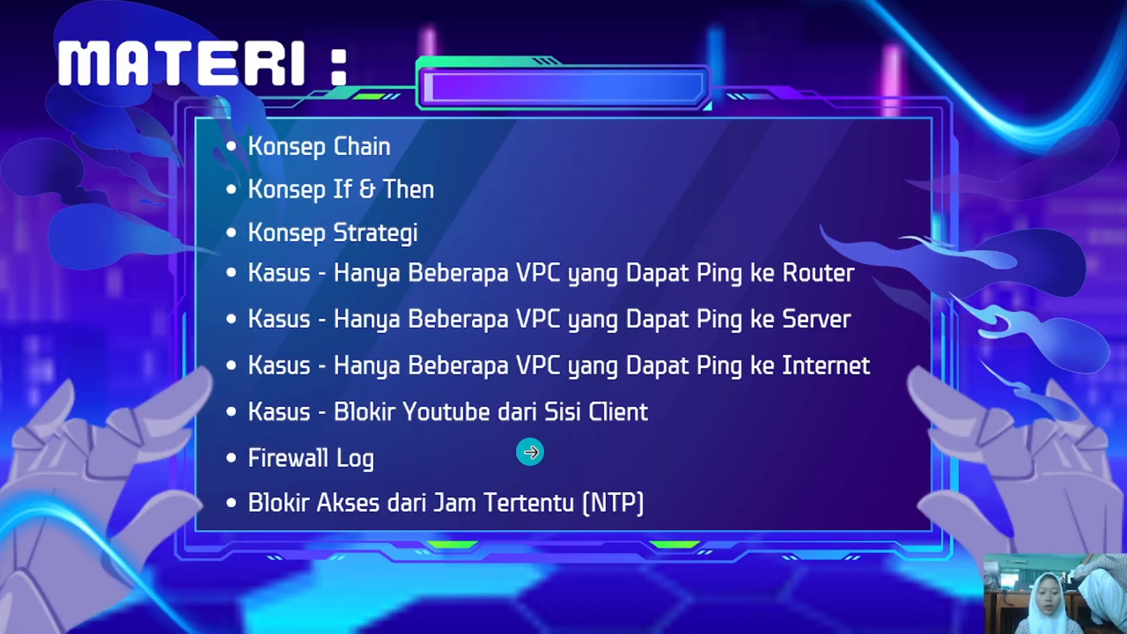
key(Right)
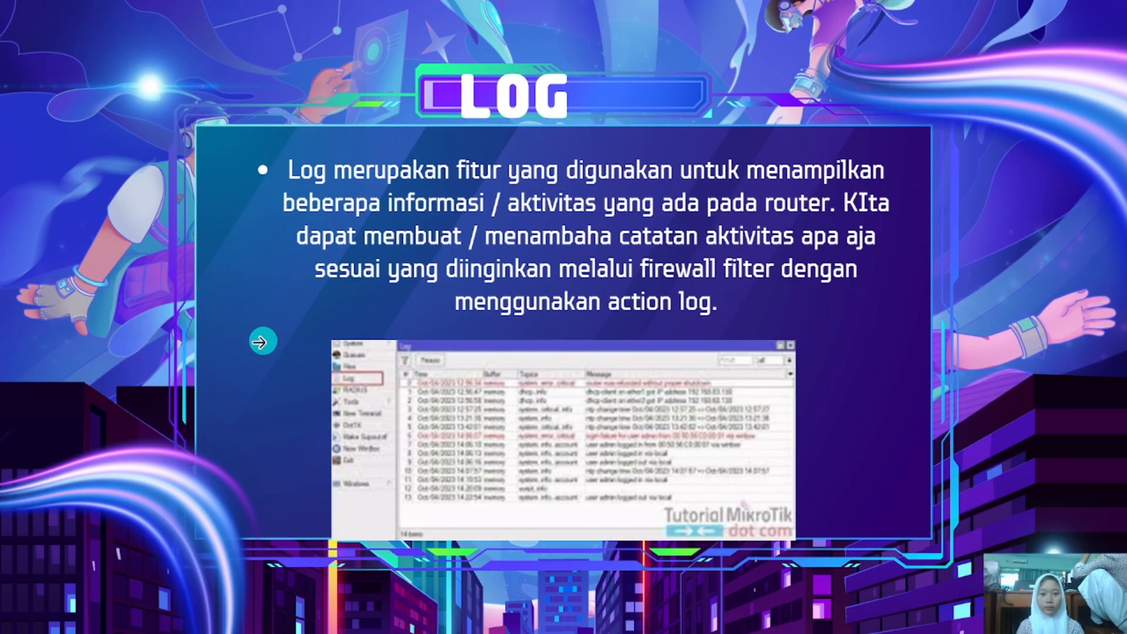
click(259, 335)
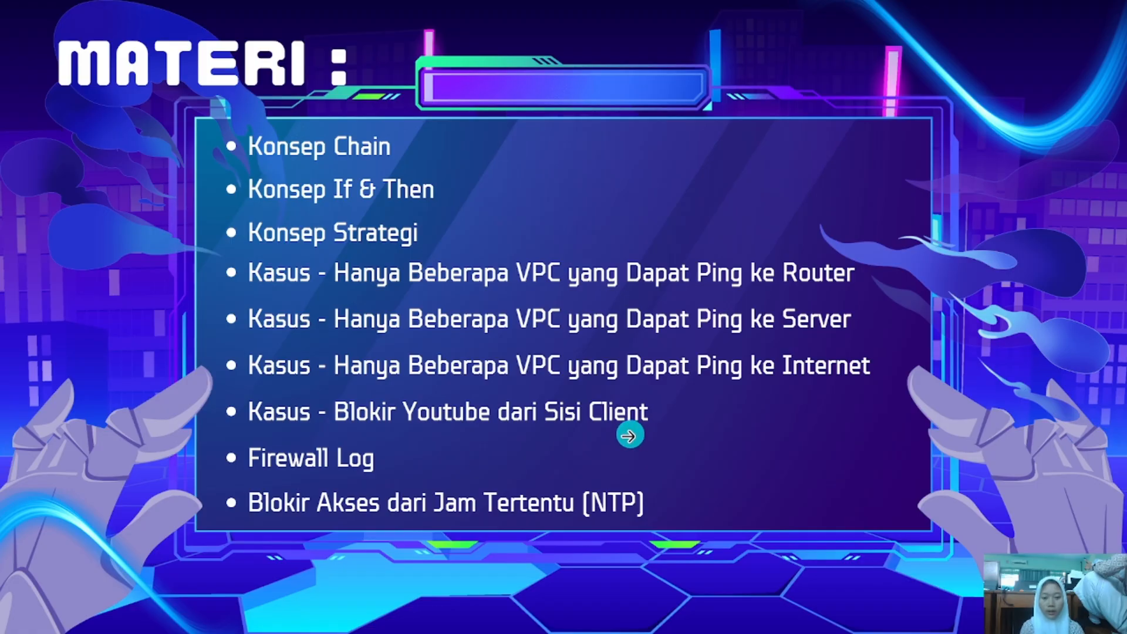
Step: Switch to WinBox, open the router's SNTP client settings and enable the client
key(alt+Tab)
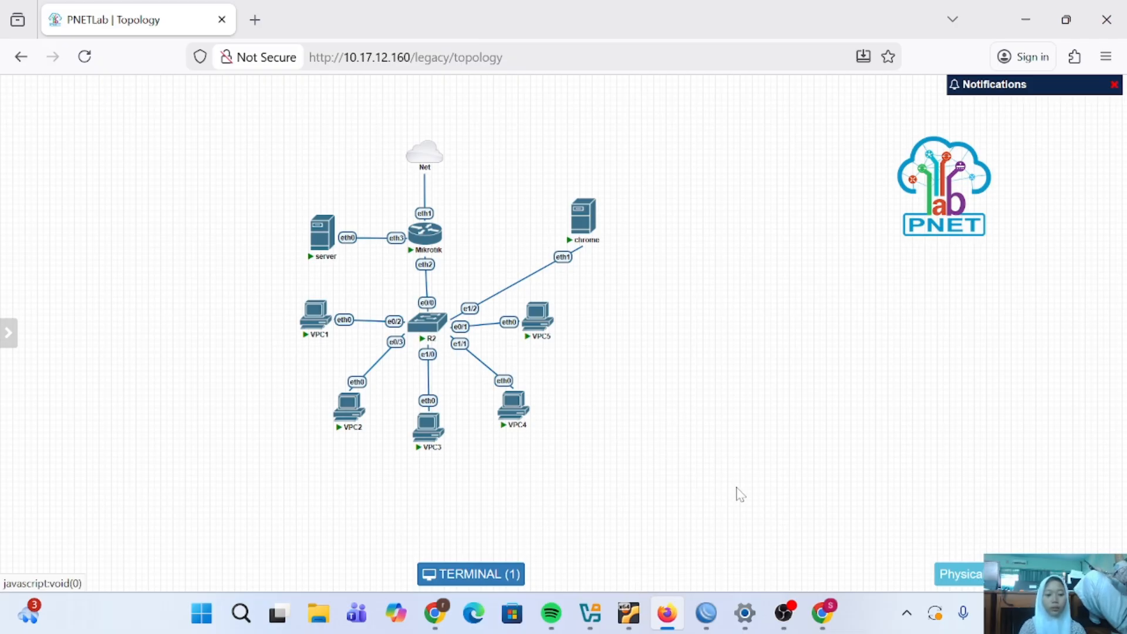
key(alt+Tab)
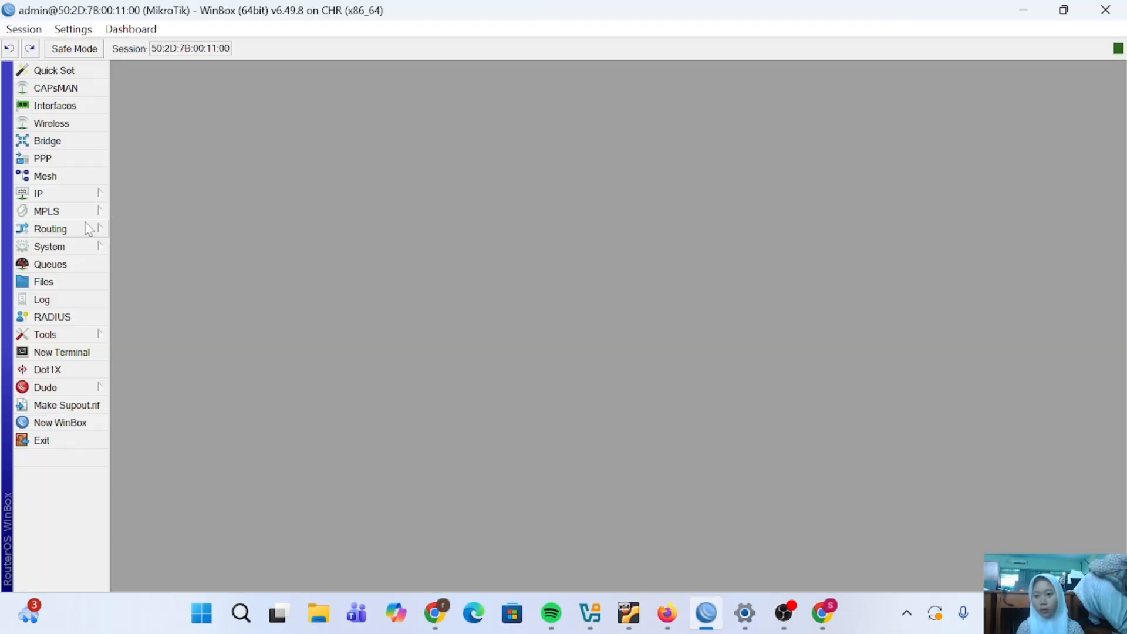
click(77, 247)
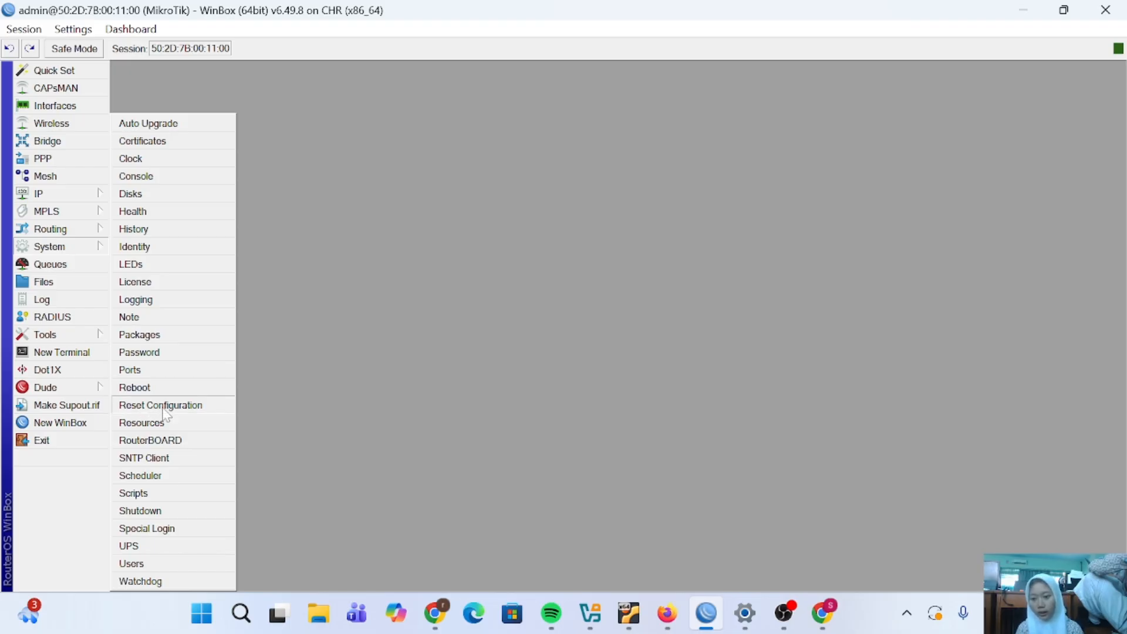
click(166, 461)
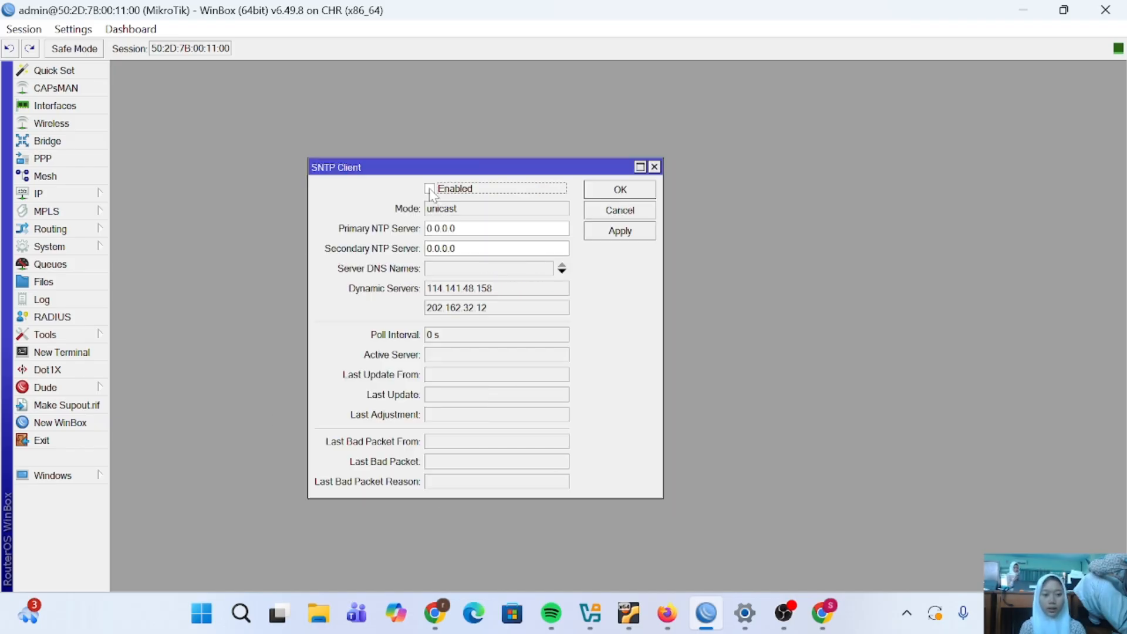
click(429, 189)
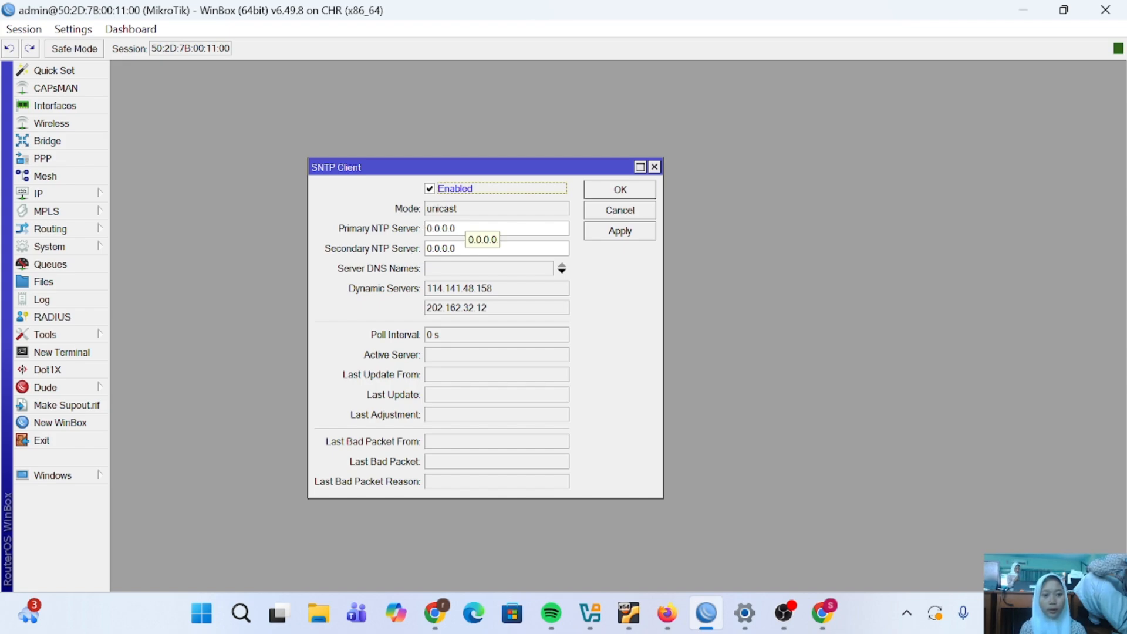
Step: Set the SNTP client's primary NTP server to 0.id.pool.ntp.org
click(458, 229)
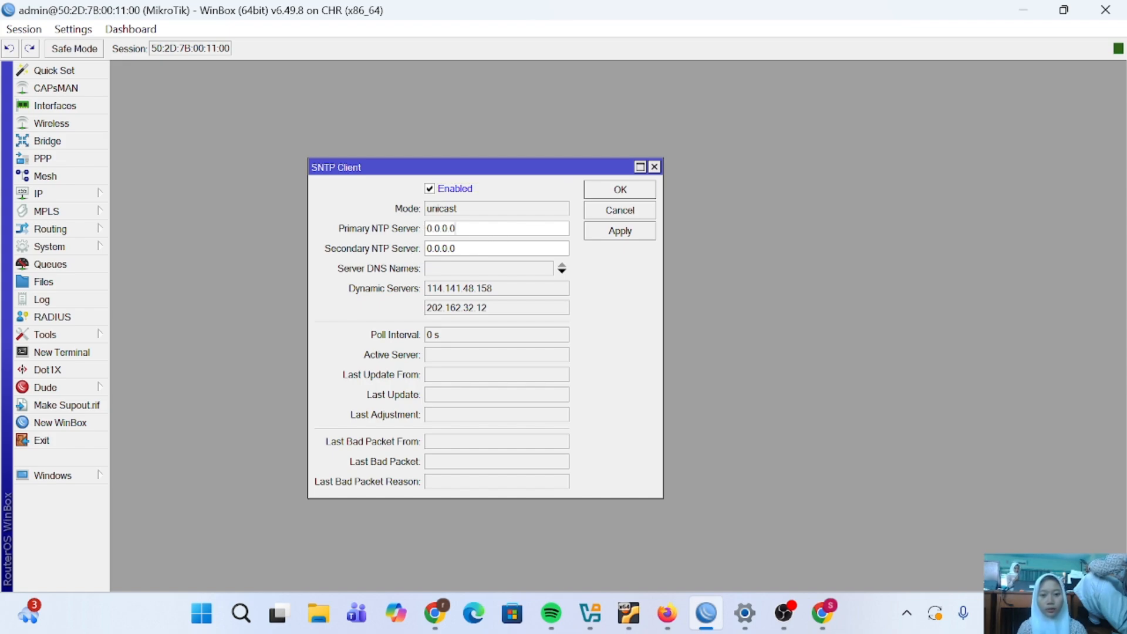
key(BackSpace)
key(BackSpace)
key(BackSpace)
key(BackSpace)
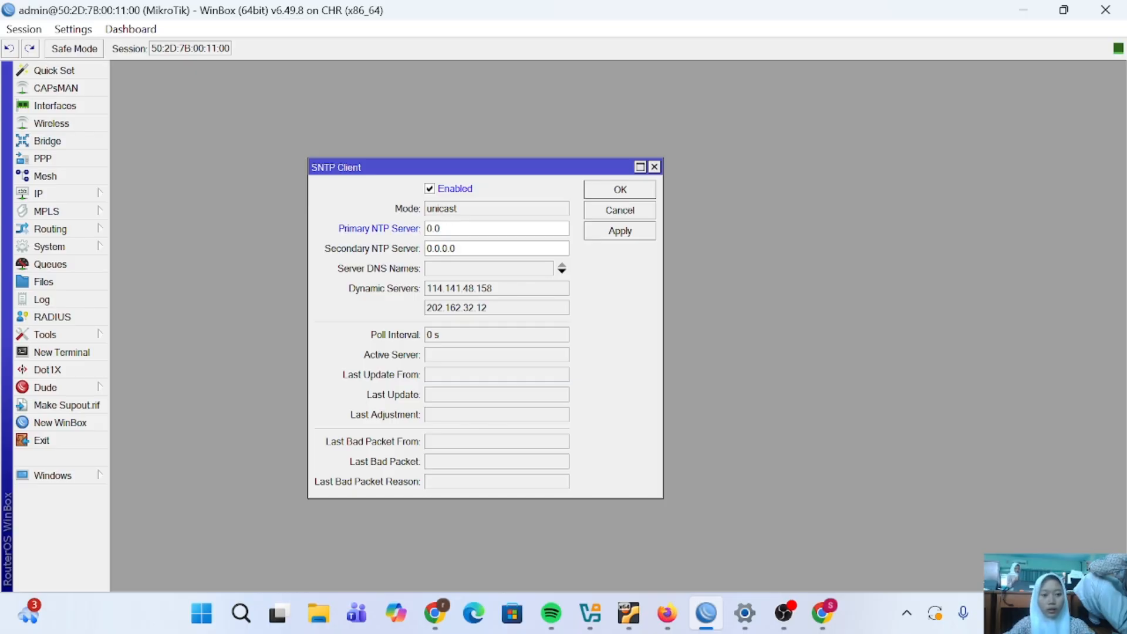
key(BackSpace)
text(id)
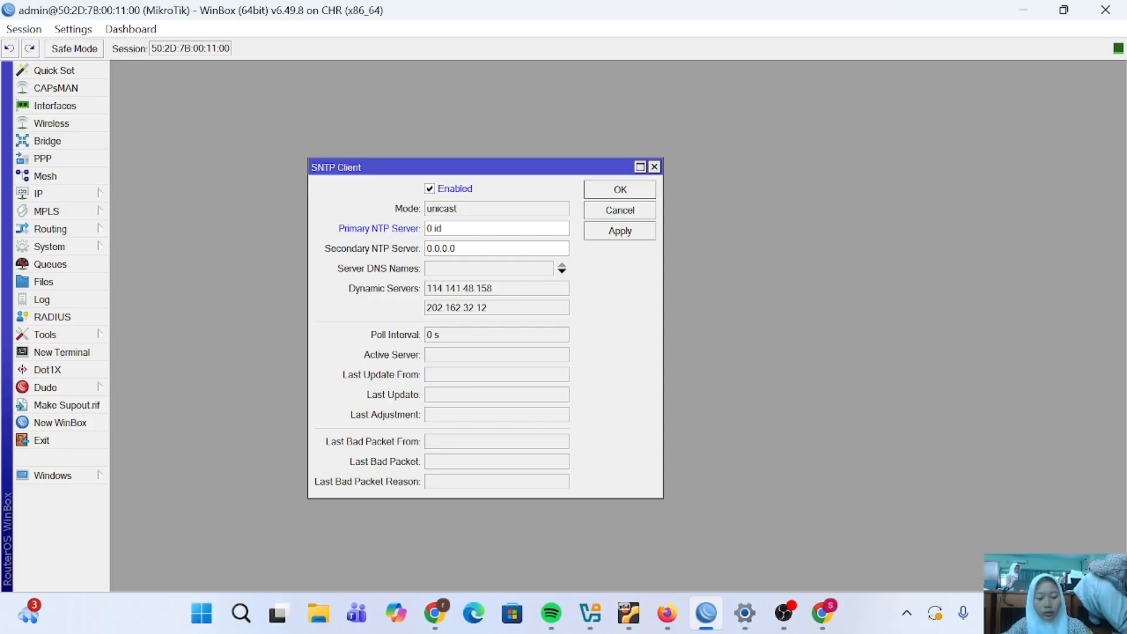
text(.pool)
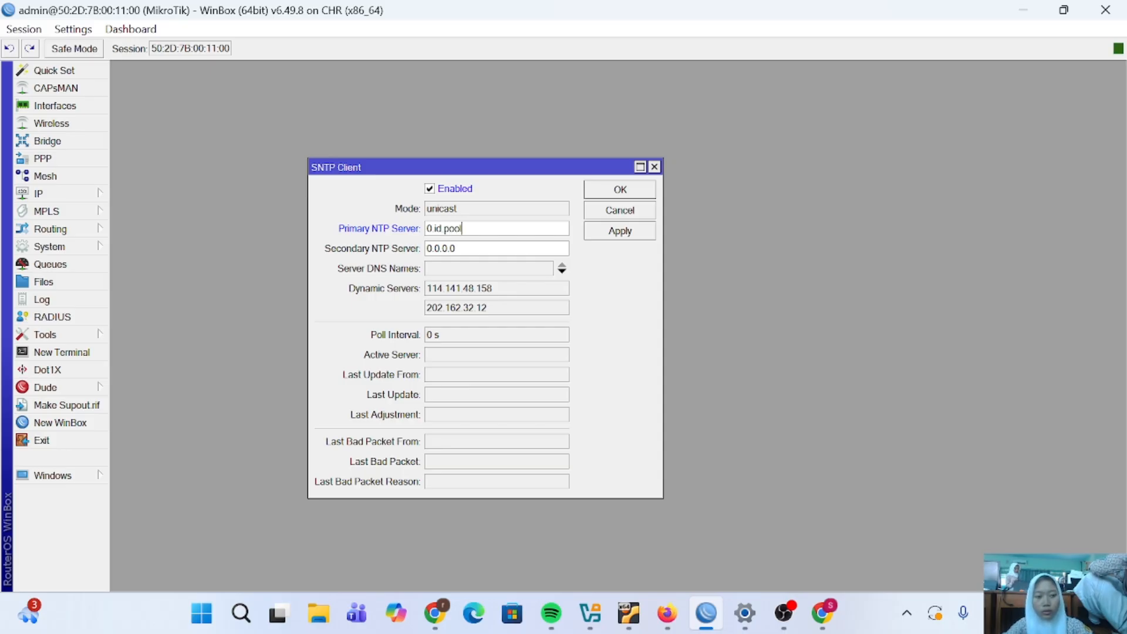
text(.ntp)
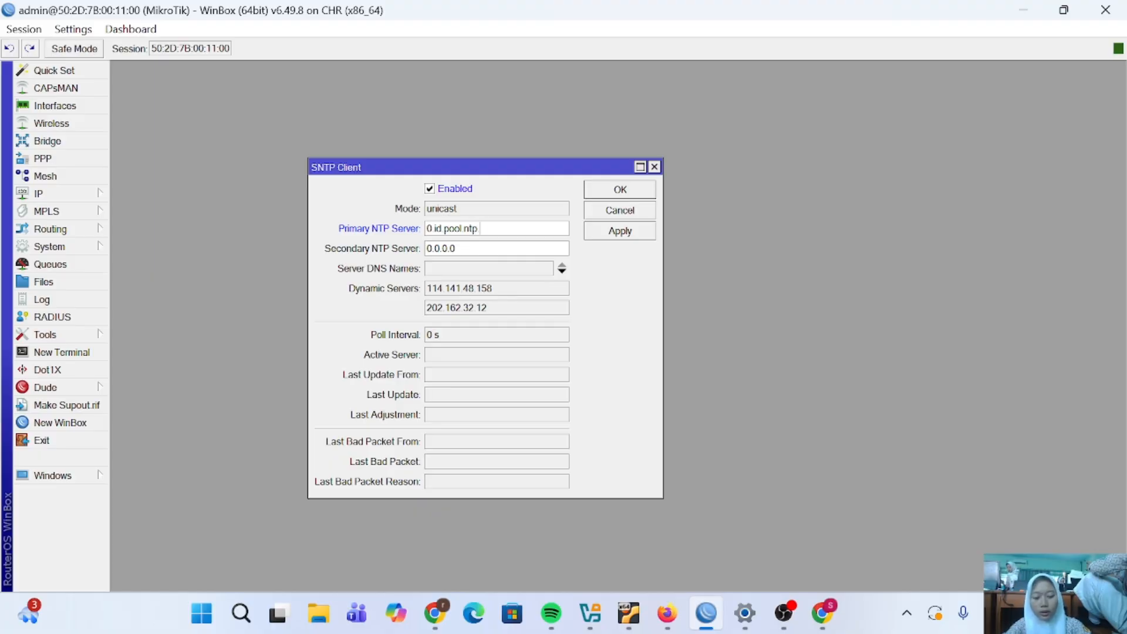
text(.org)
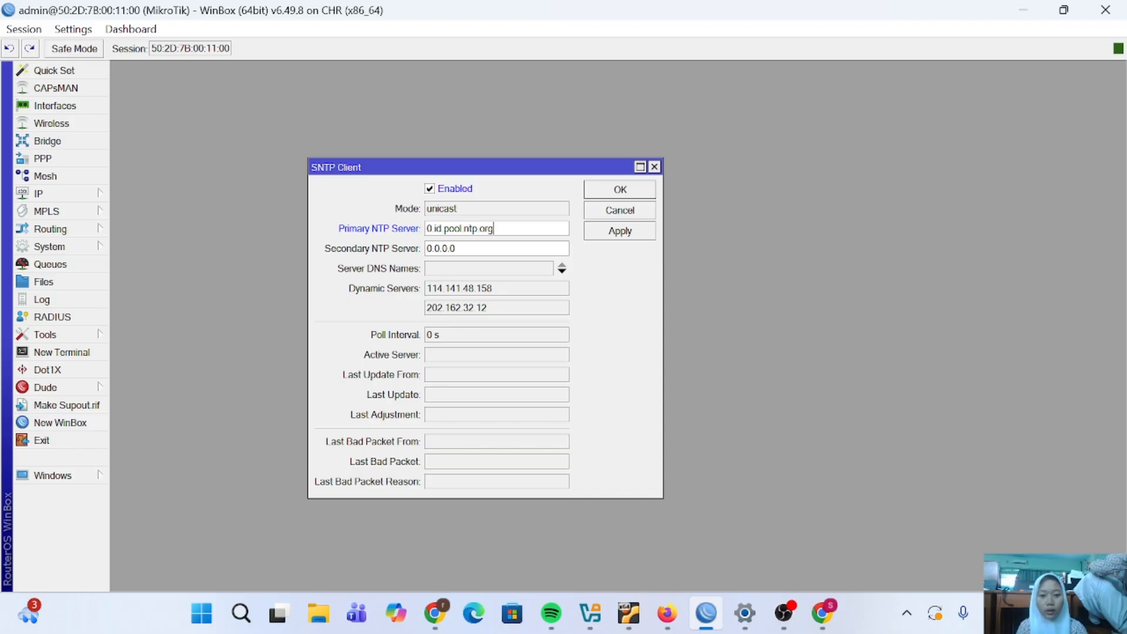
Step: Set the secondary NTP server to 1.id.pool.ntp.org and apply the SNTP client settings
key(BackSpace)
key(BackSpace)
key(BackSpace)
key(BackSpace)
key(BackSpace)
key(BackSpace)
key(BackSpace)
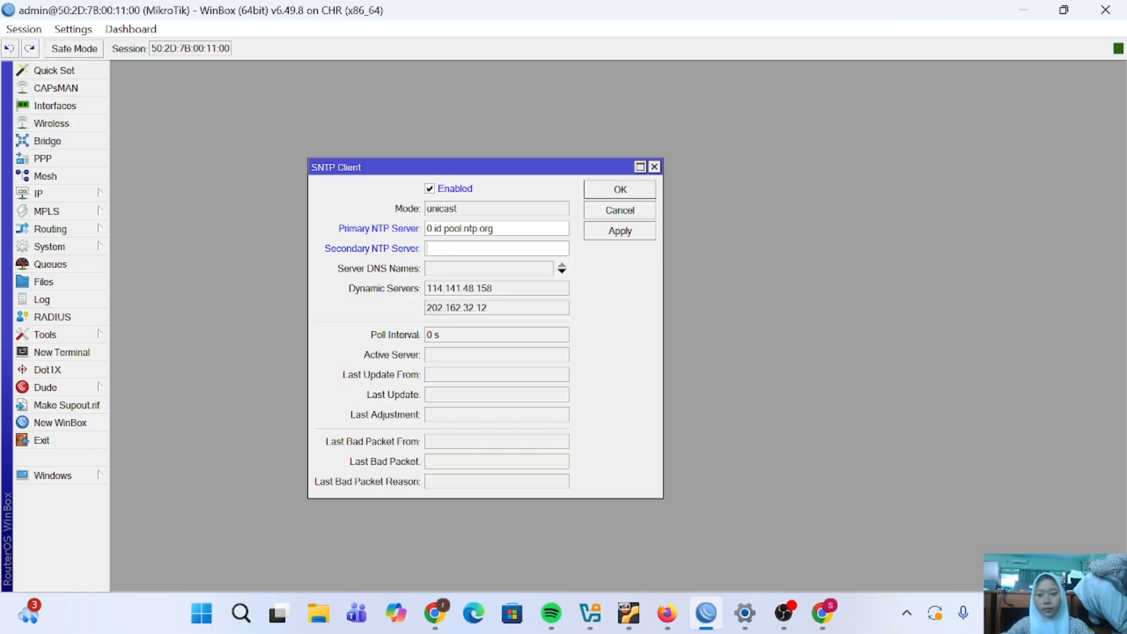
text(1.)
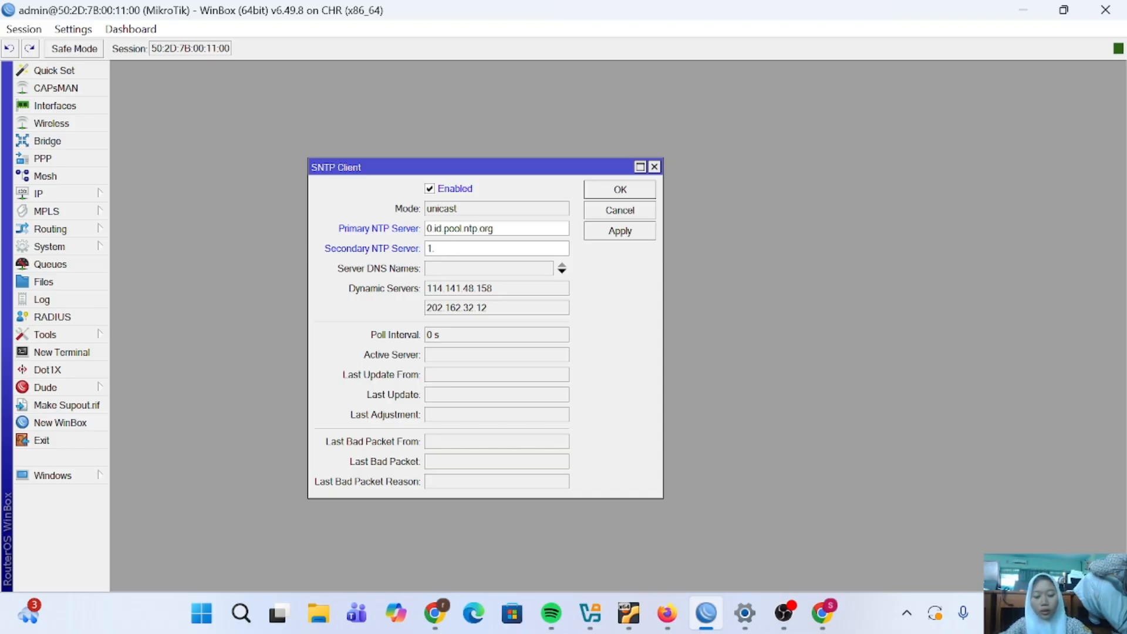
text(id.)
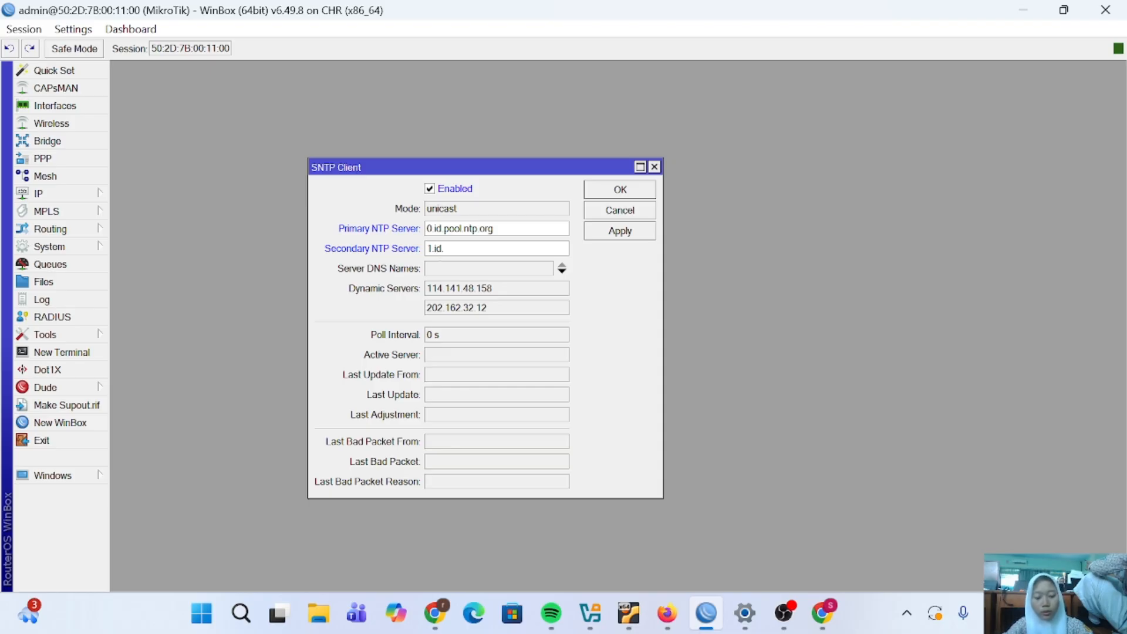
text(pool)
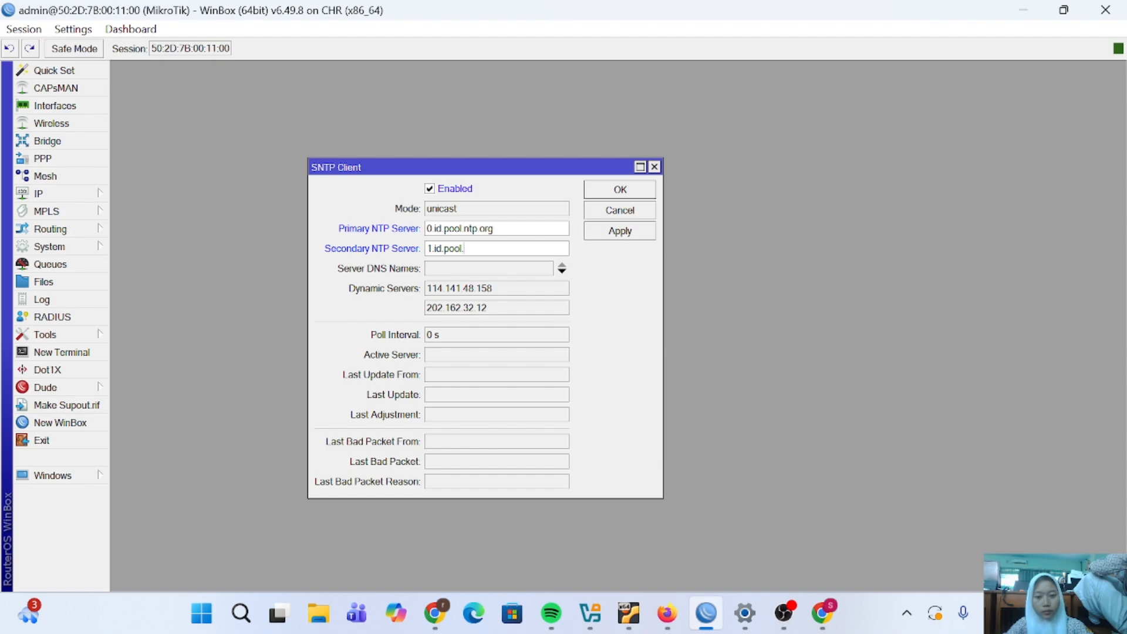
text(.b)
text(ntp)
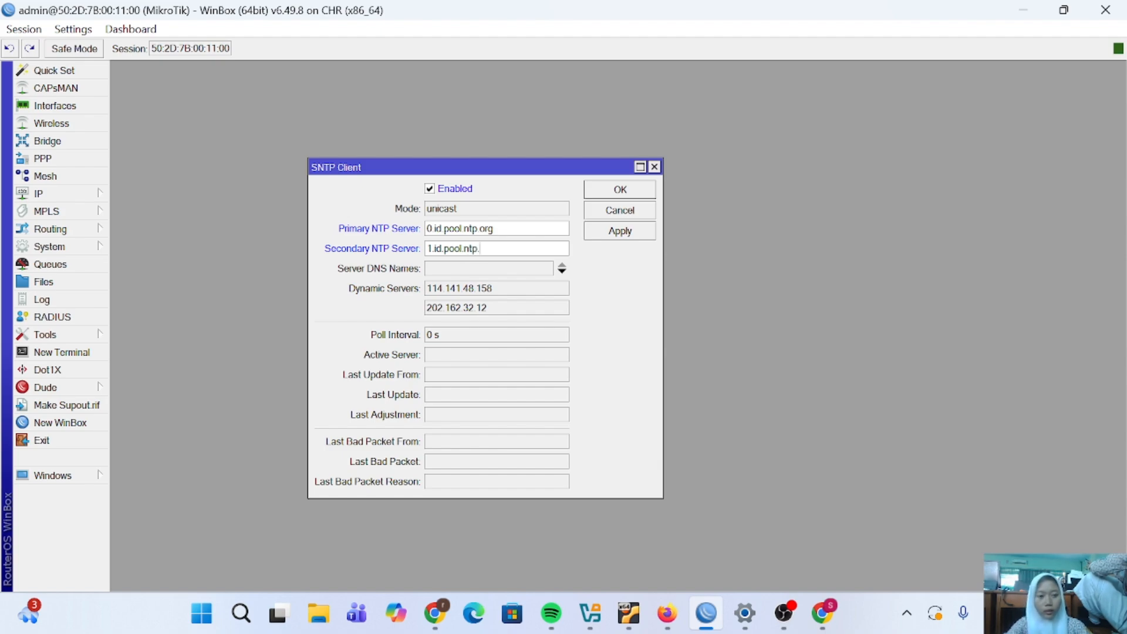
text(.org)
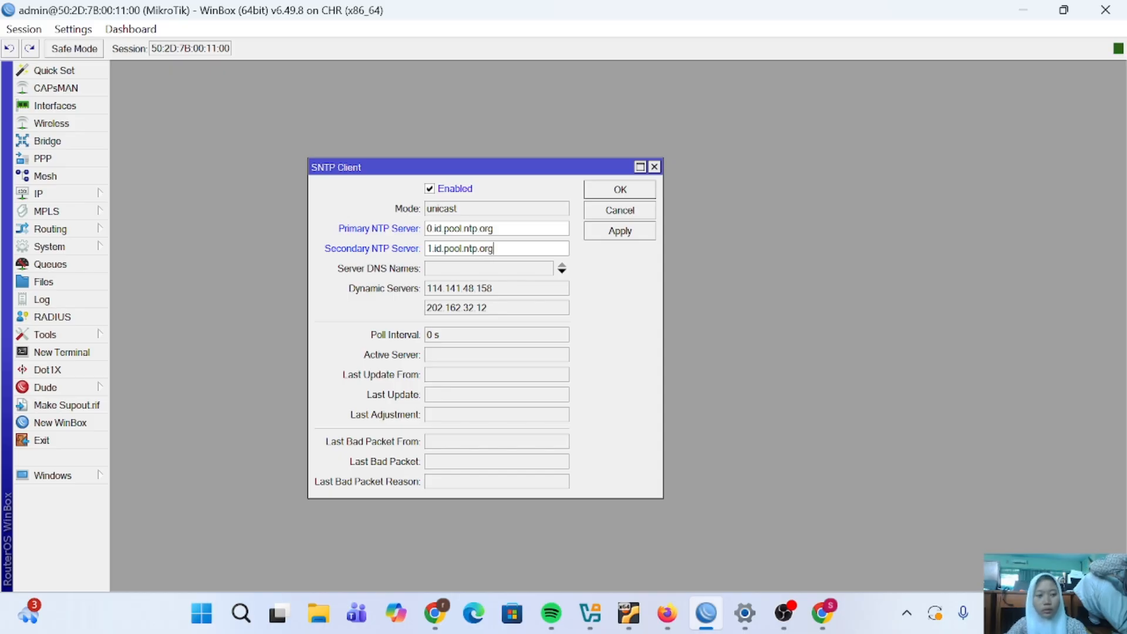
click(628, 236)
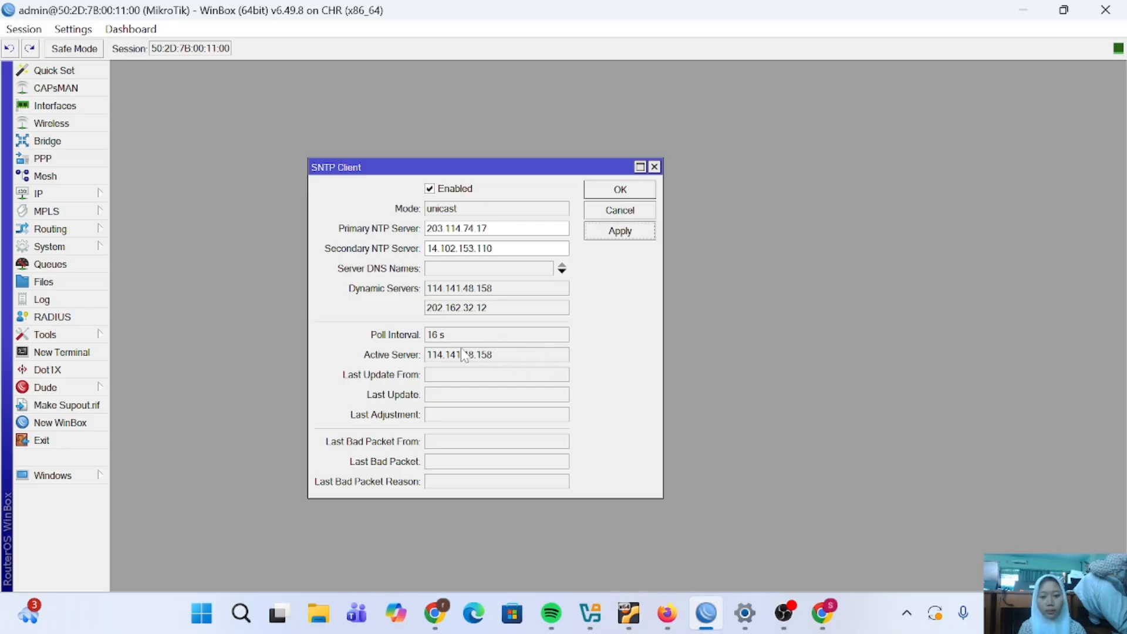
Step: Open the router's clock settings, set the time zone name to Asia/Jakarta and apply it
click(76, 248)
click(167, 161)
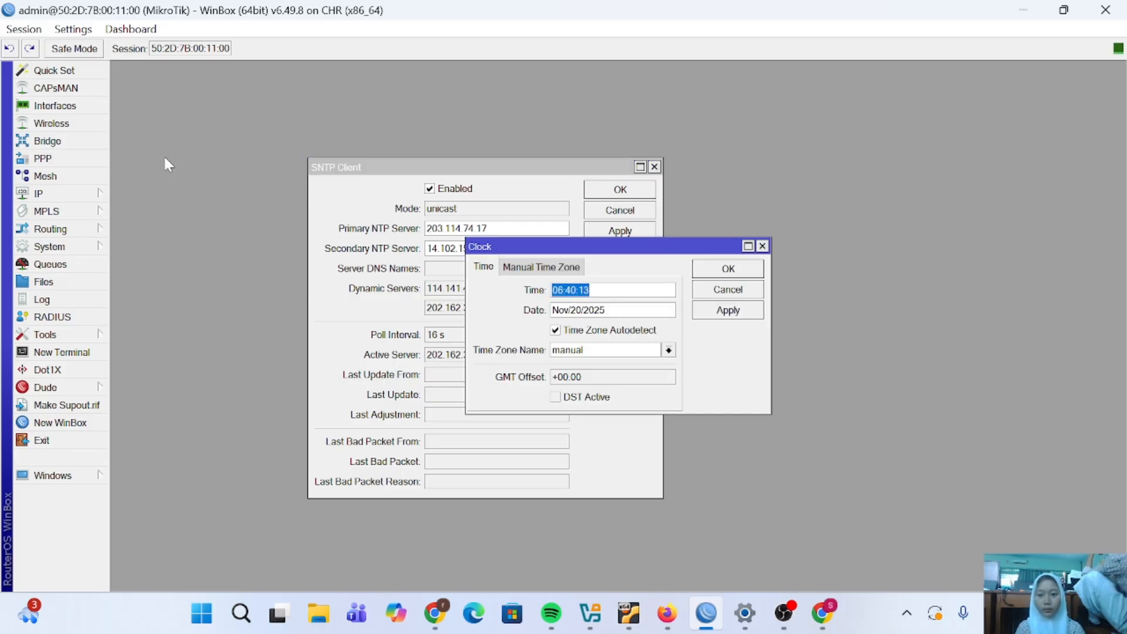
drag(623, 250, 589, 238)
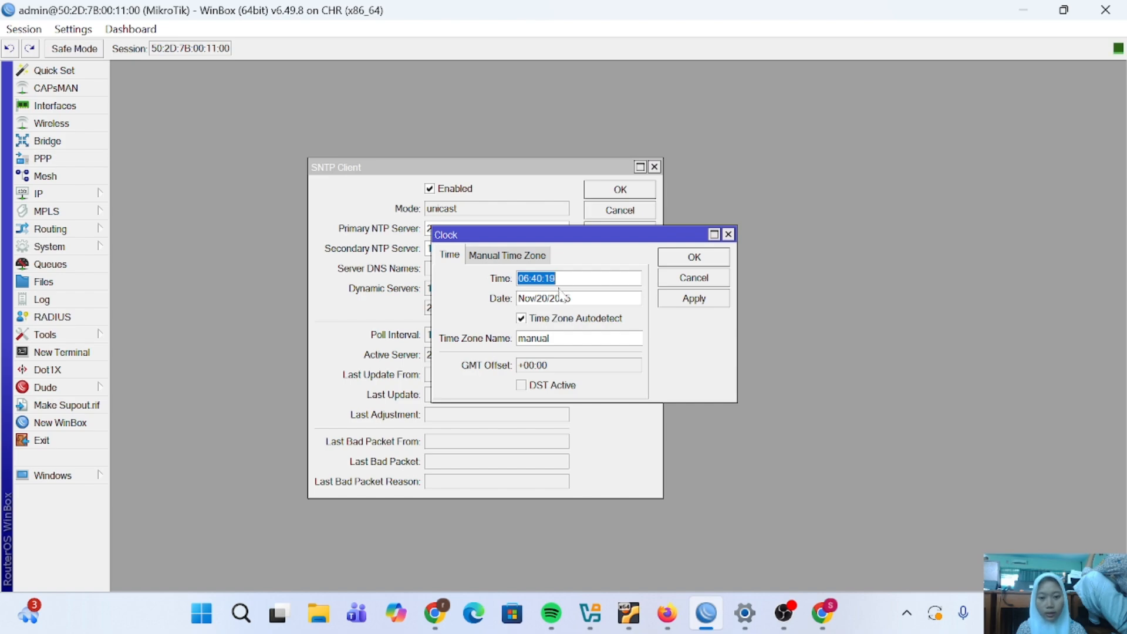
click(552, 338)
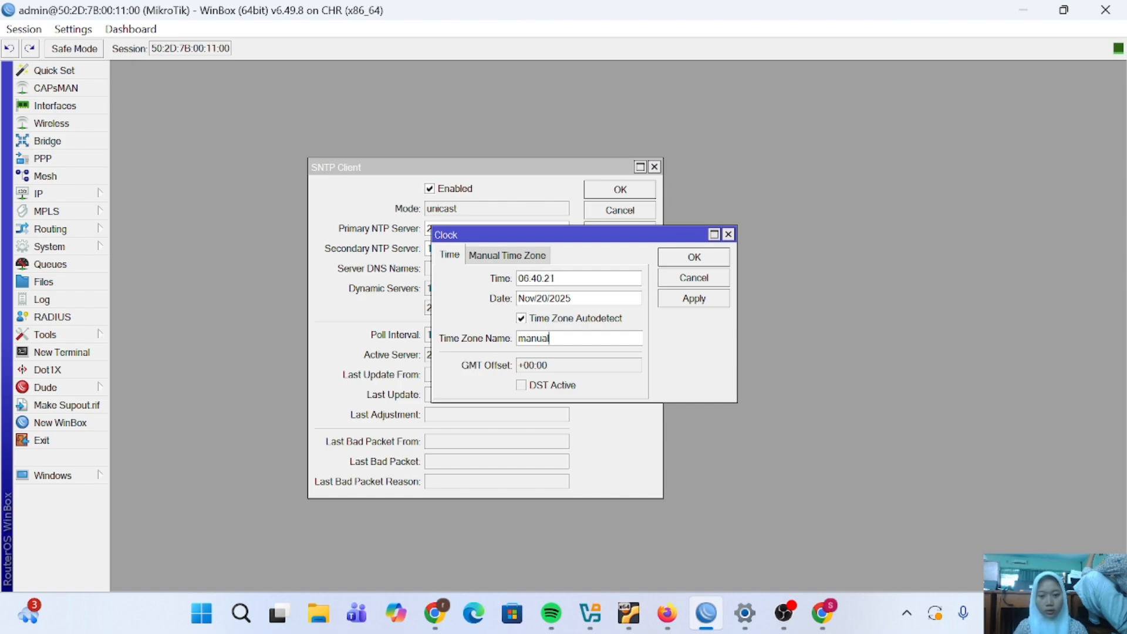
key(BackSpace)
key(BackSpace)
key(BackSpace)
key(BackSpace)
key(BackSpace)
key(BackSpace)
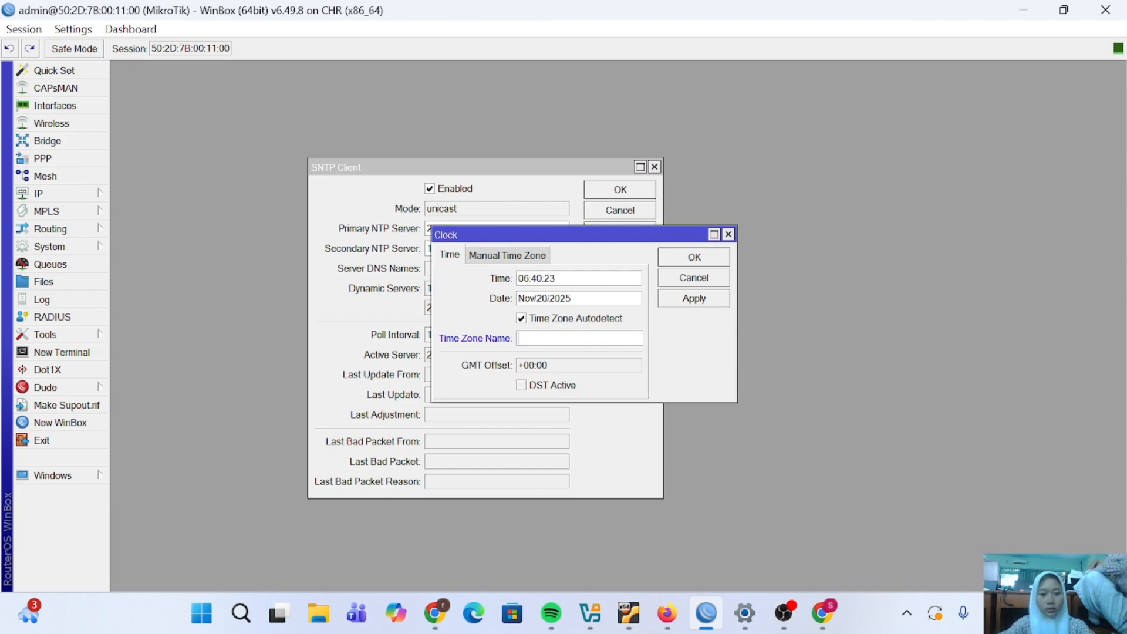
key(Caps_Lock)
text(A)
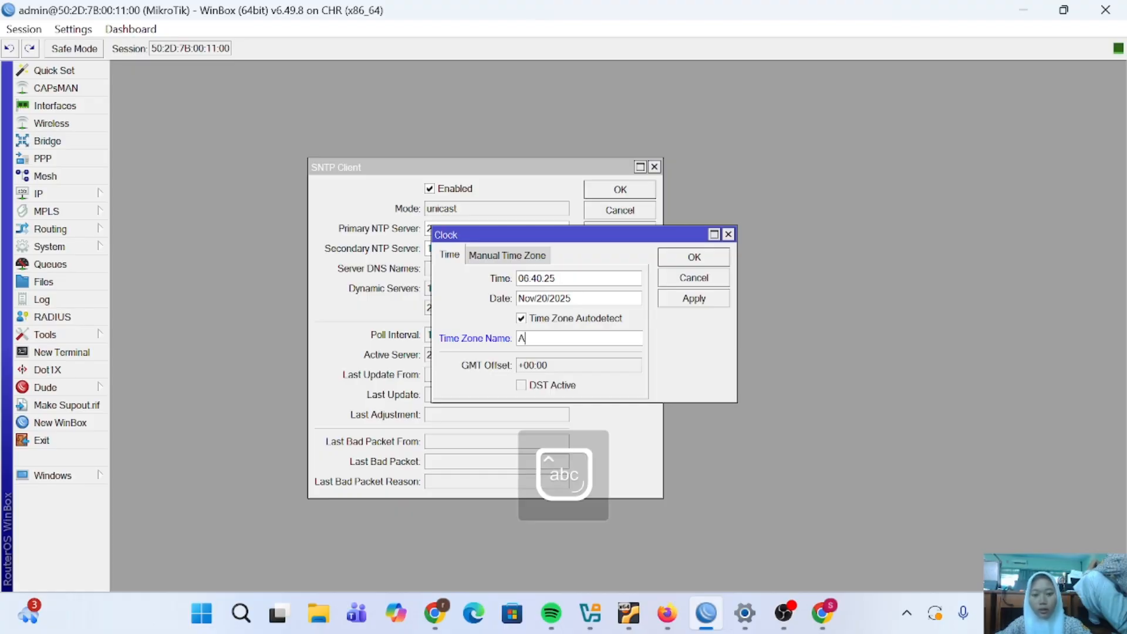
text(is)
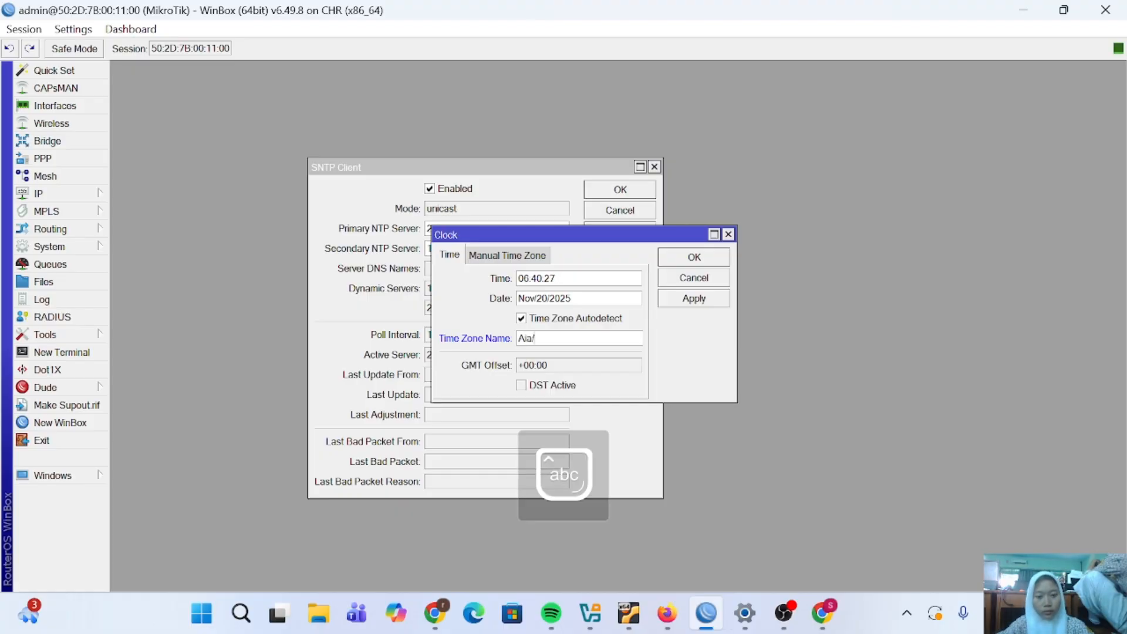
key(BackSpace)
text(si)
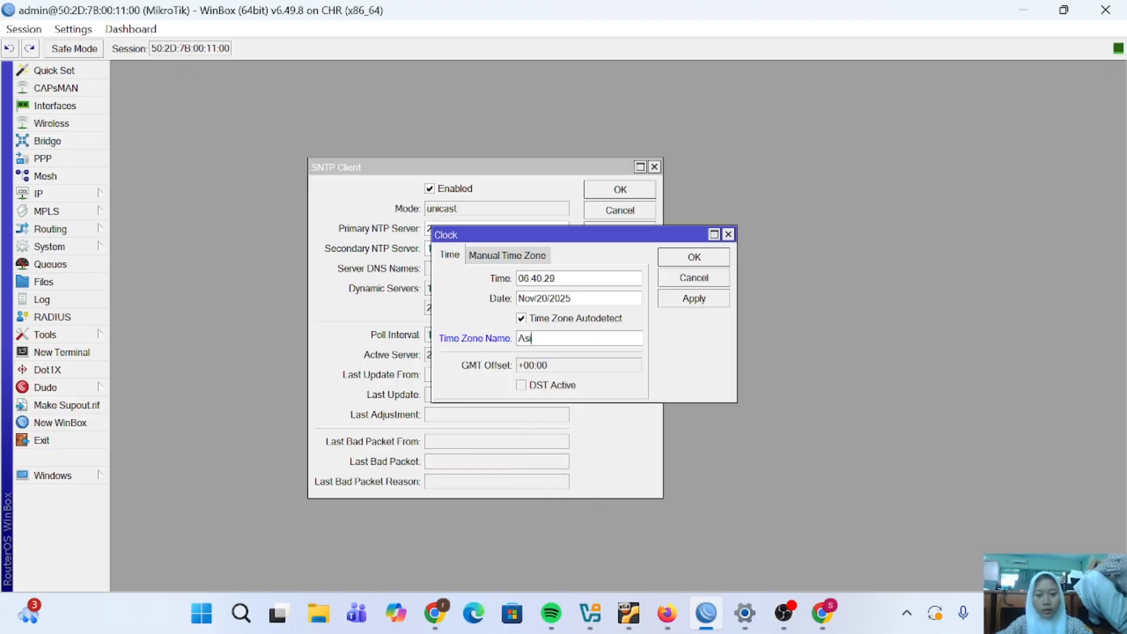
text(a/)
key(Caps_Lock)
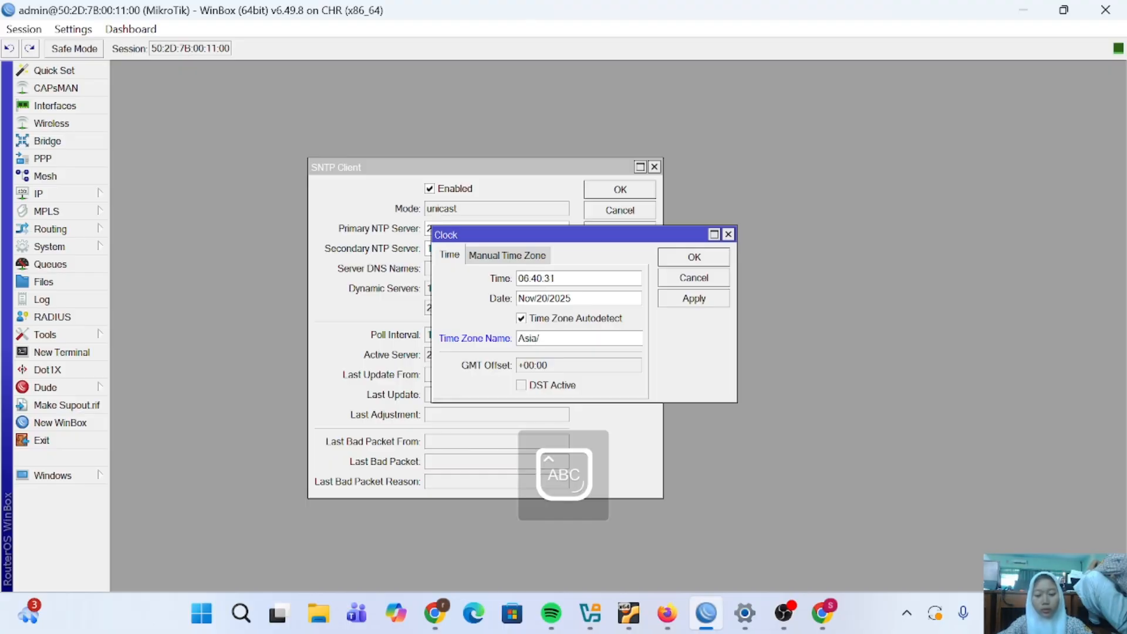
text(J)
key(Caps_Lock)
text(akarta)
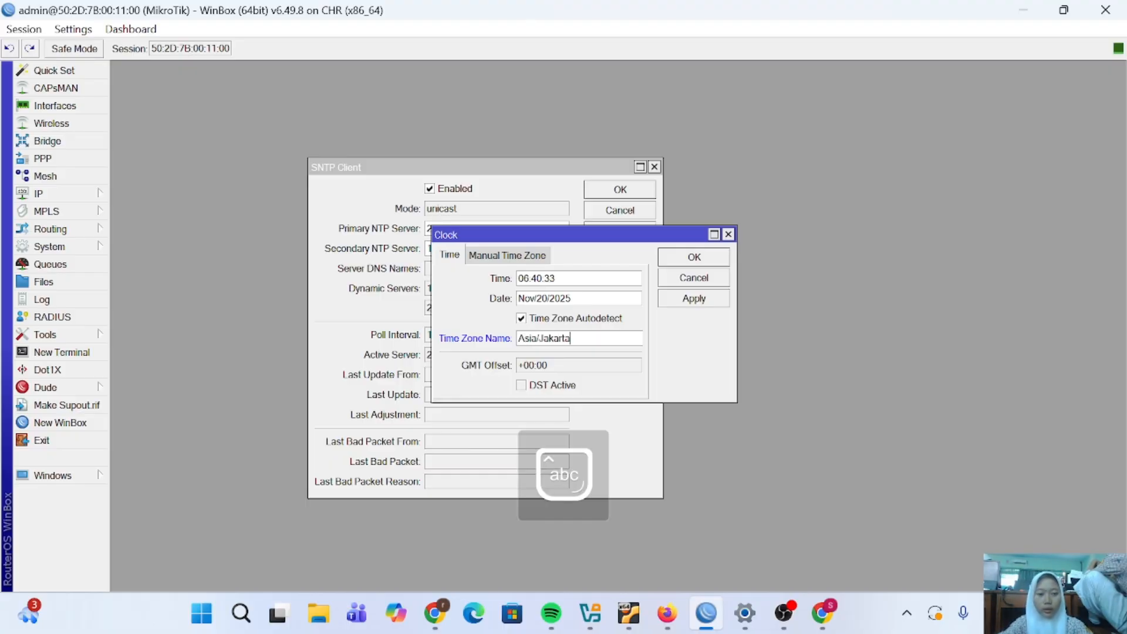
click(696, 298)
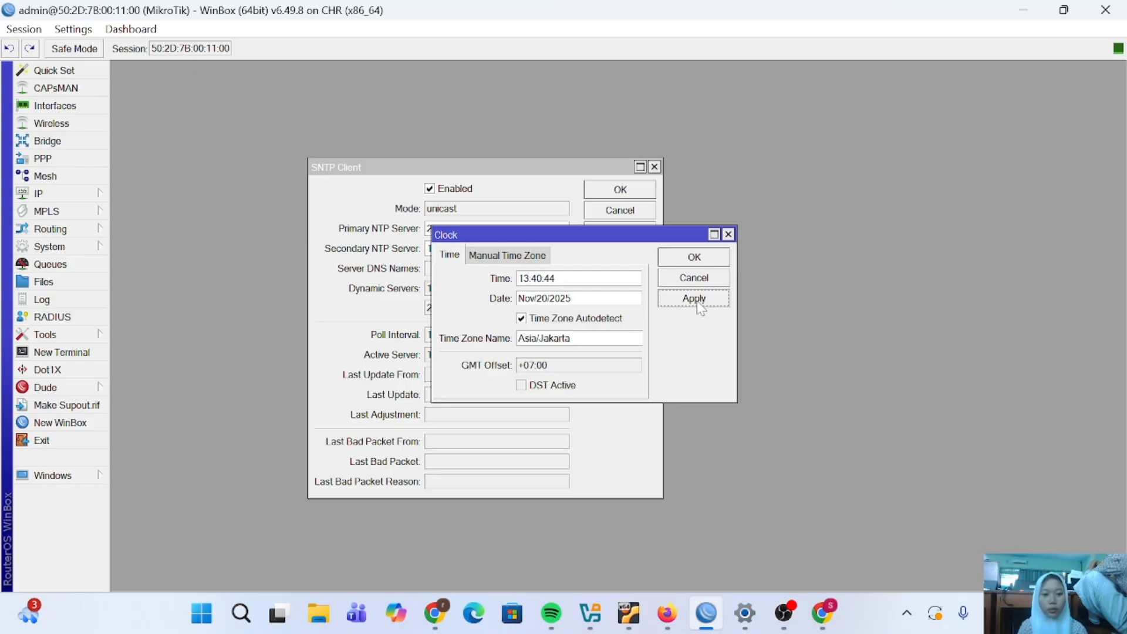
Step: Open the TCP port 443 drop rule from the firewall filter rules and expand its extra Time condition
click(62, 194)
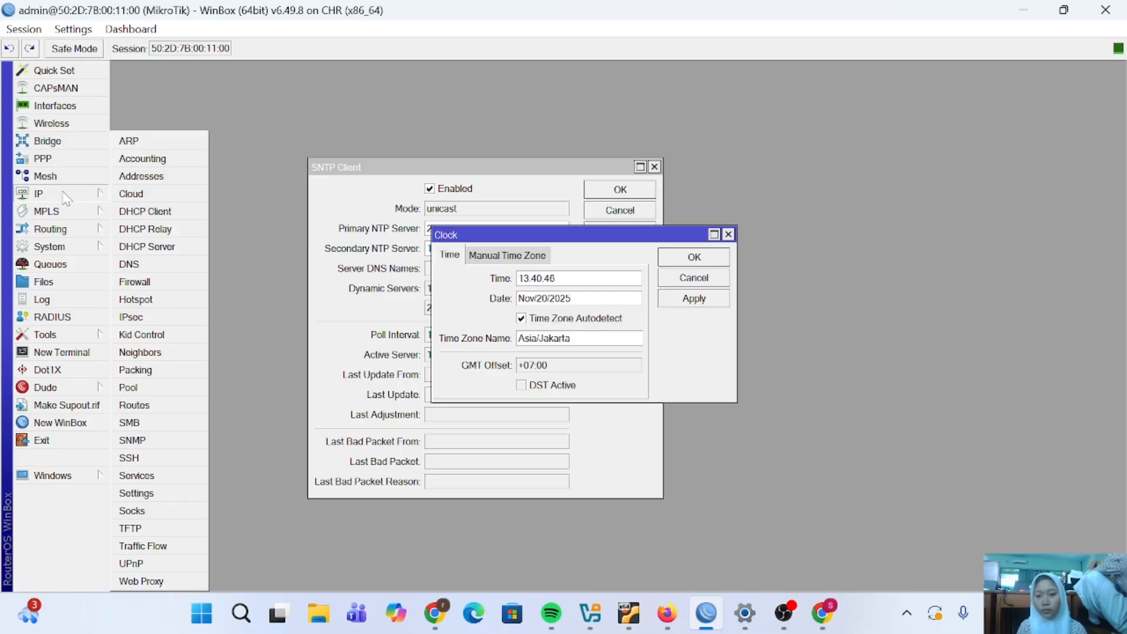
click(149, 280)
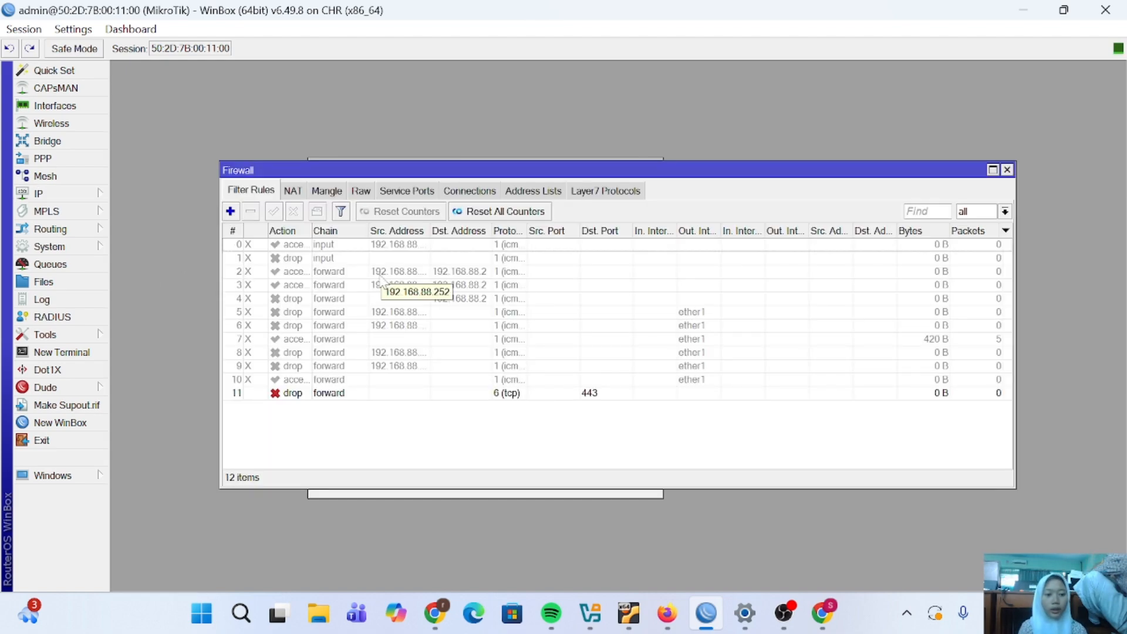
double_click(296, 394)
drag(582, 106, 444, 108)
click(438, 129)
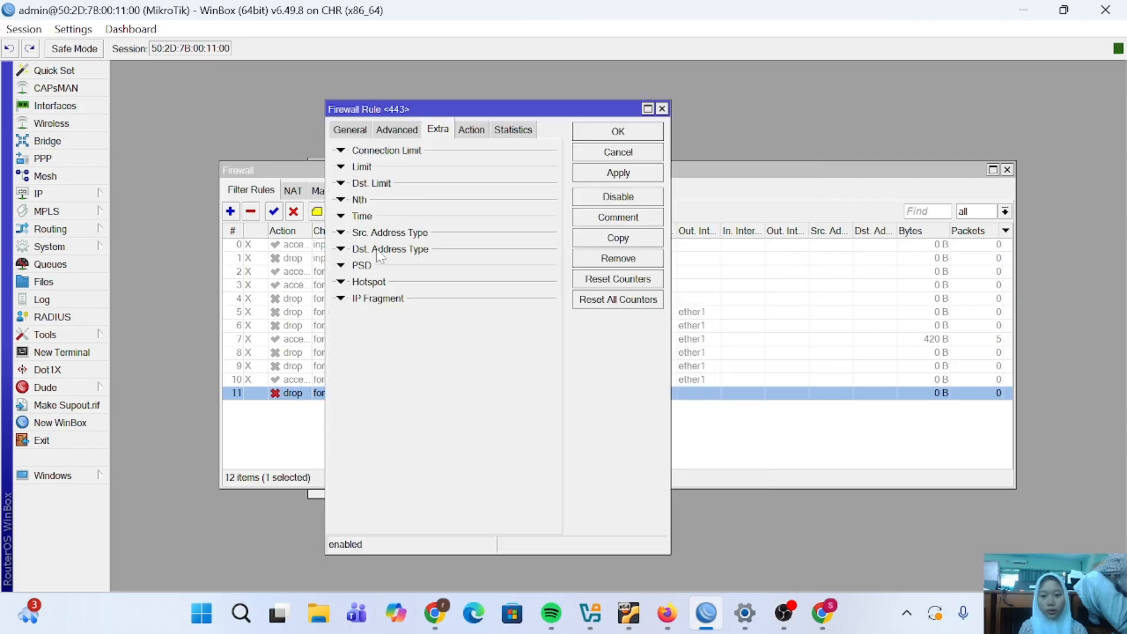
click(341, 216)
Step: Replace the start time in the port 443 drop rule's Time condition with 09.00.00
click(451, 235)
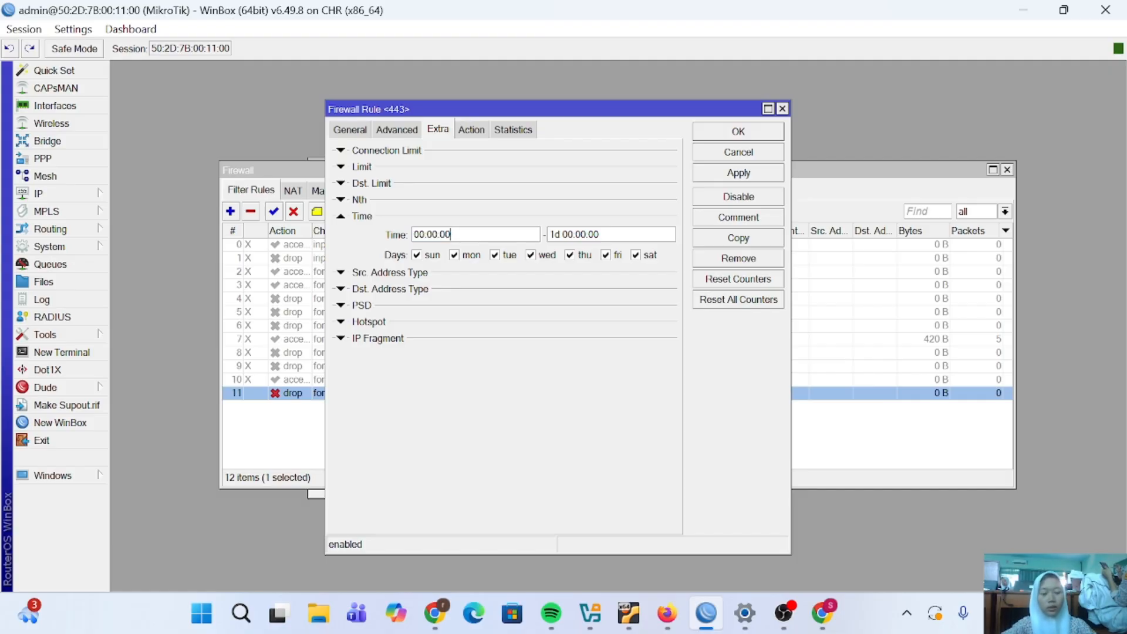
key(BackSpace)
key(BackSpace)
key(BackSpace)
key(BackSpace)
key(BackSpace)
key(BackSpace)
key(BackSpace)
key(BackSpace)
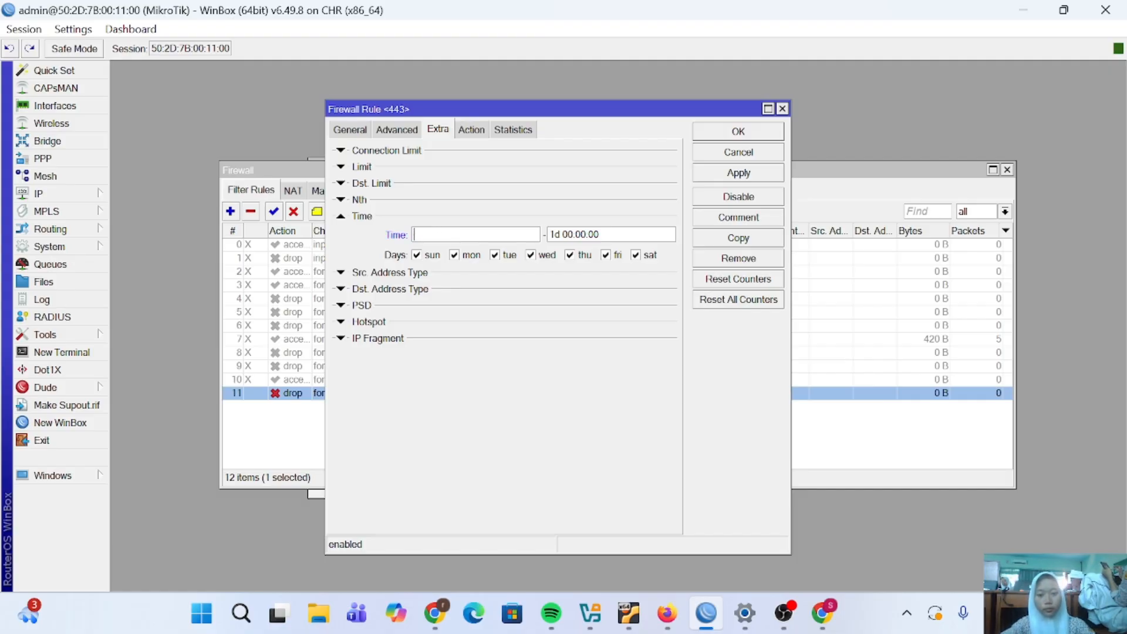
text(00)
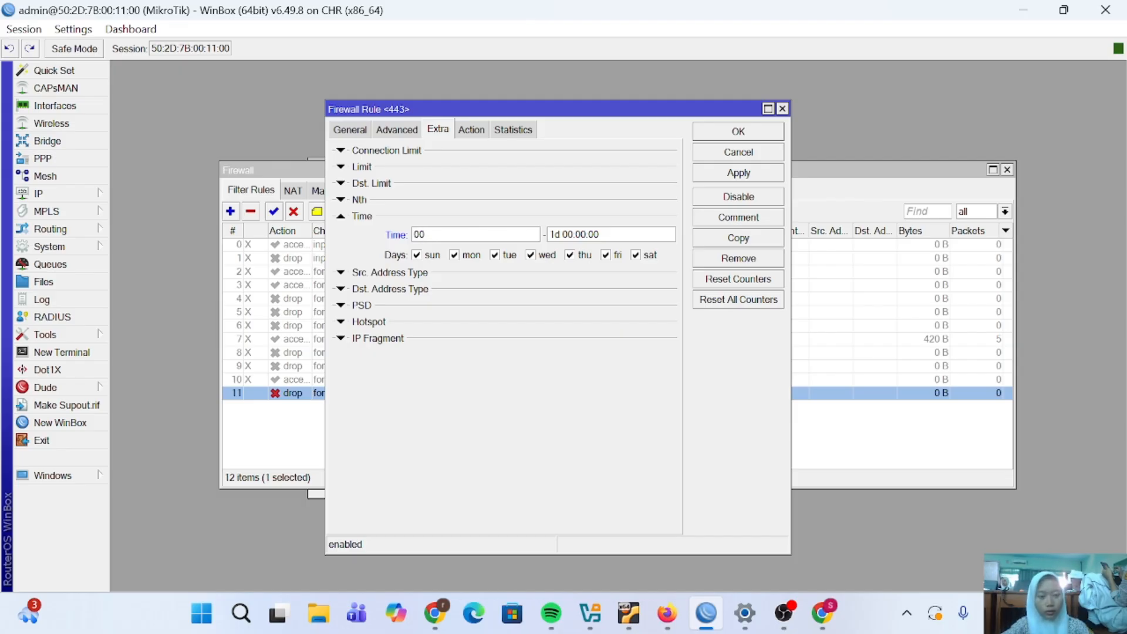
key(BackSpace)
text(9)
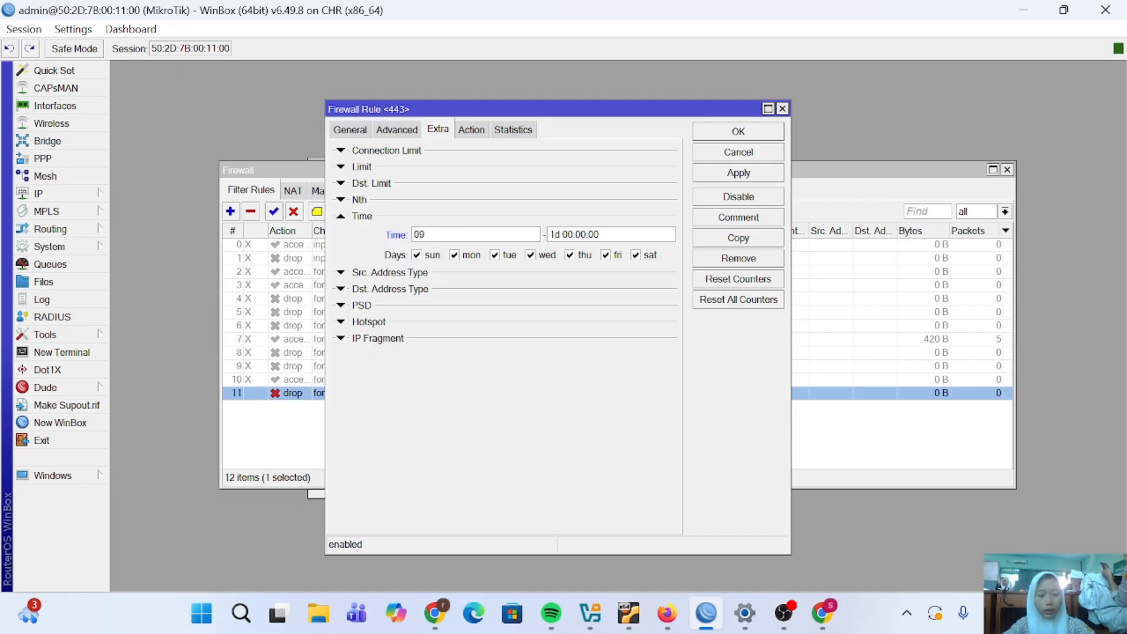
text(.00.00)
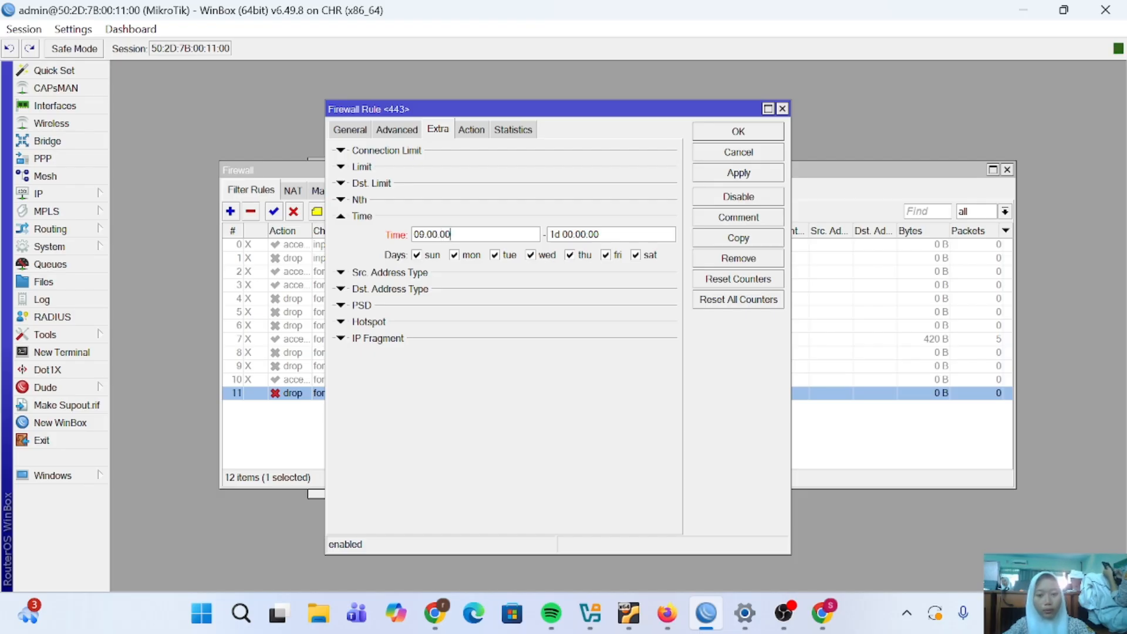
Step: Enter 10.00.00 as the end time of the port 443 drop rule and try to apply the rule
key(Tab)
text(10.)
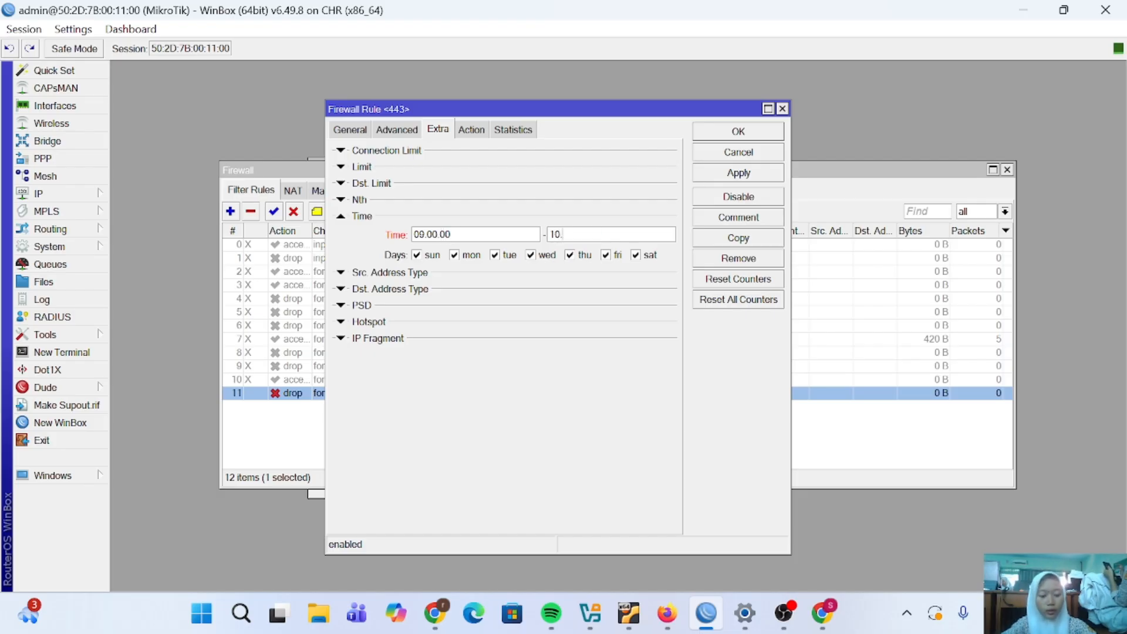
text(00.00)
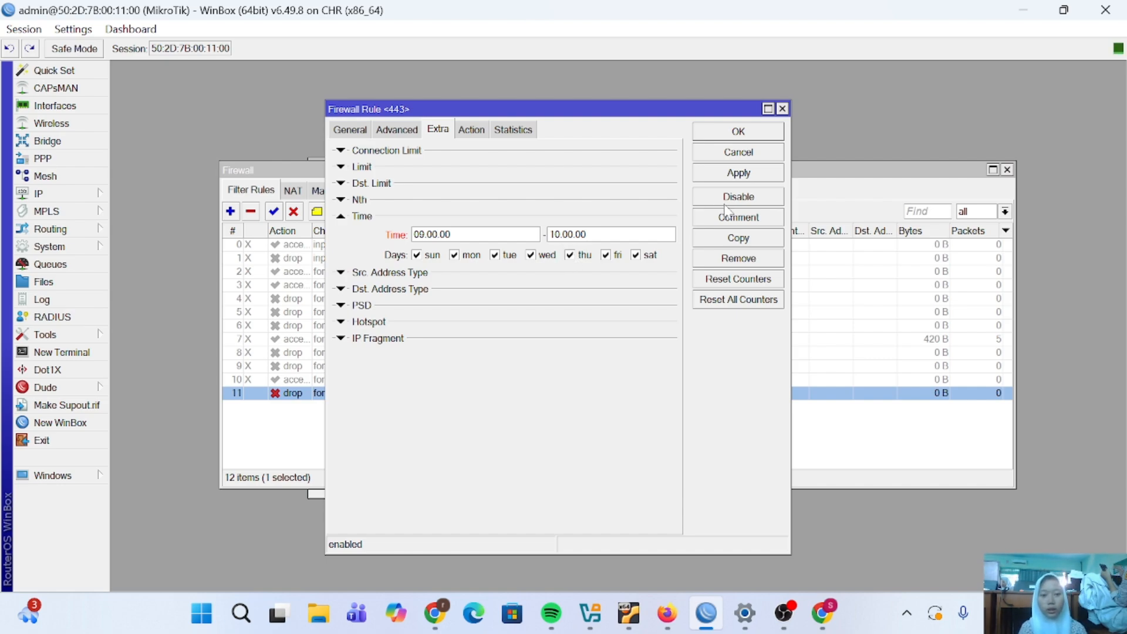
click(748, 176)
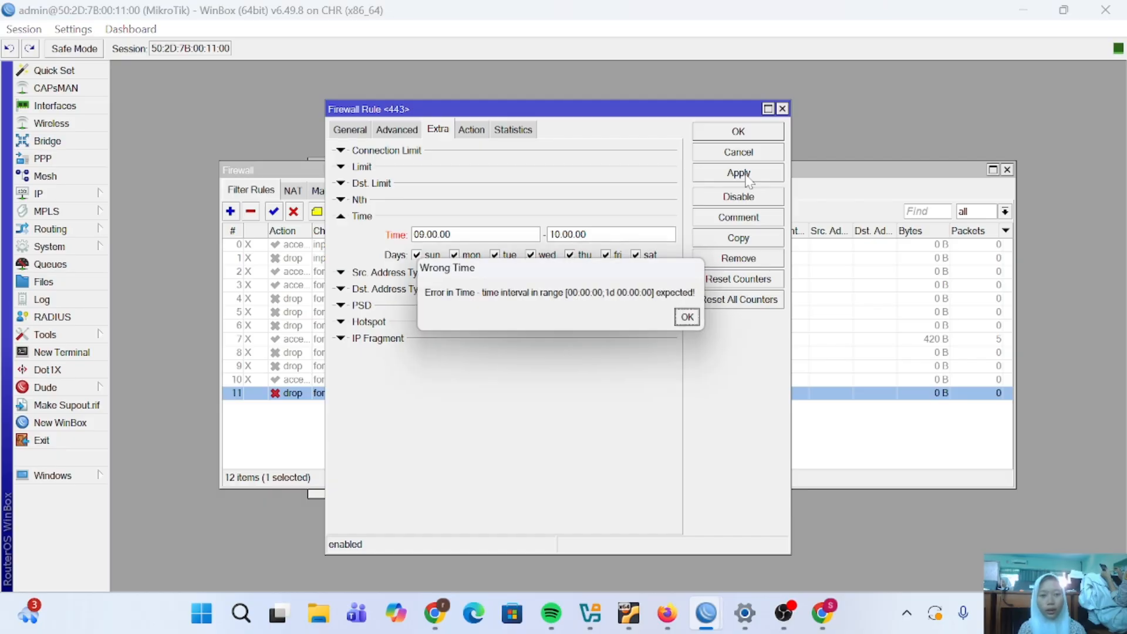
click(690, 325)
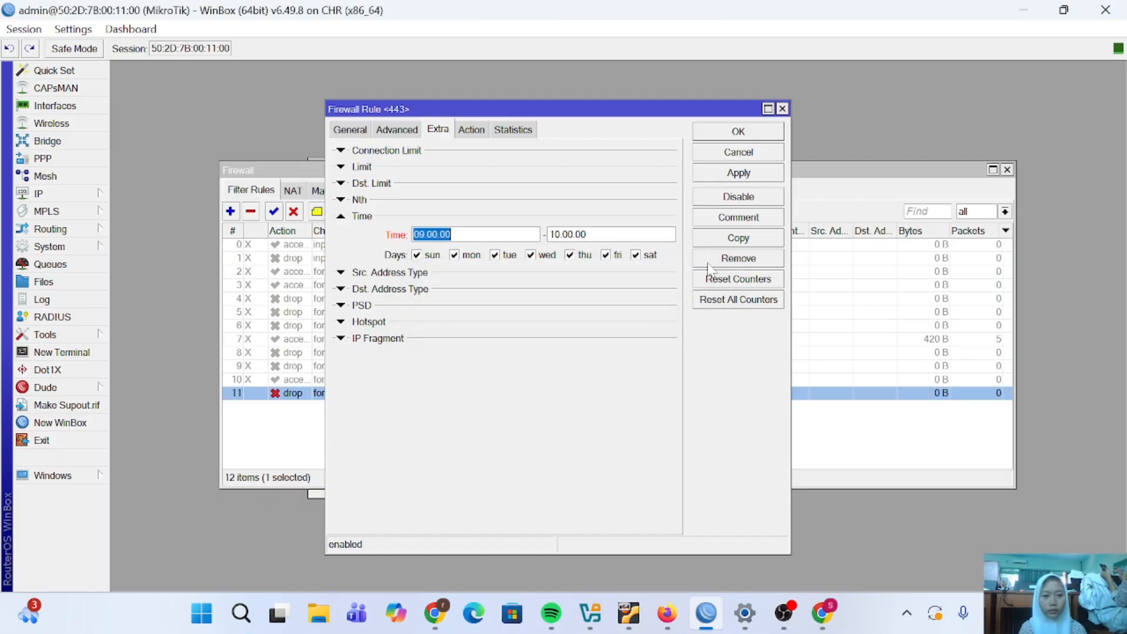
click(739, 132)
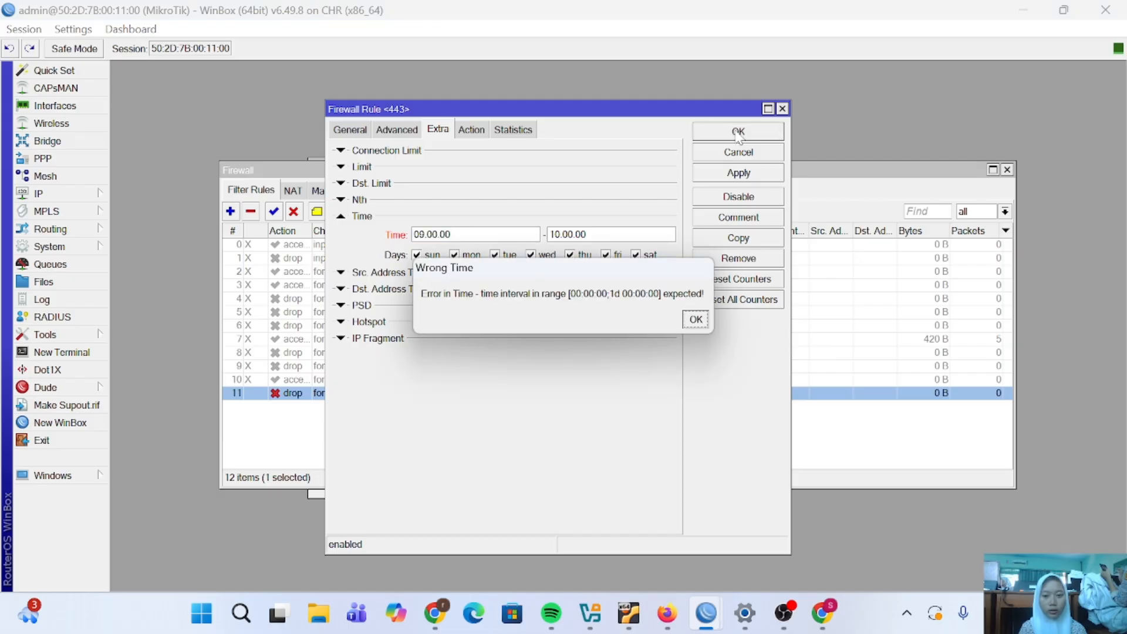
click(695, 319)
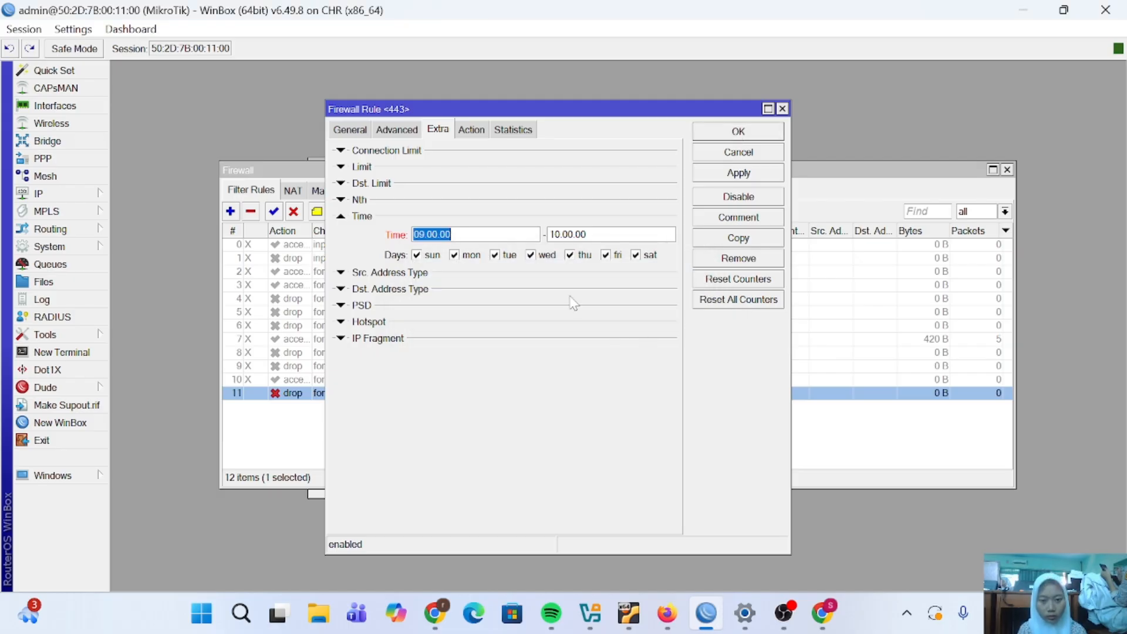
Step: Switch to the YouTube firewall tutorial, play the part on the rule's time range, pause it and return to WinBox
click(451, 234)
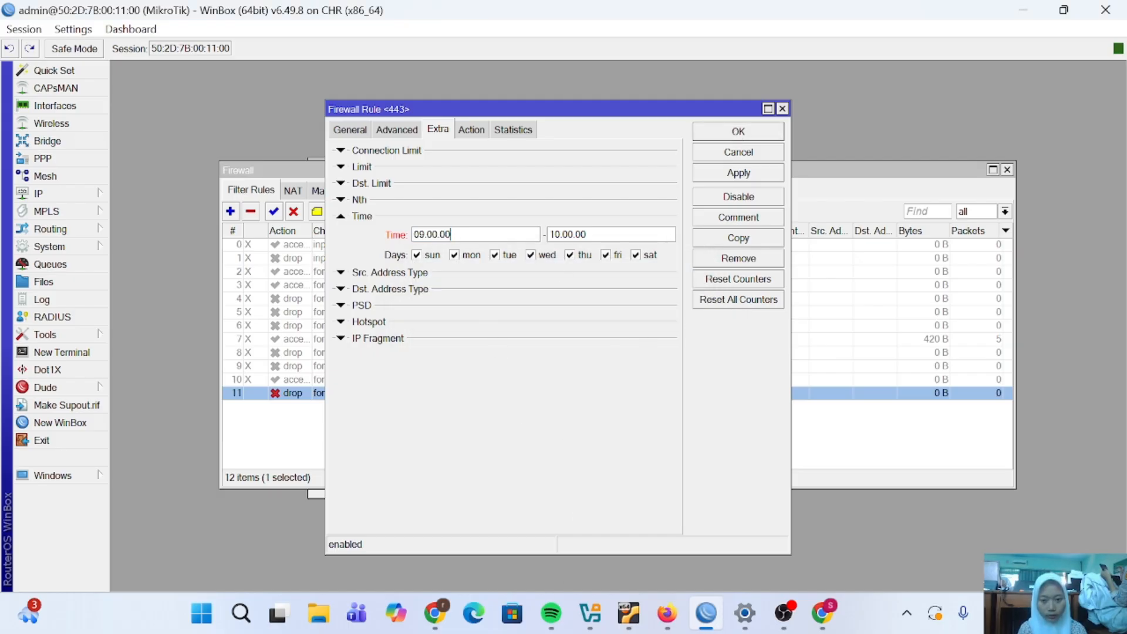
drag(451, 234, 433, 234)
click(436, 613)
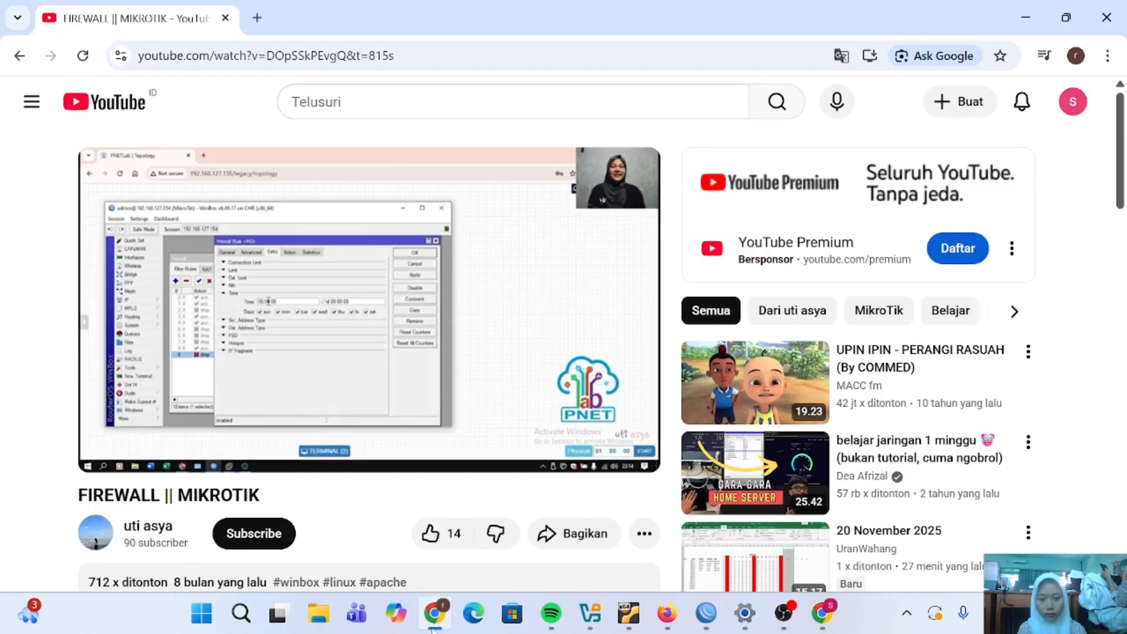
click(381, 255)
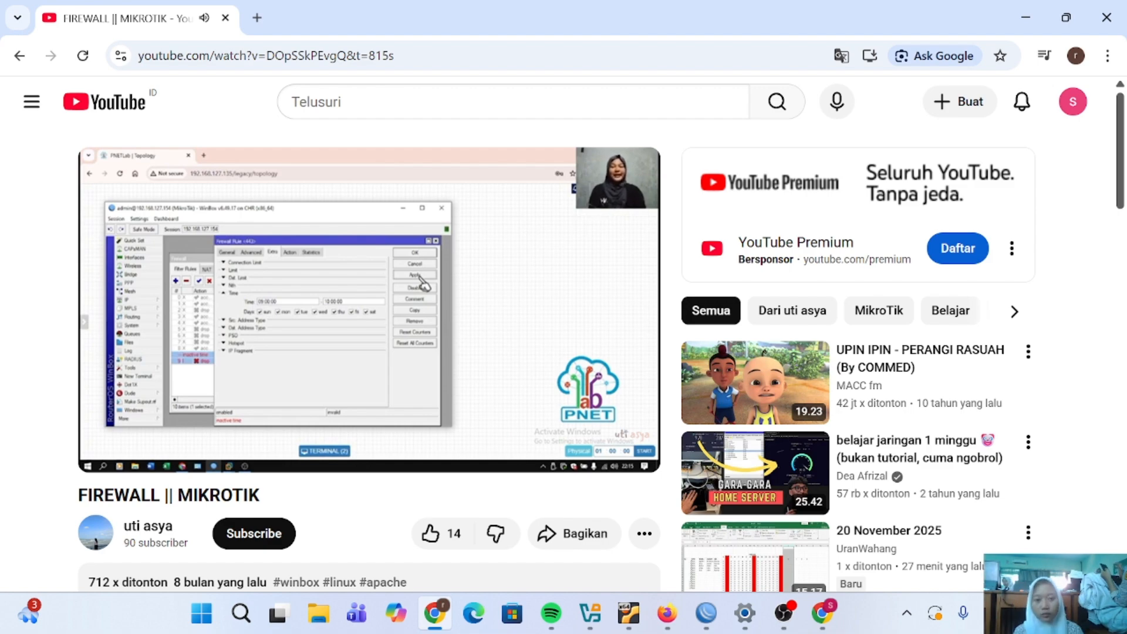
click(484, 388)
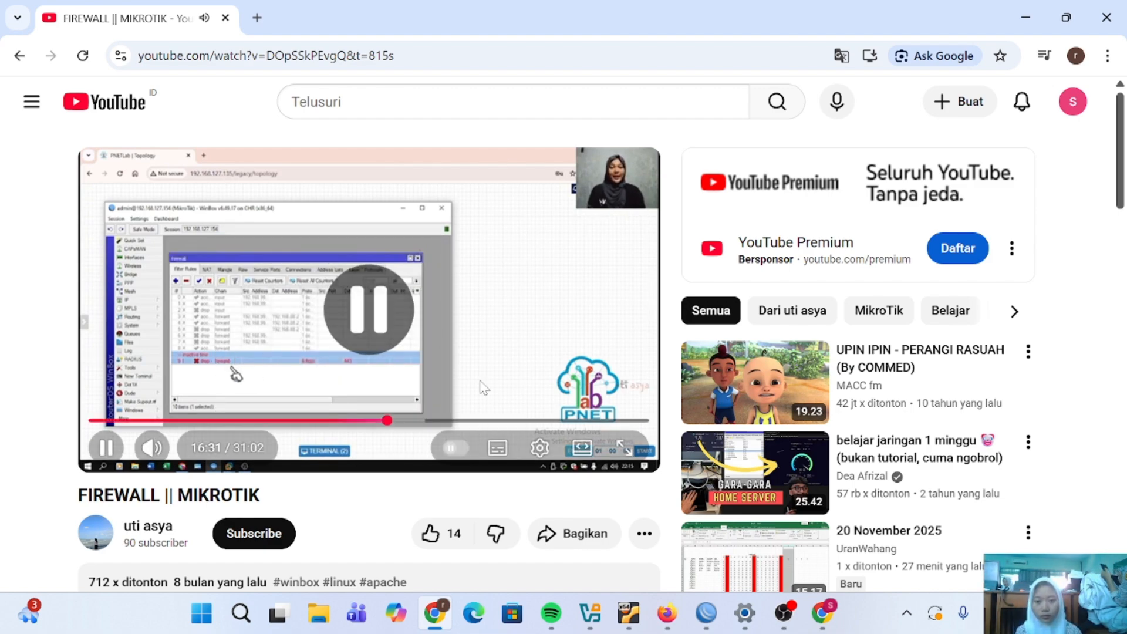
click(707, 614)
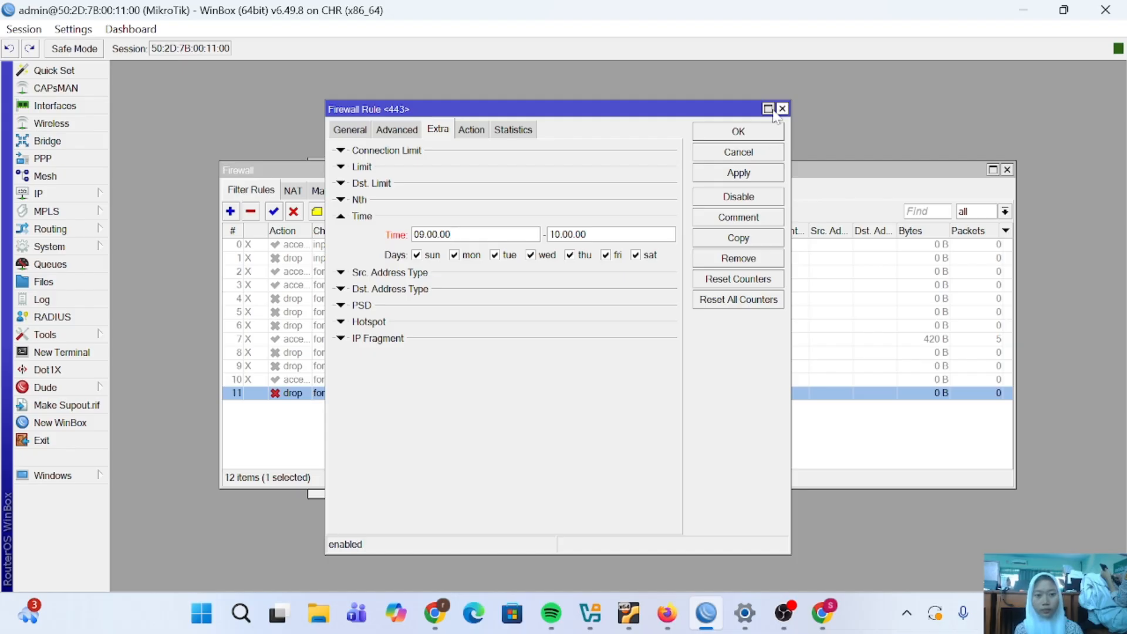
Step: Try to save the rule again, dismiss the error and re-enter its start time as 09:00:00 with colon separators
click(752, 133)
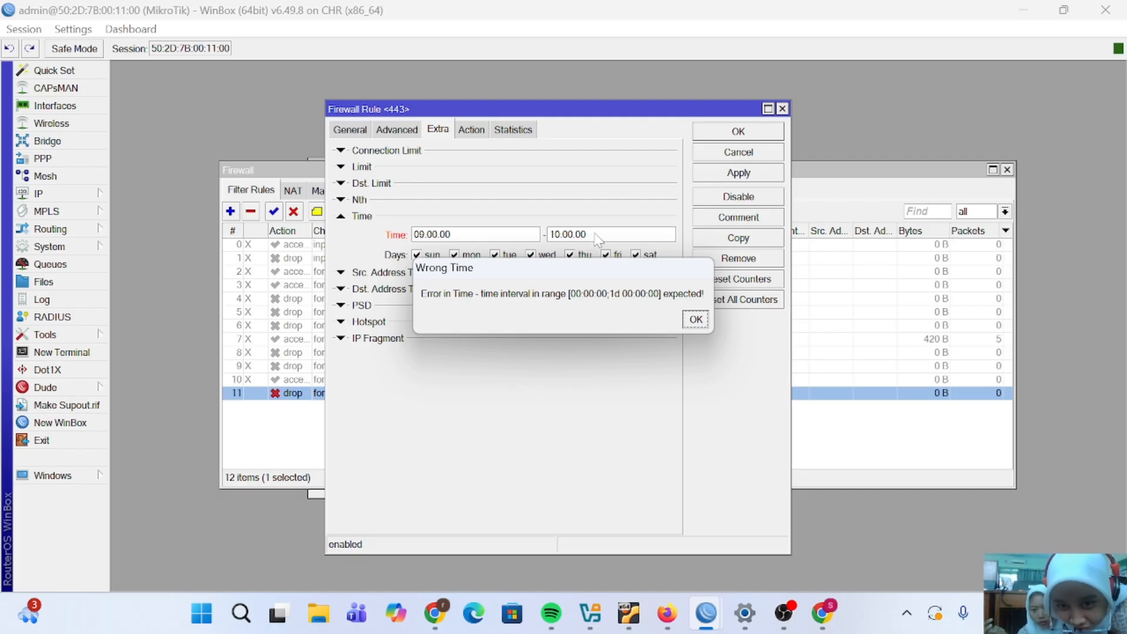
click(696, 320)
click(452, 235)
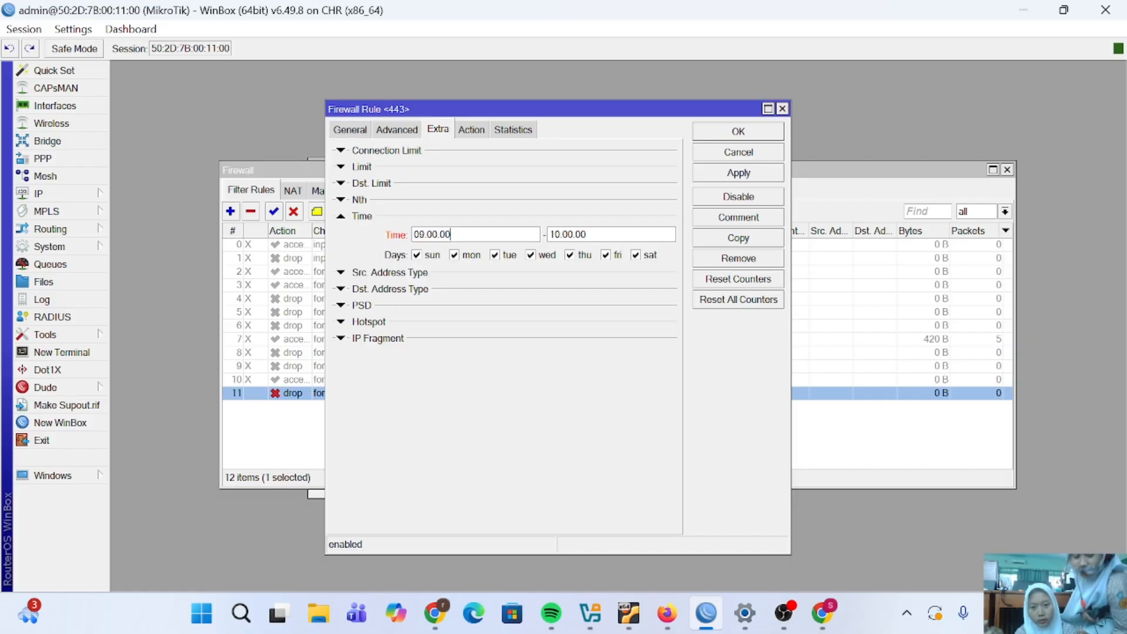
key(BackSpace)
key(BackSpace)
key(BackSpace)
key(BackSpace)
key(BackSpace)
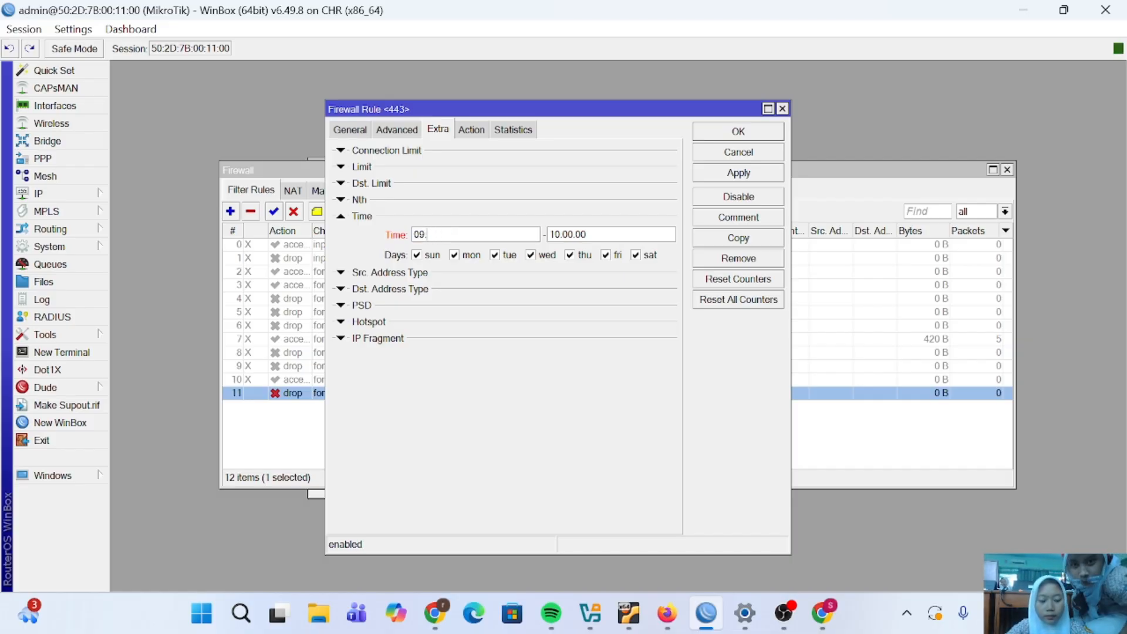
text(00)
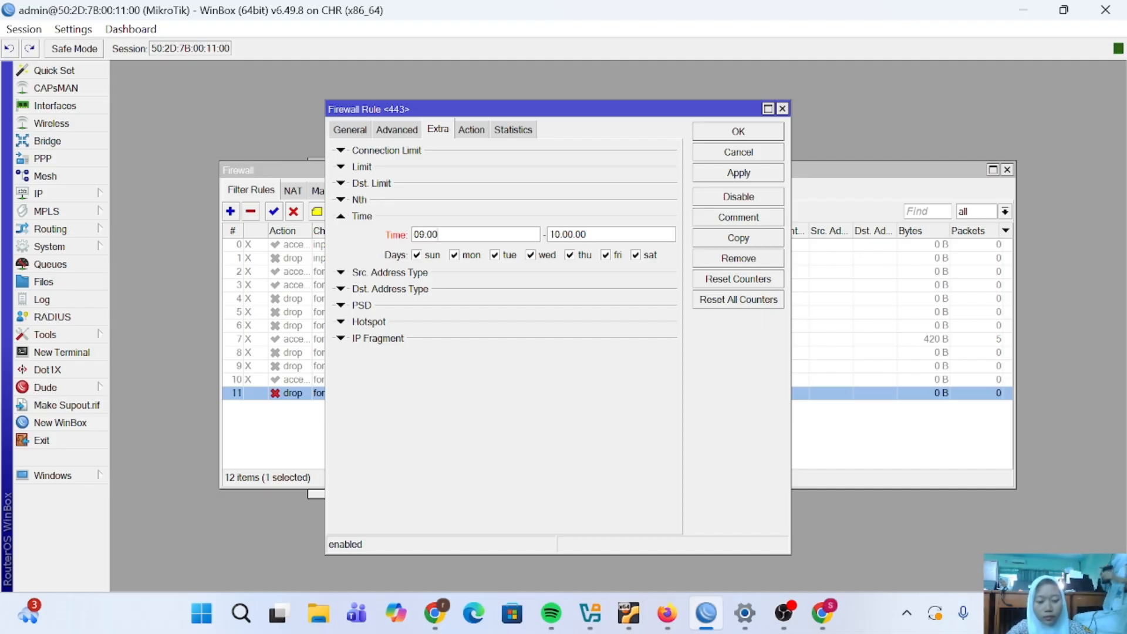
text(.00)
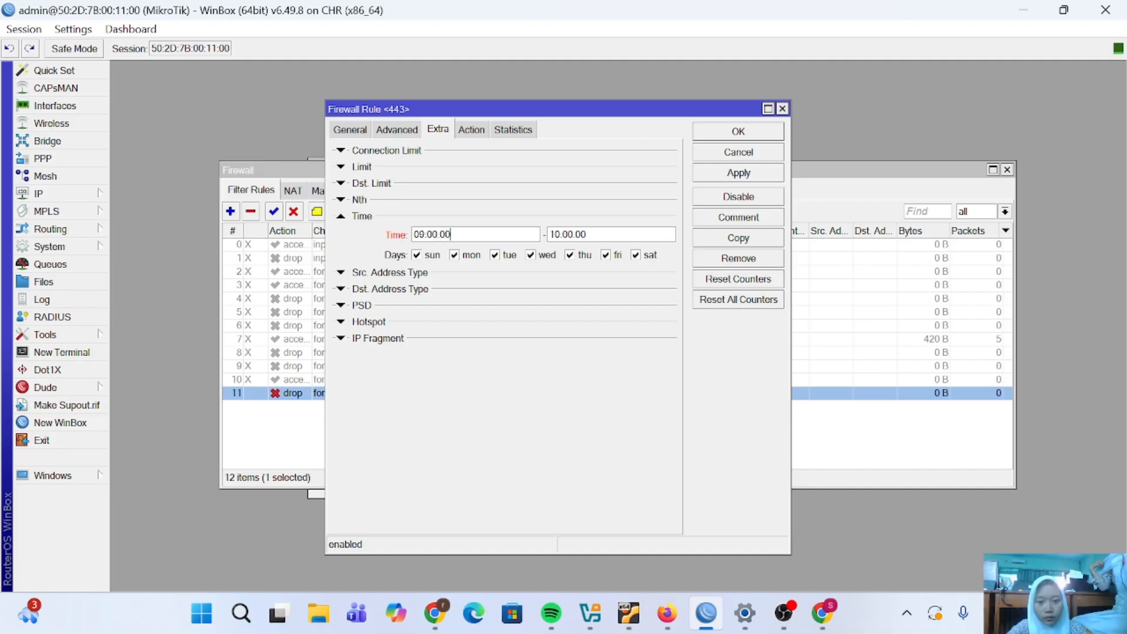
Step: Re-enter the end time as 10:00:00 with colon separators and save the port 443 drop rule
key(BackSpace)
key(BackSpace)
key(BackSpace)
key(BackSpace)
key(BackSpace)
key(BackSpace)
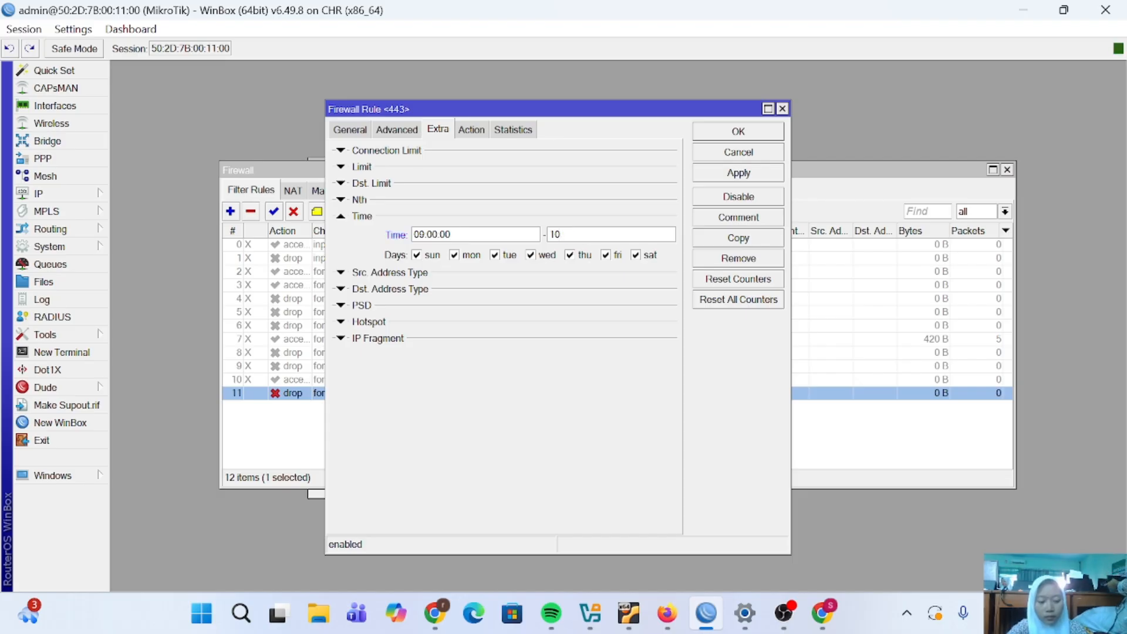
text(.)
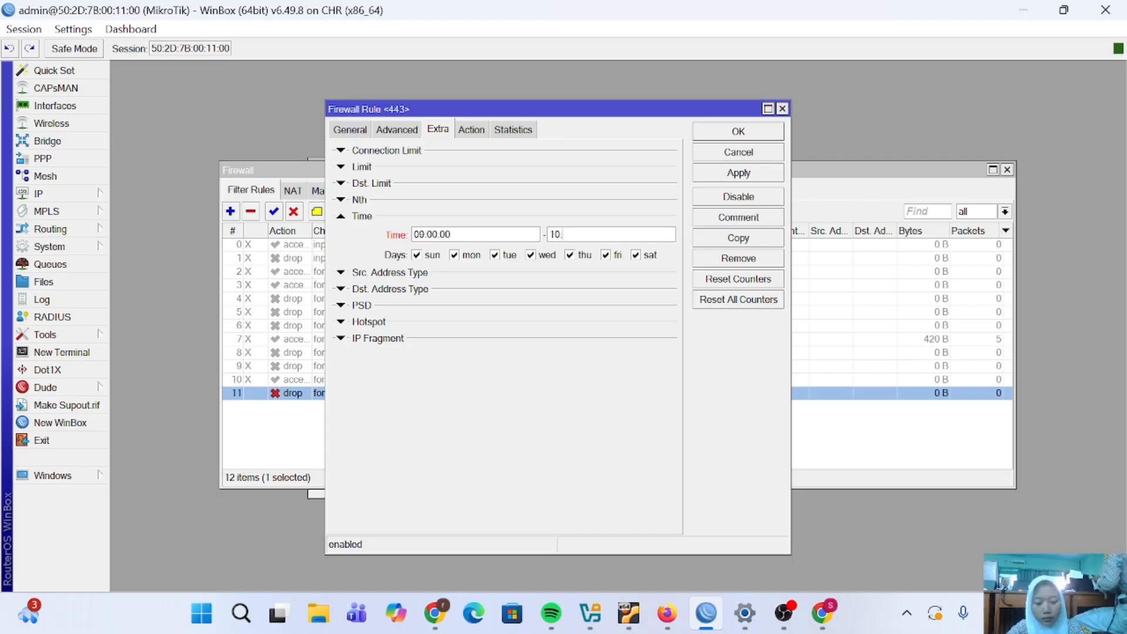
text(00.)
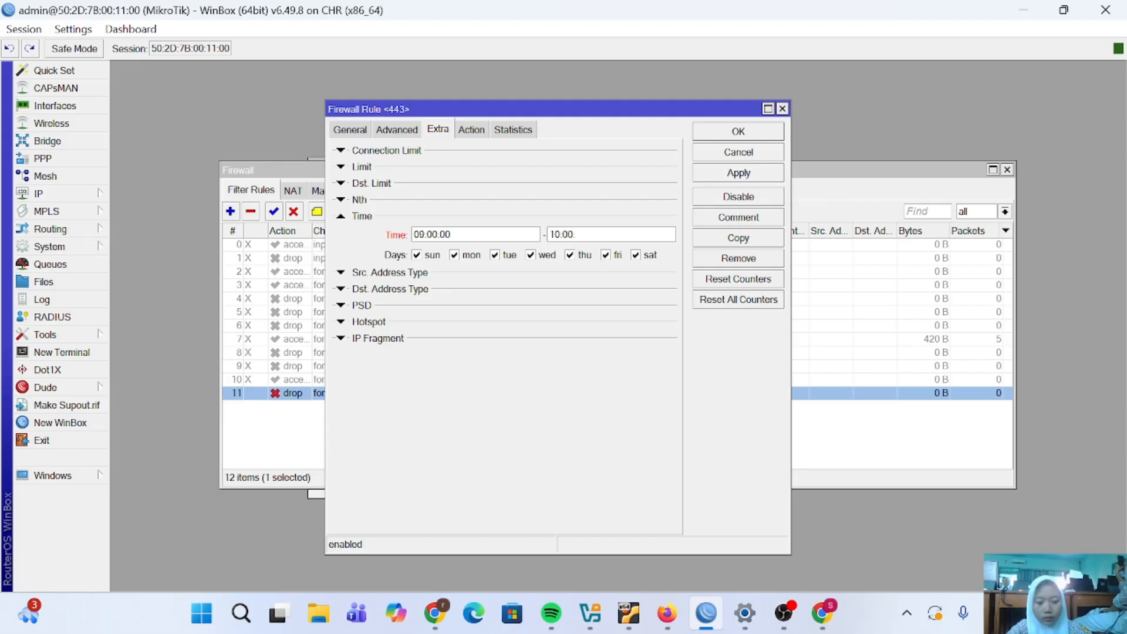
text(00)
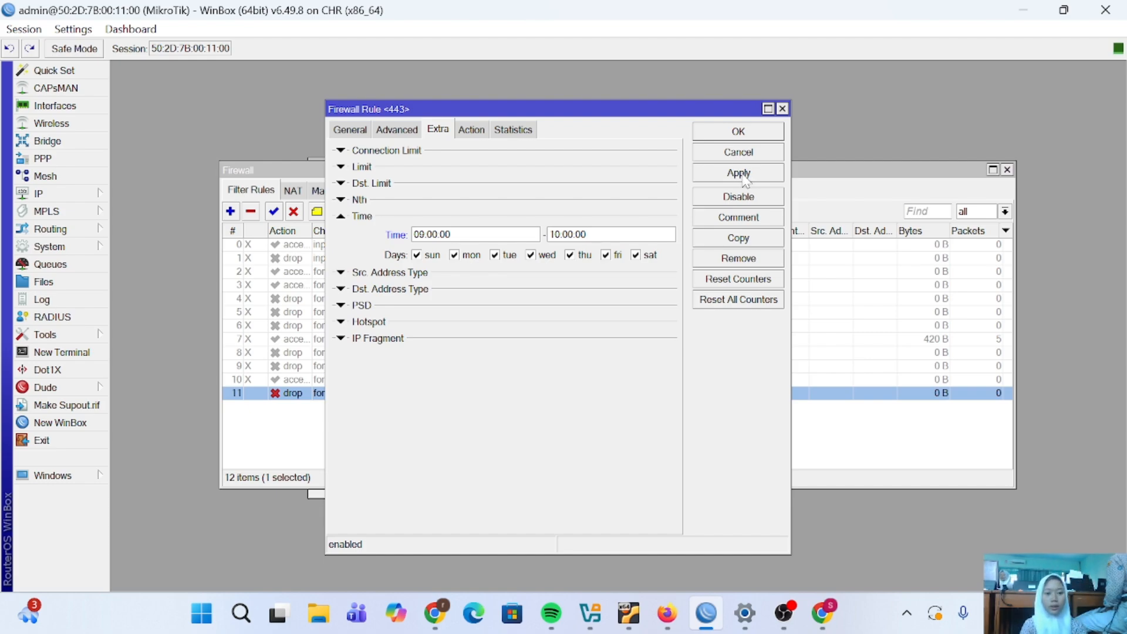
click(741, 131)
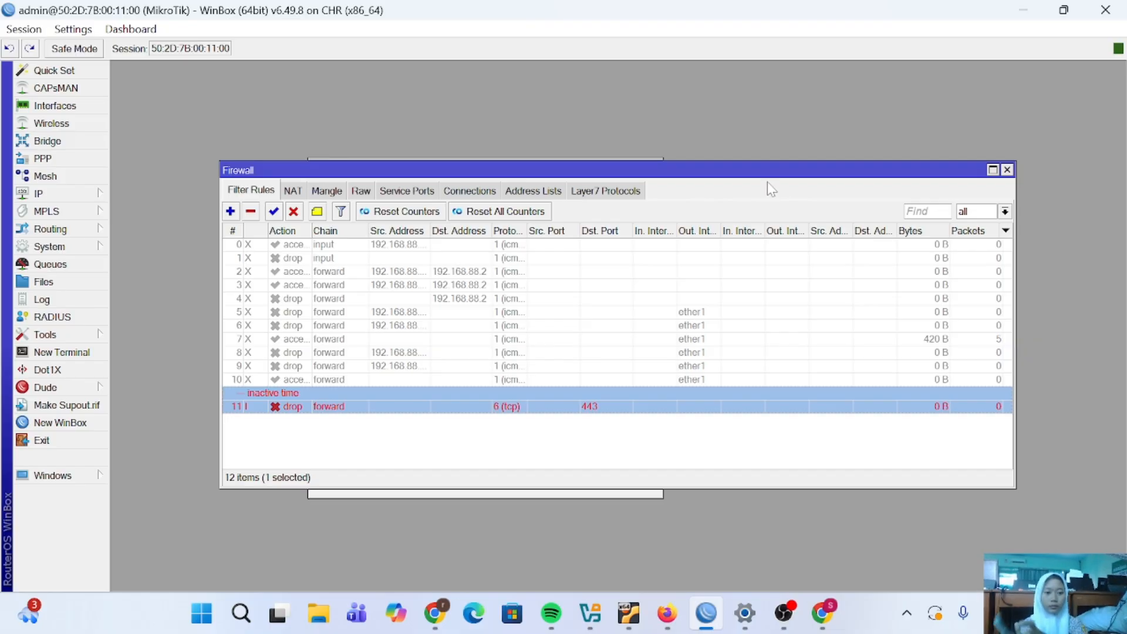
Step: Close the firewall, clock and SNTP client windows
click(1008, 171)
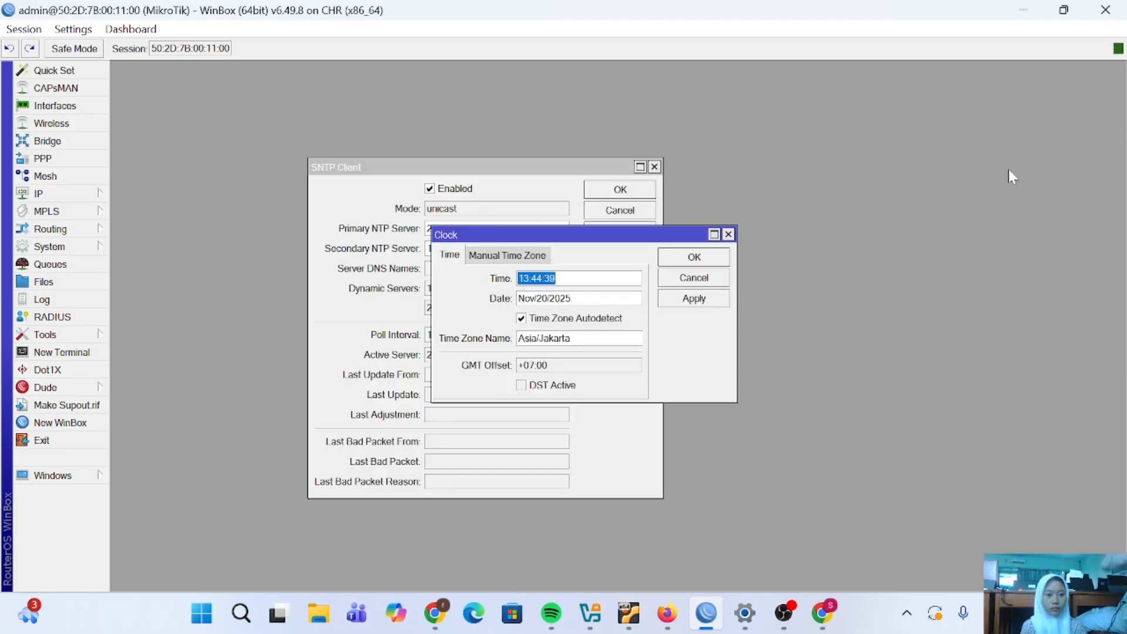
click(728, 235)
click(654, 167)
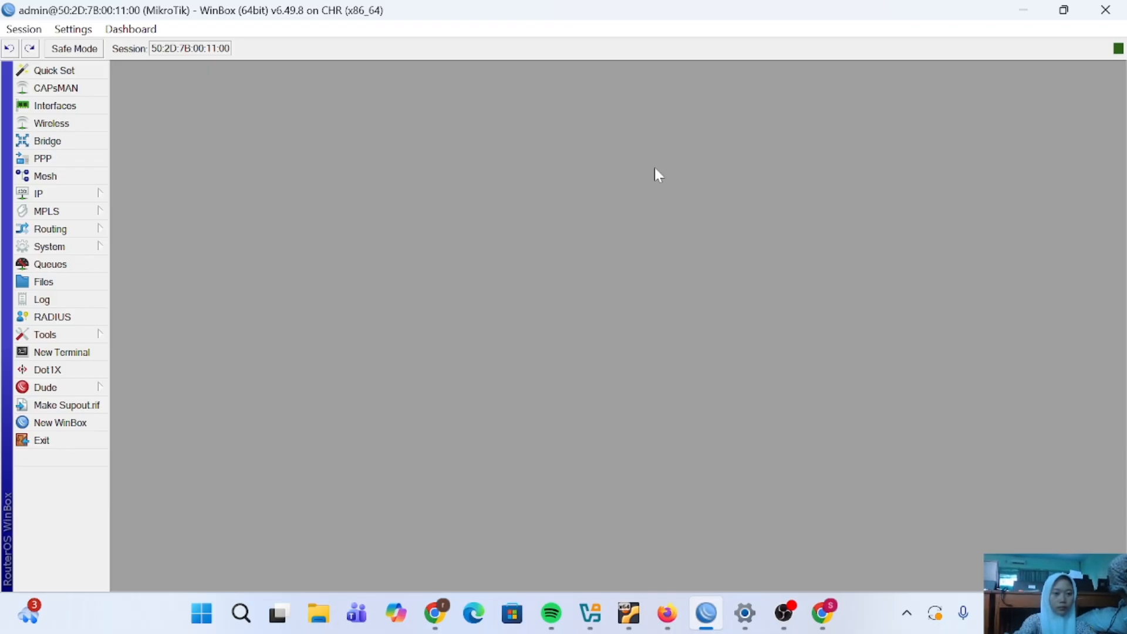
Step: Switch to the PNETLab topology, open the chrome node's console to check the youtube.com page, and close the console
click(668, 614)
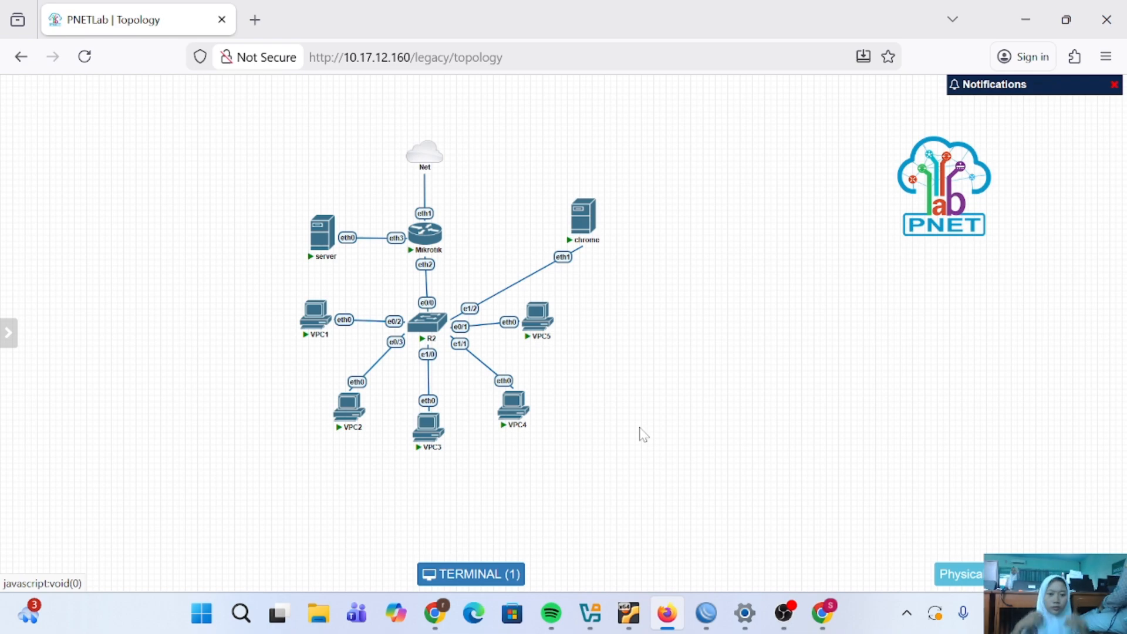
mouse_move(587, 223)
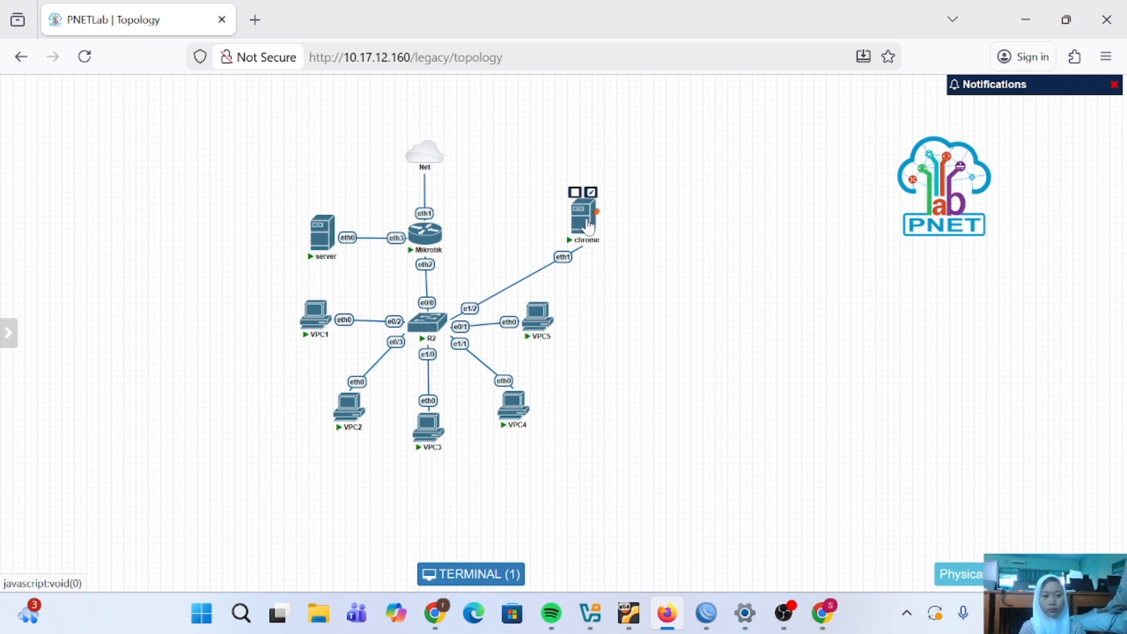
click(589, 225)
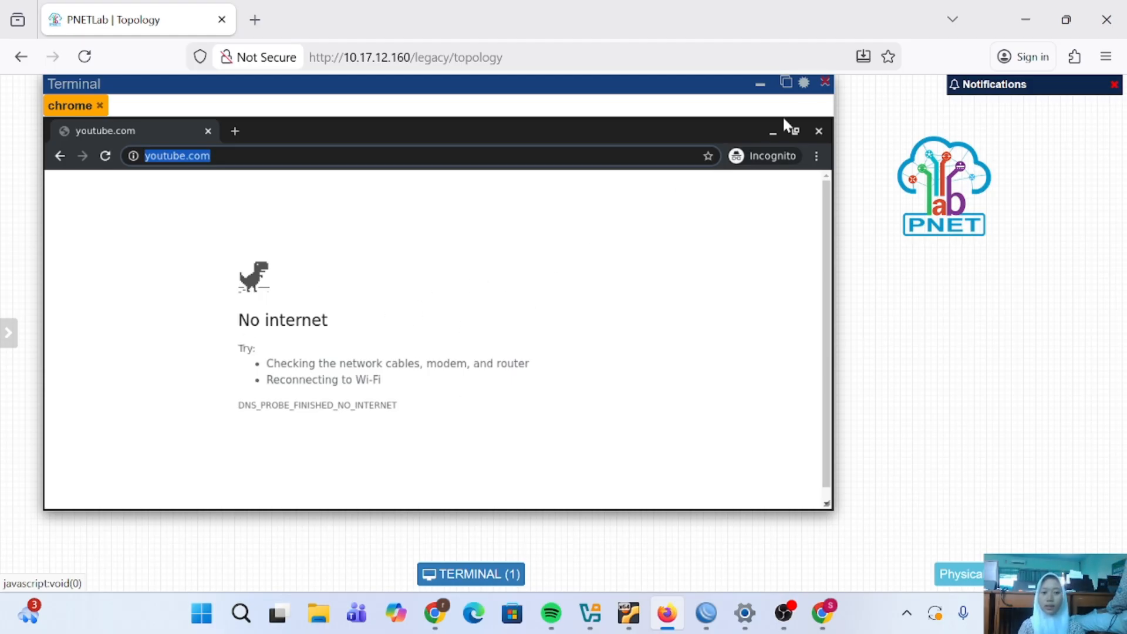
click(827, 84)
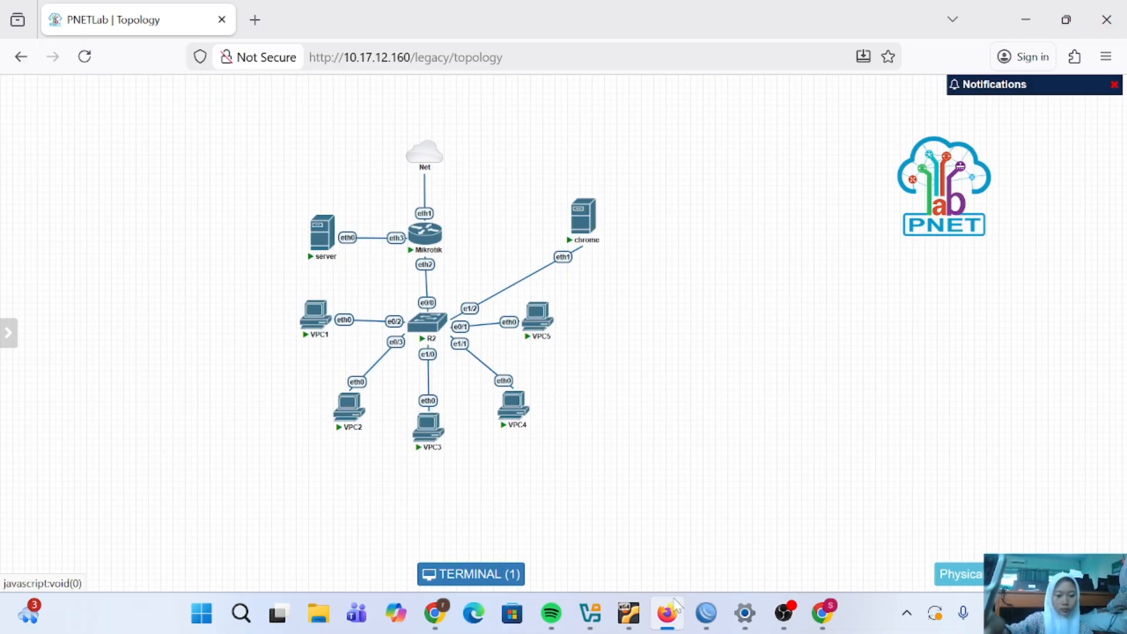
Step: Switch to the Canva firewall presentation, show it full screen from the topics slide and advance to the next slide
click(826, 621)
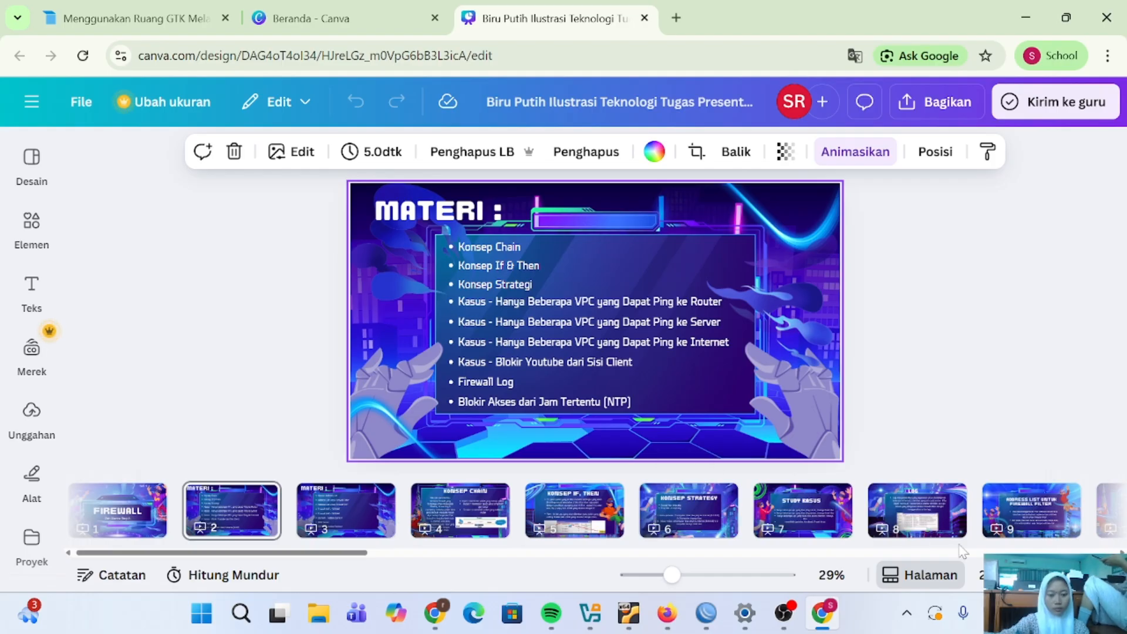
click(1071, 575)
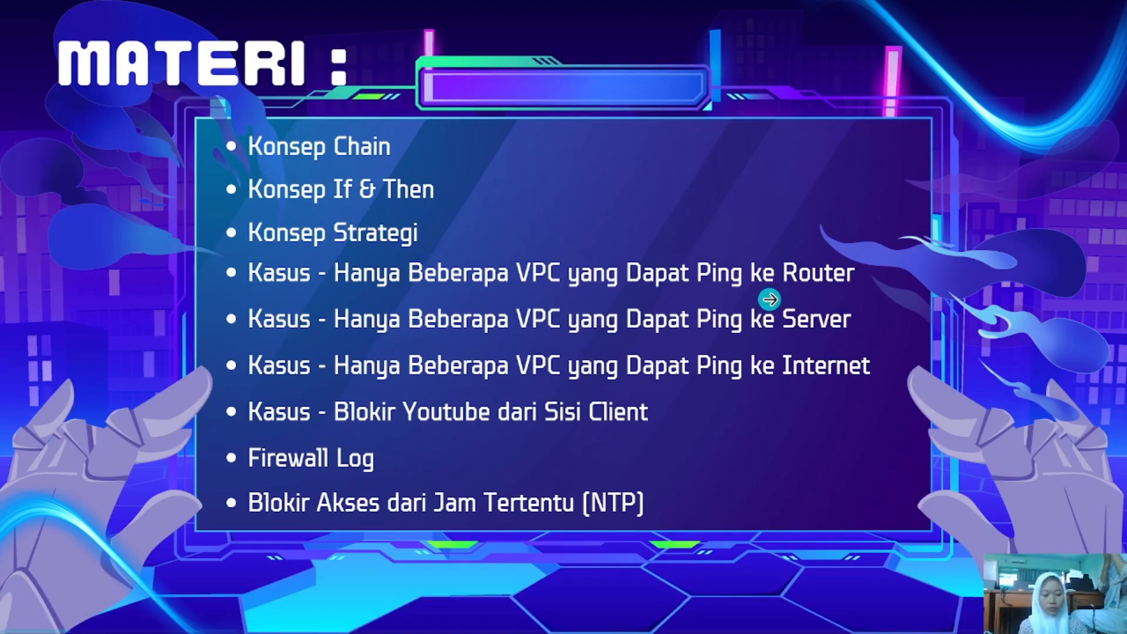
click(769, 300)
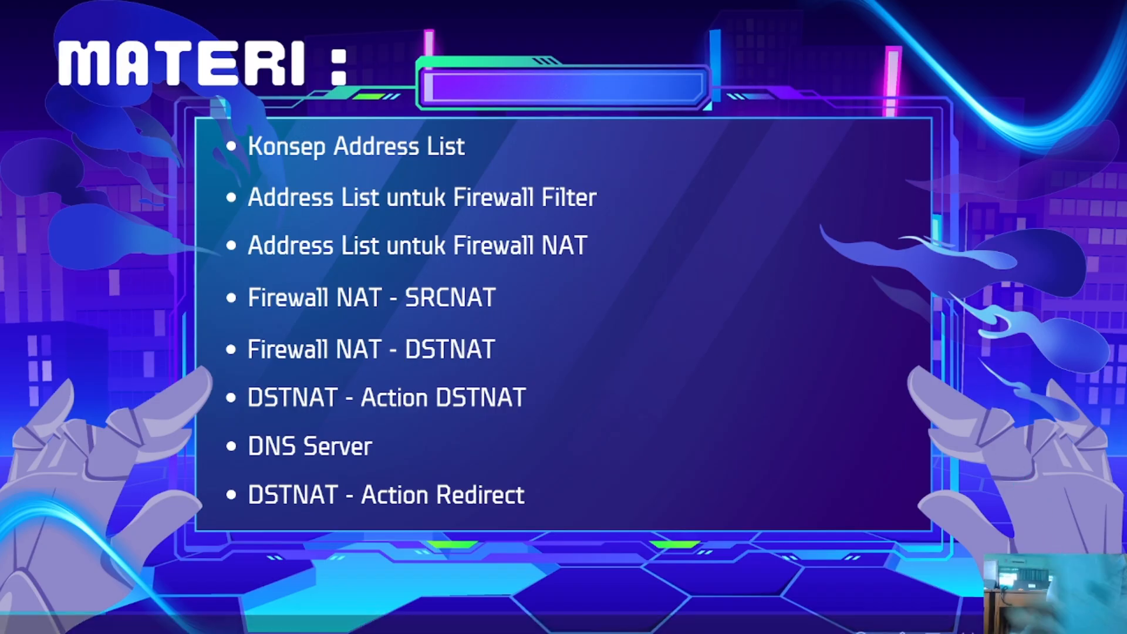
Step: Leave the full-screen slides, switch to WinBox and open a new entry form in the IP firewall's address lists
click(932, 611)
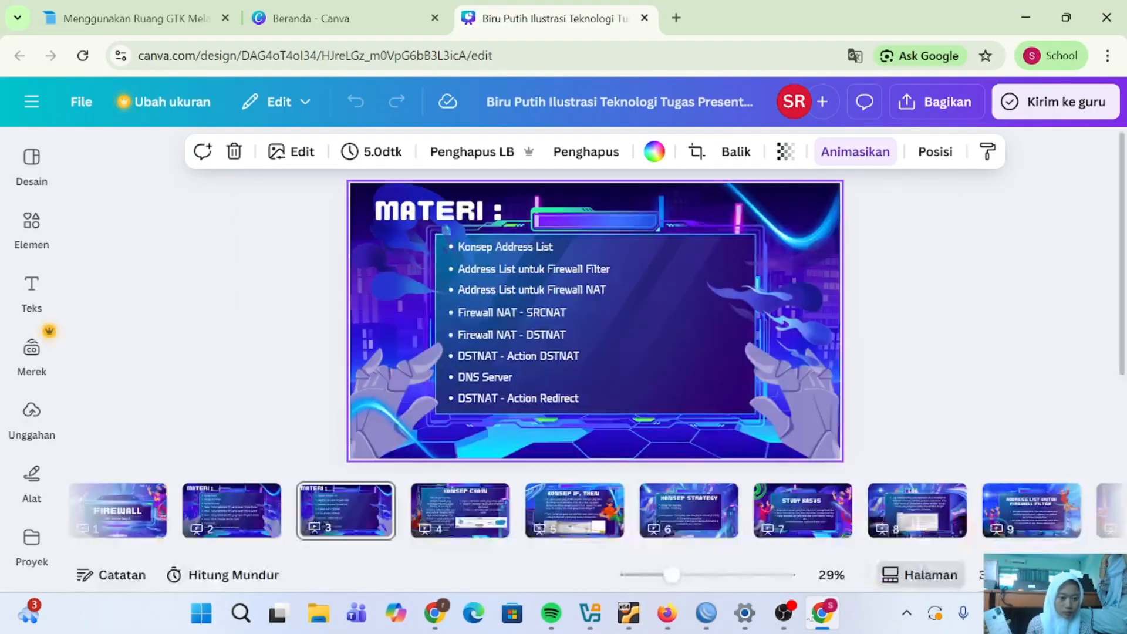
click(701, 616)
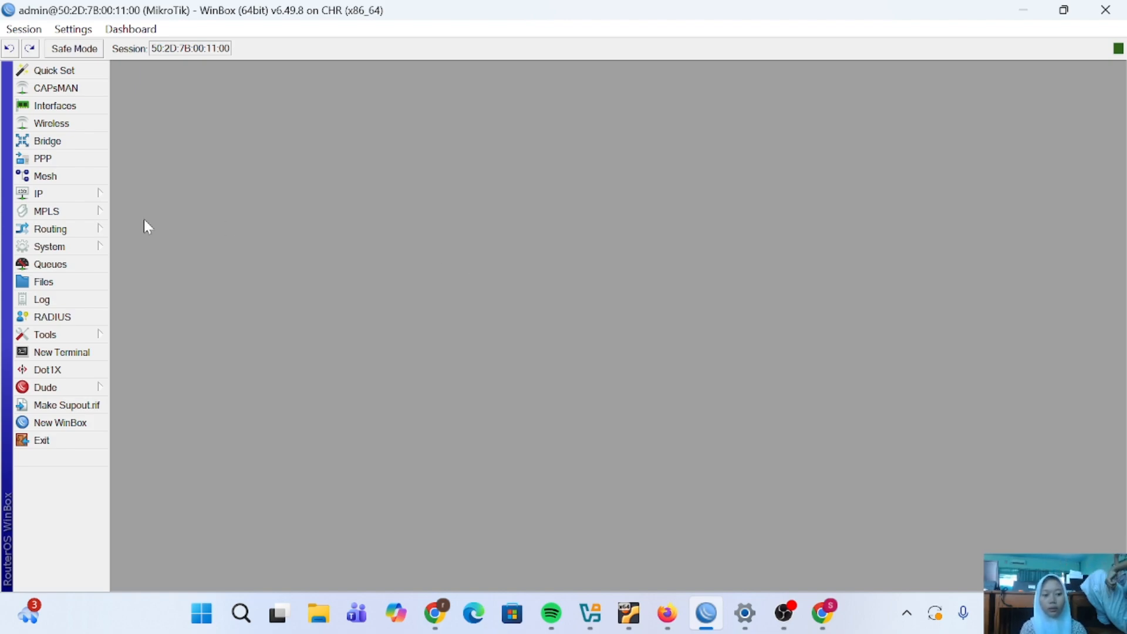
click(74, 197)
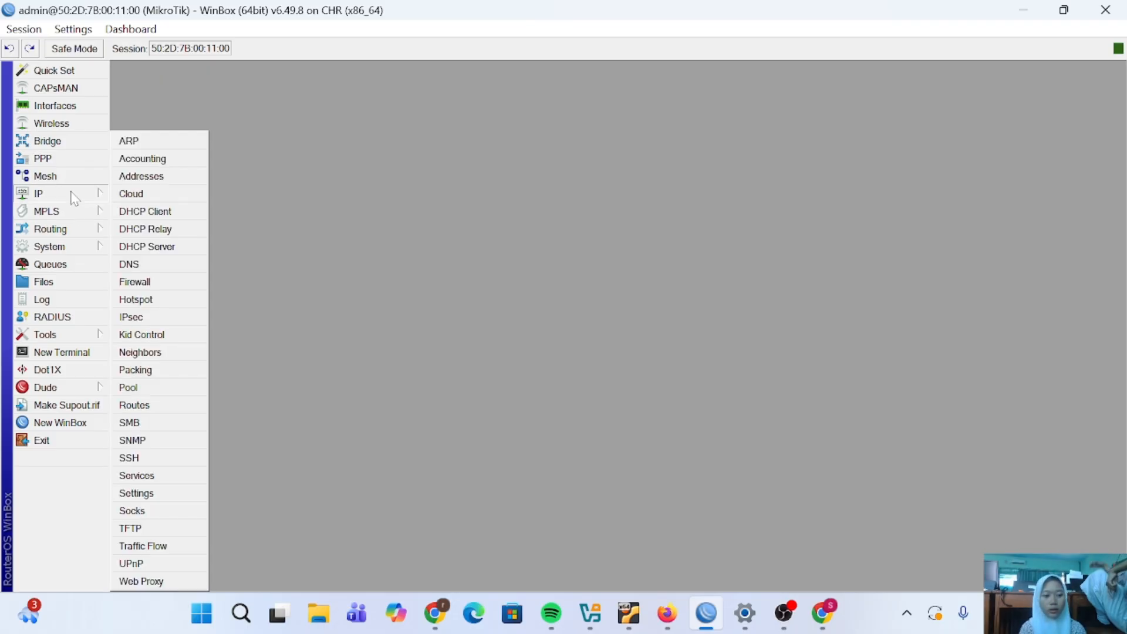
click(164, 285)
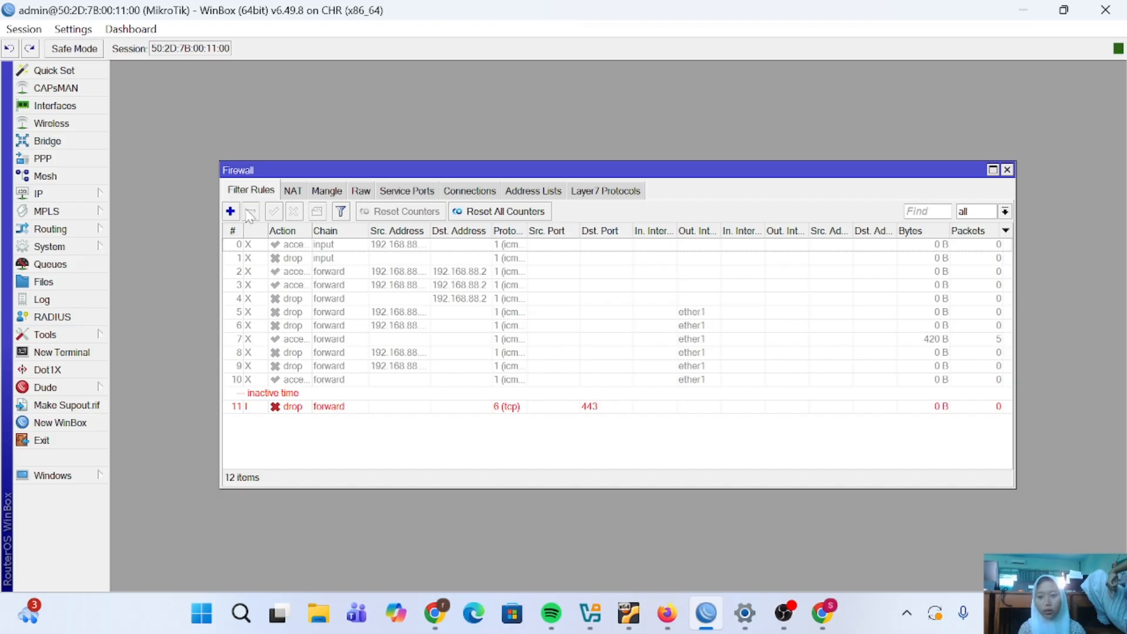
click(545, 192)
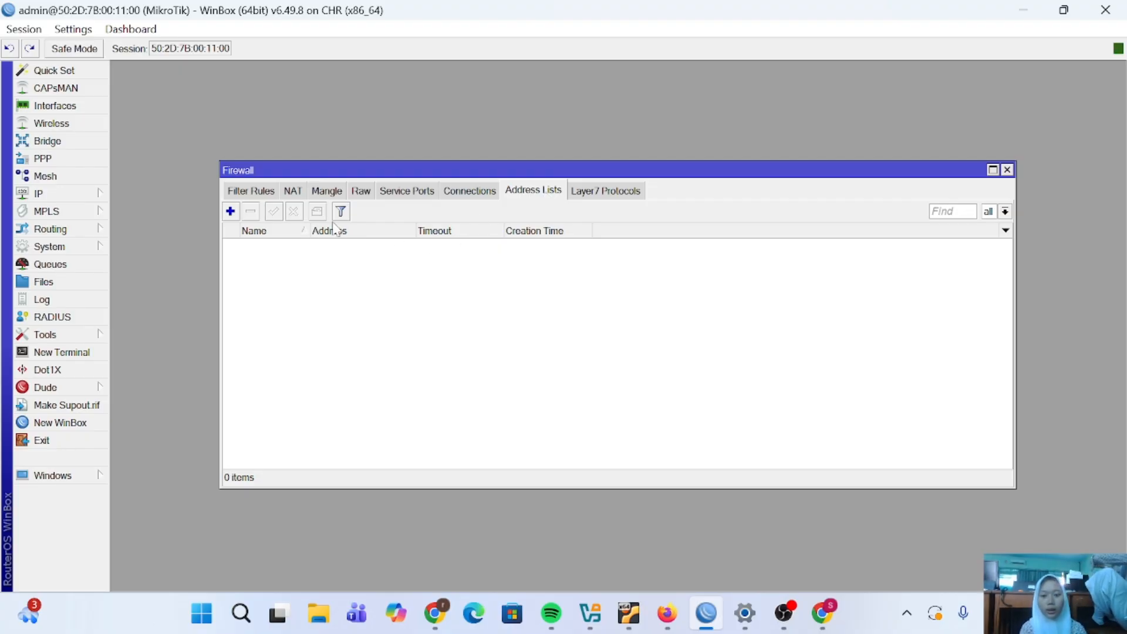
click(231, 212)
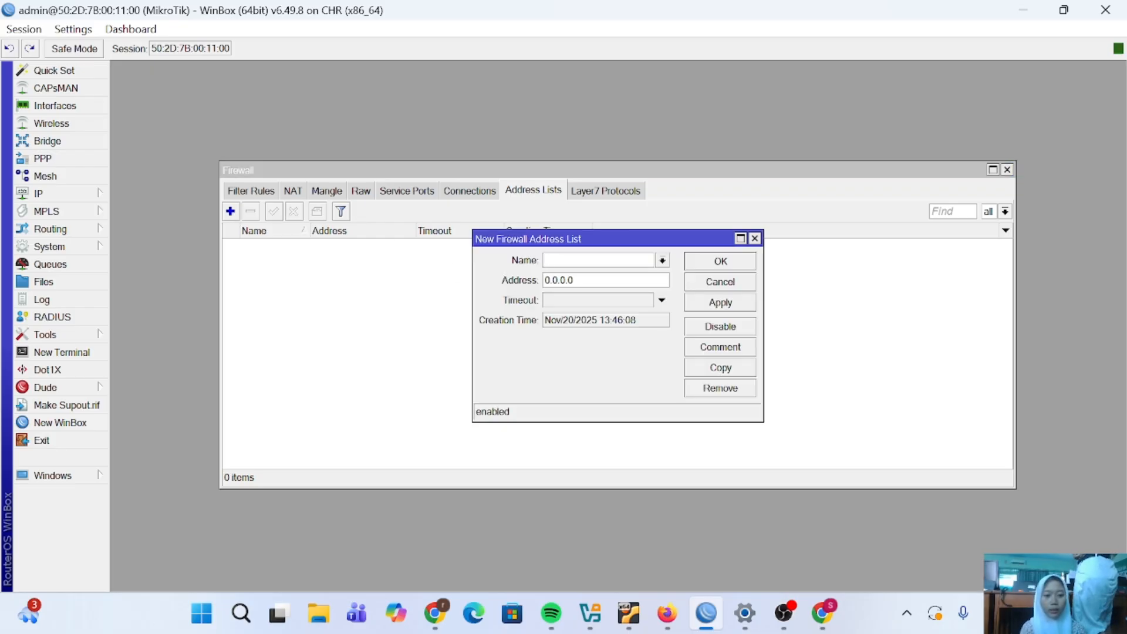
Step: Save a firewall address list entry named client nakal with the address 192.168.1.10
text(client )
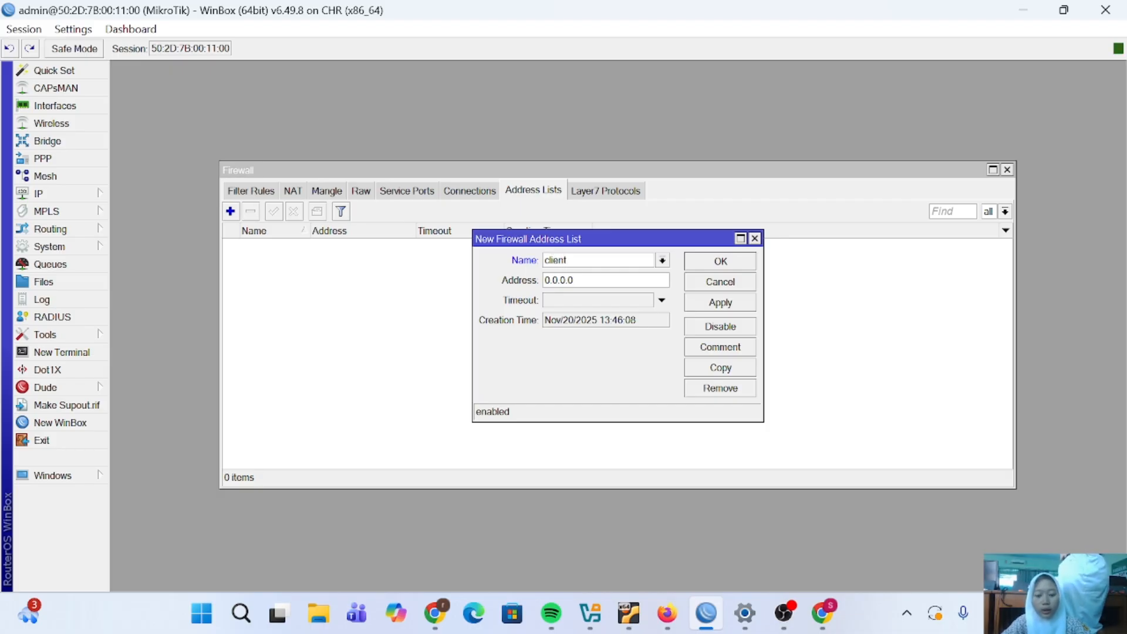
text(nakal)
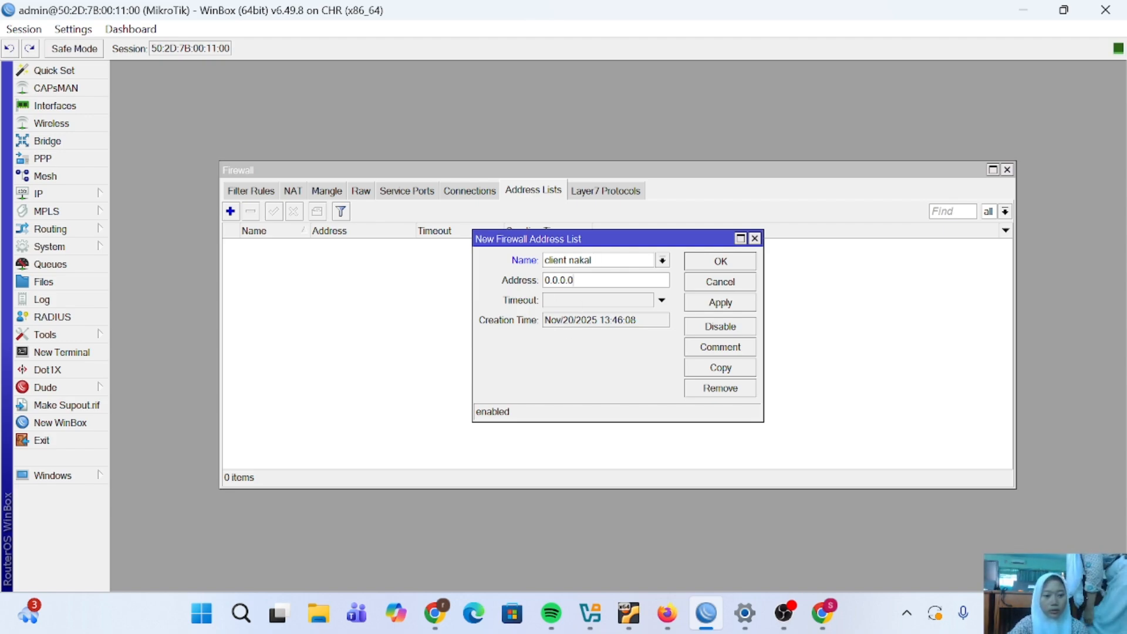
key(BackSpace)
key(BackSpace)
key(BackSpace)
key(BackSpace)
key(BackSpace)
key(BackSpace)
key(BackSpace)
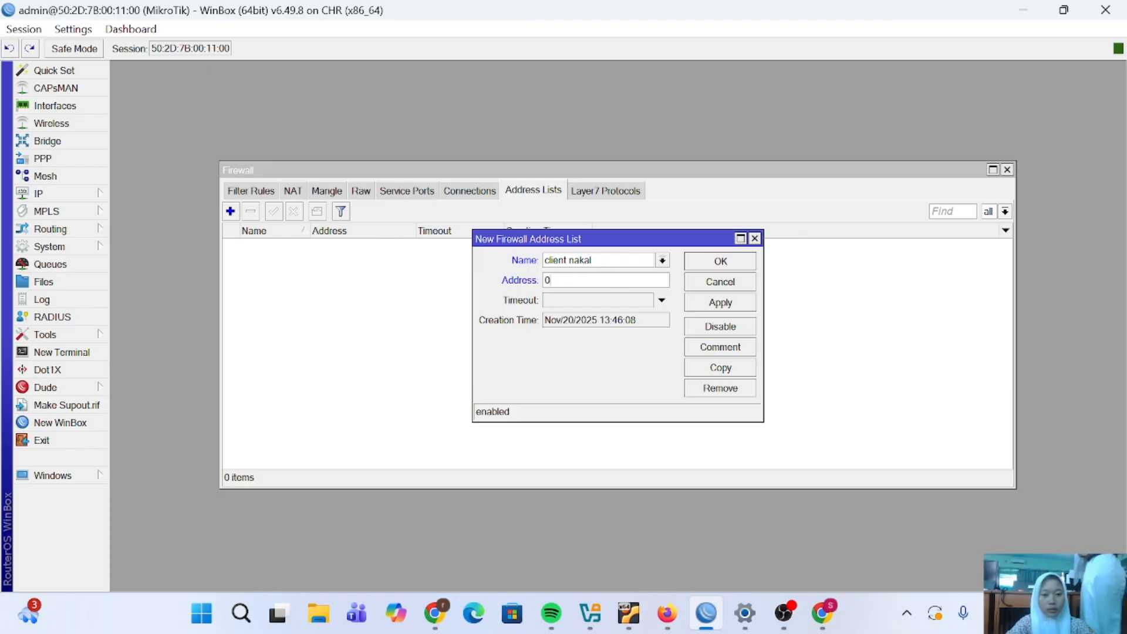
text(192)
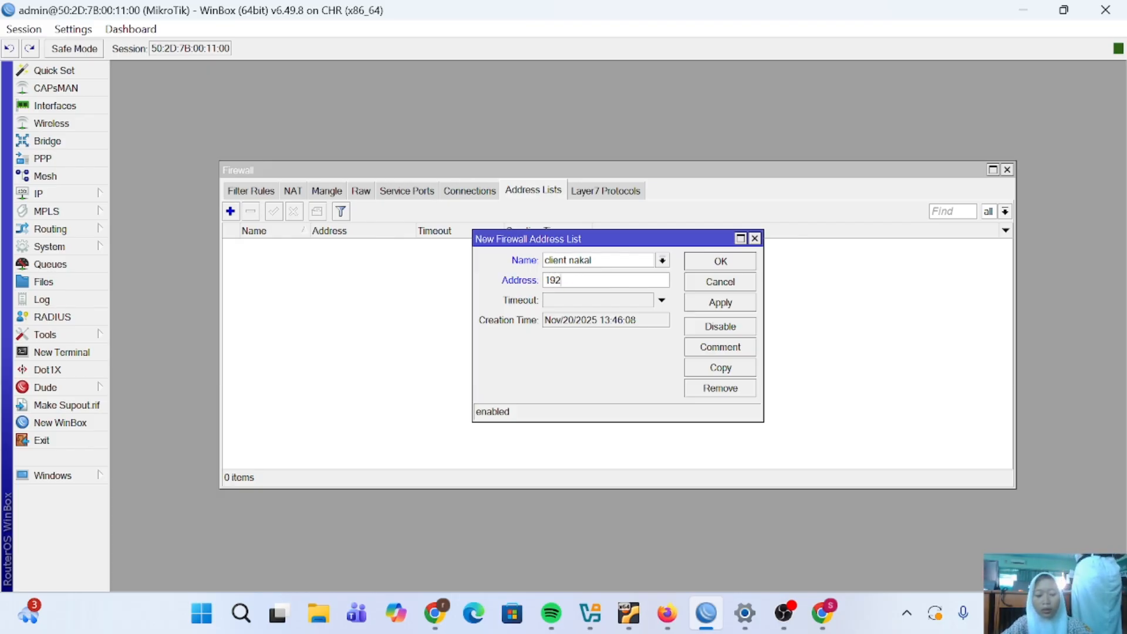
text(.168)
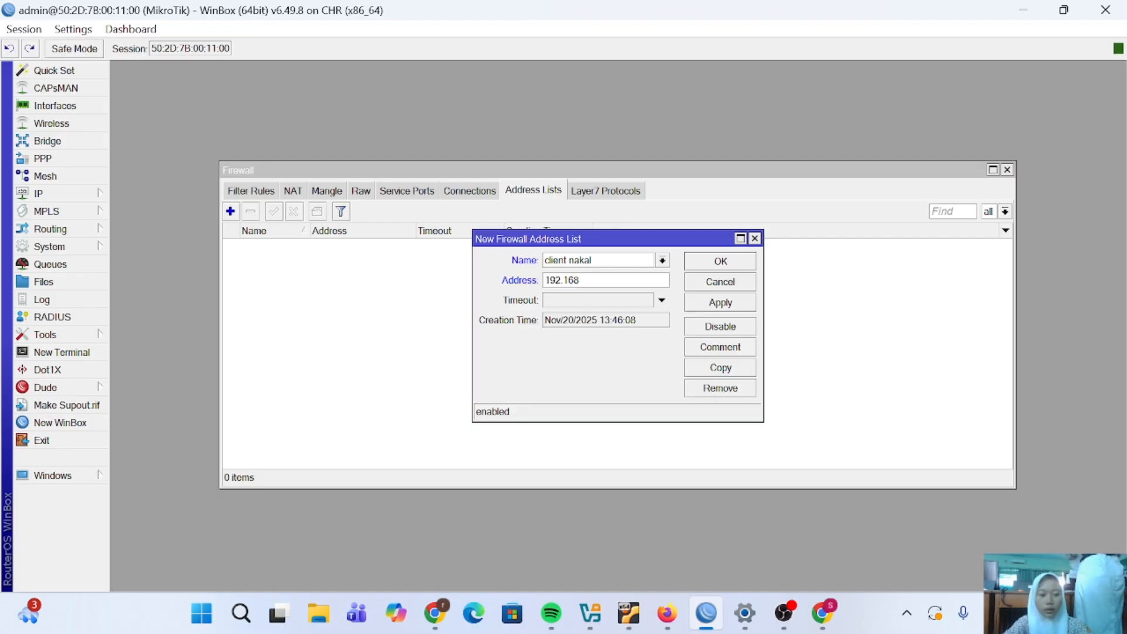
text(.1.10)
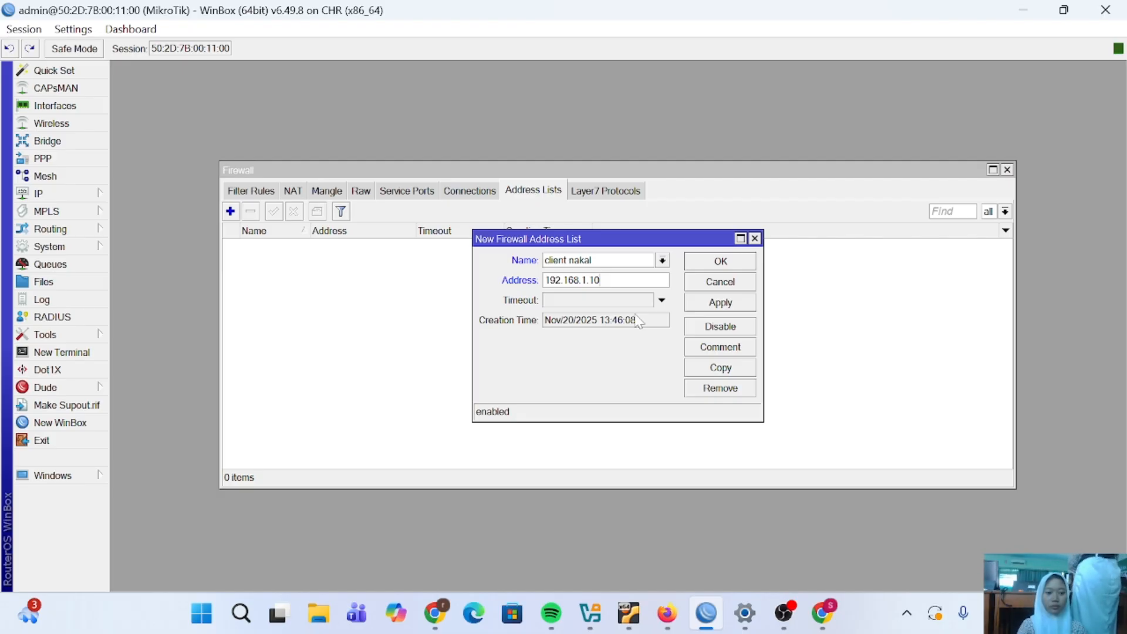
click(730, 304)
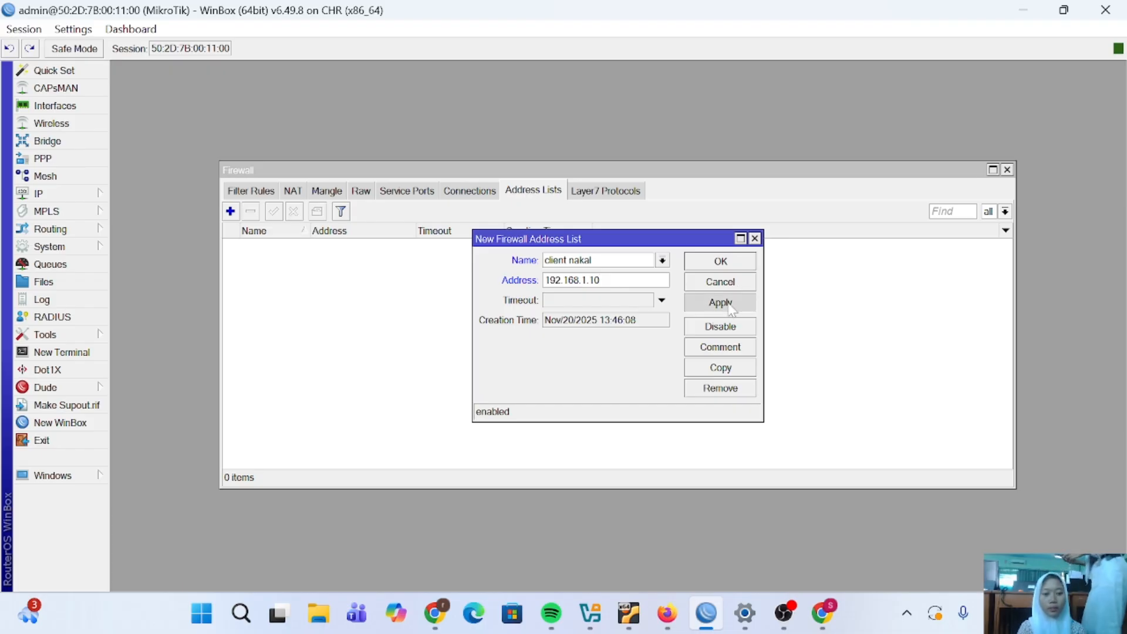
click(731, 261)
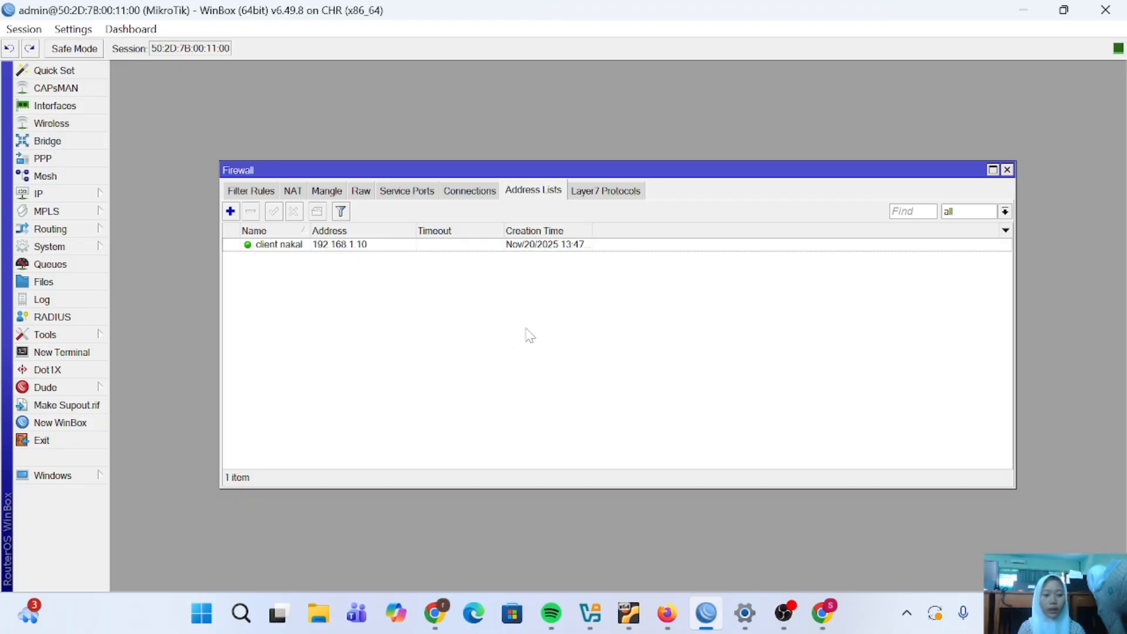
Step: Start another firewall address list entry and name it client nakal
click(231, 212)
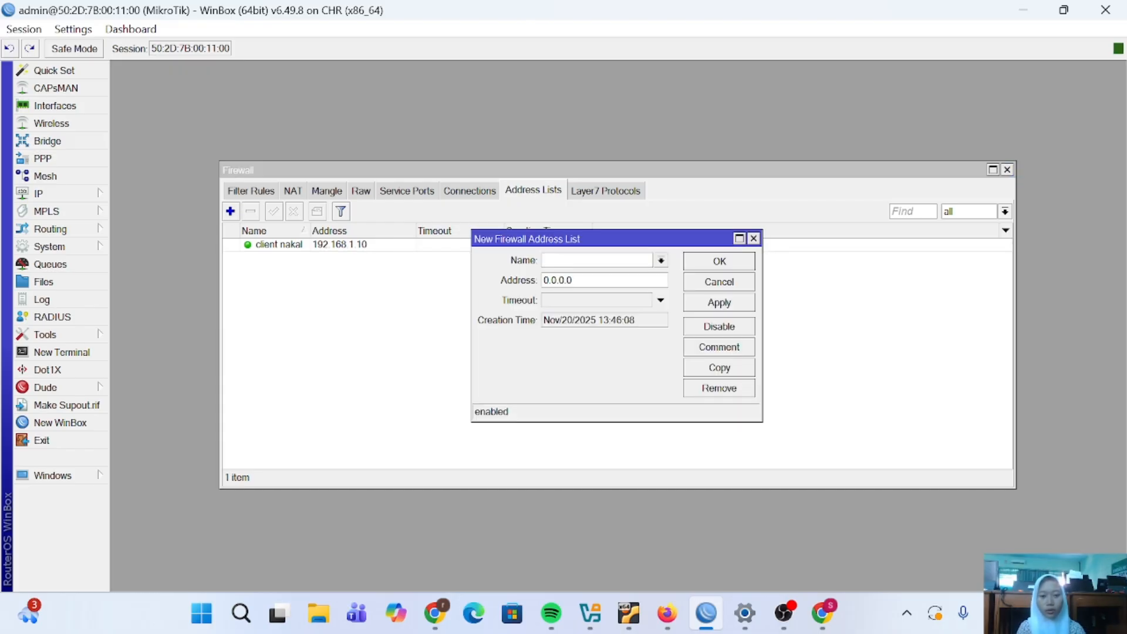
text(cli)
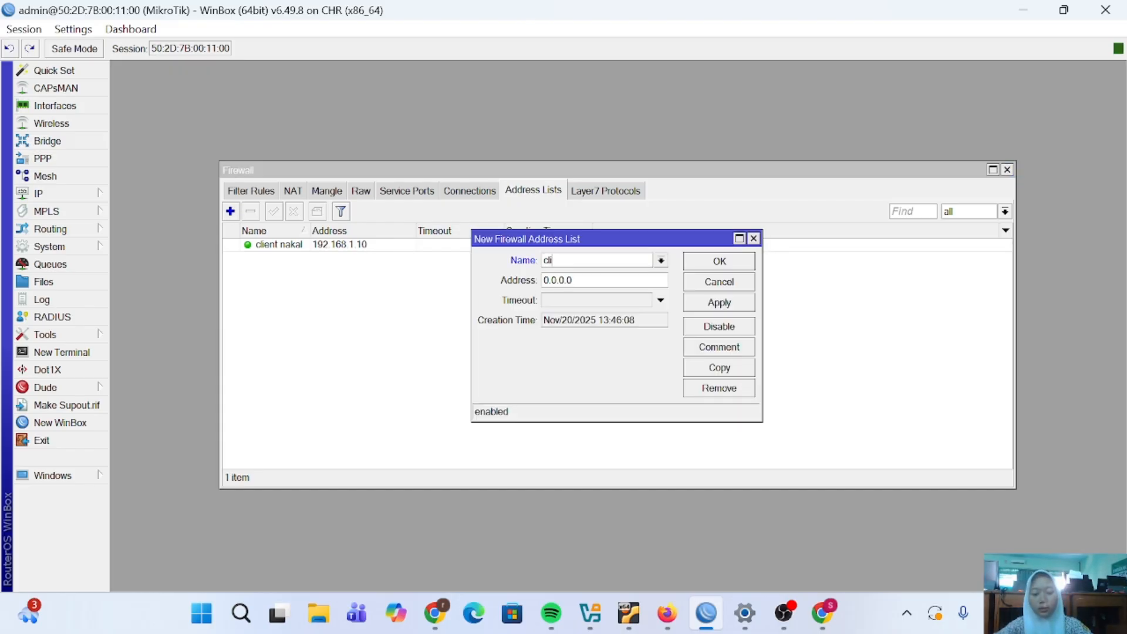
text(ent nakal)
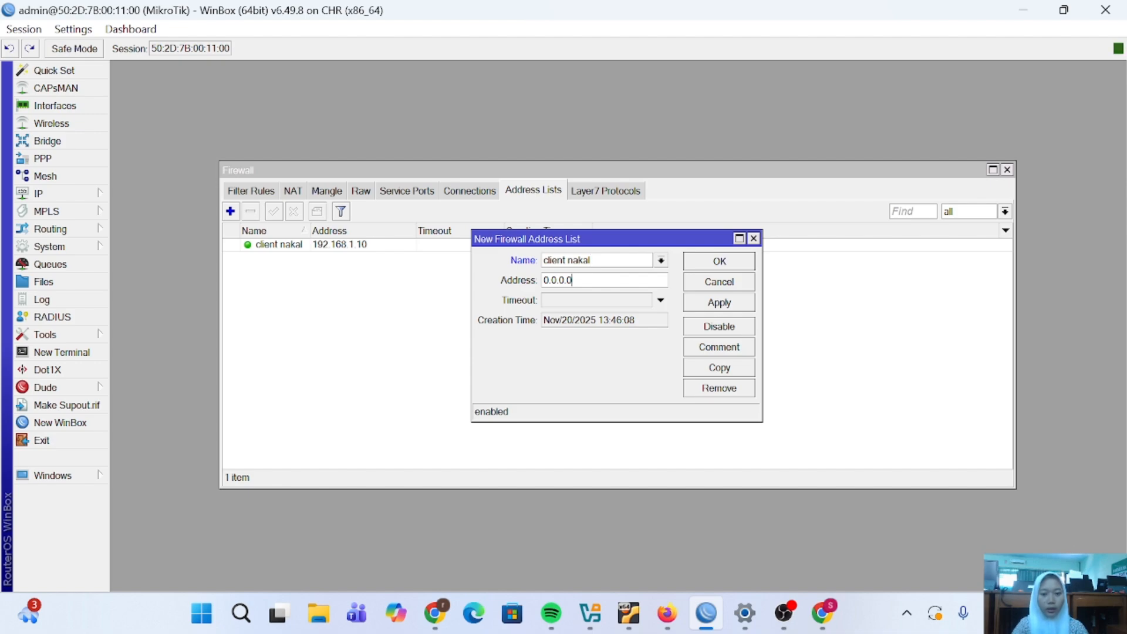
Step: Try to apply the new entry with the address range 192.168.1.50 - 192.168.1.60
key(BackSpace)
key(BackSpace)
key(BackSpace)
key(BackSpace)
key(BackSpace)
key(BackSpace)
key(BackSpace)
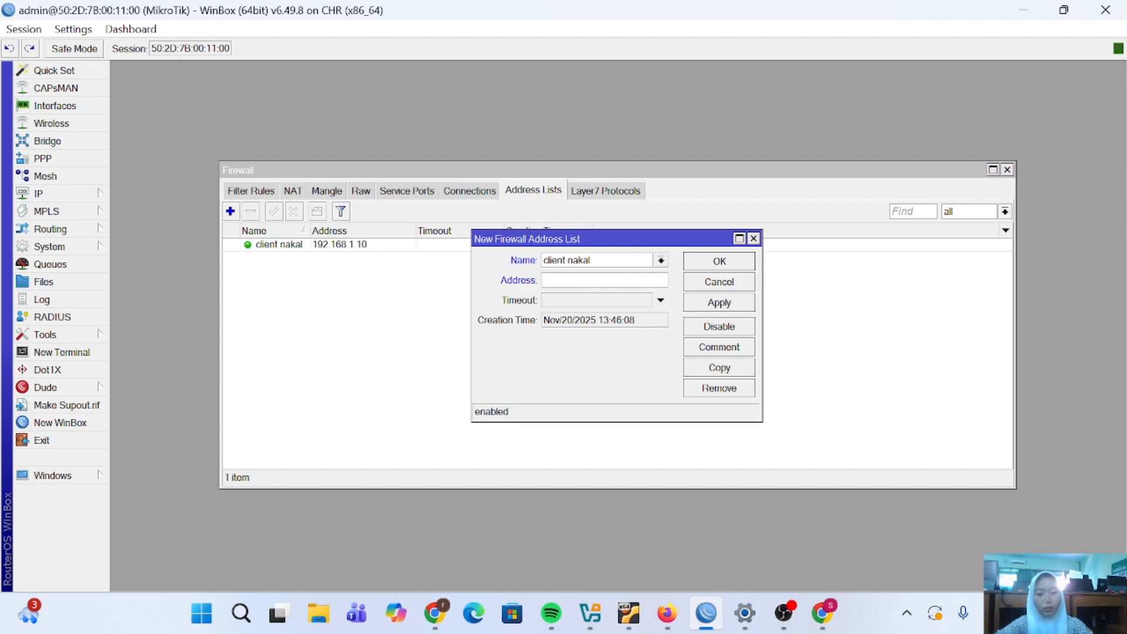
text(192.)
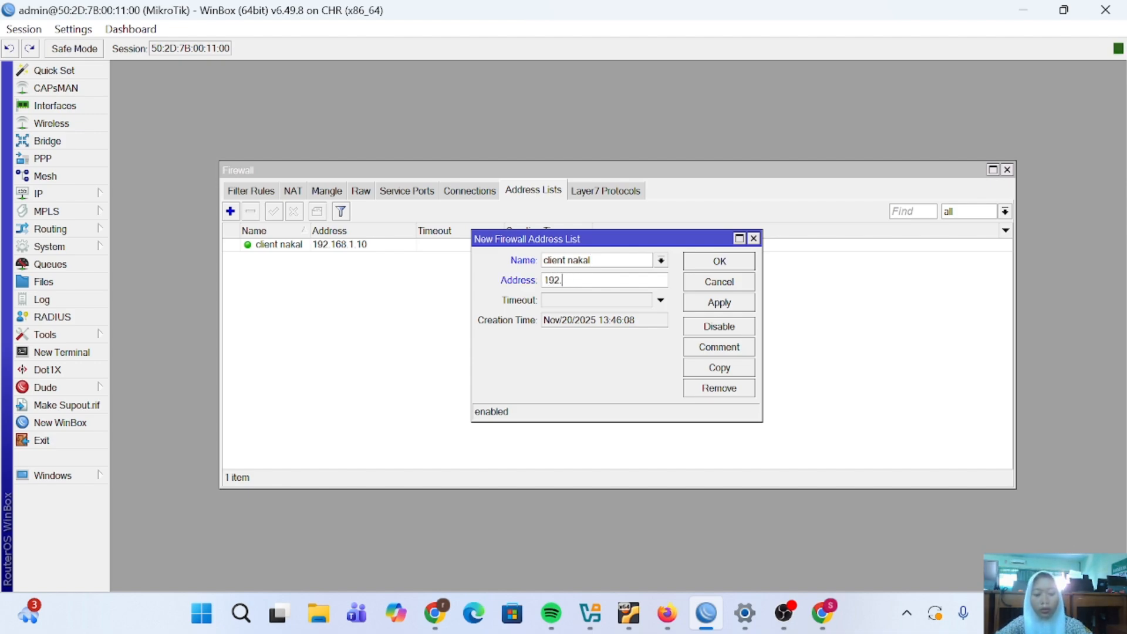
text(168)
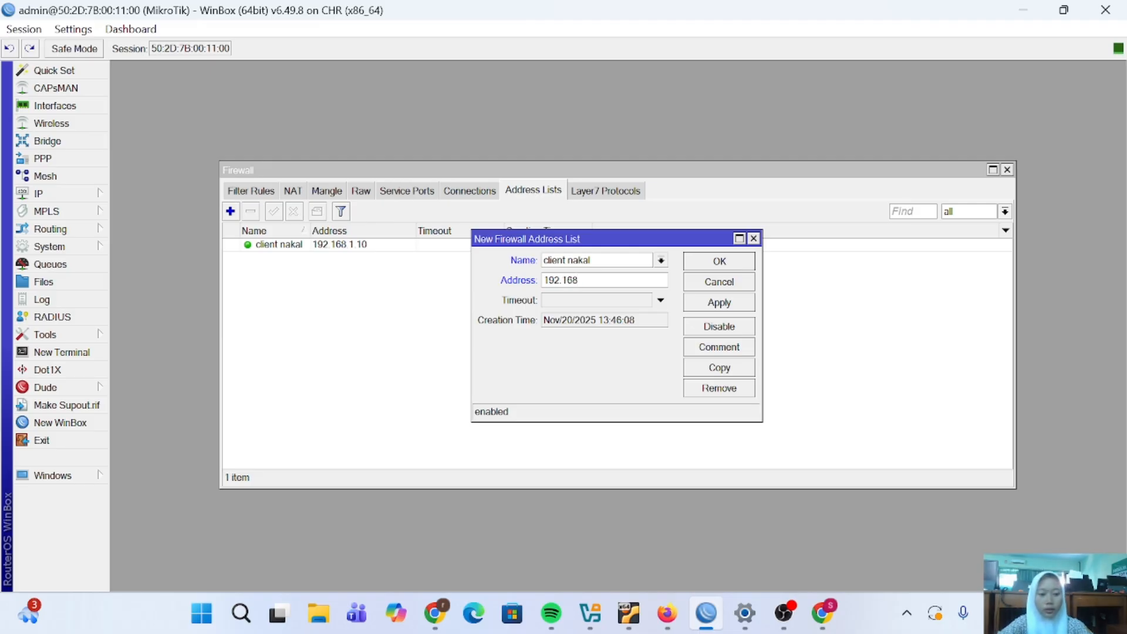
text(.1)
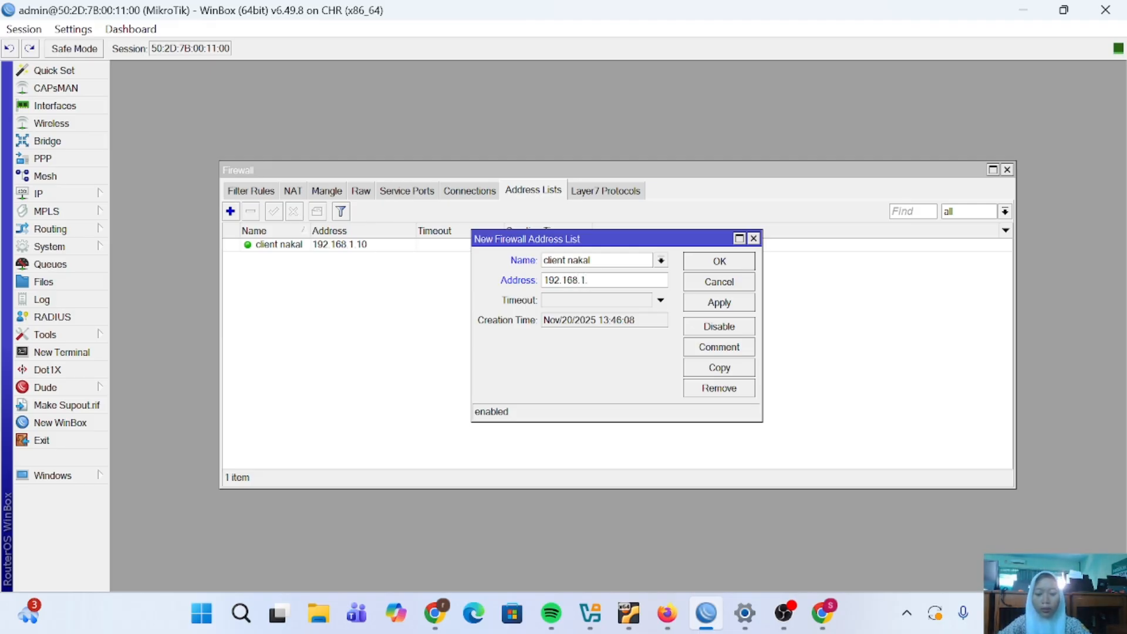
text(.50 )
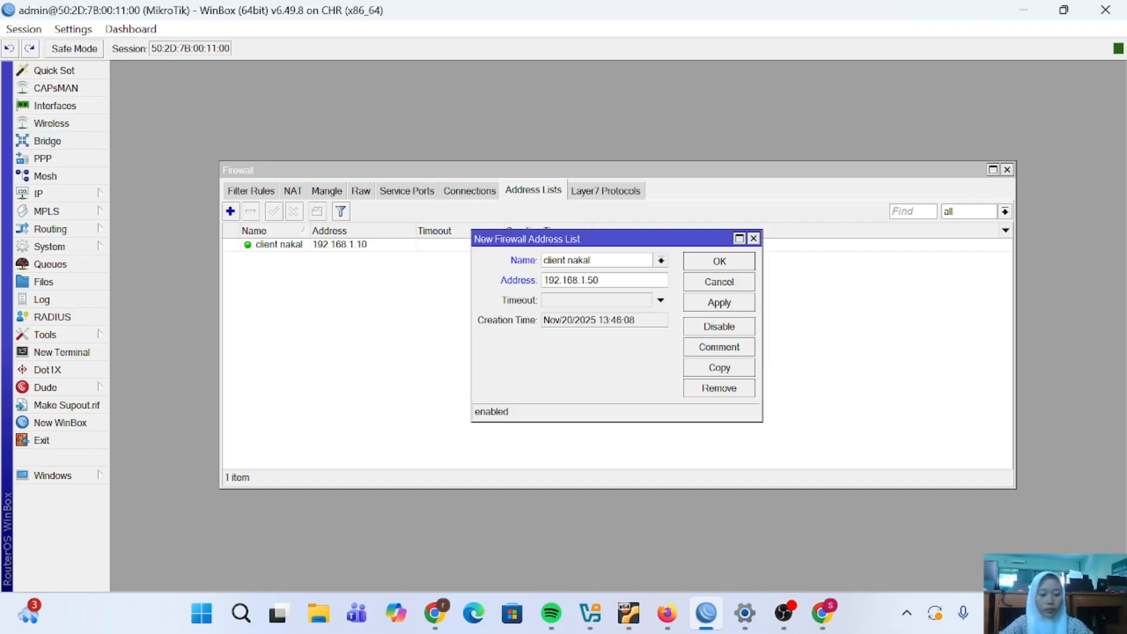
text(- 192.1)
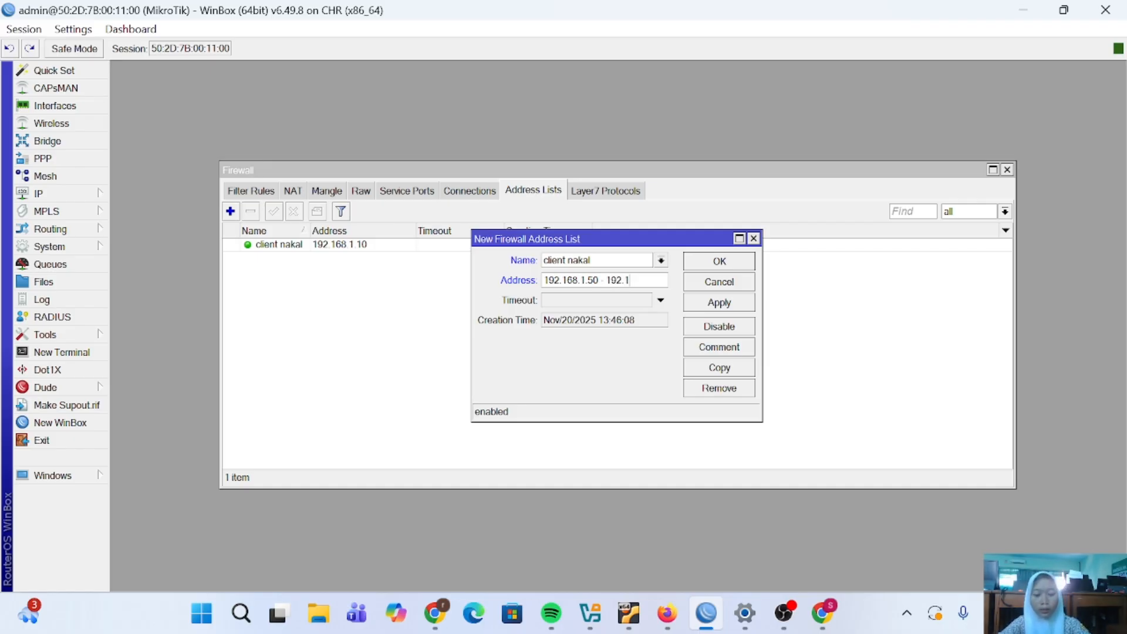
text(68.)
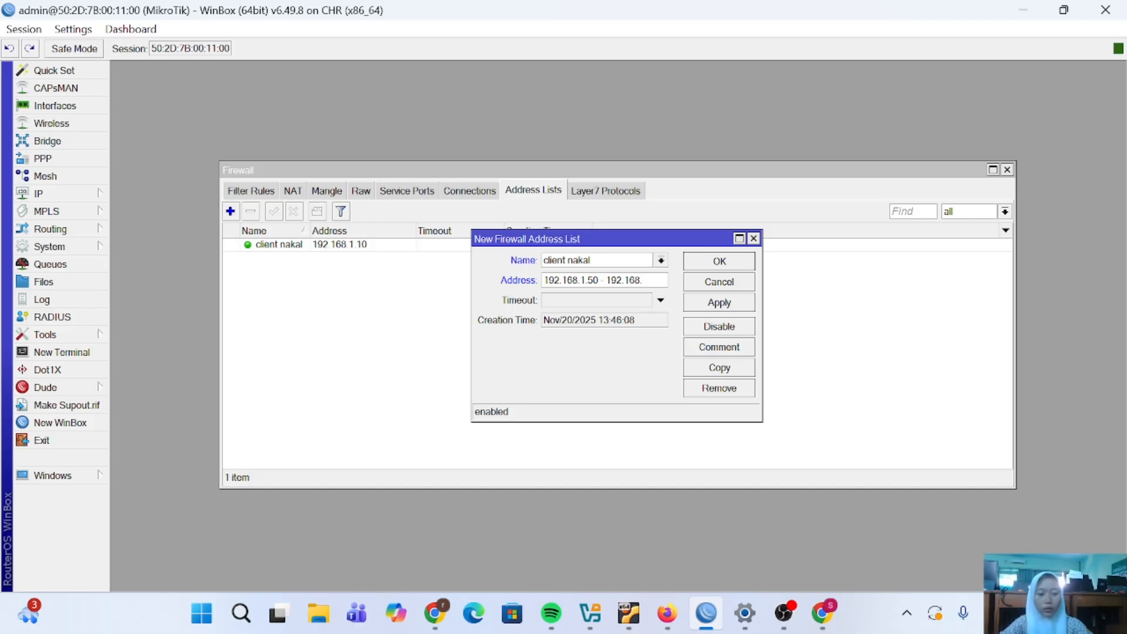
text(1.6)
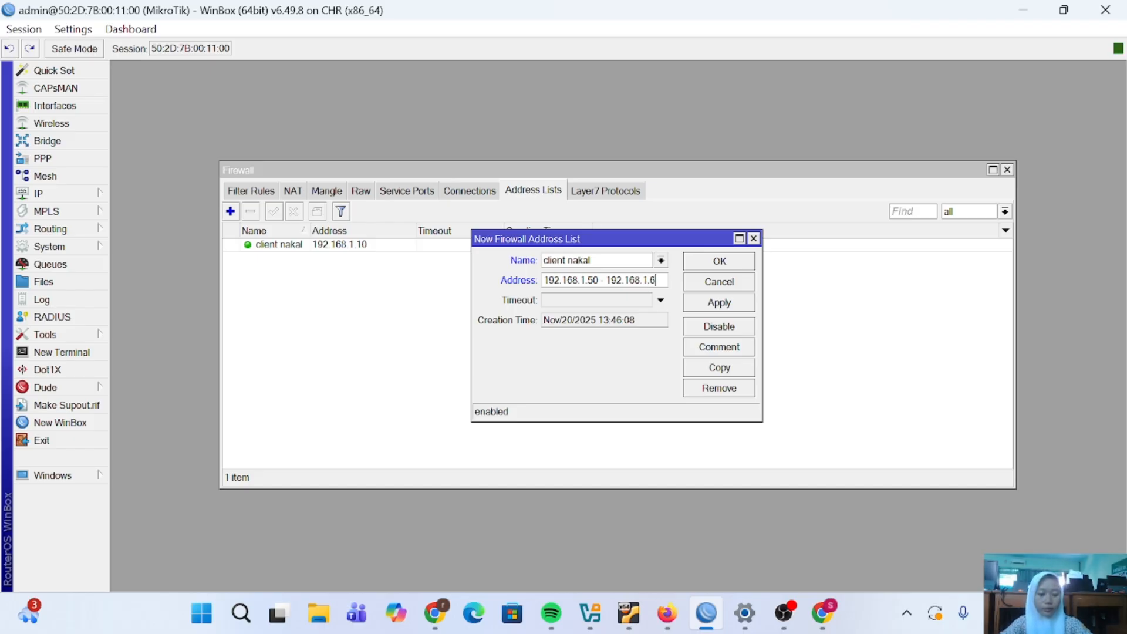
text(0)
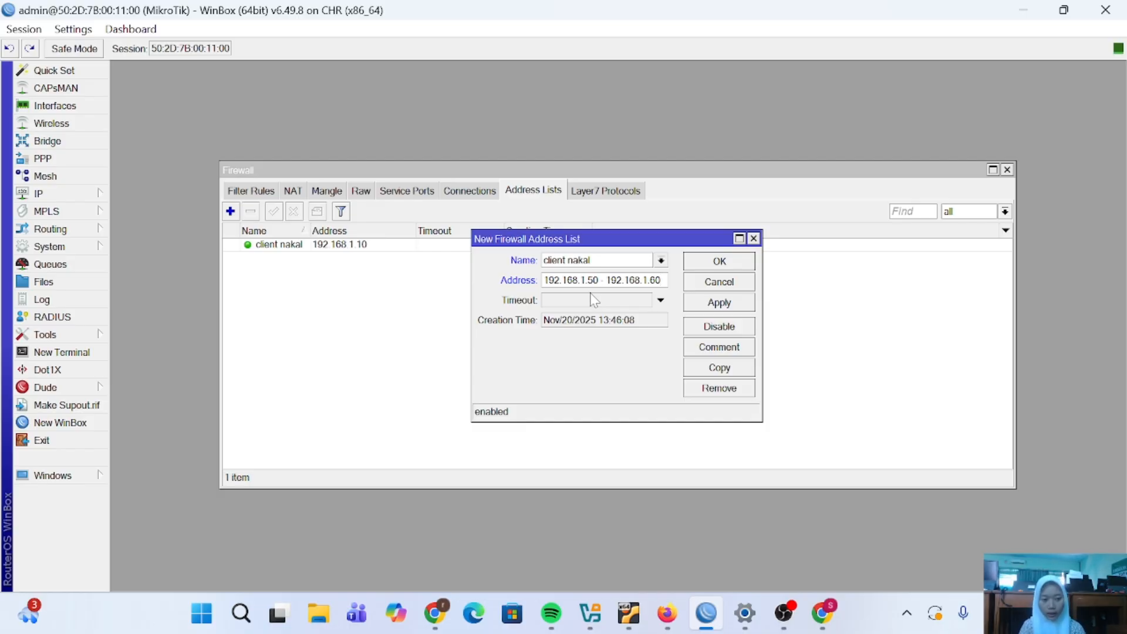
click(731, 306)
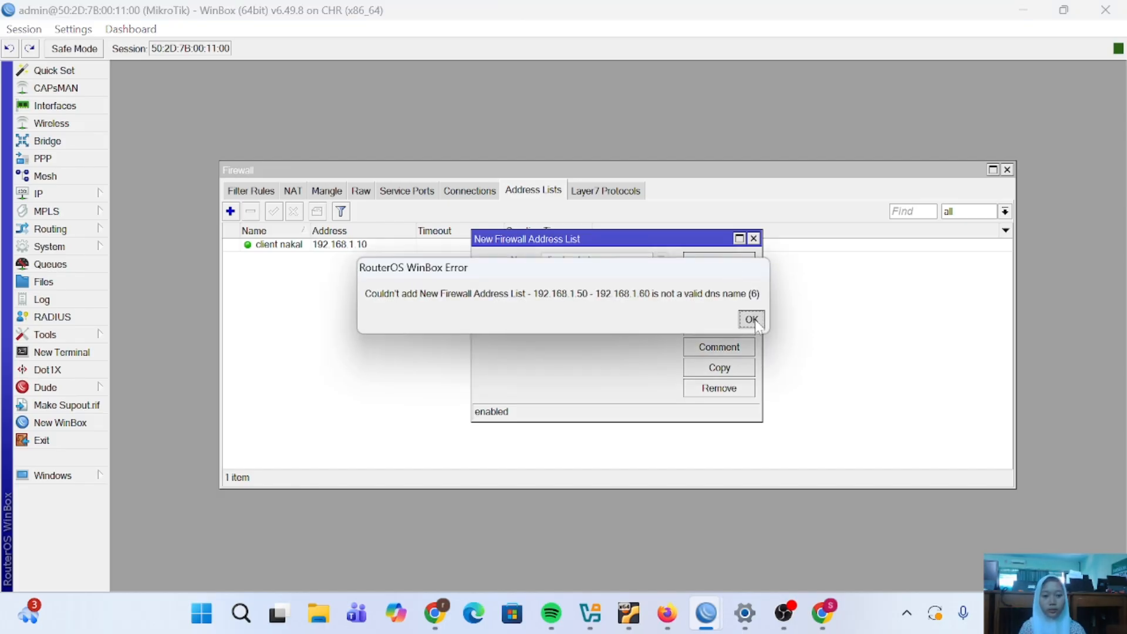
click(753, 319)
Step: Try to apply the entry with its address shortened to the single host 192.168.1.50
click(662, 280)
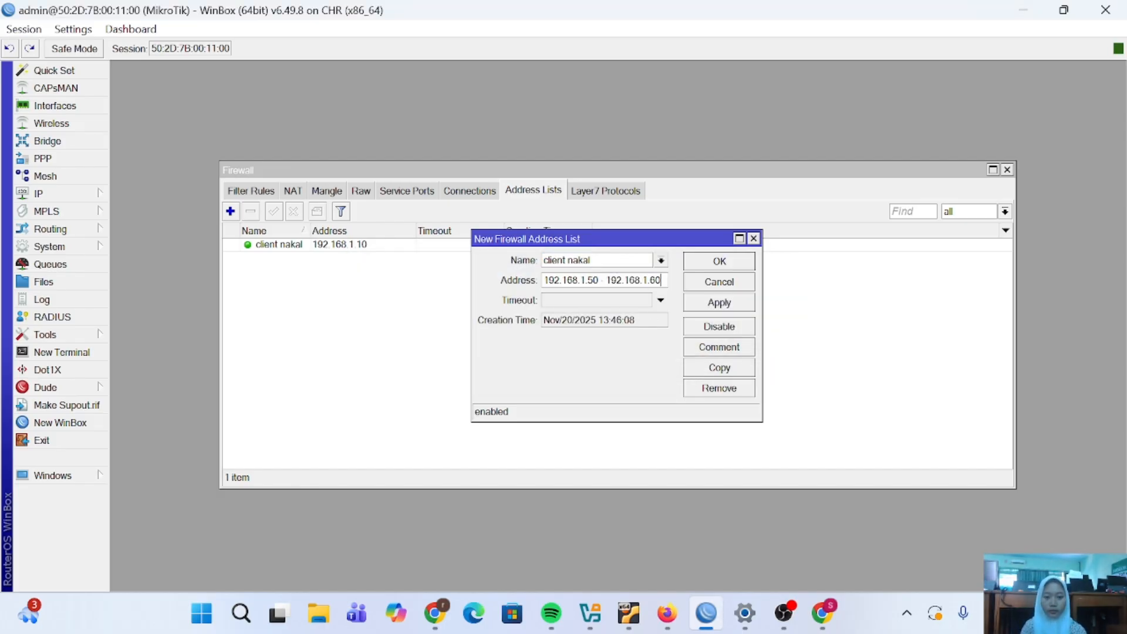
key(BackSpace)
key(BackSpace)
key(BackSpace)
key(BackSpace)
key(BackSpace)
key(BackSpace)
key(BackSpace)
key(BackSpace)
key(BackSpace)
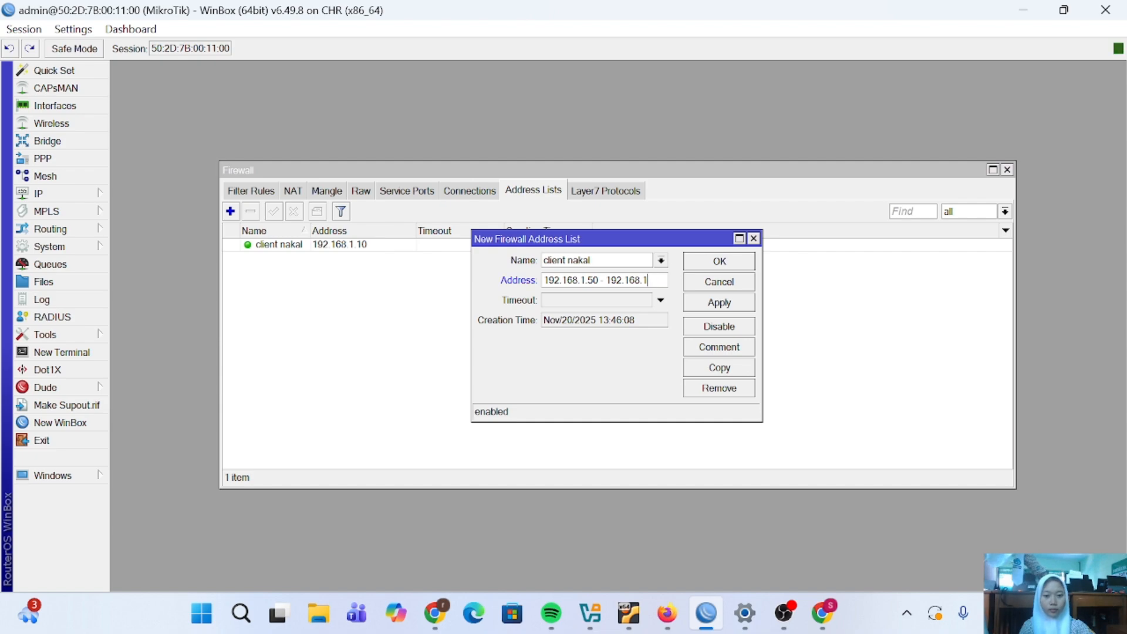
key(BackSpace)
key(BackSpace)
key(BackSpace)
key(BackSpace)
key(BackSpace)
key(BackSpace)
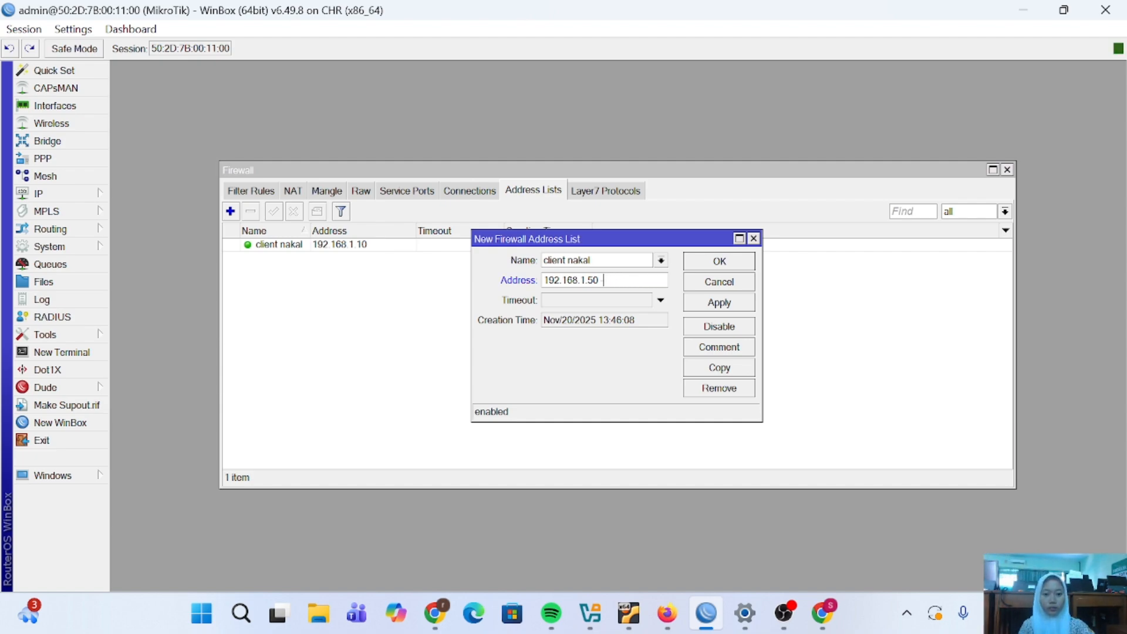
click(718, 304)
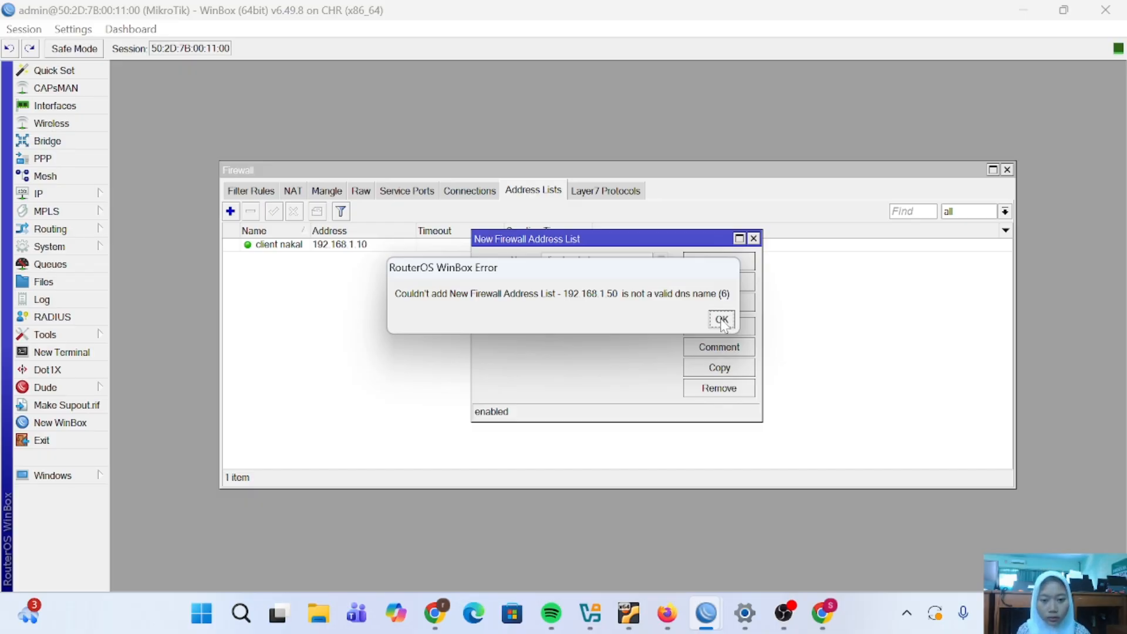
click(723, 321)
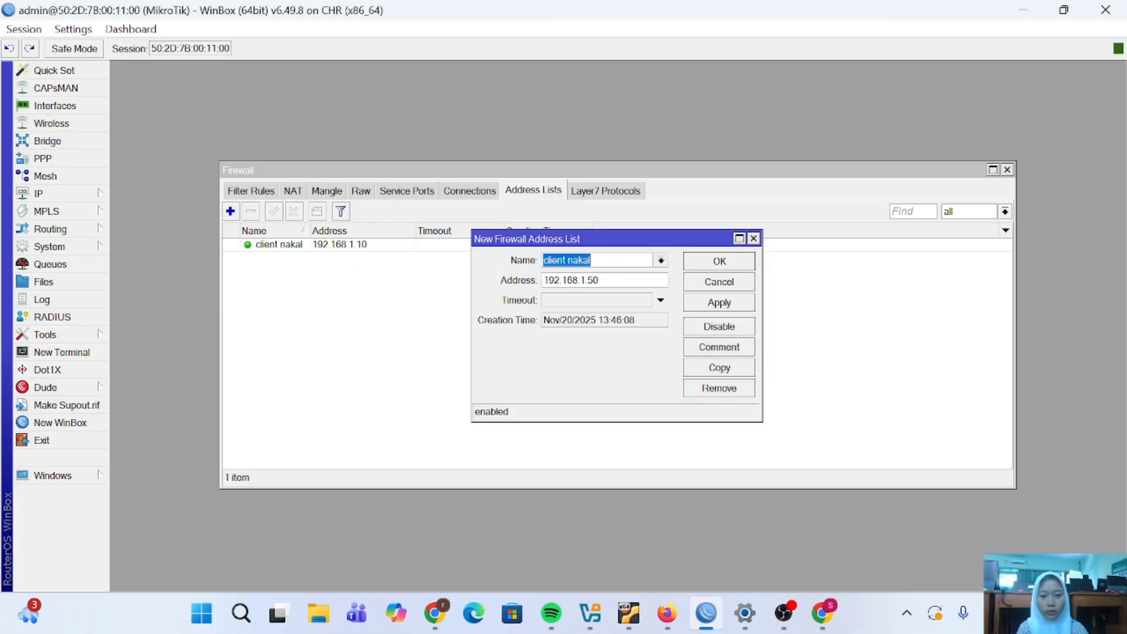
Step: Set the new entry's address to 192.168.1.60 and save it to the address list
click(602, 280)
key(BackSpace)
key(BackSpace)
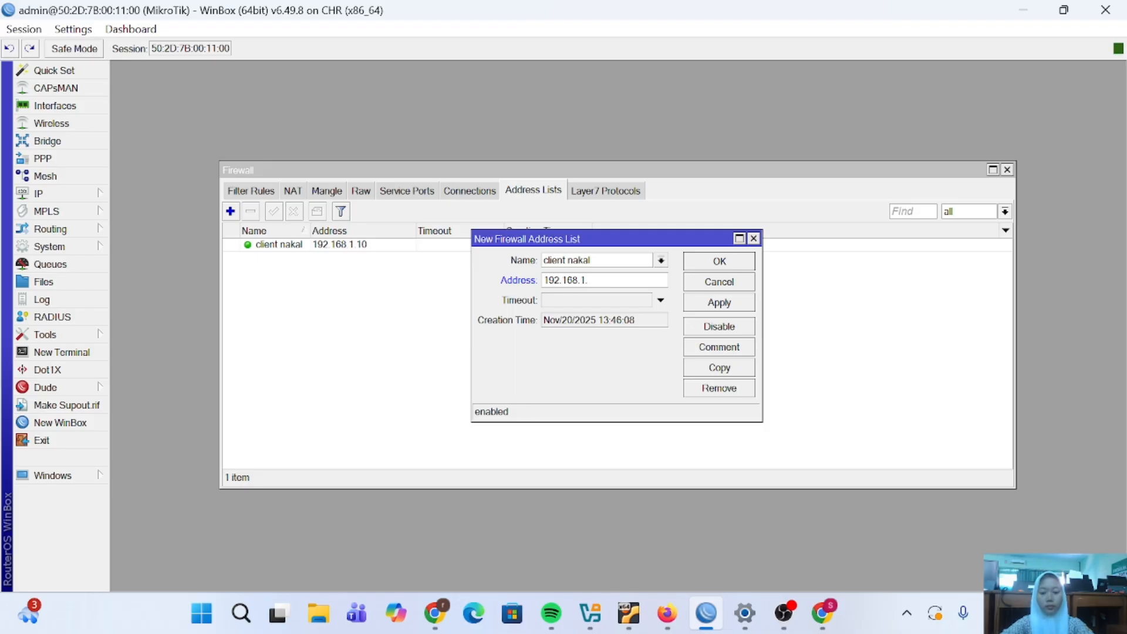
text(60)
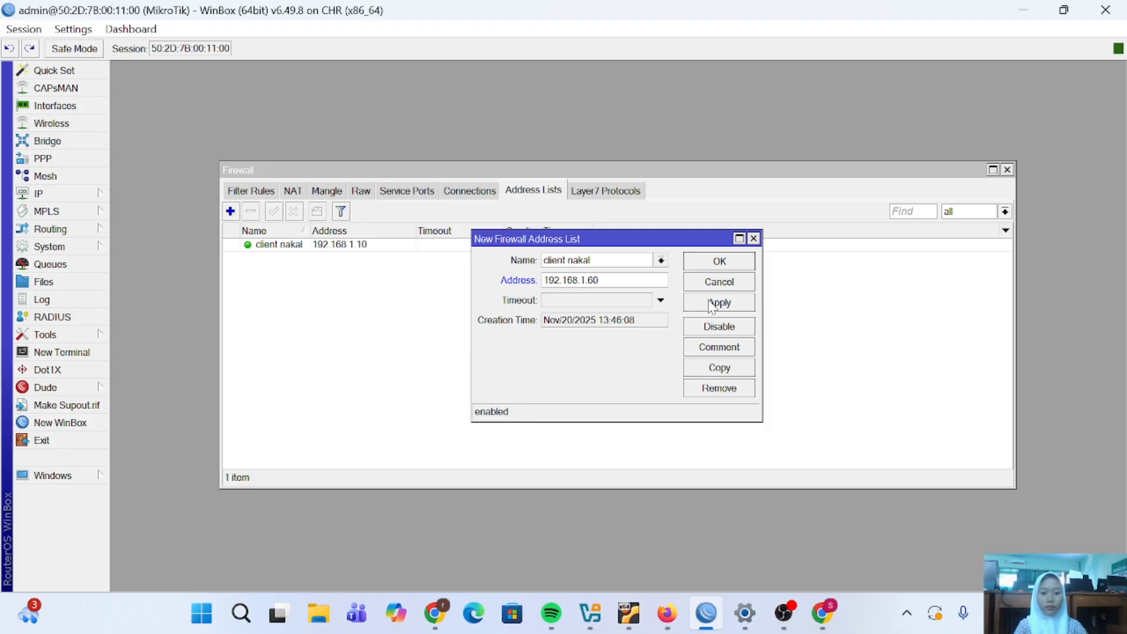
click(712, 304)
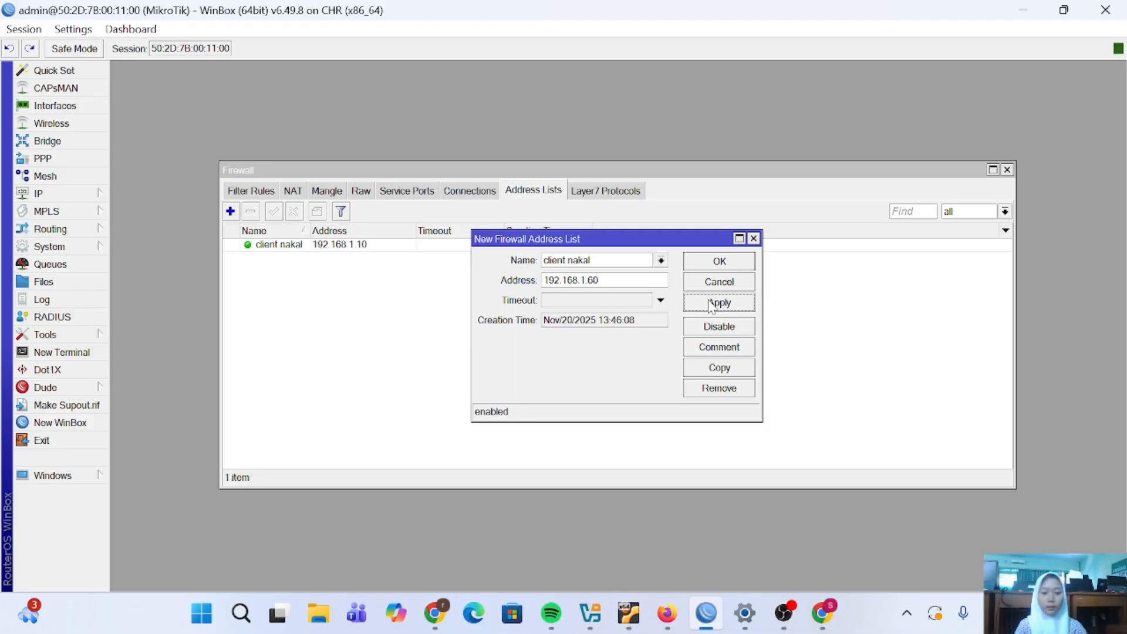
click(731, 266)
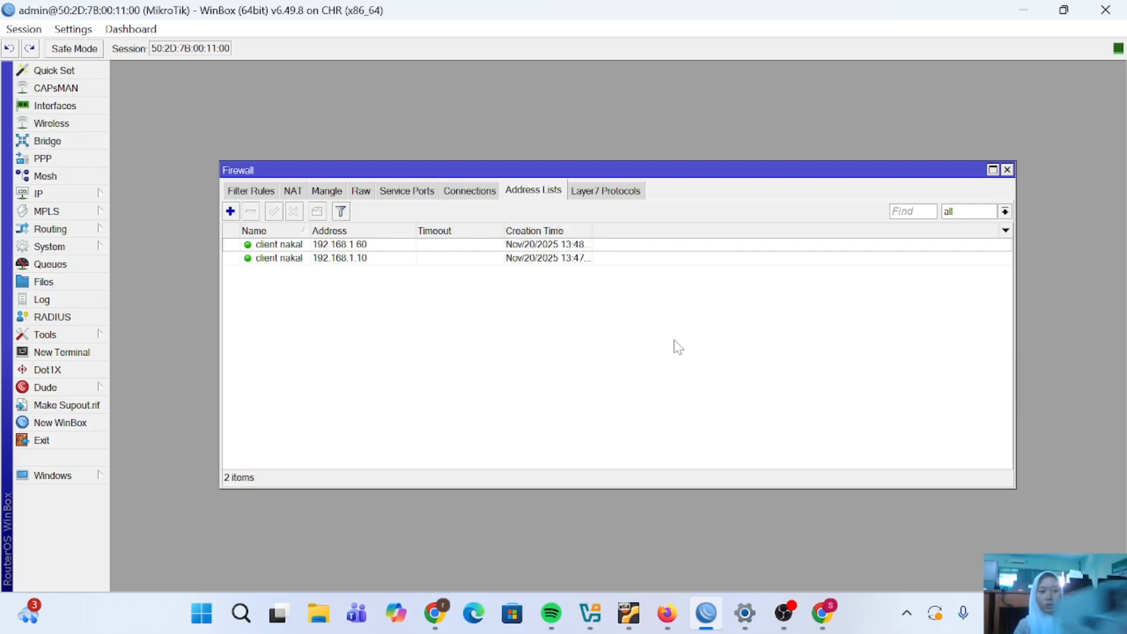
Step: Switch to the Canva presentation in Chrome and show it full screen on the Address List topic slide
mouse_move(745, 622)
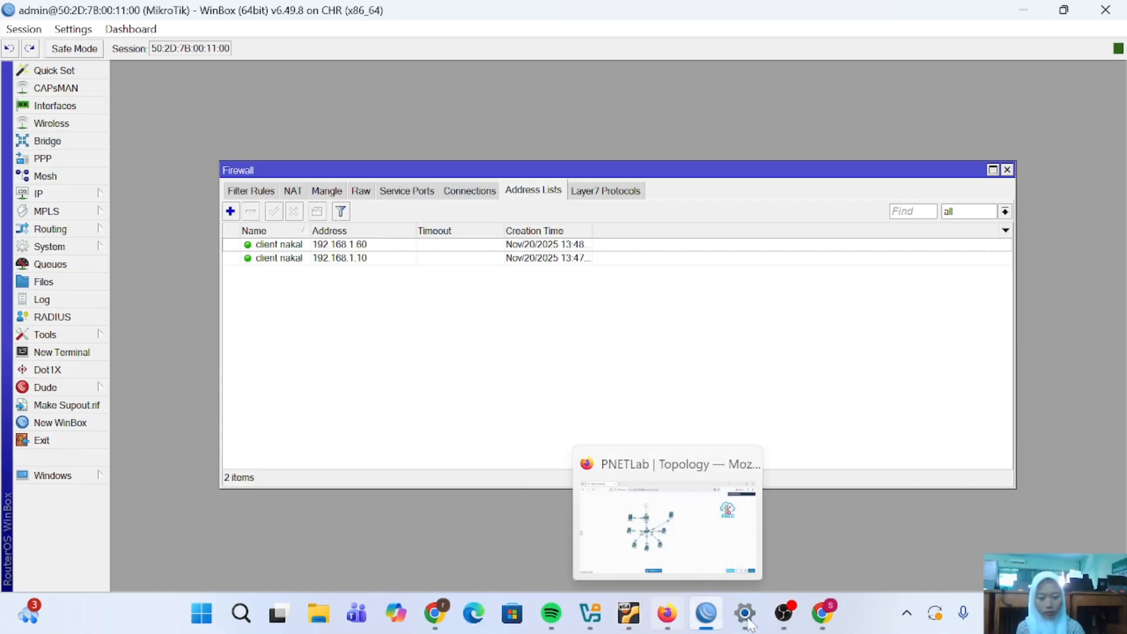
click(833, 621)
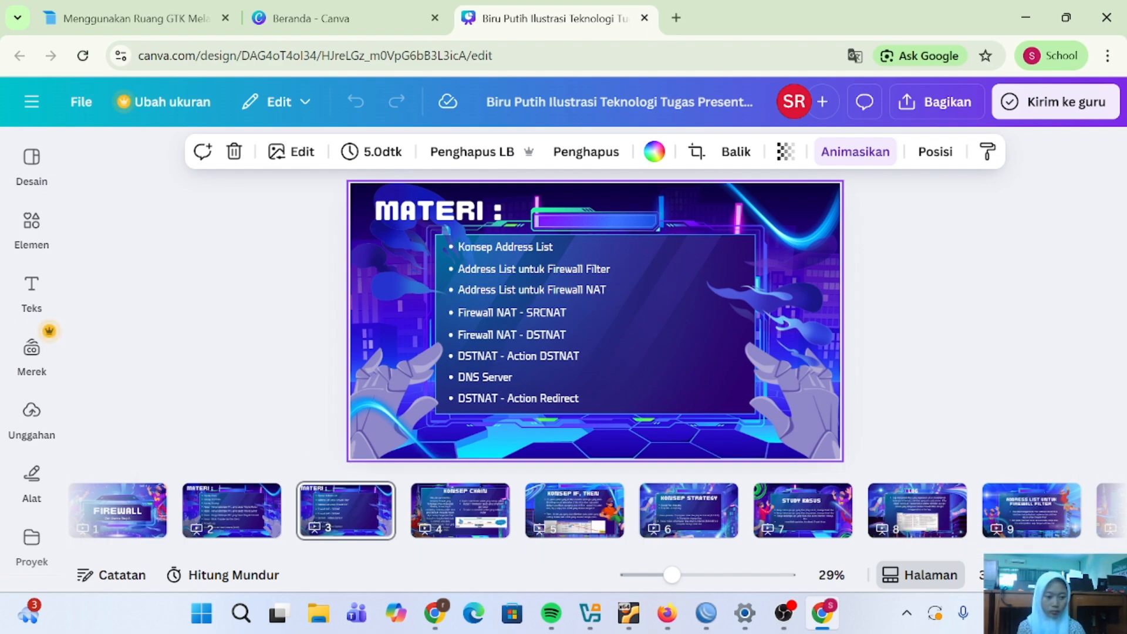
click(1071, 574)
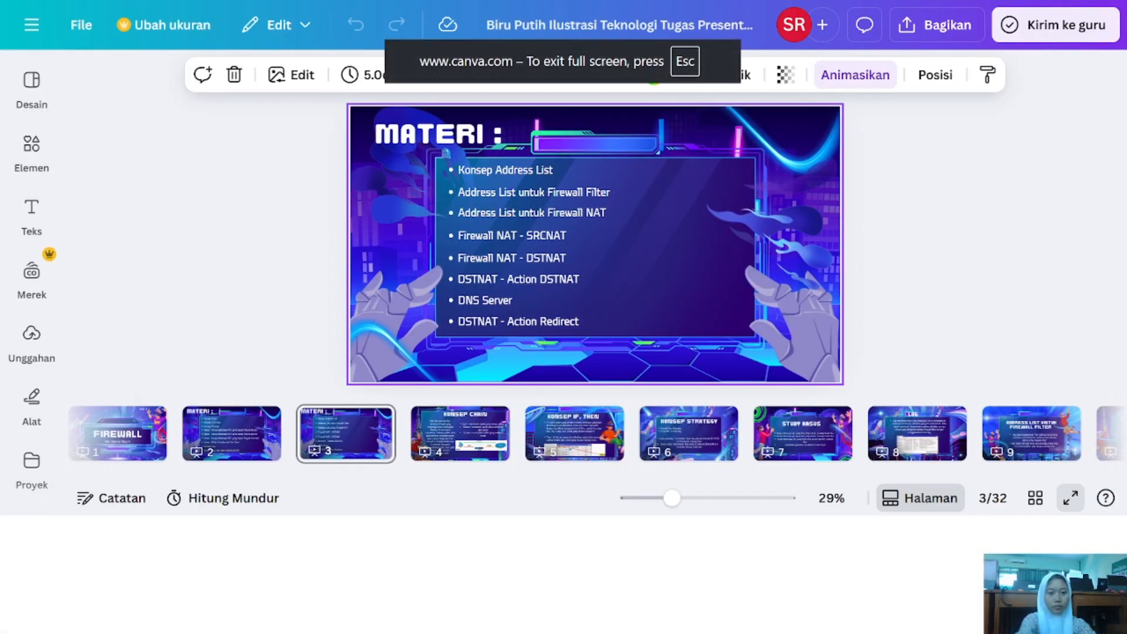
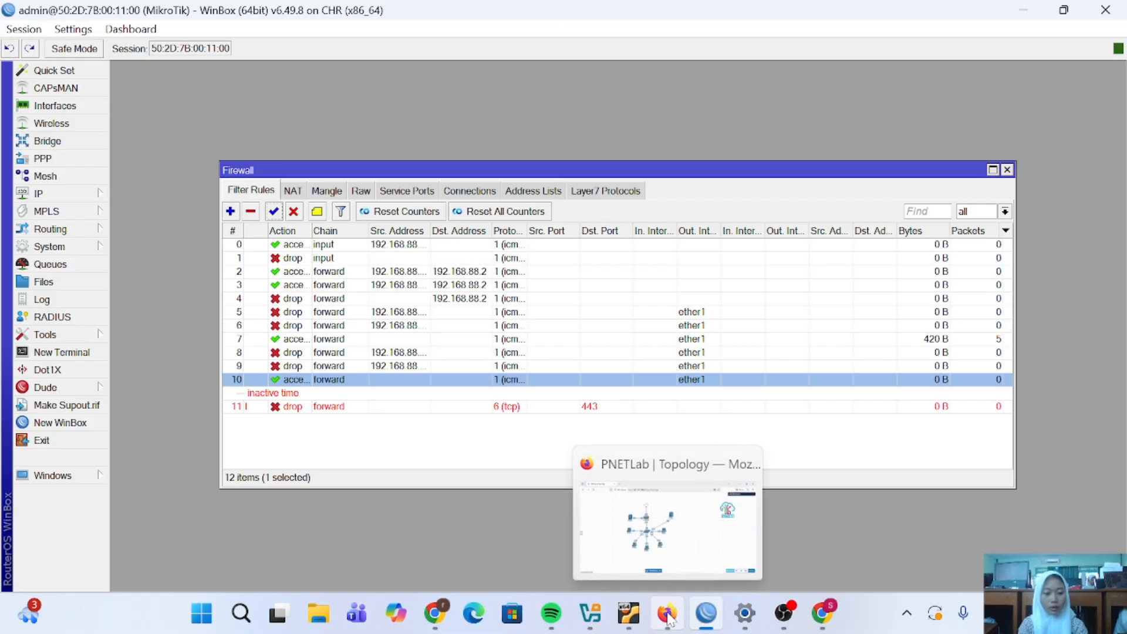
Step: Switch to the PNETLab network topology in Firefox
click(670, 619)
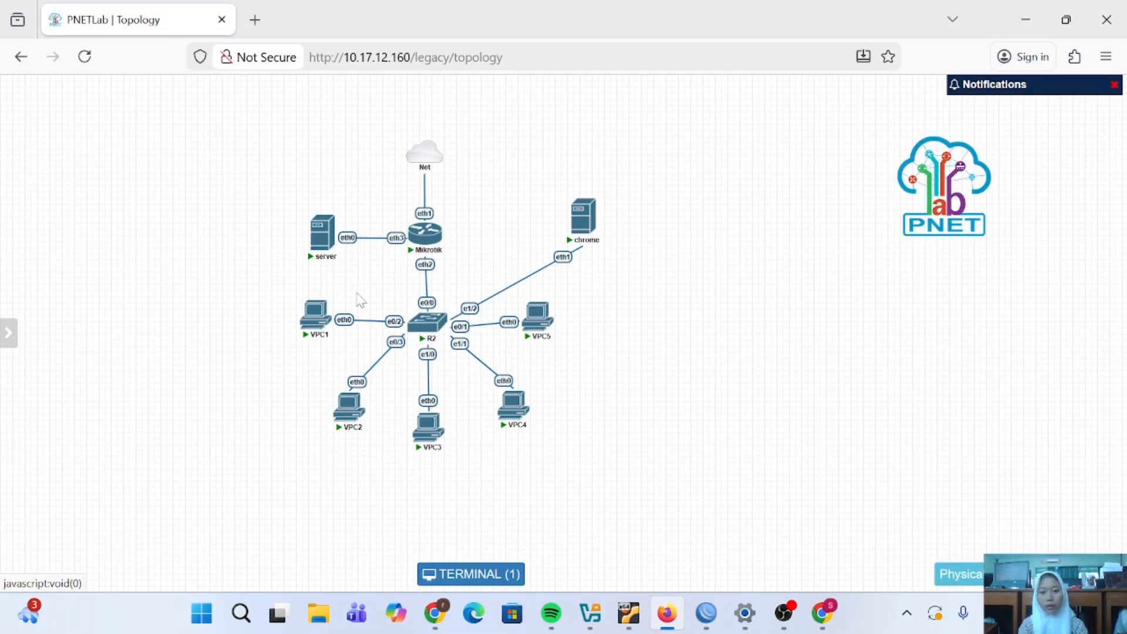
Step: Open the VPC1 console and assign it the address 192.168.99.31/24 with gateway 192.168.99.1
click(311, 318)
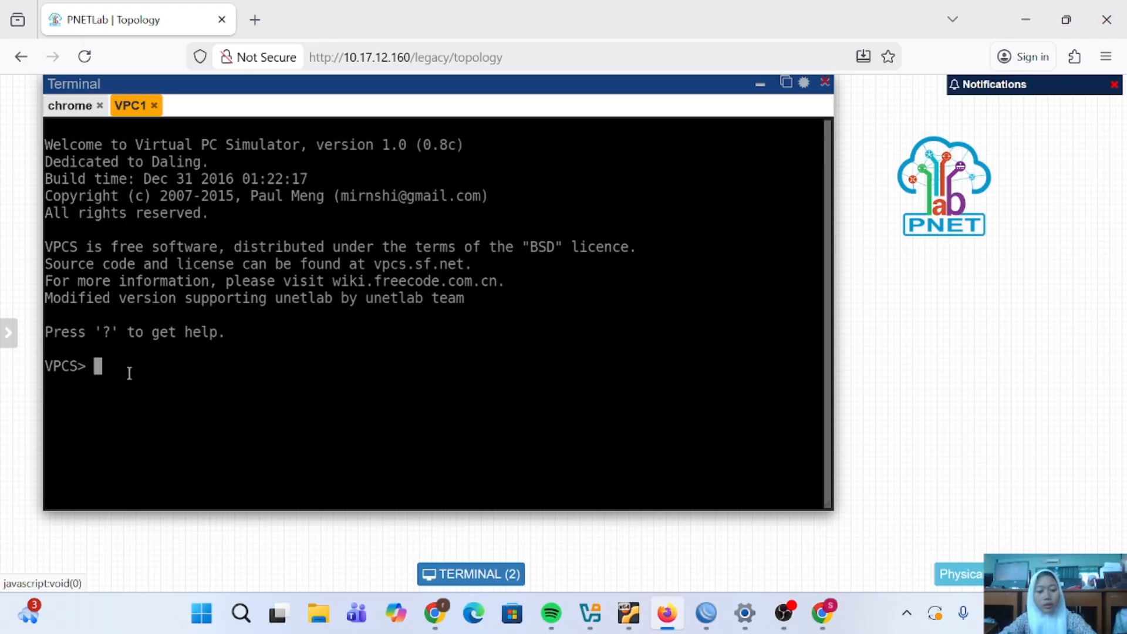
text(ip 192.168)
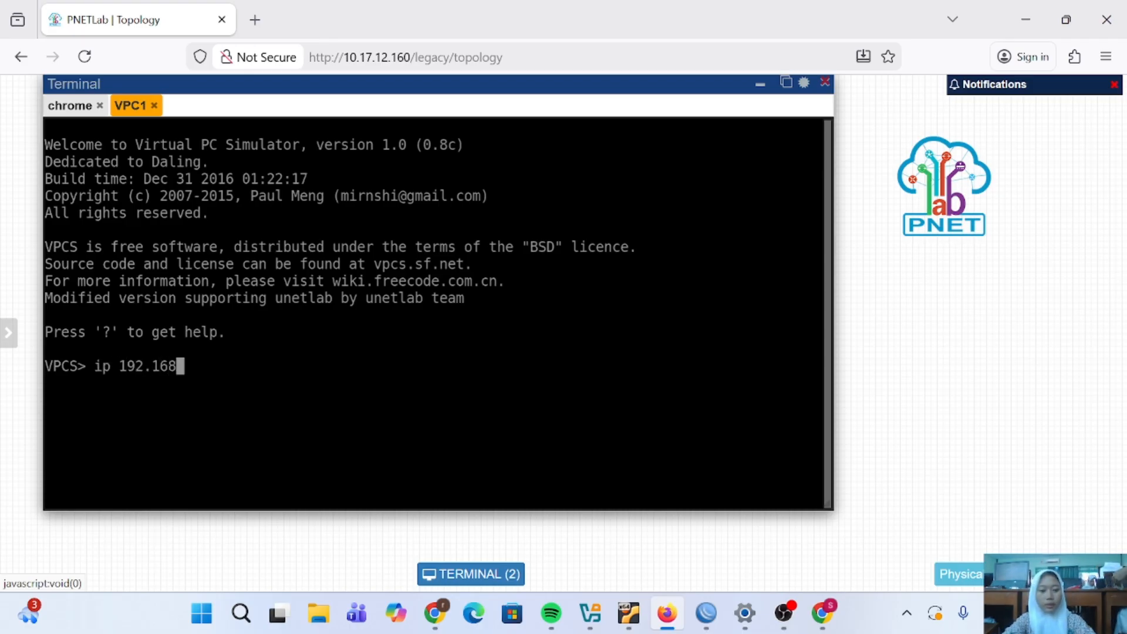
text(.)
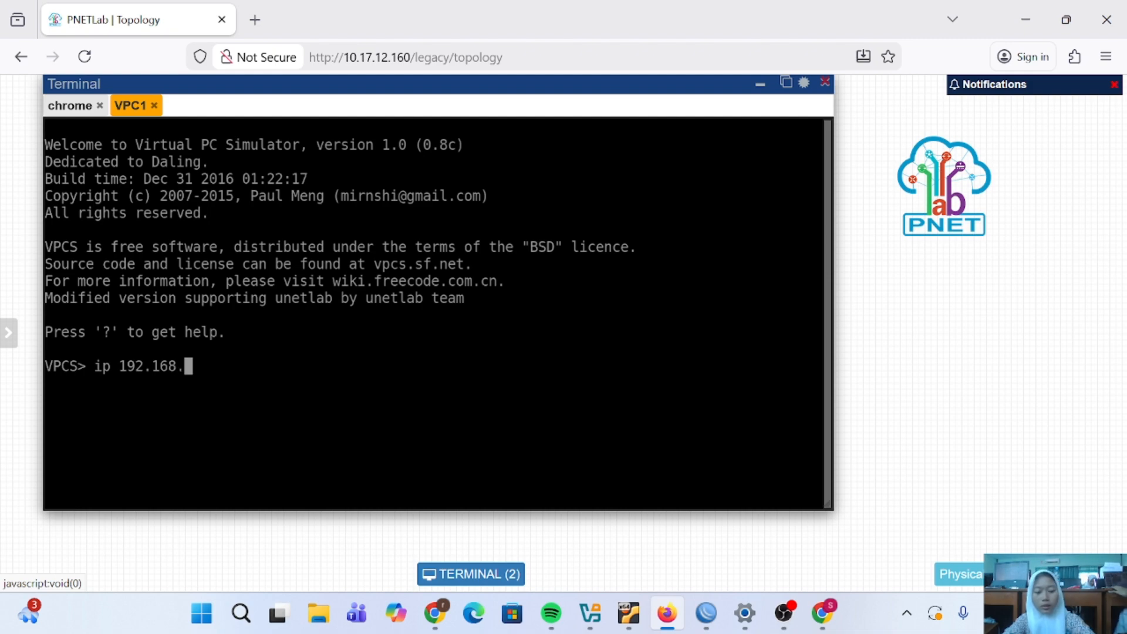
text(99.)
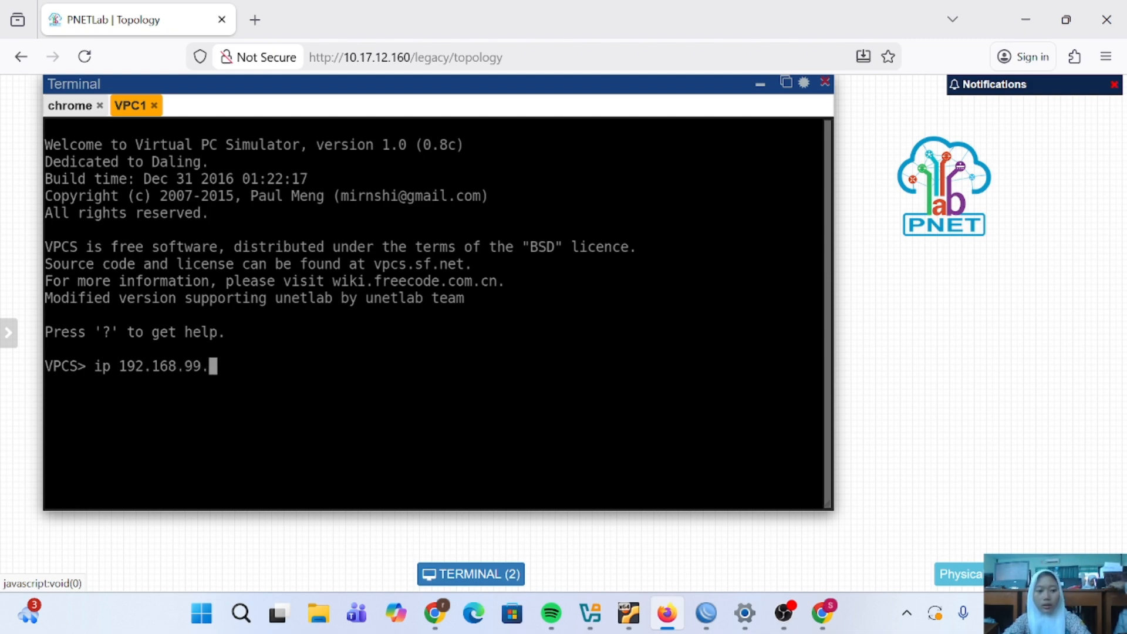
text(31)
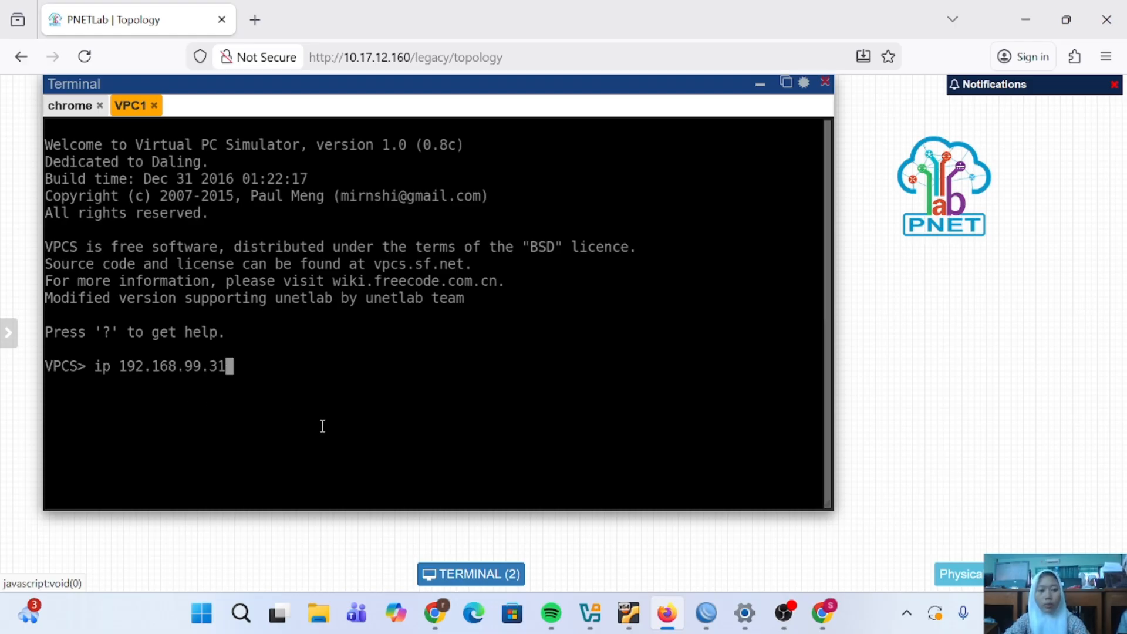
text(/24)
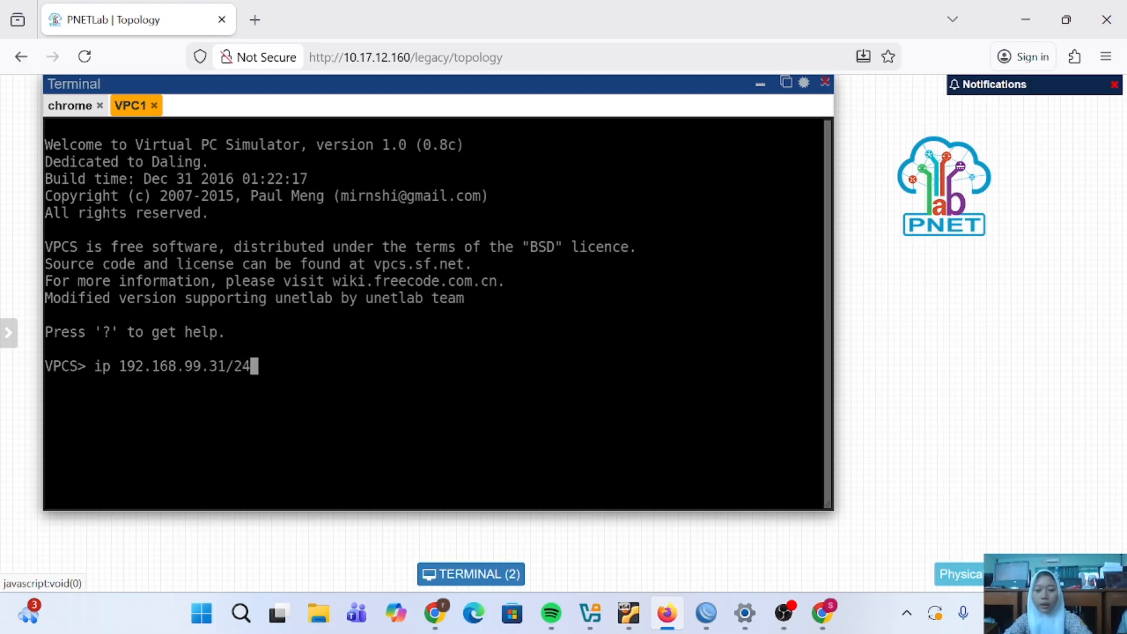
text( 192.1)
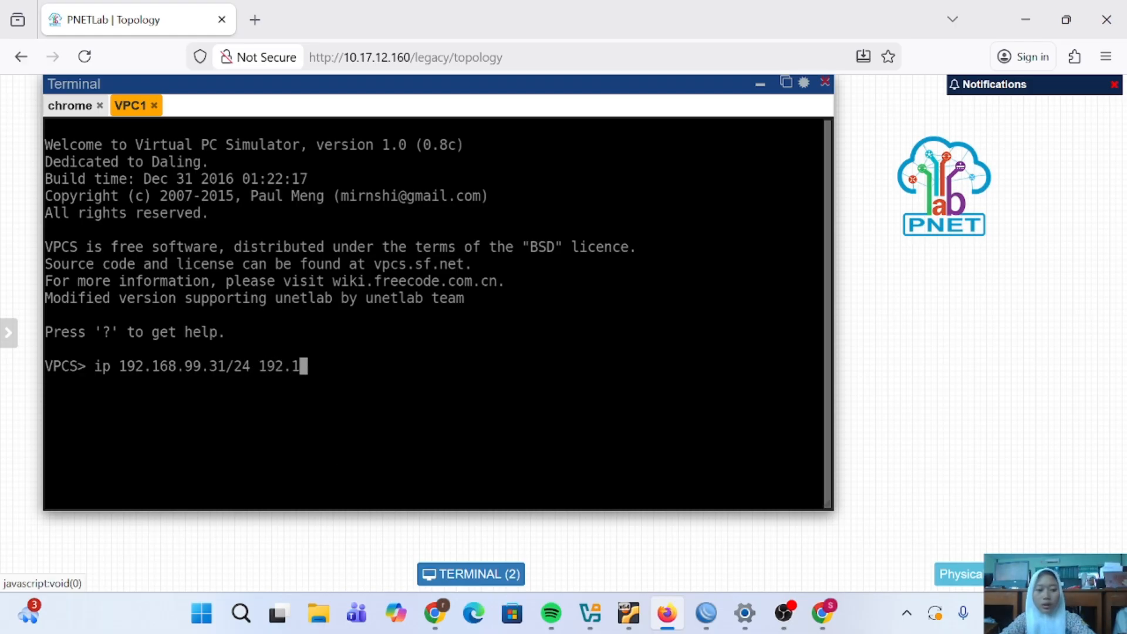
text(68.)
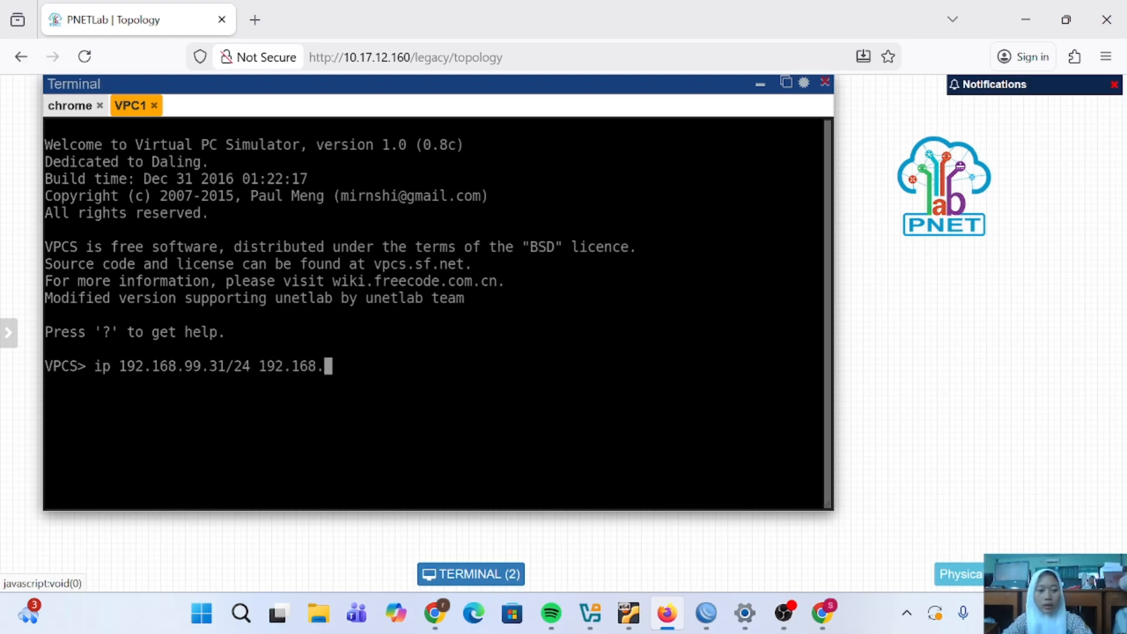
text(99)
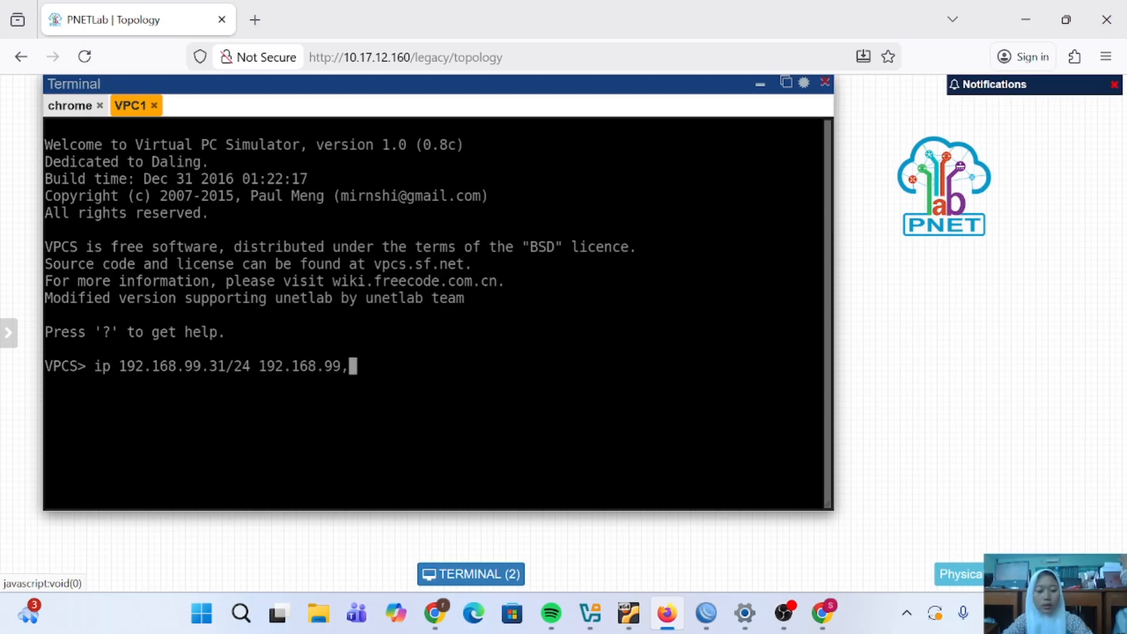
text(.1)
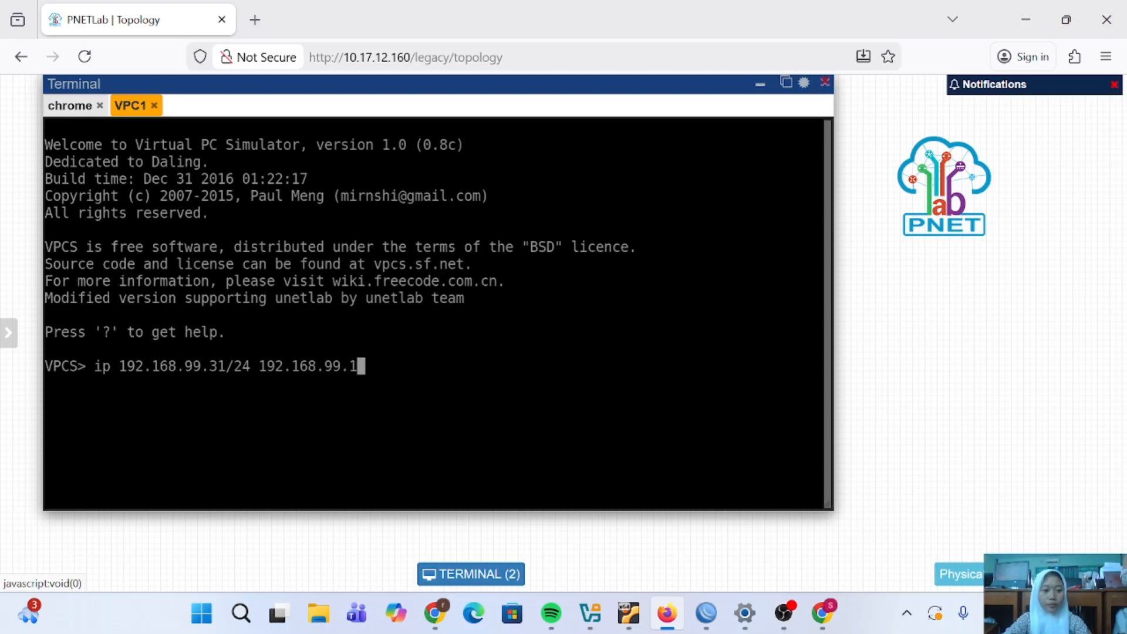
key(Return)
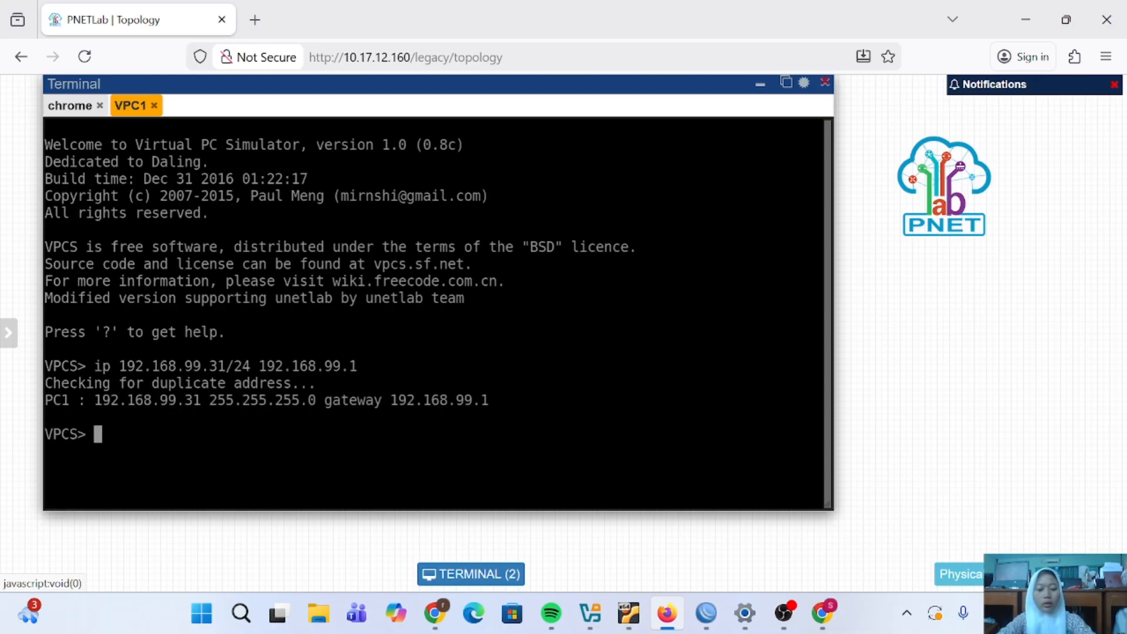
Step: Set VPC1's DNS server to 8.8.8.8 and display its IP configuration with show ip
text(ip )
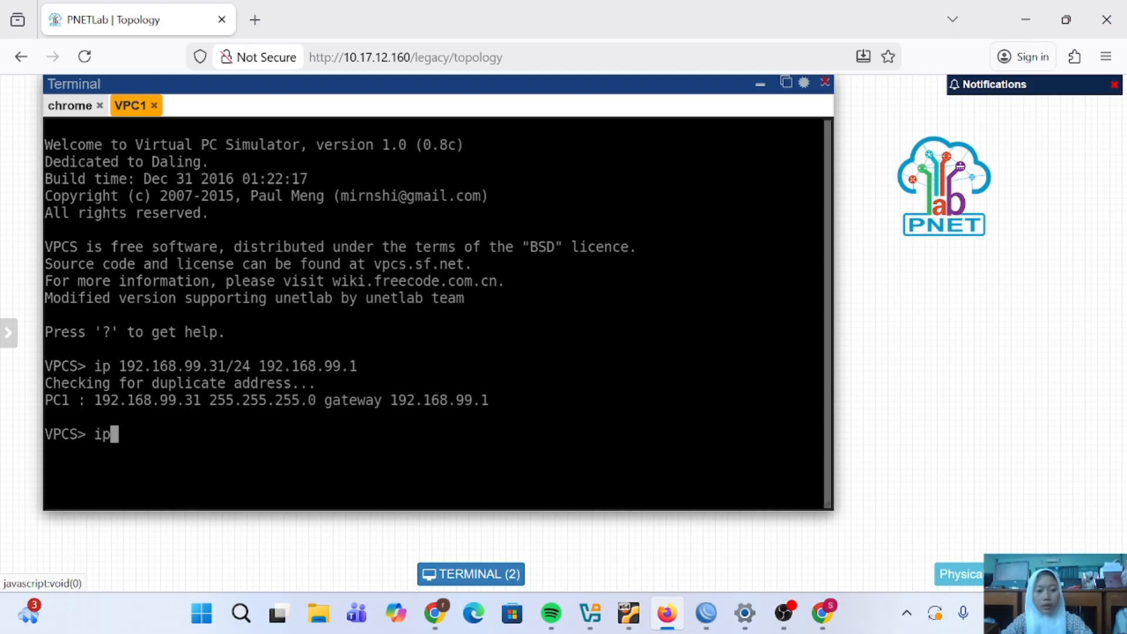
text(d)
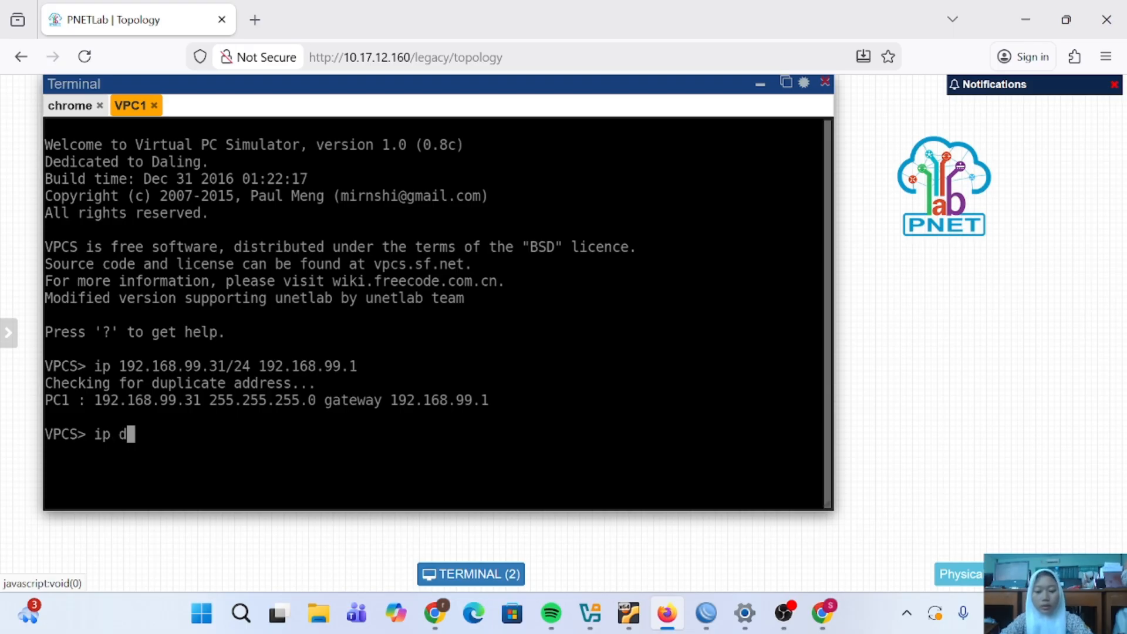
text(ns )
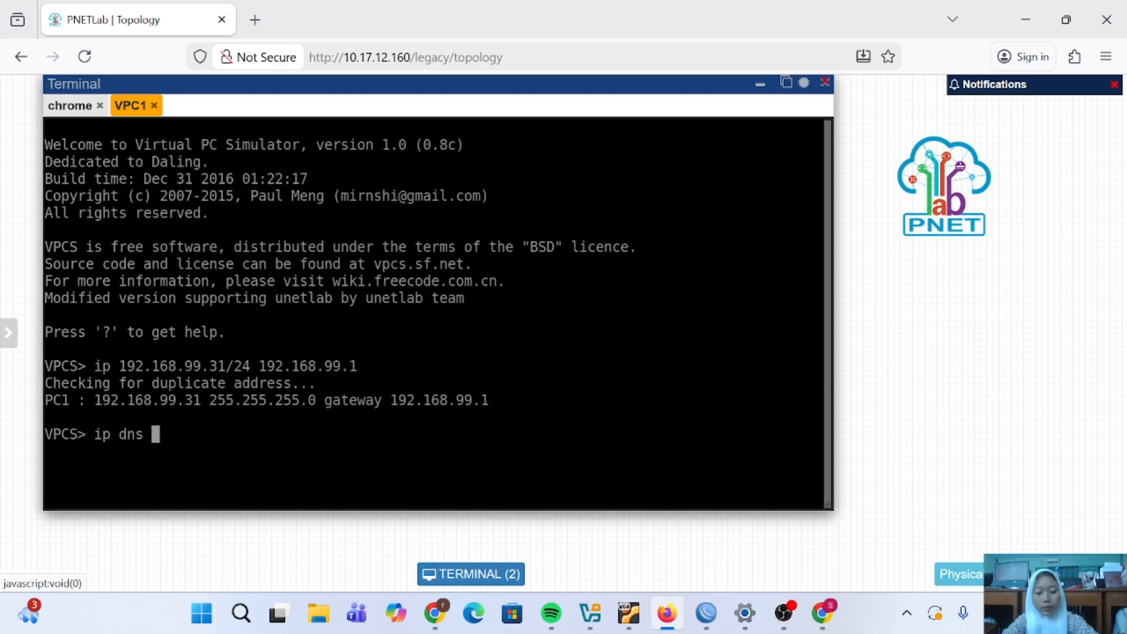
text(8.8.8.8)
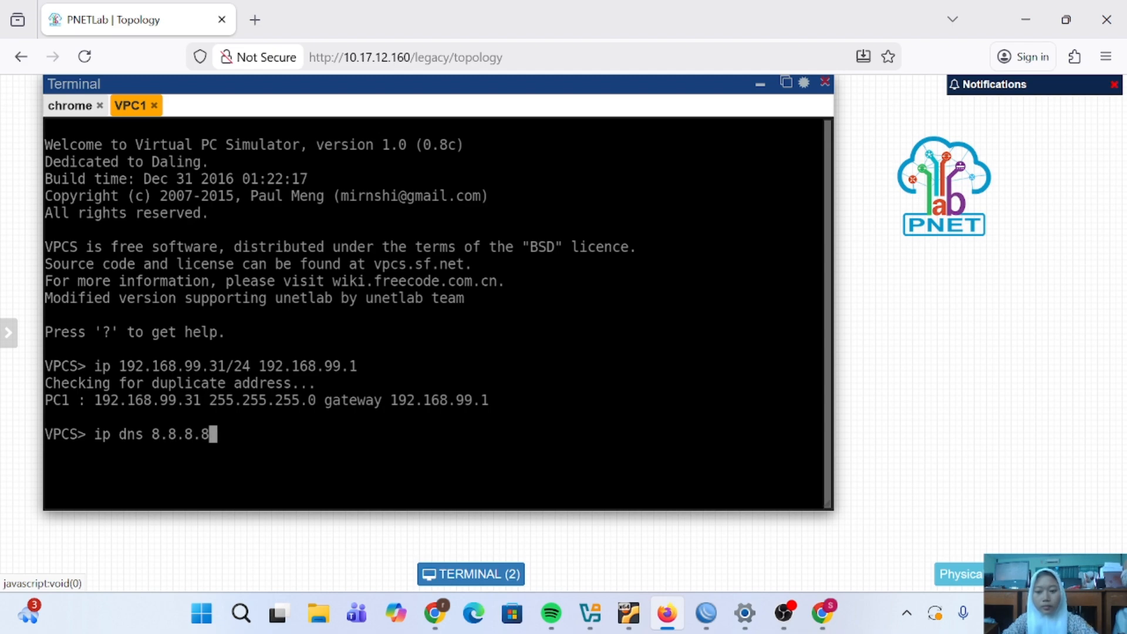
key(Return)
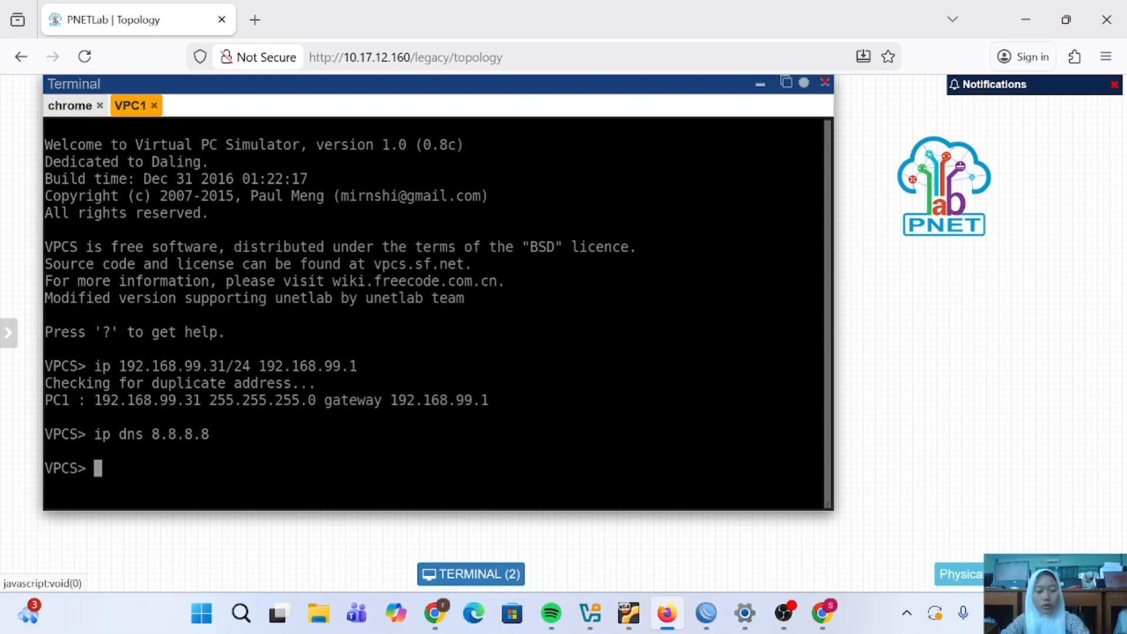
text(show )
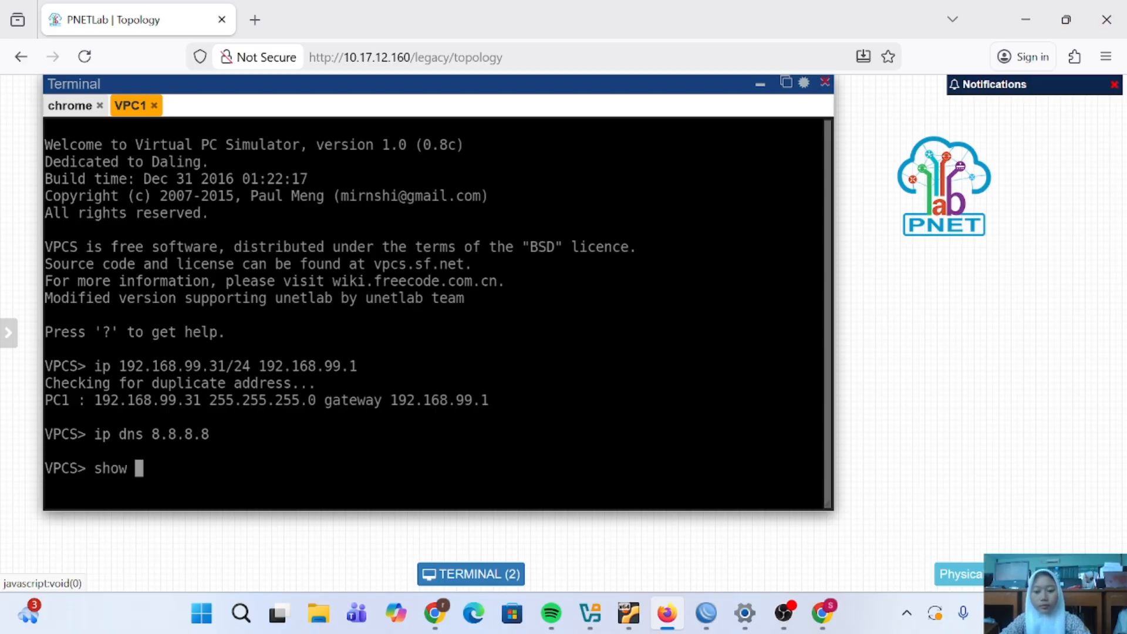
text(ip)
key(Return)
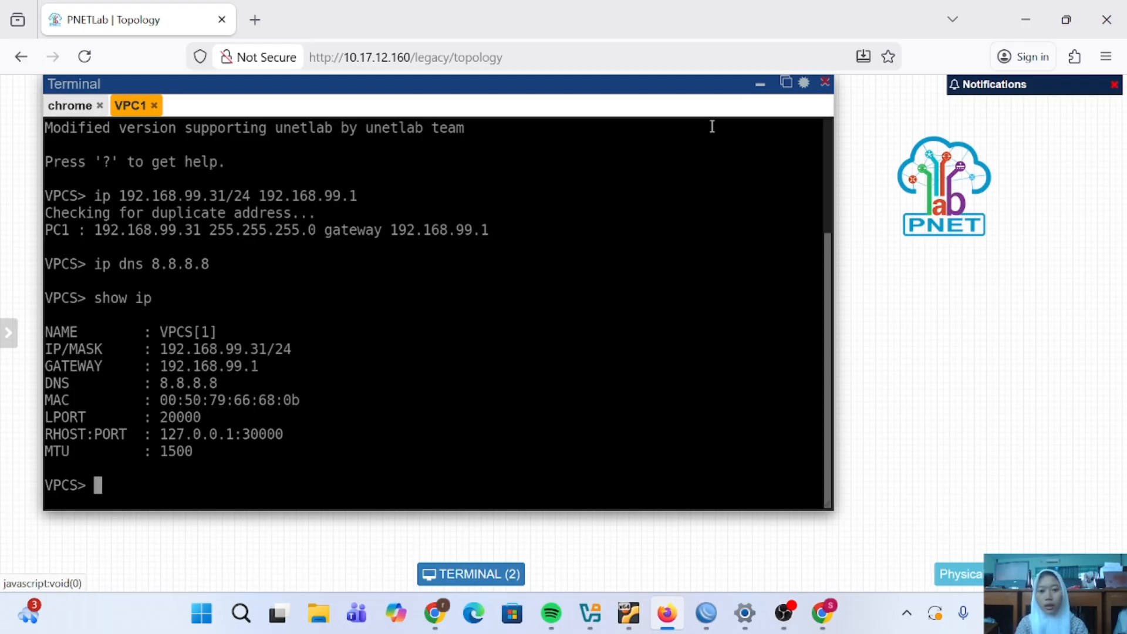
click(761, 85)
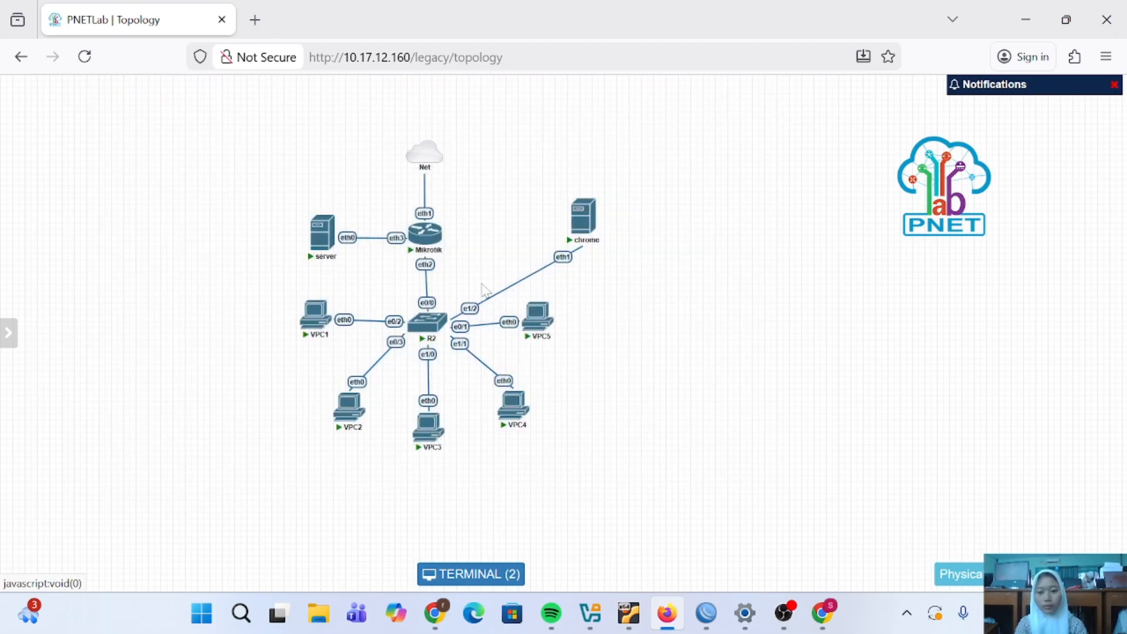
Step: Open the VPC2 console and assign it the address 192.168.99.32/24 with gateway 192.168.99.1
click(390, 361)
text(ip 192.168.99)
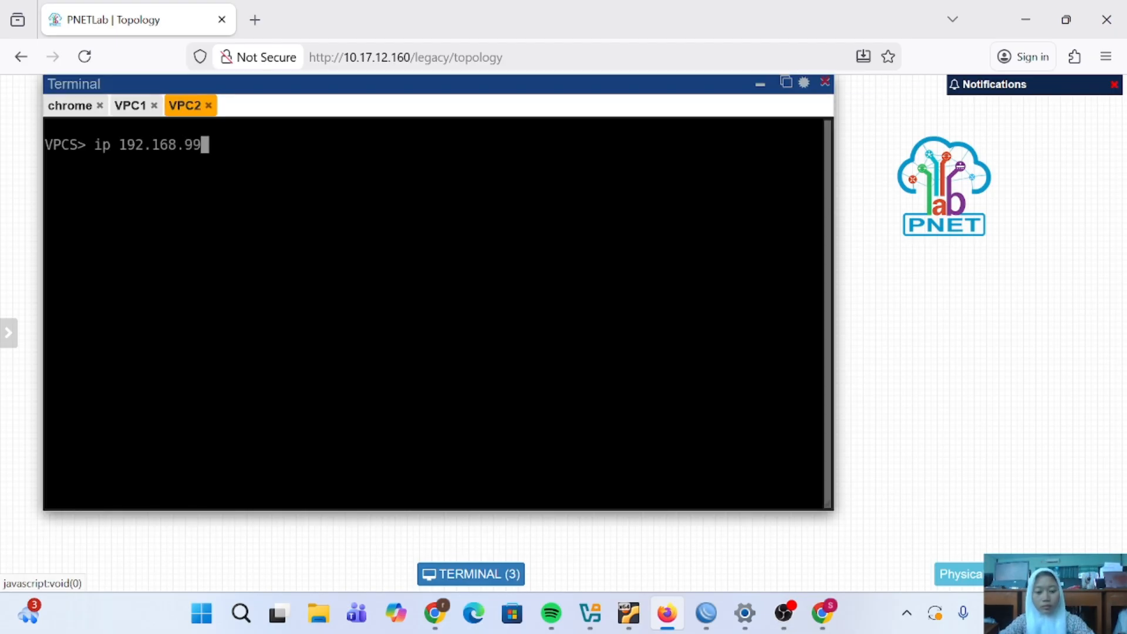
text(.32/24 192.168.99.1)
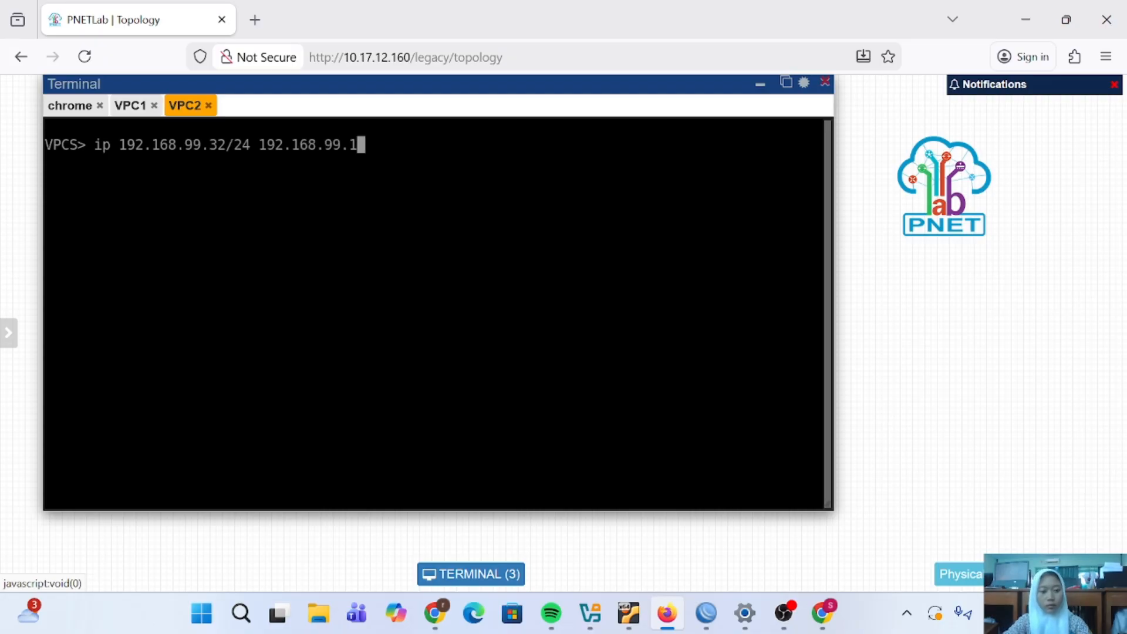
key(Return)
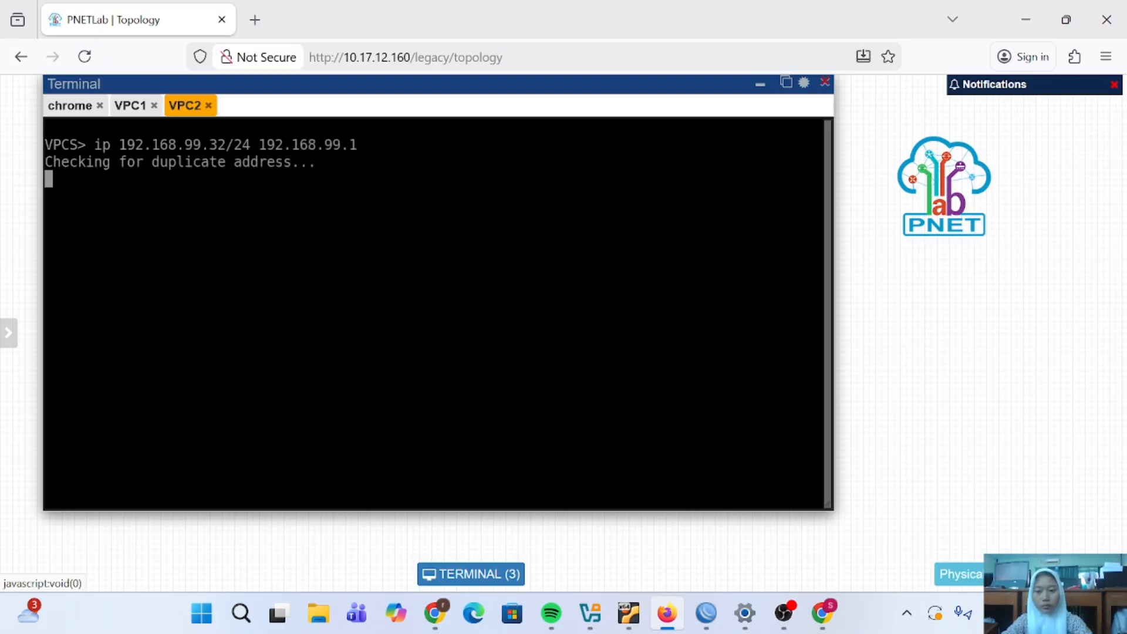
Step: Set VPC2's DNS server to 8.8.8.8 and display its IP configuration with show ip
text(ip dns 8.8.8.8)
key(Return)
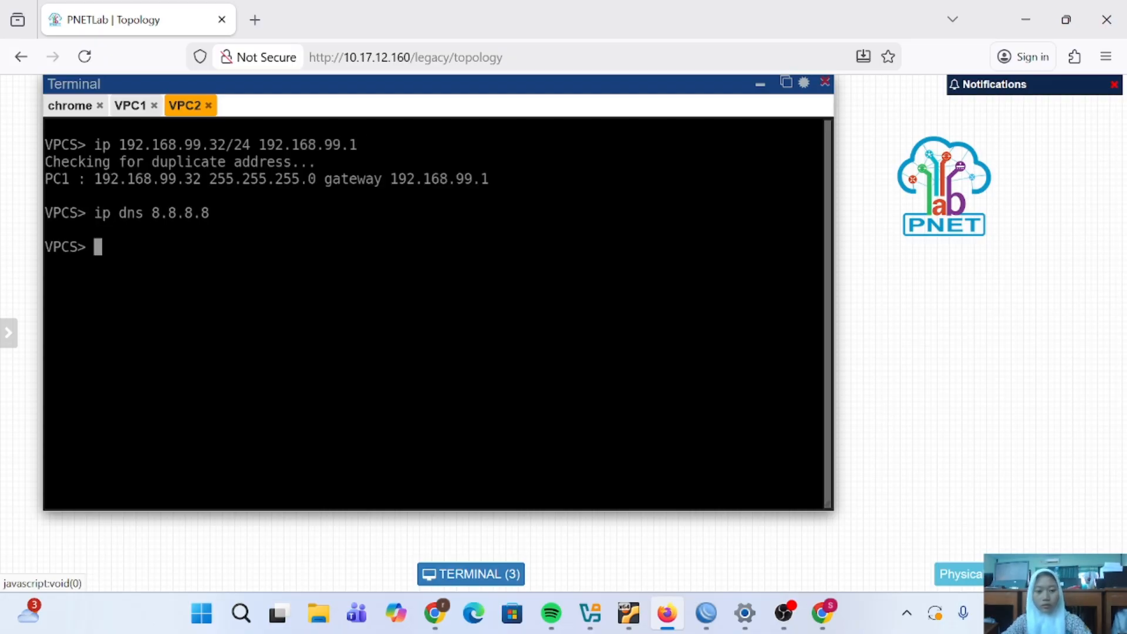
text(show ip)
key(Return)
click(761, 86)
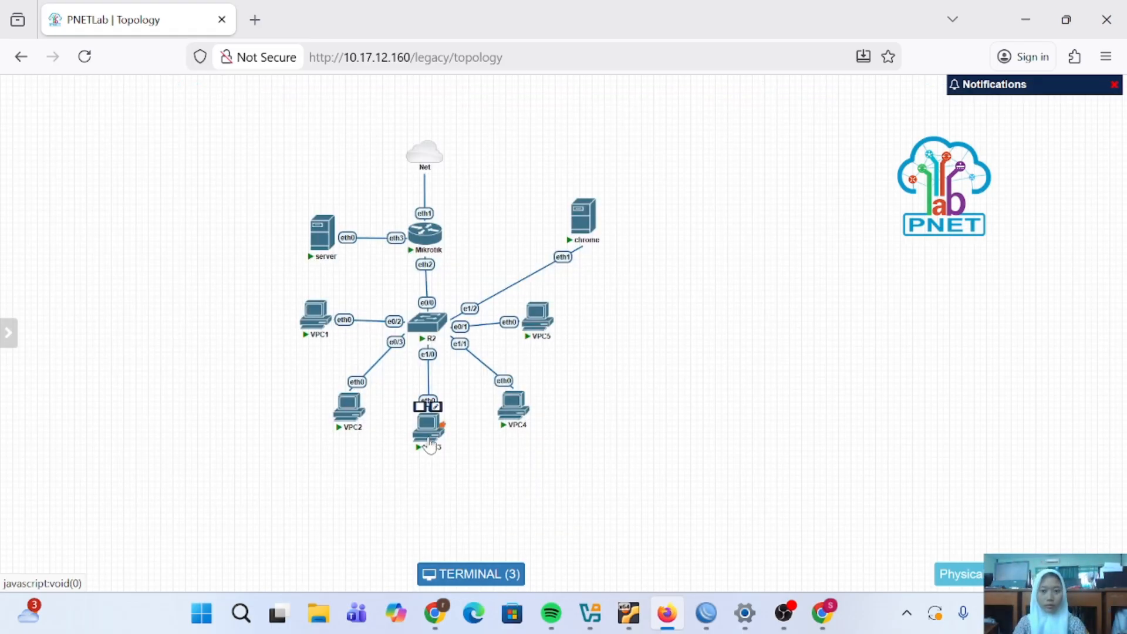
Step: Open the VPC3 console and assign it the address 192.168.99.33 with gateway 192.168.99.1
click(428, 432)
text(ip 192.168)
text(.99.33 1)
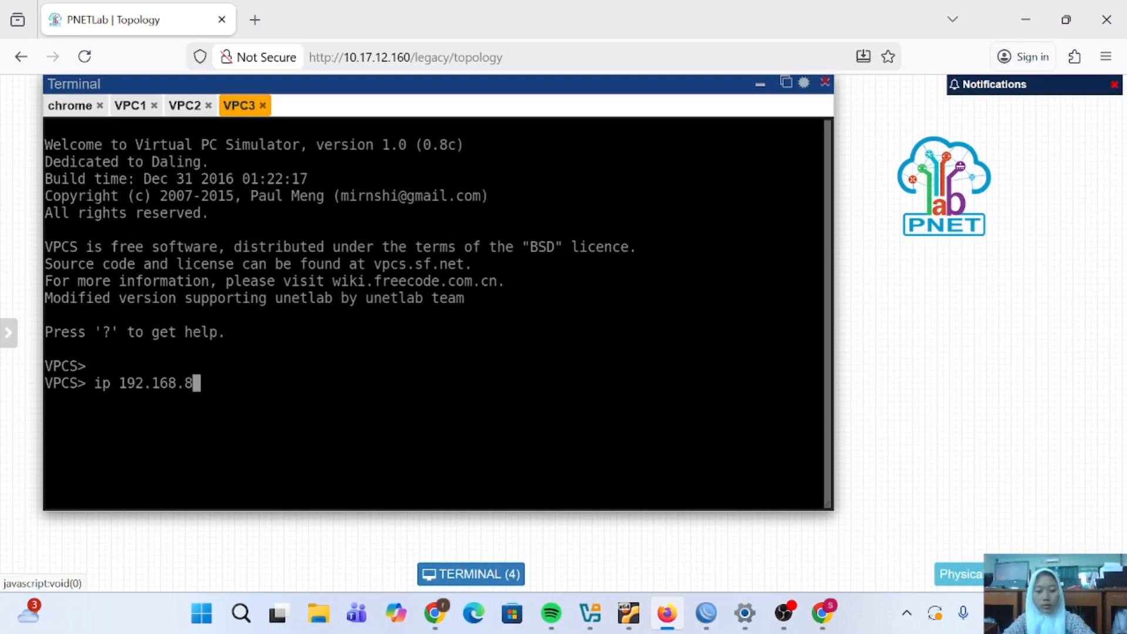
text(92.168.99.1)
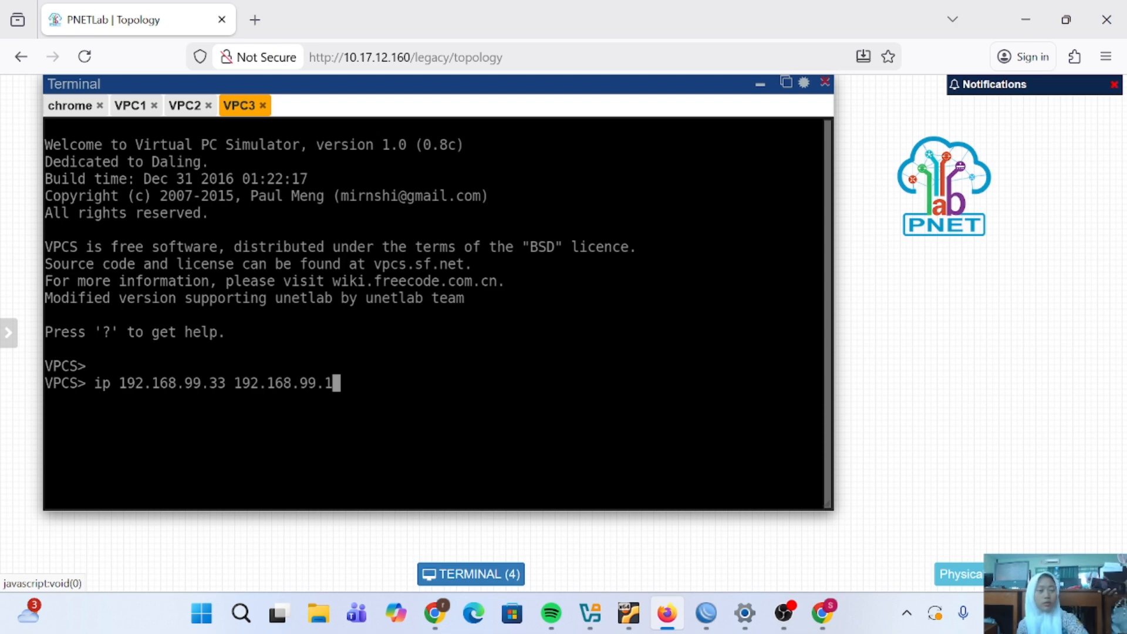
key(Return)
Step: Set VPC3's DNS server to 8.8.8.8 and display its IP configuration with show ip
text(ip dns 8.8.8.8)
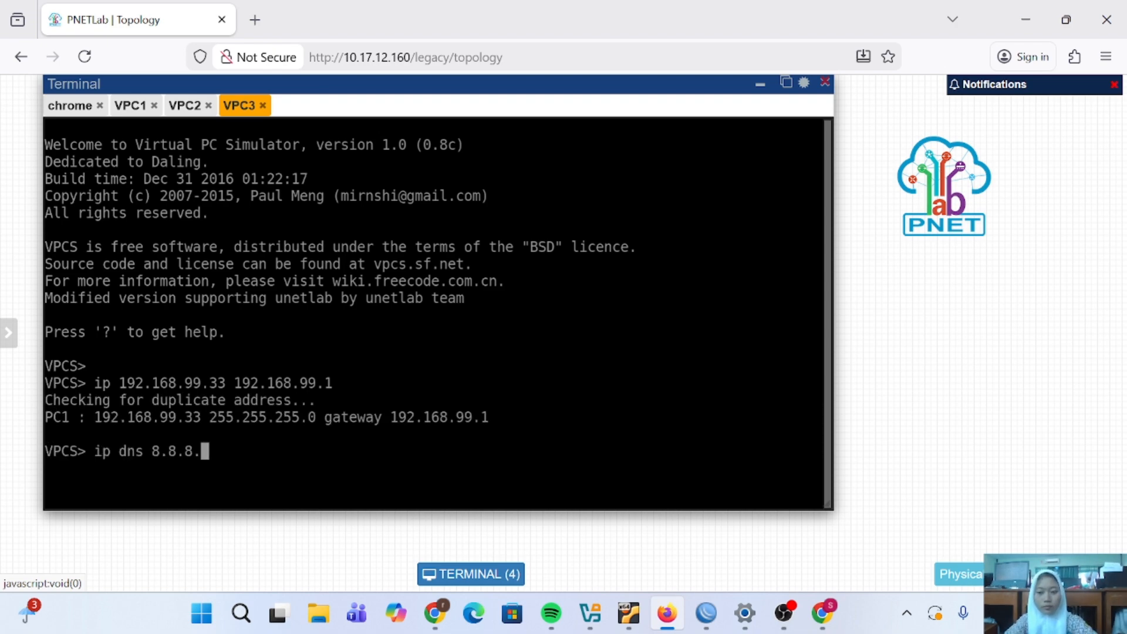
key(Return)
text(show ip)
key(Return)
Step: Open the VPC4 console and assign it the address 192.168.99.34 with gateway 192.168.99.1
click(505, 410)
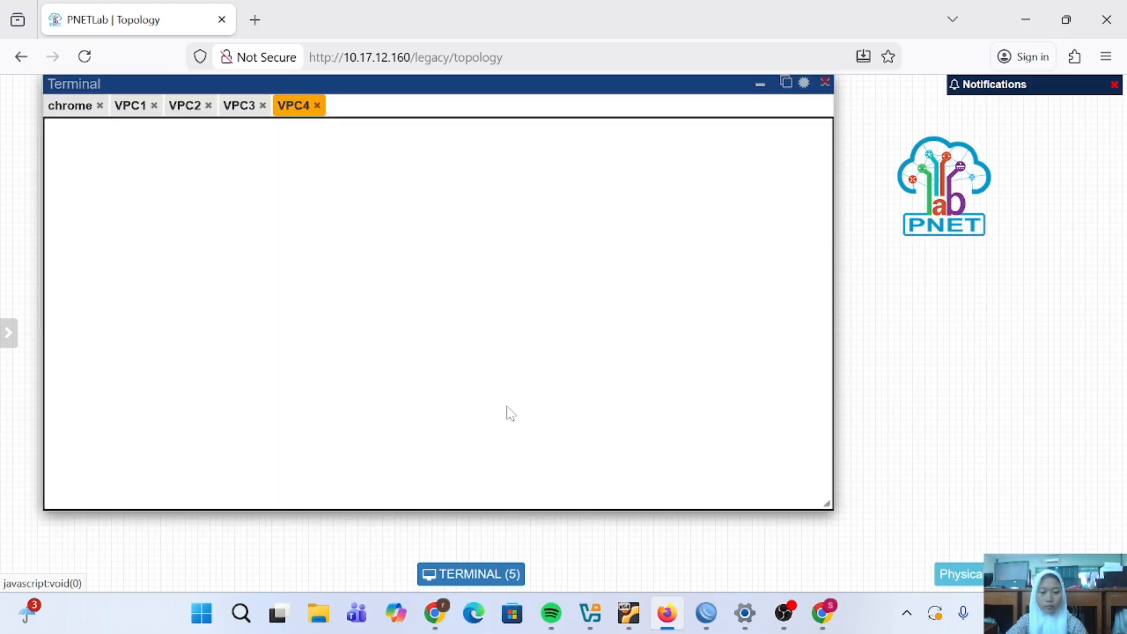
text(ip 192.168.99.)
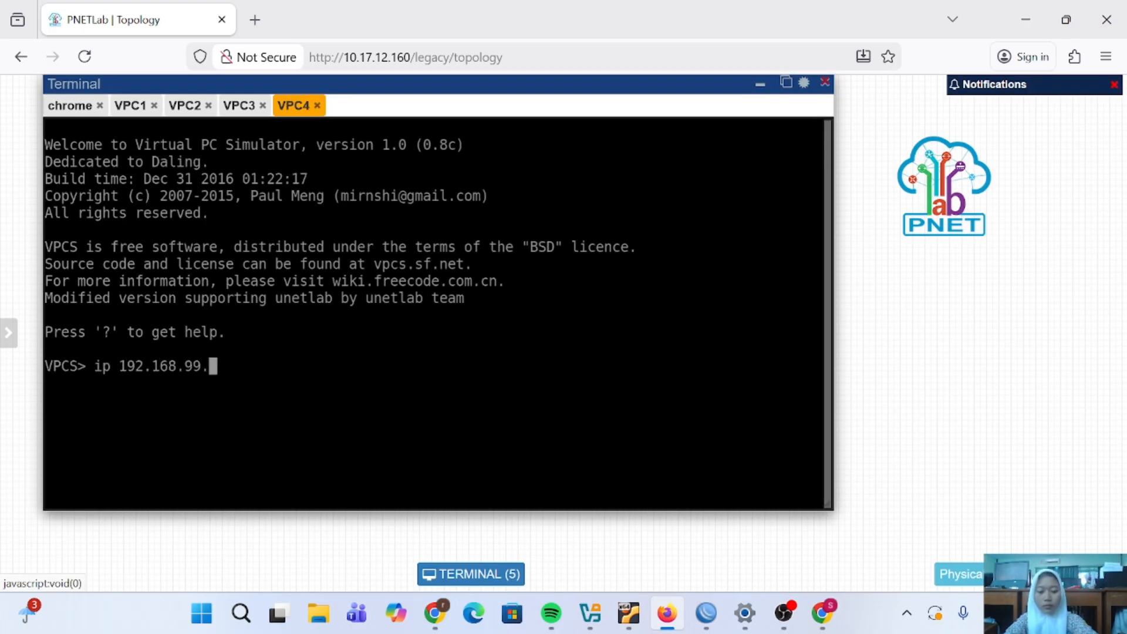
text(34 192.168.99.1)
key(Return)
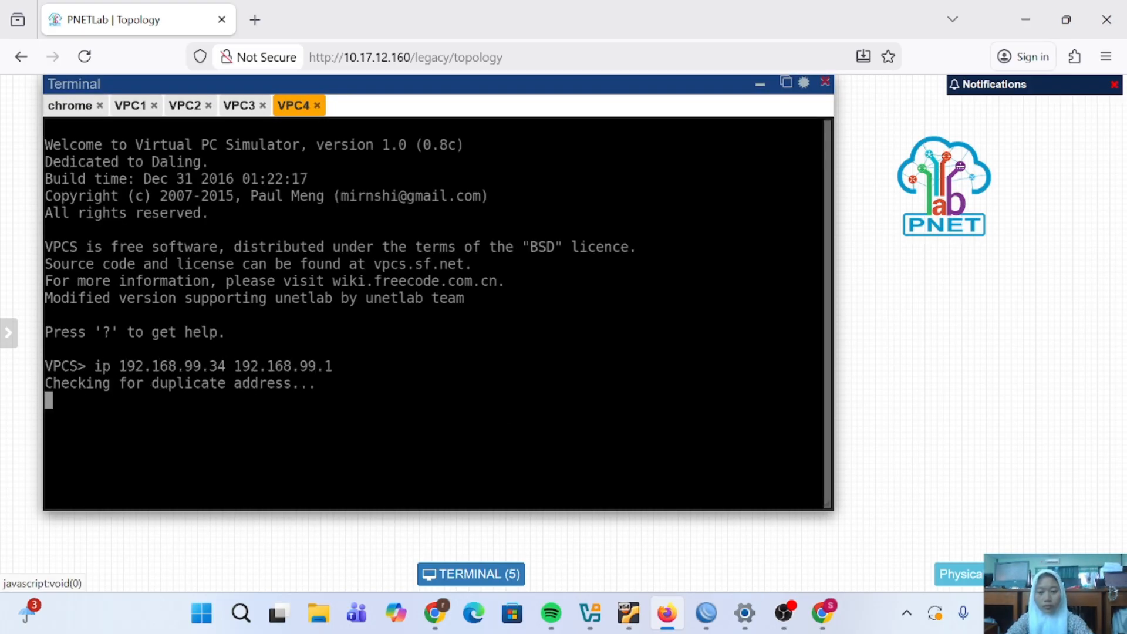
Step: Set VPC4's DNS server to 8.8.8.8 and display its IP configuration with show ip
text(ip dns 8.8.8.8)
key(Return)
text(show ip)
key(Return)
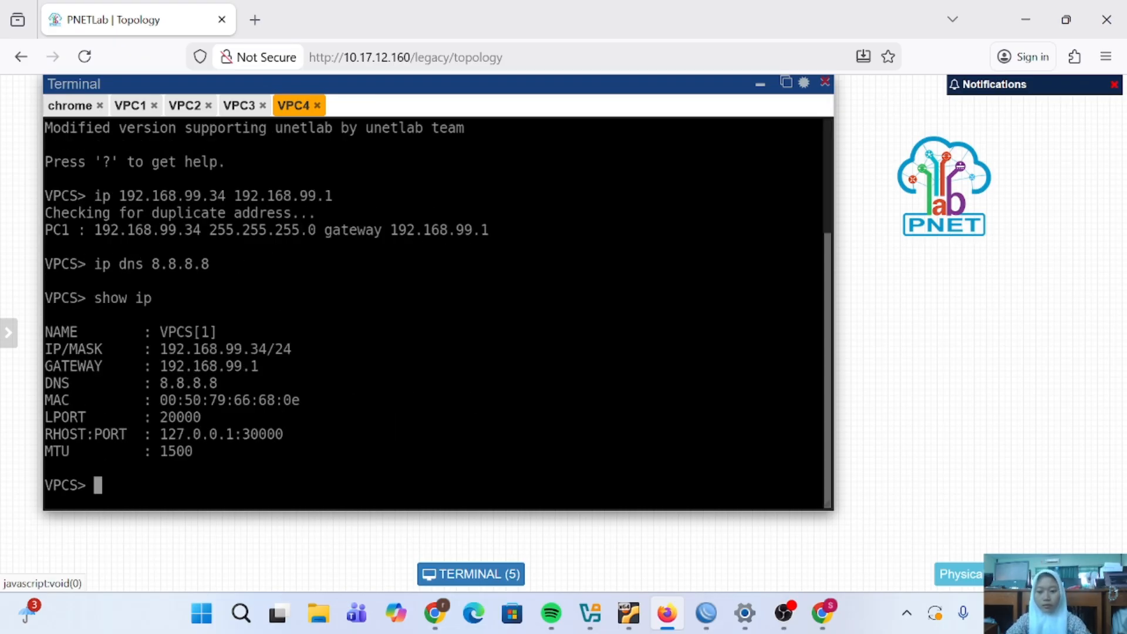
click(761, 84)
Step: Open the VPC5 console and assign it the address 192.168.99.35, gateway 192.168.99.1 and DNS server 8.8.8.8
click(548, 334)
text(ip )
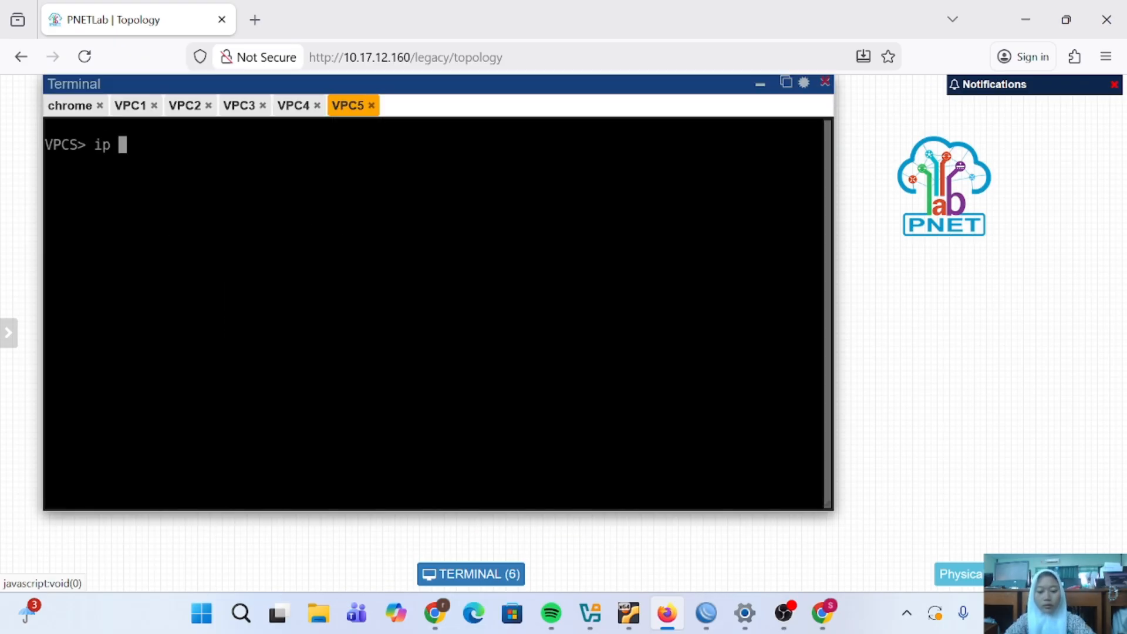
text(192.168.99.35 192)
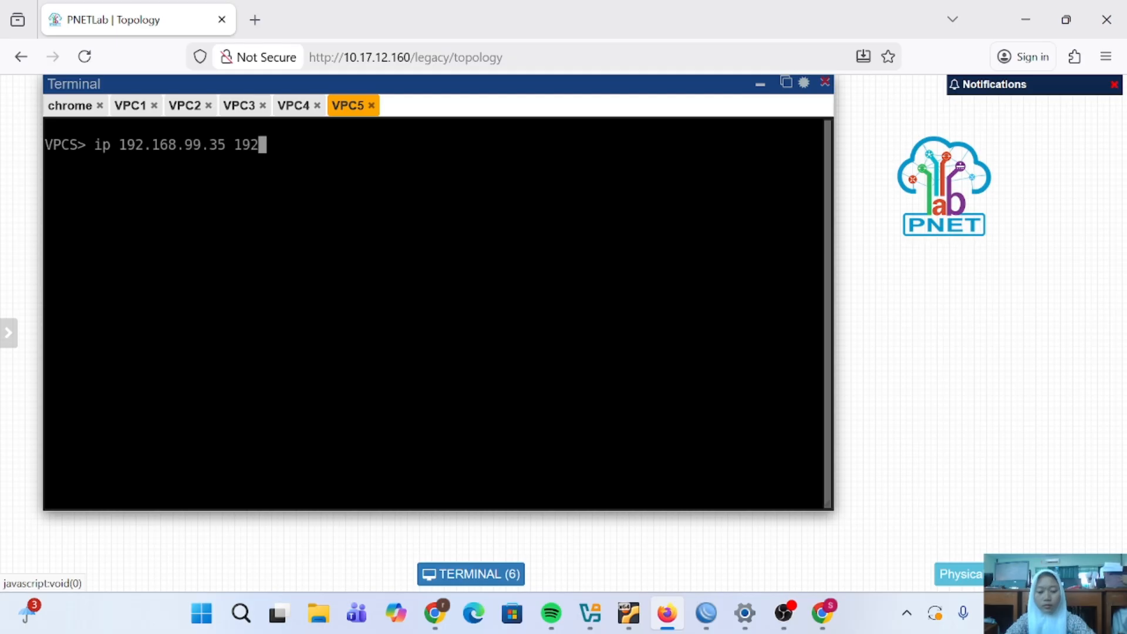
text(.168.99.1)
key(Return)
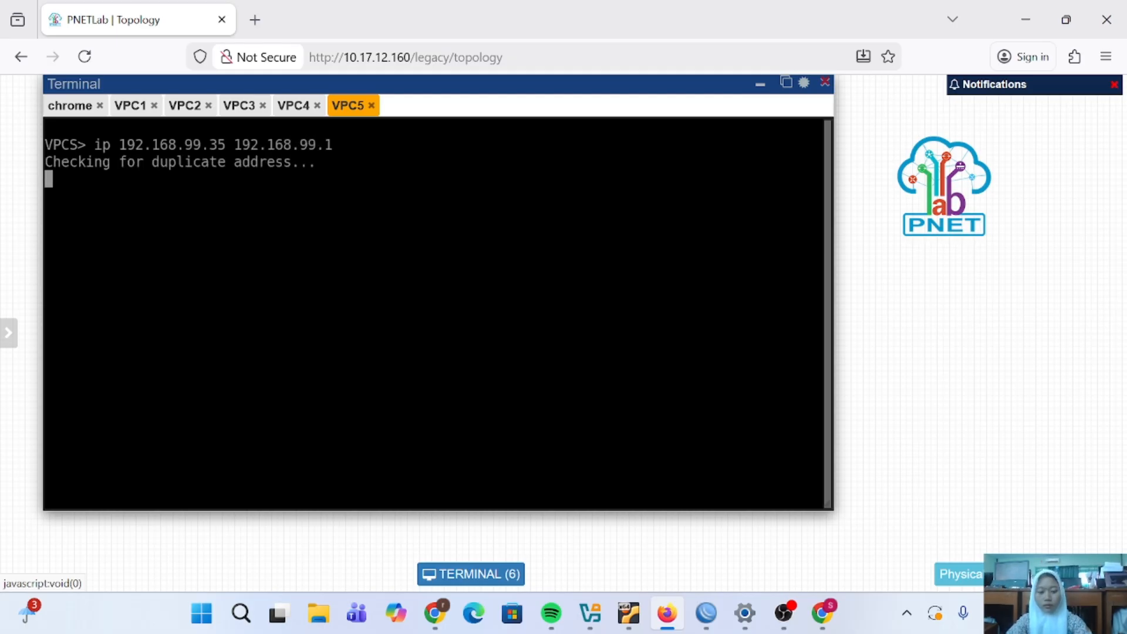
text(ip dns 8.8.8.8)
key(Return)
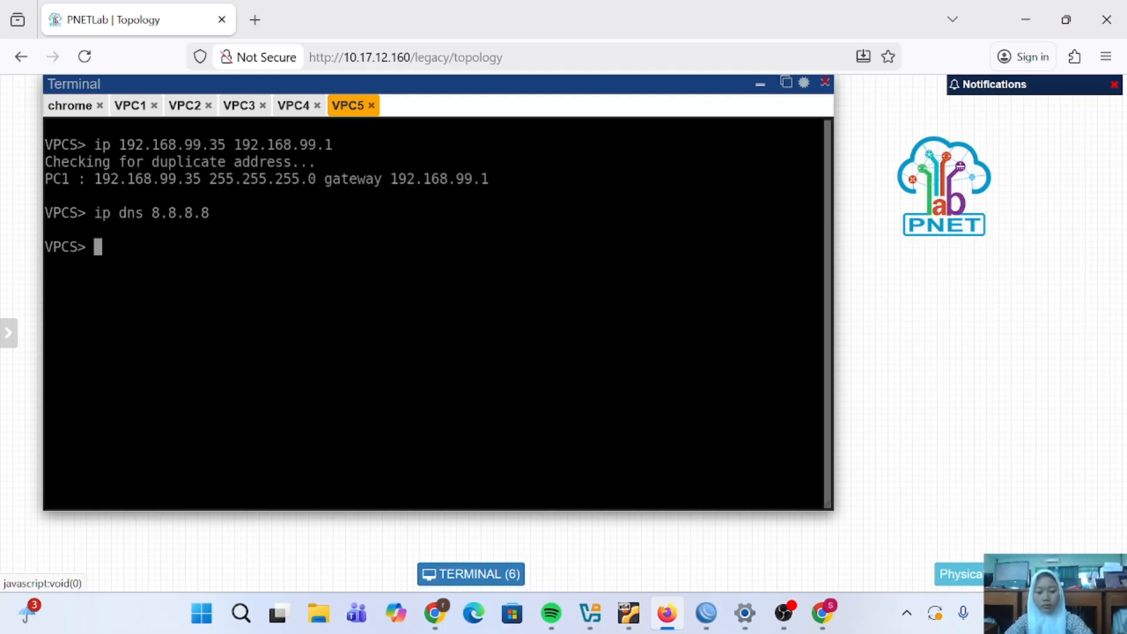
Step: Display VPC5's IP configuration with show ip
text(show ip)
key(Return)
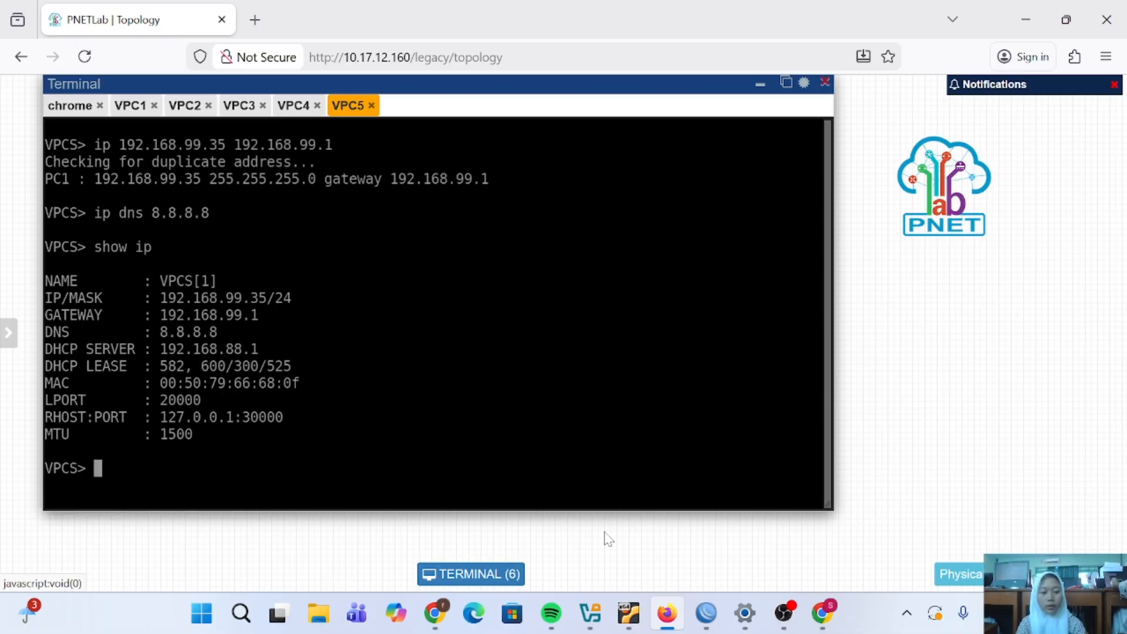
Step: Switch to WinBox and start a new firewall address list entry named approve
click(699, 622)
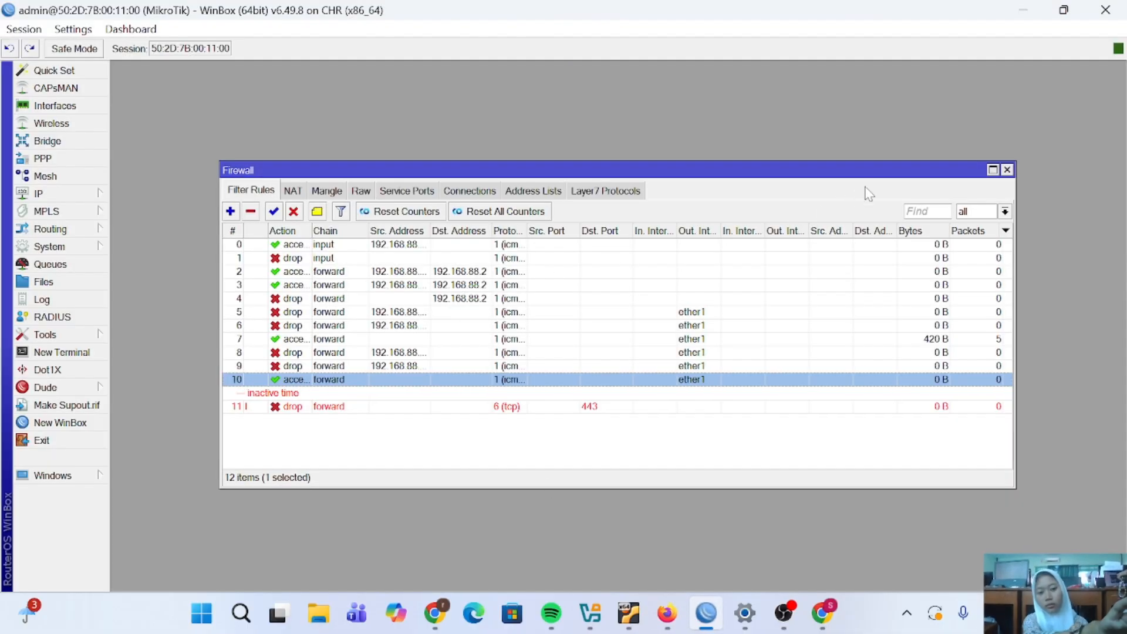
click(1008, 170)
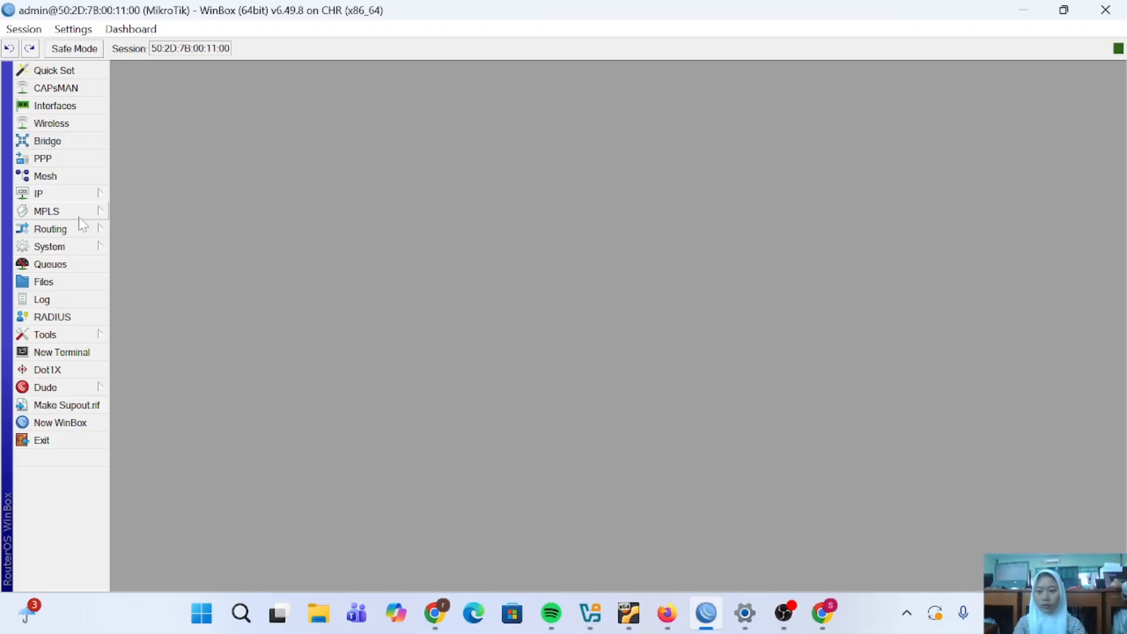
click(86, 195)
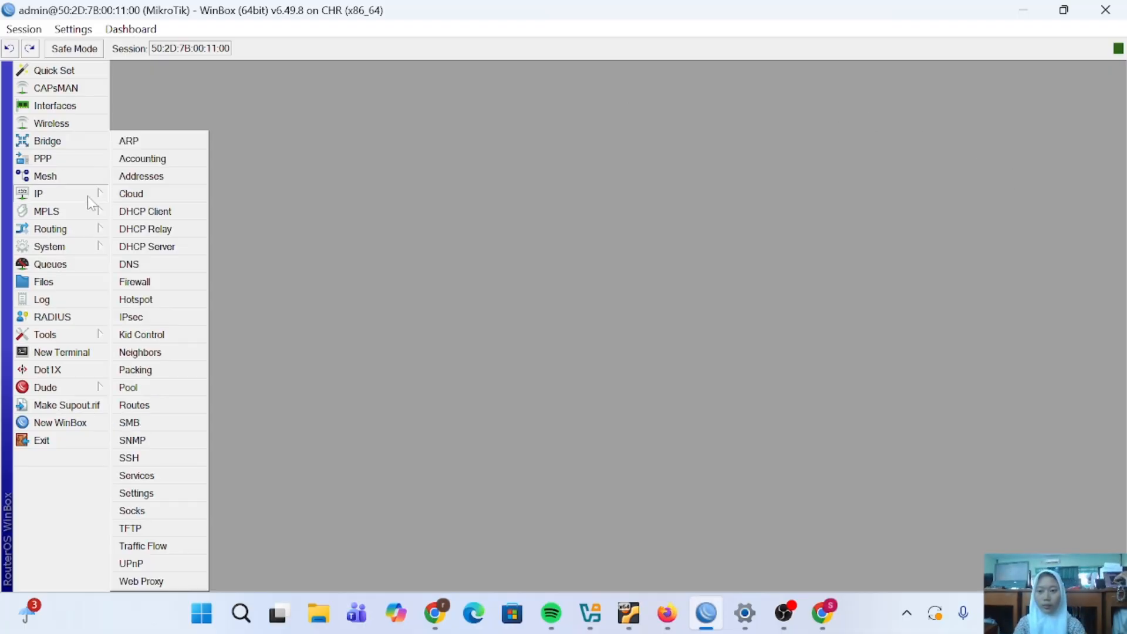
click(158, 283)
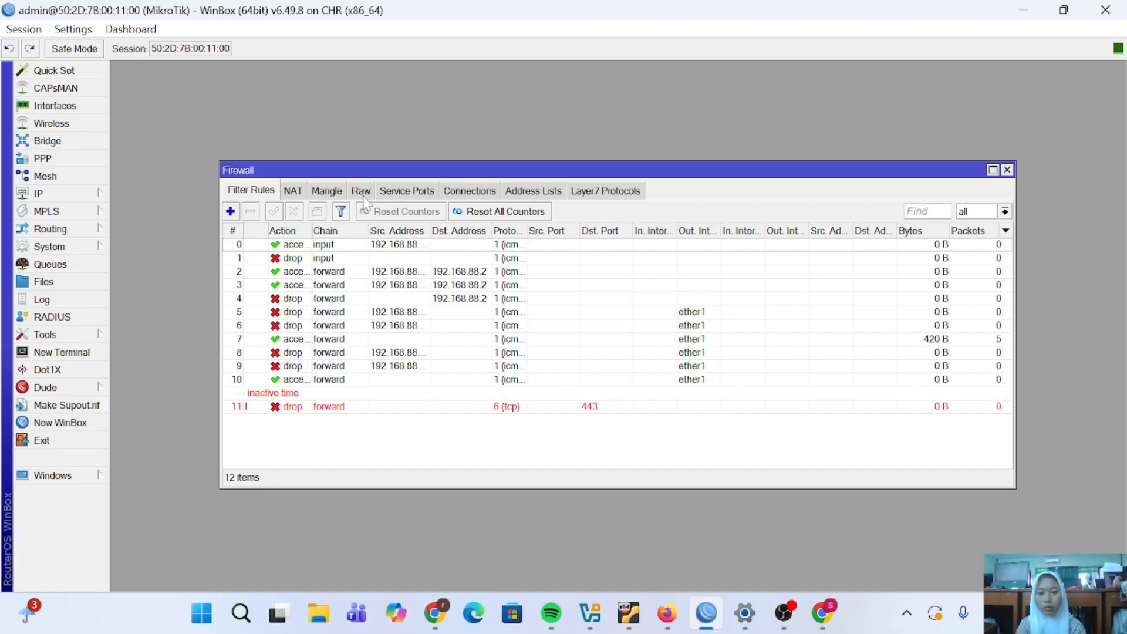
click(543, 192)
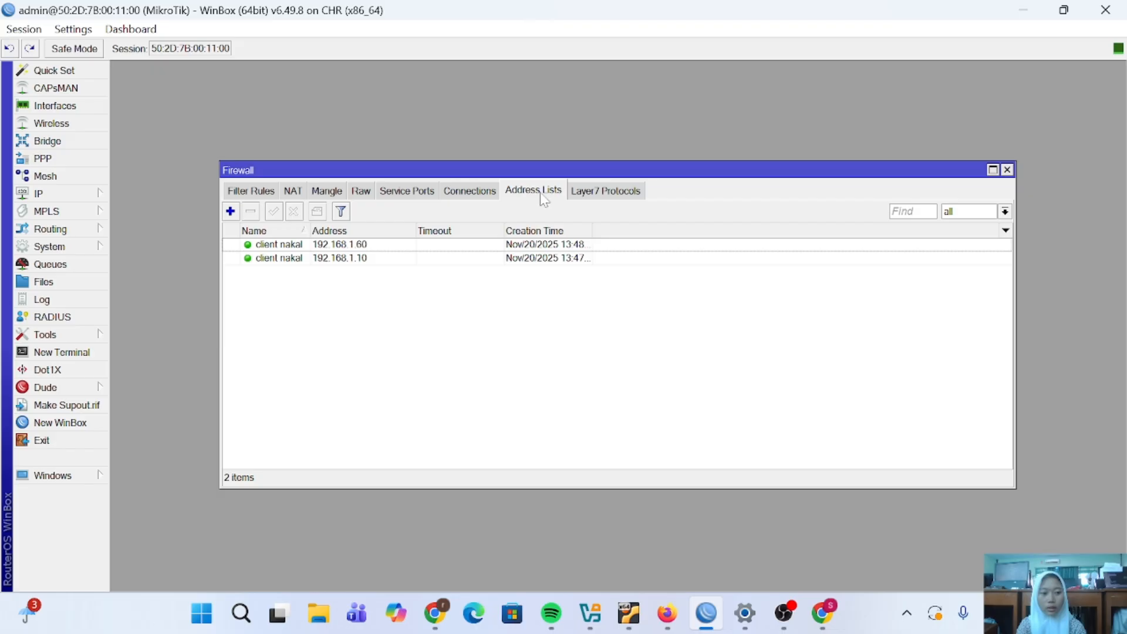
click(231, 212)
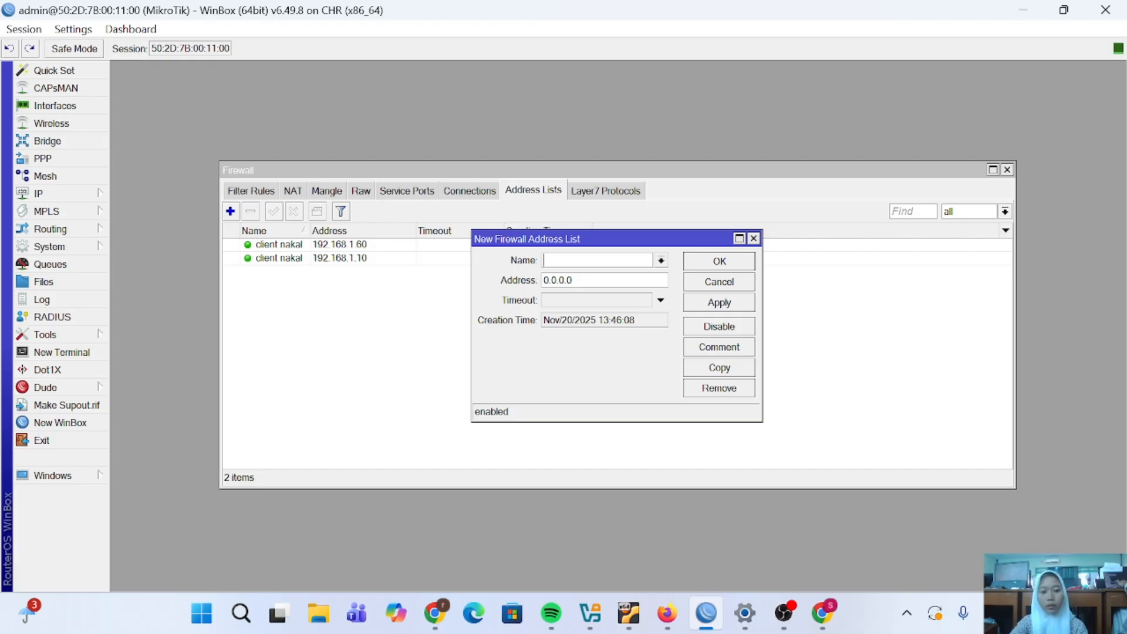
text(app)
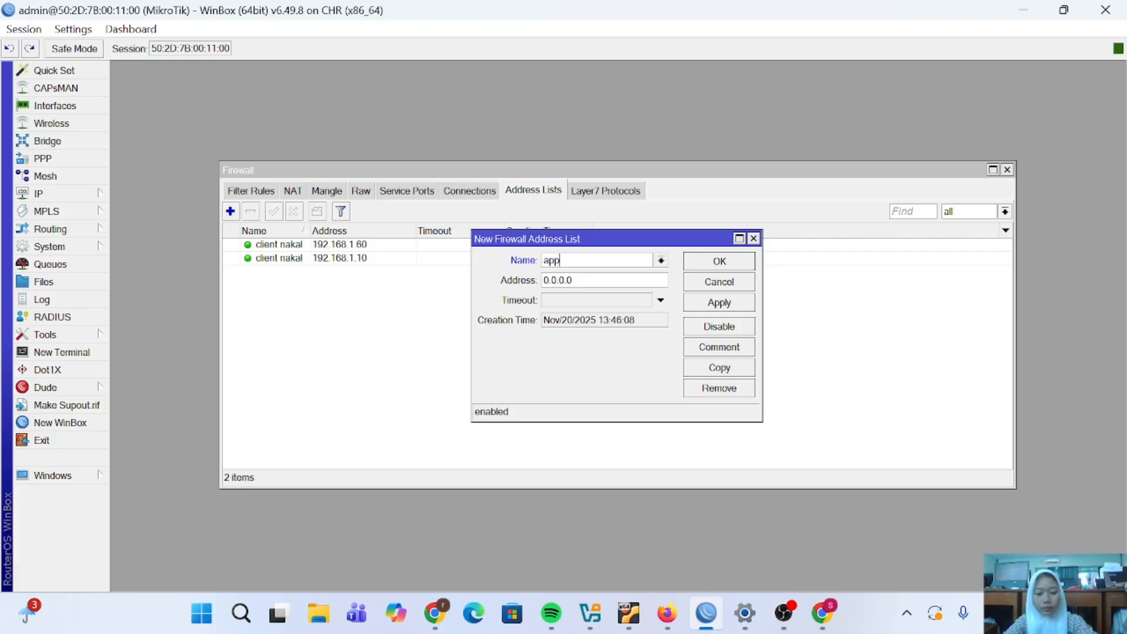
text(rove)
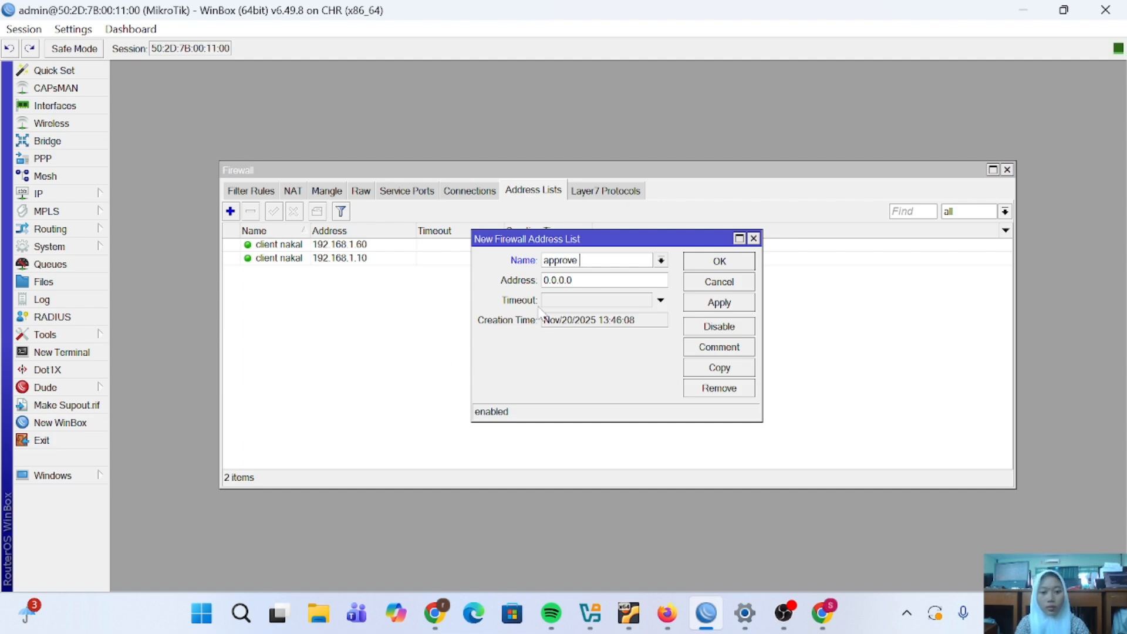
Step: Set the approve entry's address range to 192.168.99.31-192.168.99.32 and save the entry
key(BackSpace)
key(BackSpace)
key(BackSpace)
key(BackSpace)
key(BackSpace)
key(BackSpace)
key(BackSpace)
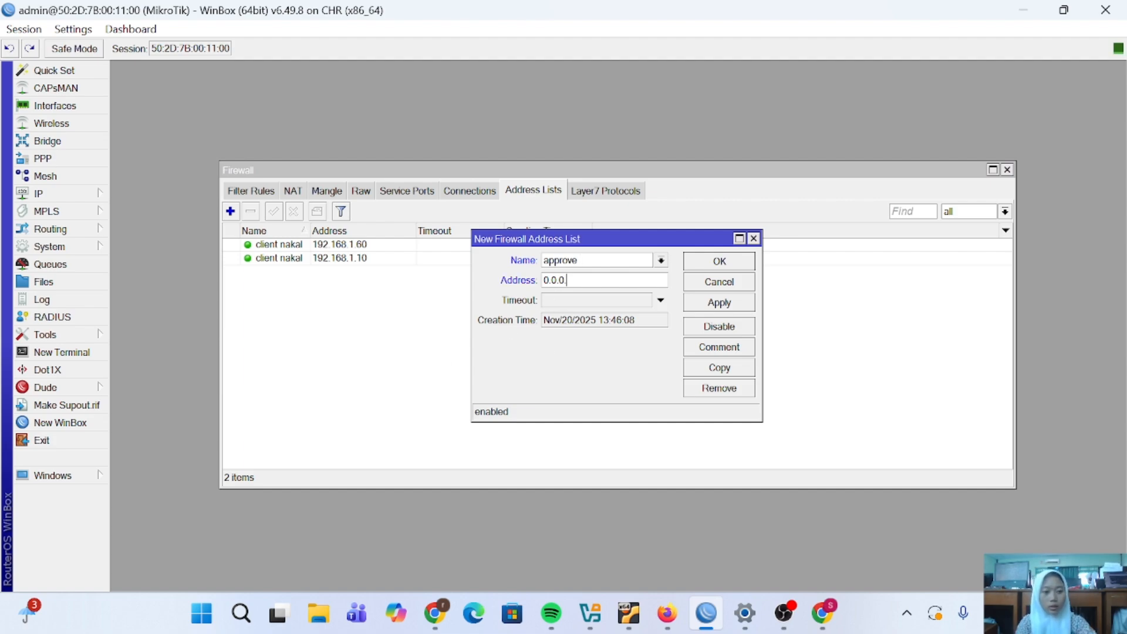
text(19)
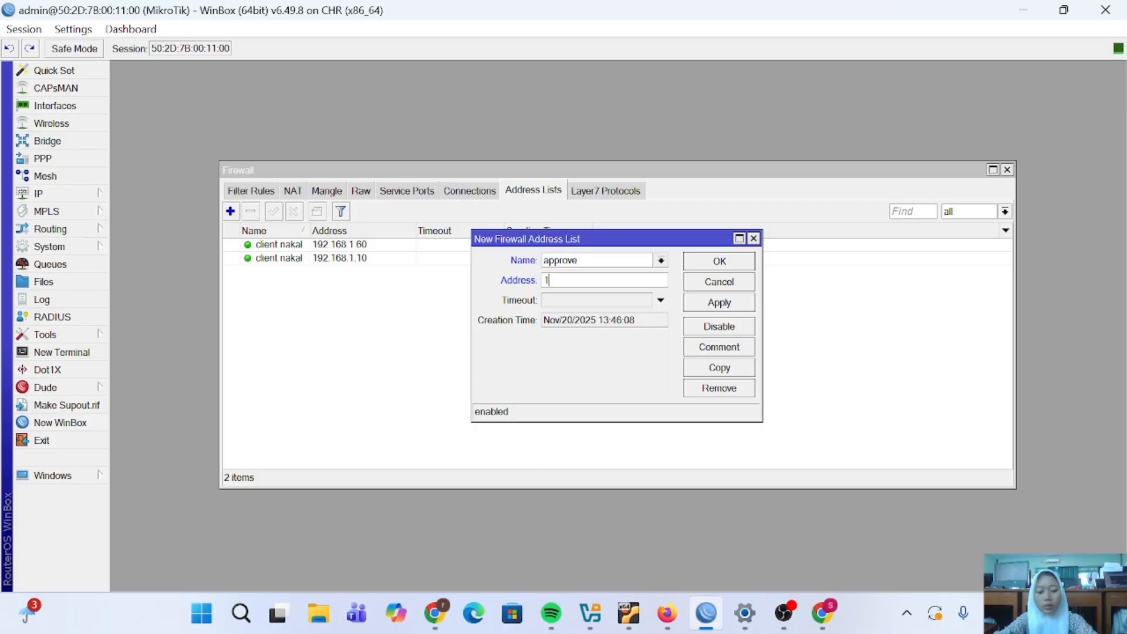
key(BackSpace)
text(92)
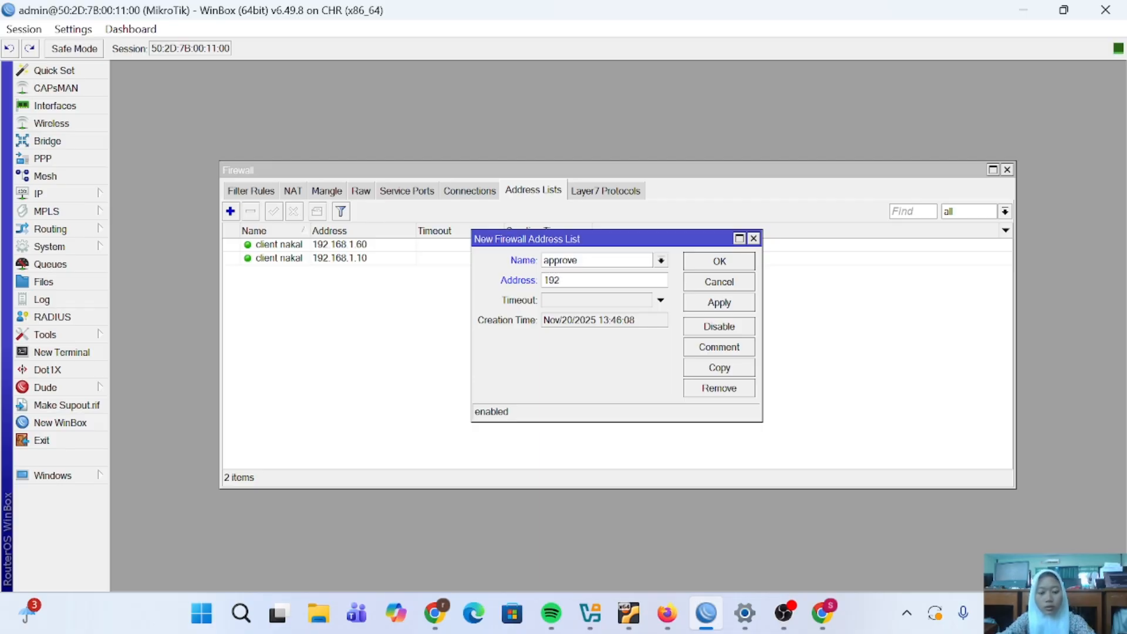
text(.168)
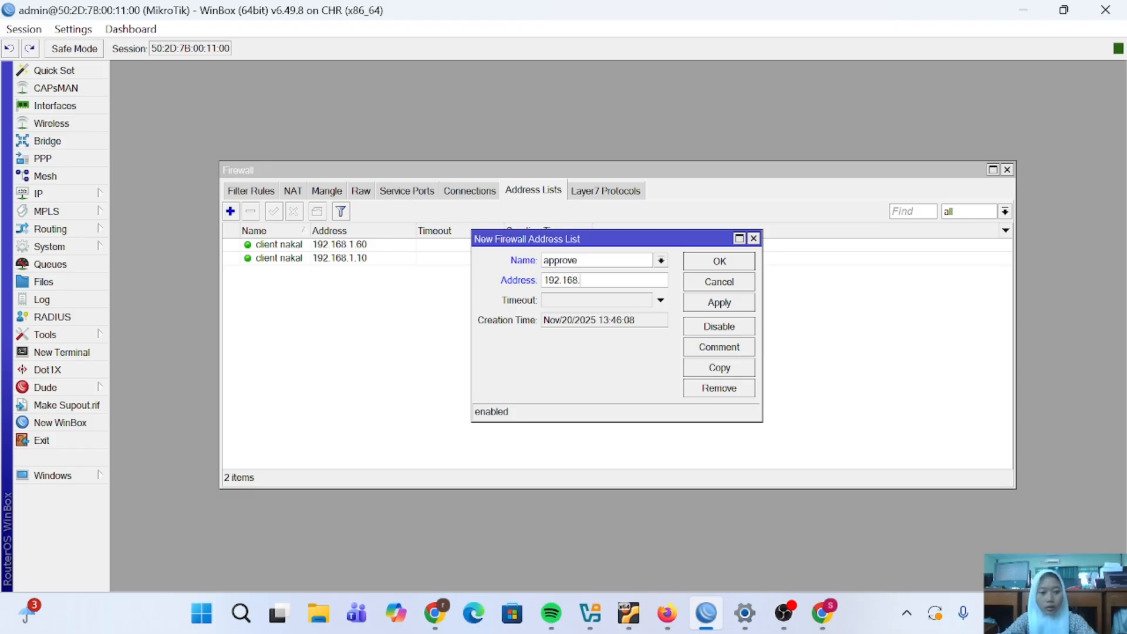
text(.99)
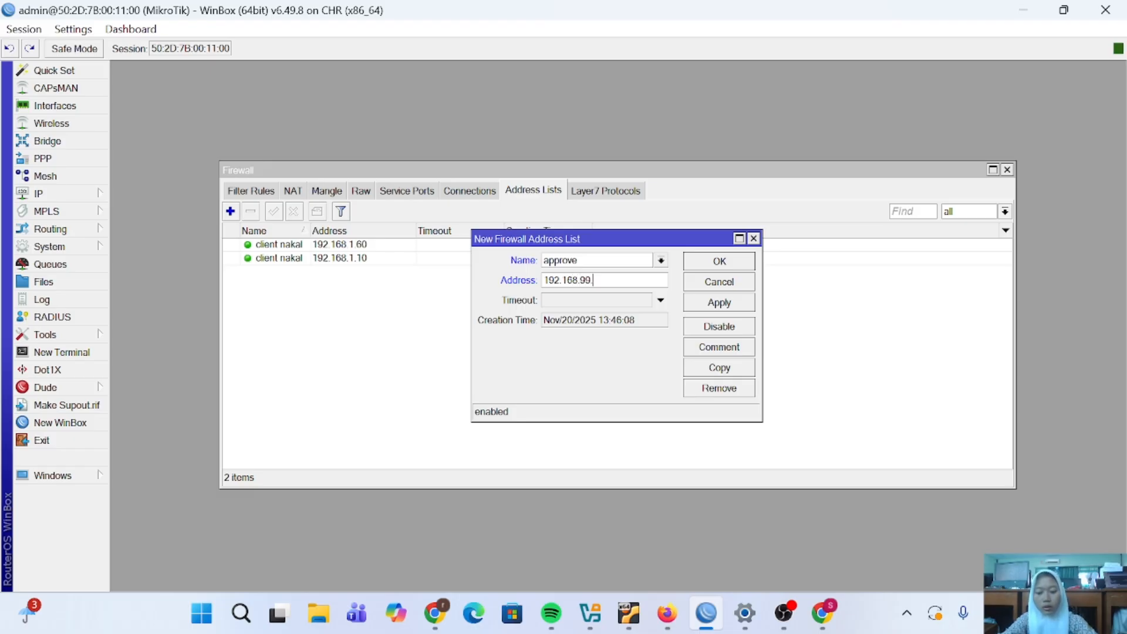
text(.31)
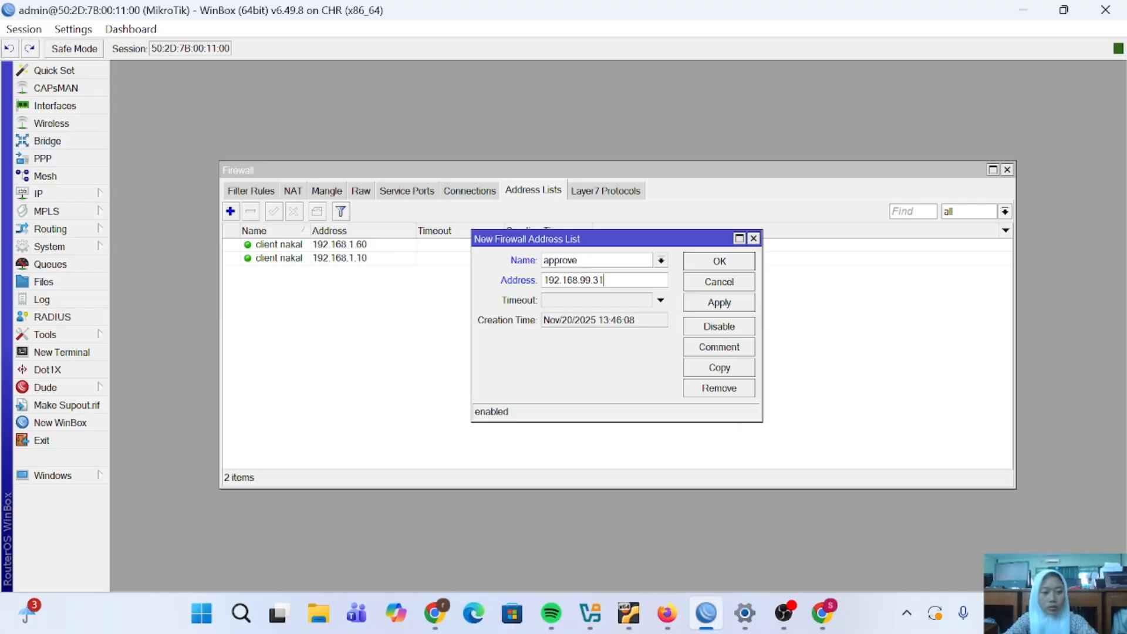
text(-192)
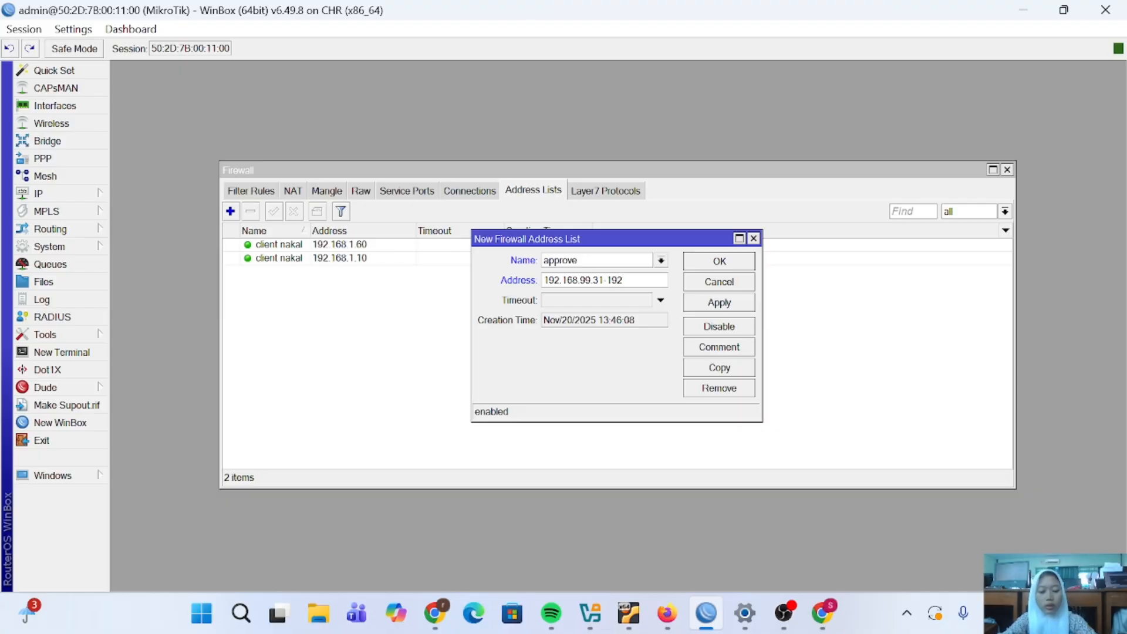
text(.168)
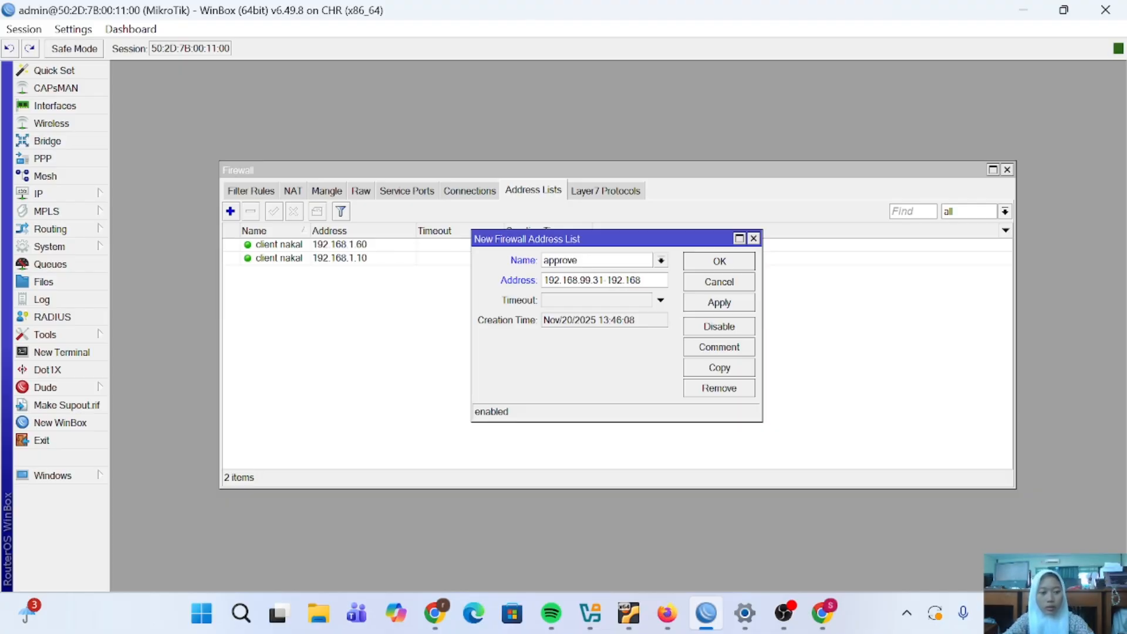
text(.99.)
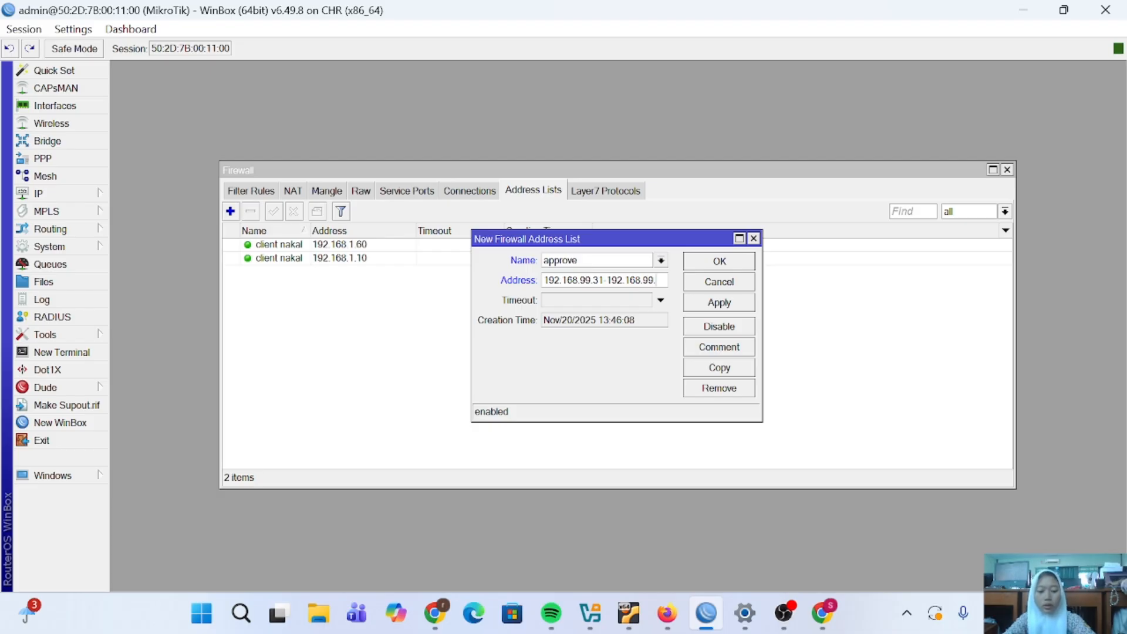
text(32)
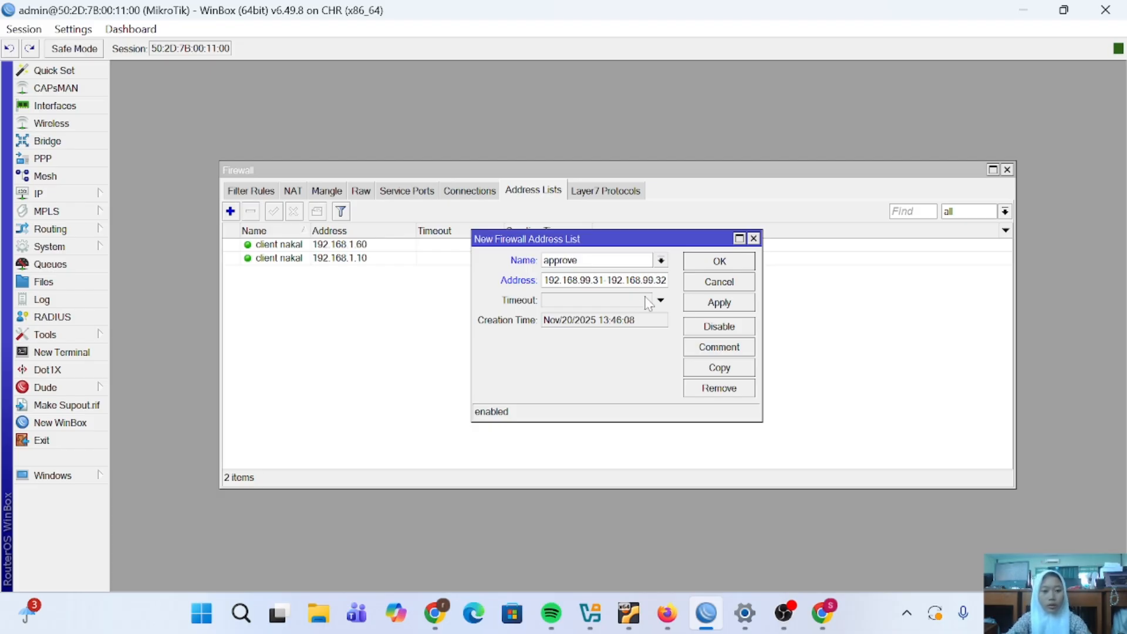
click(709, 304)
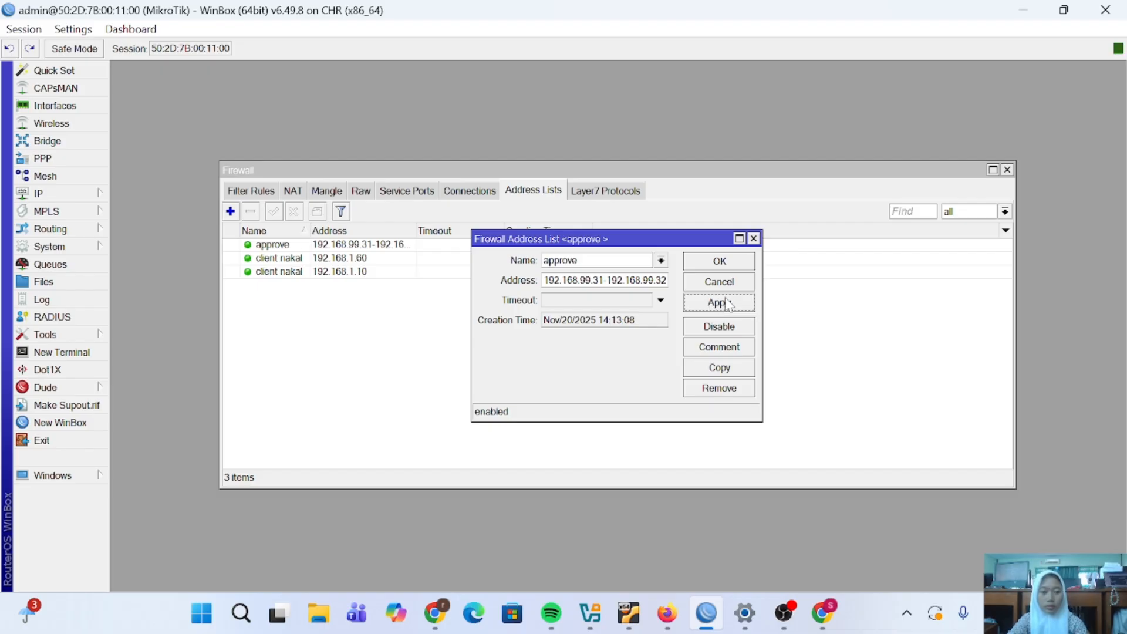
click(720, 264)
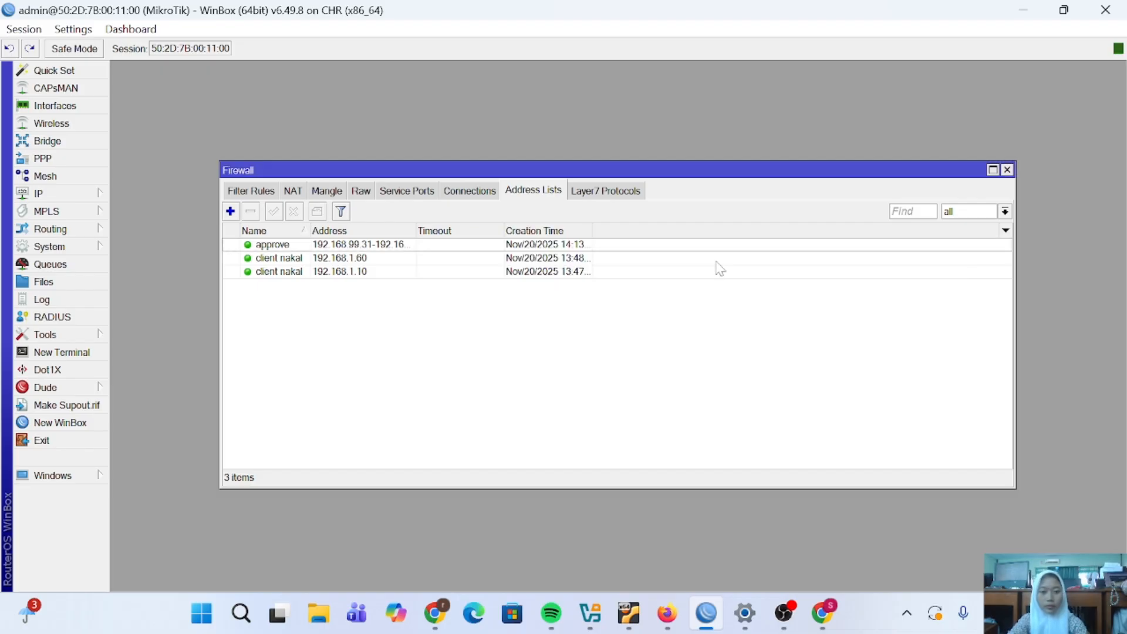
Step: Open the first firewall filter rule, the ICMP input accept rule, and clear its source address
click(251, 190)
double_click(304, 245)
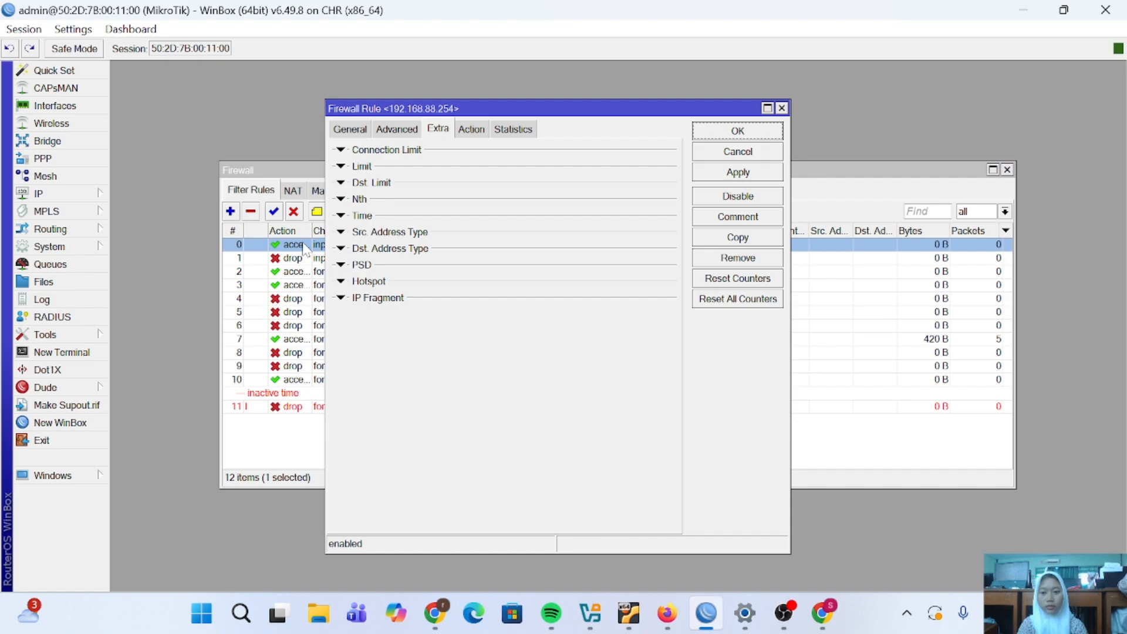
click(353, 130)
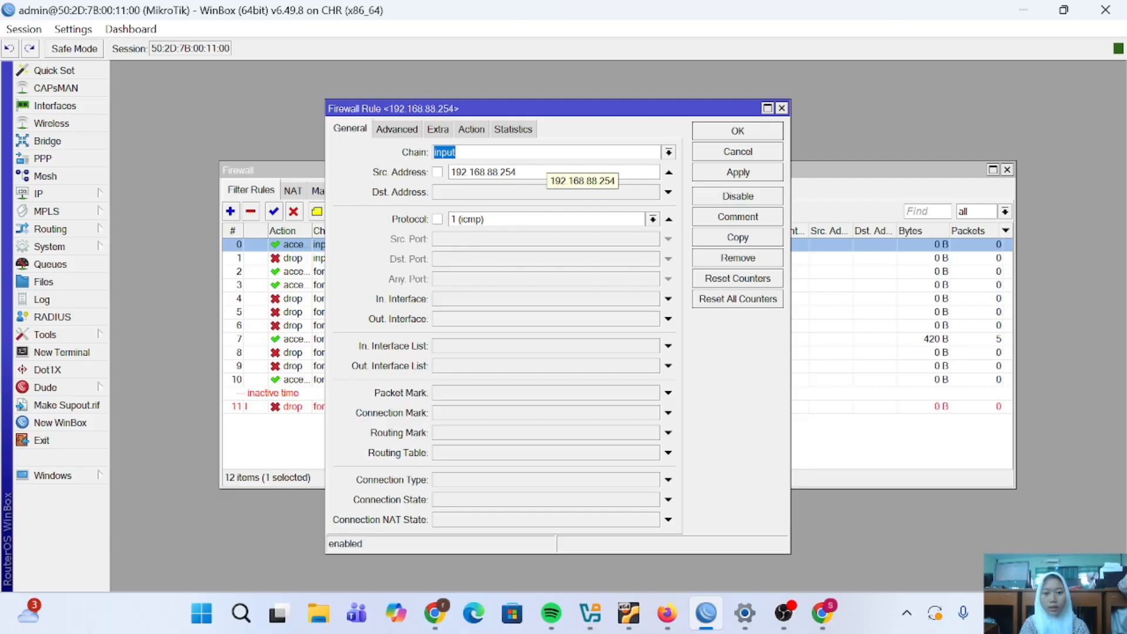
click(542, 172)
key(BackSpace)
key(BackSpace)
key(BackSpace)
key(BackSpace)
key(BackSpace)
key(BackSpace)
key(BackSpace)
key(BackSpace)
key(BackSpace)
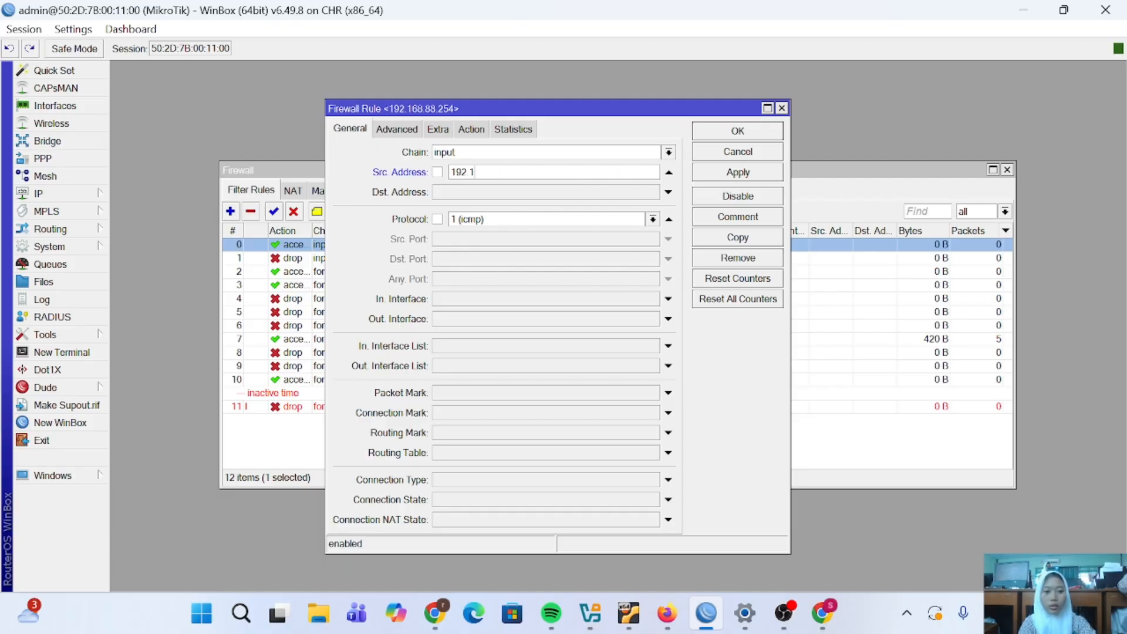
key(BackSpace)
key(BackSpace)
key(BackSpace)
key(BackSpace)
key(BackSpace)
Step: Set the rule's destination address list to approve, keep the accept action and save the rule
click(405, 130)
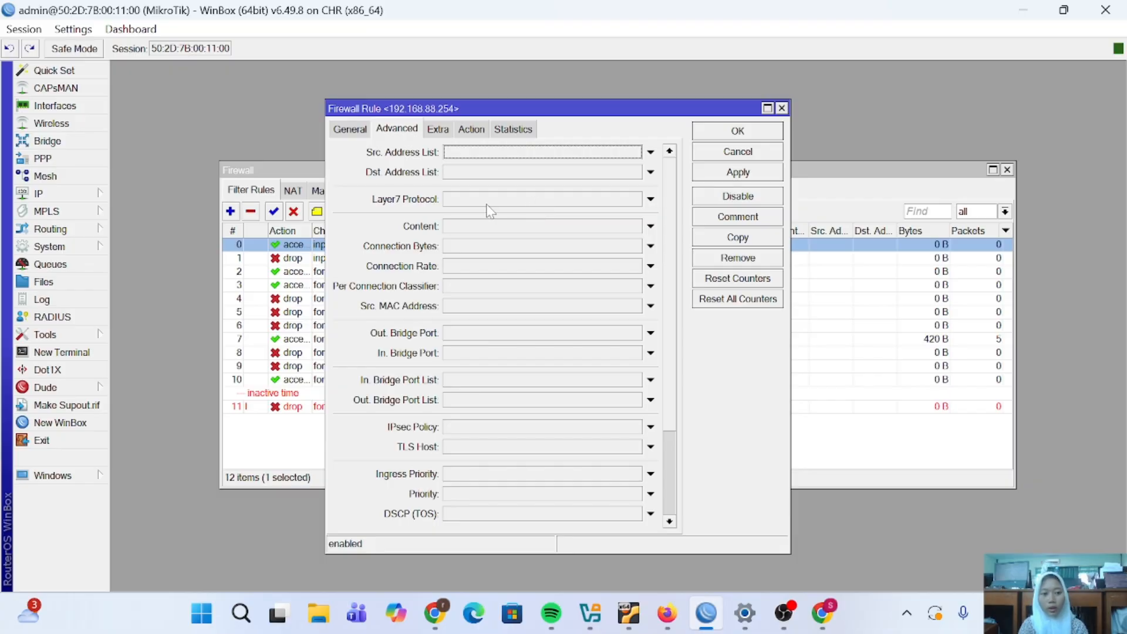
click(464, 172)
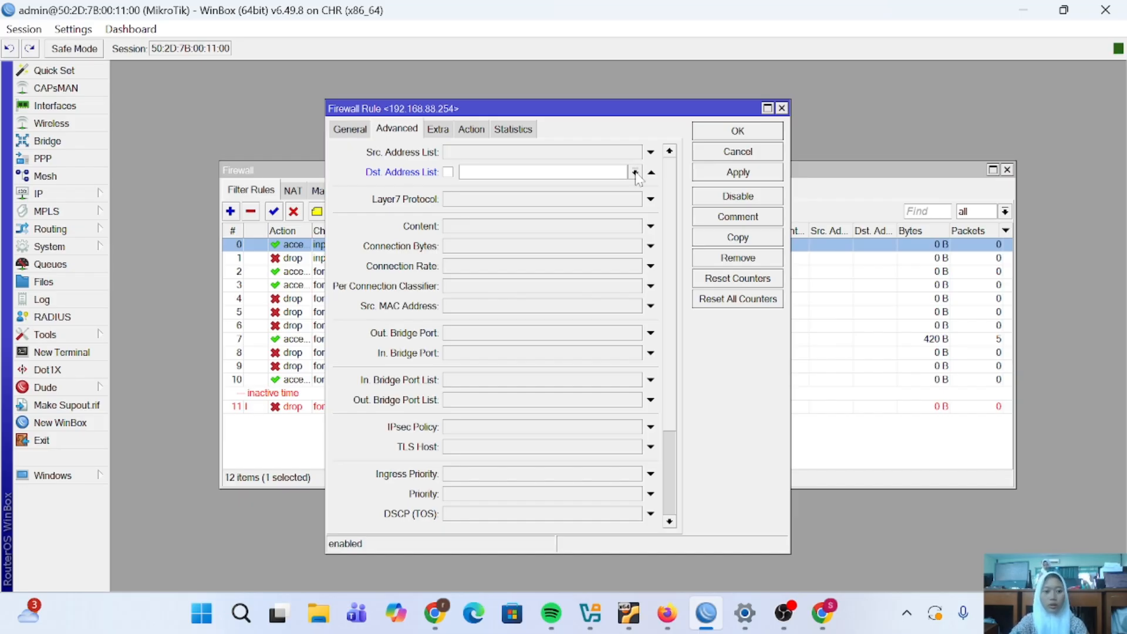
text(a)
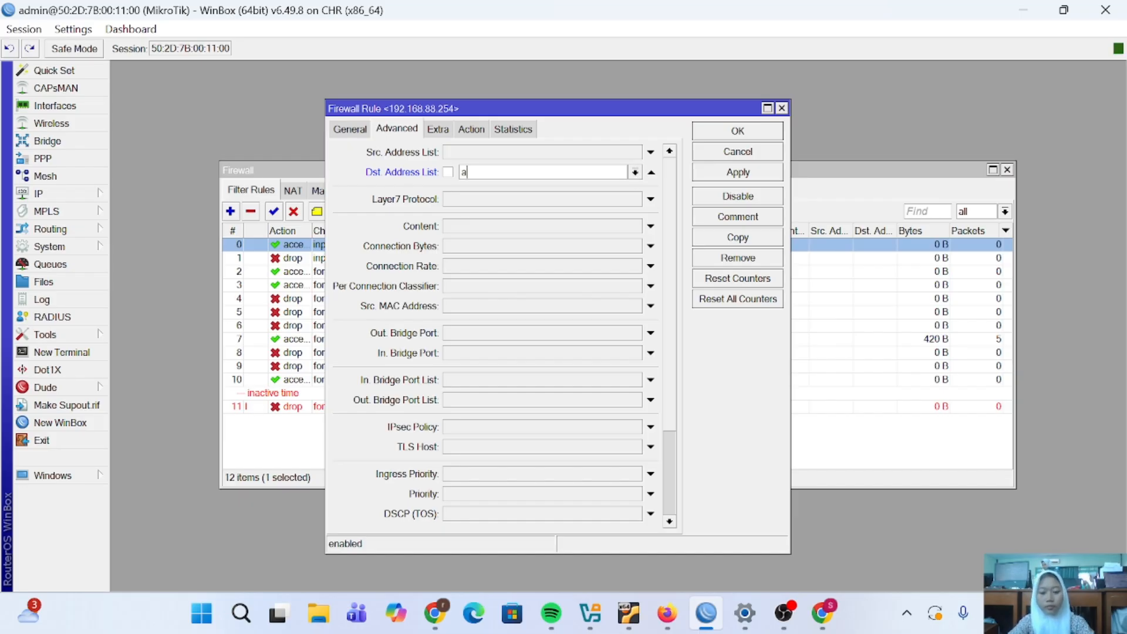
text(pprove)
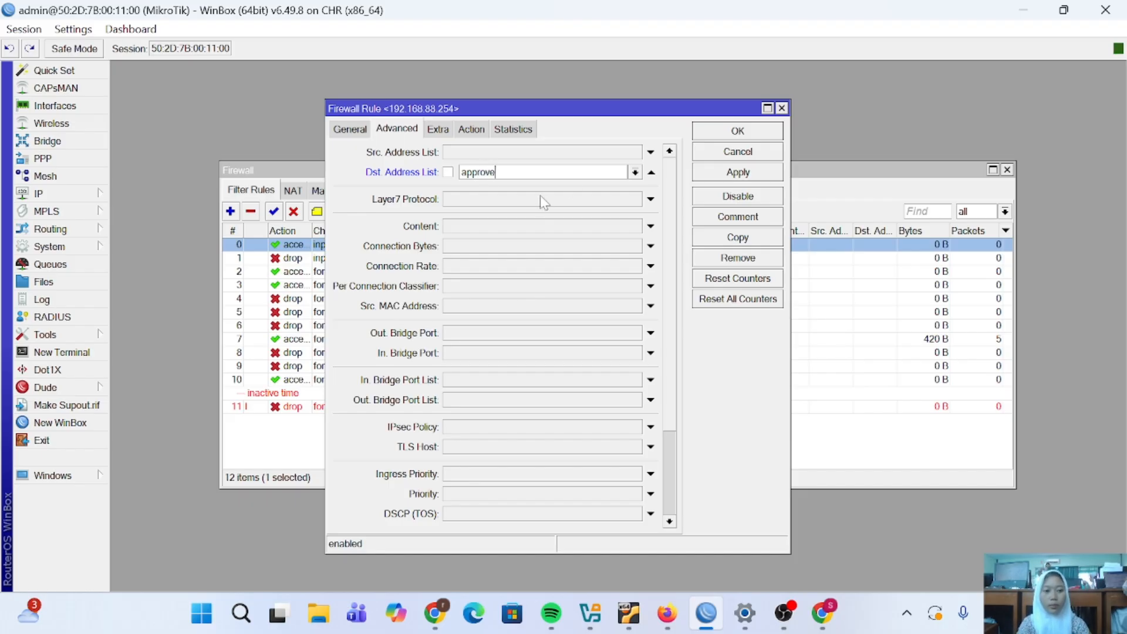
click(473, 129)
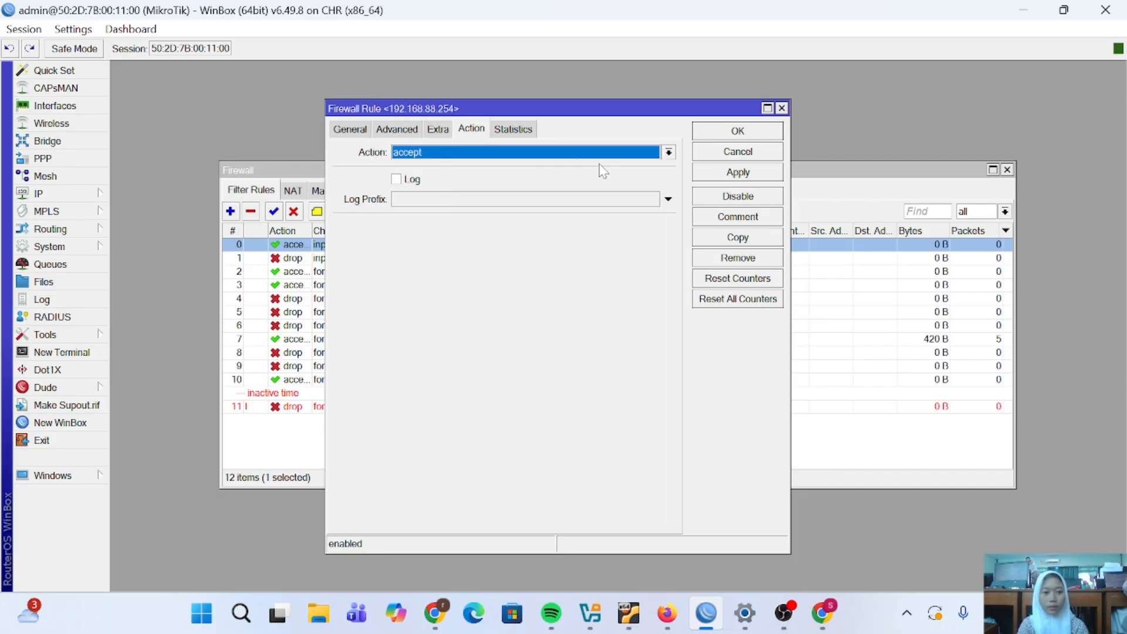
click(763, 185)
click(755, 134)
Step: Switch to the PNETLab VPC1 console and ping the gateway 192.168.99.1
key(alt+Tab)
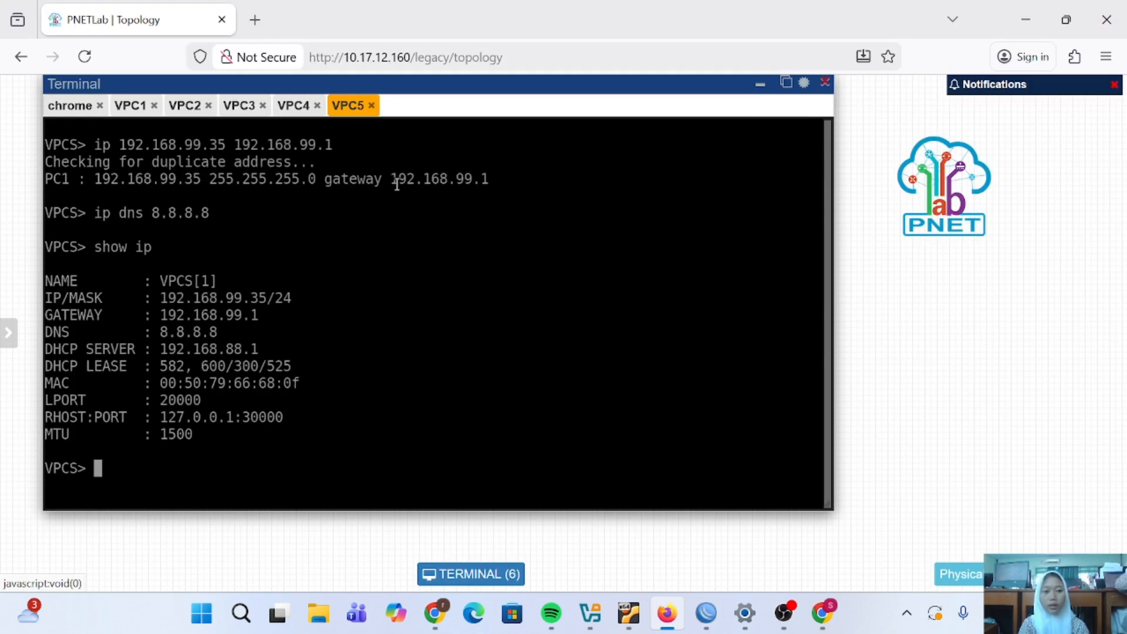
click(133, 107)
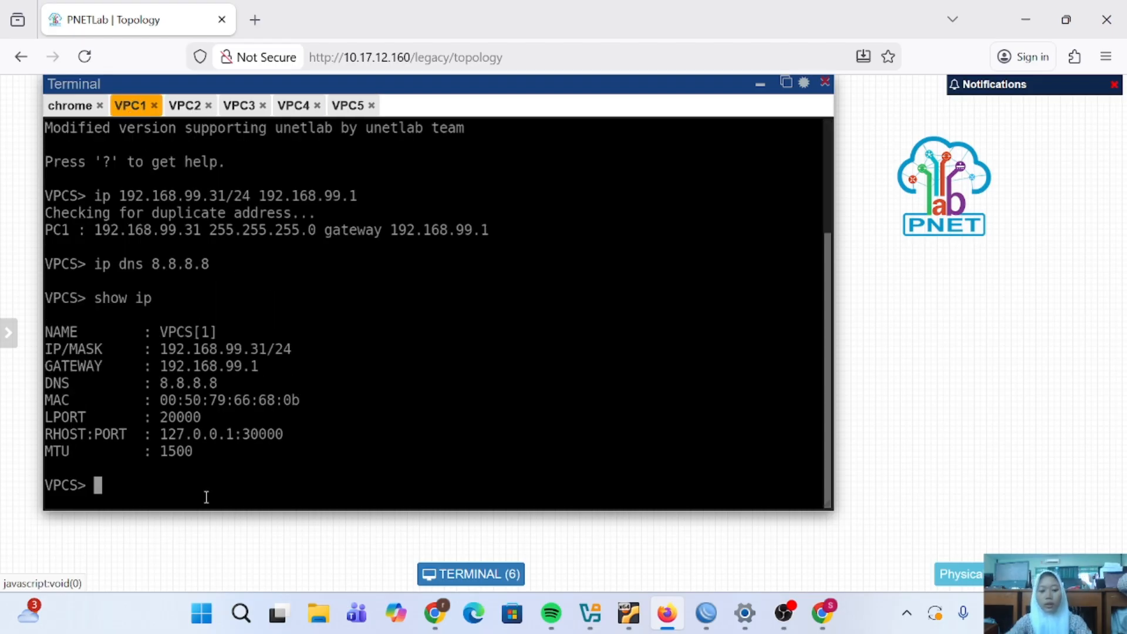
text(ping )
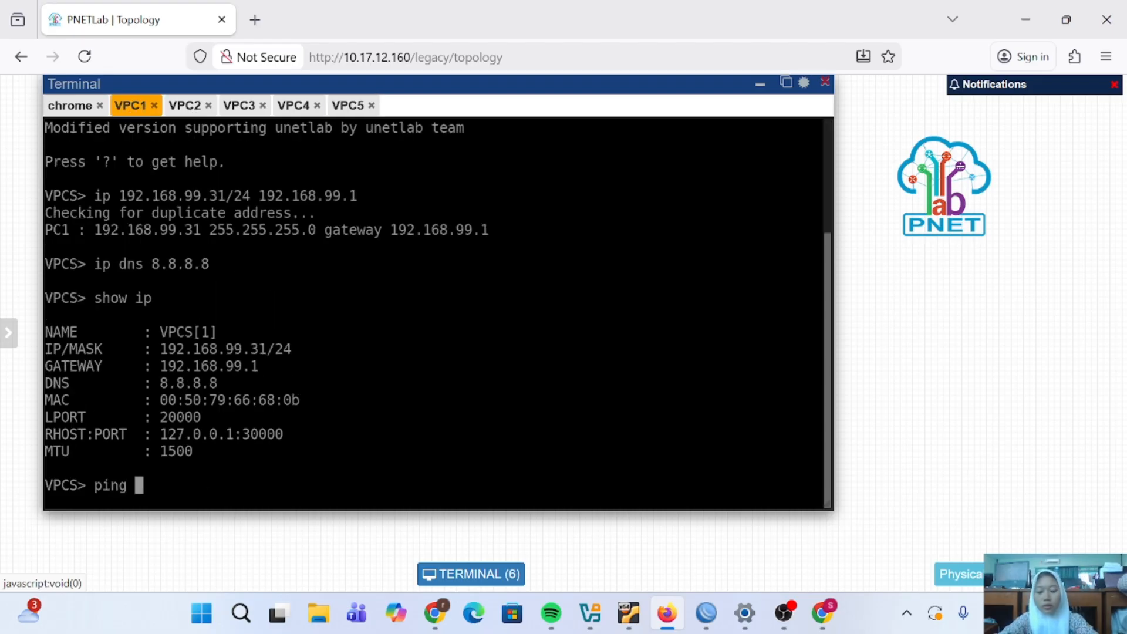
text(192.16)
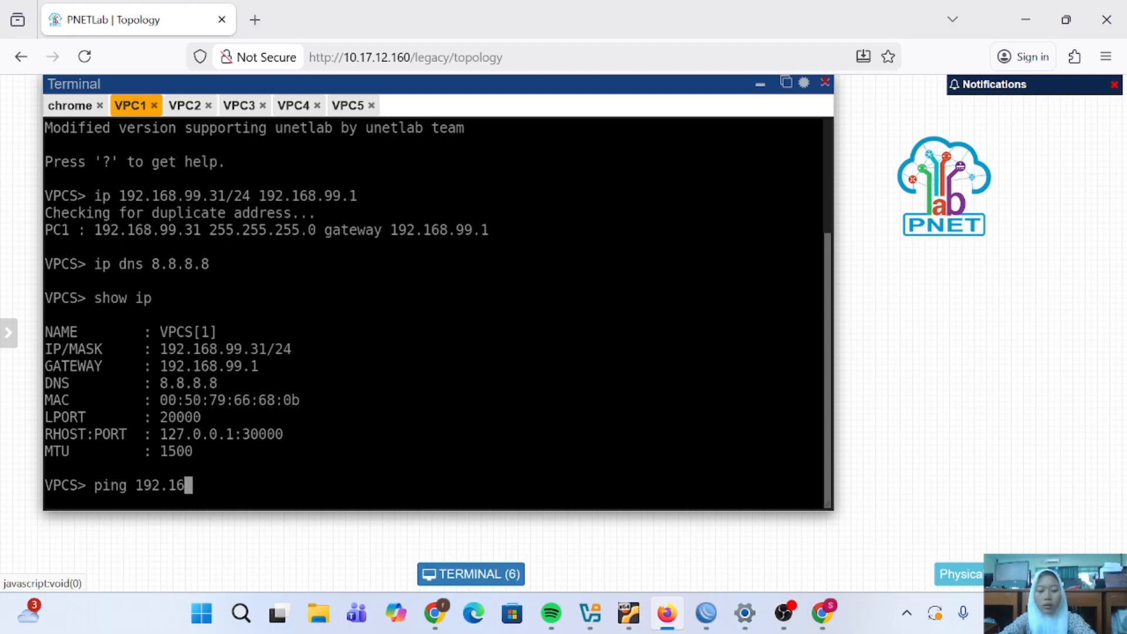
text(8.99.1)
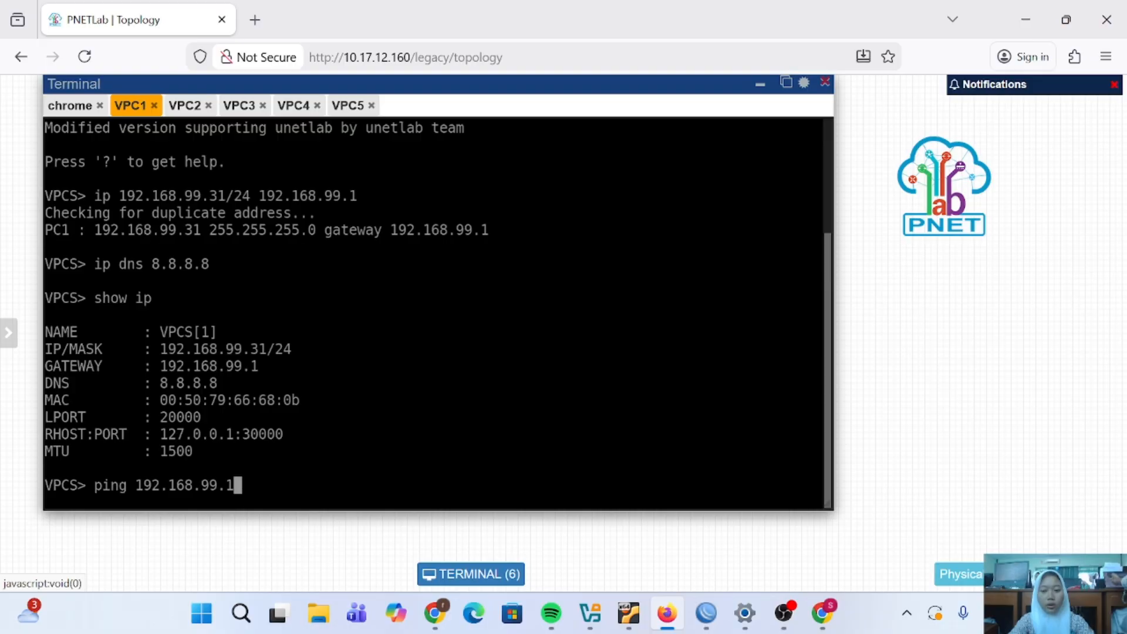
key(Return)
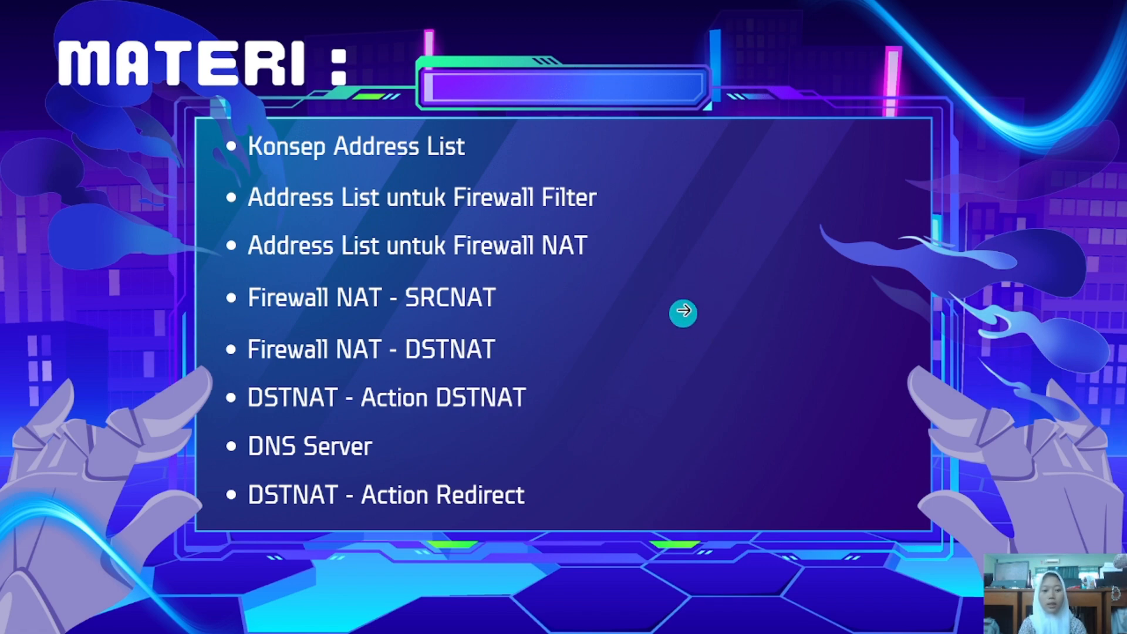
mouse_move(1019, 563)
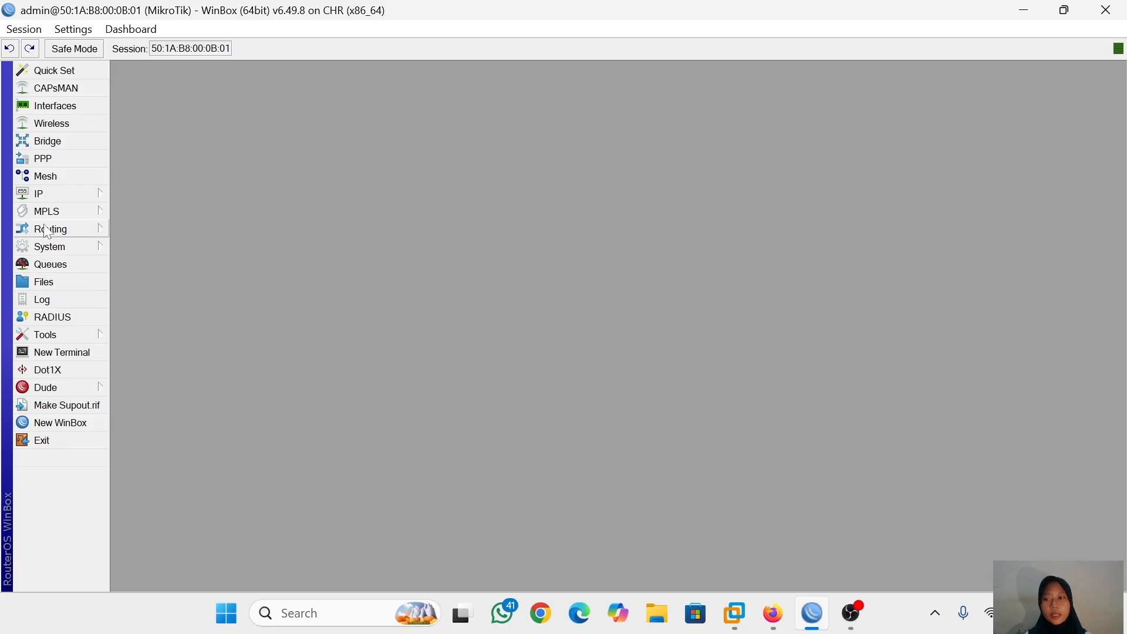
Step: Open the firewall address lists and start a new entry named vpc1-4
click(57, 196)
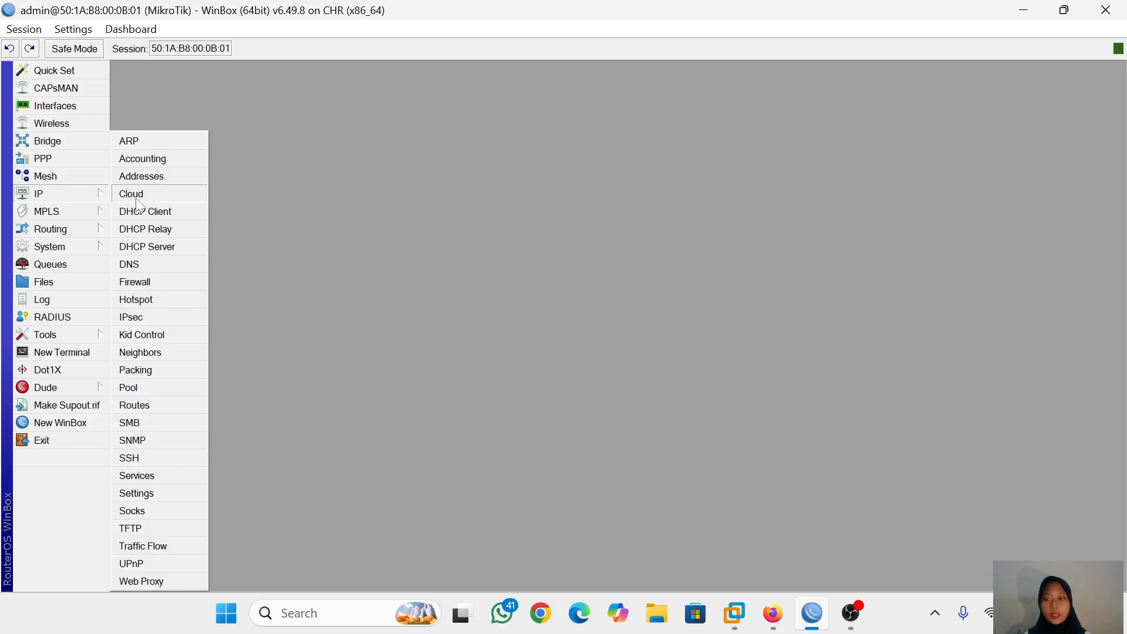
click(154, 281)
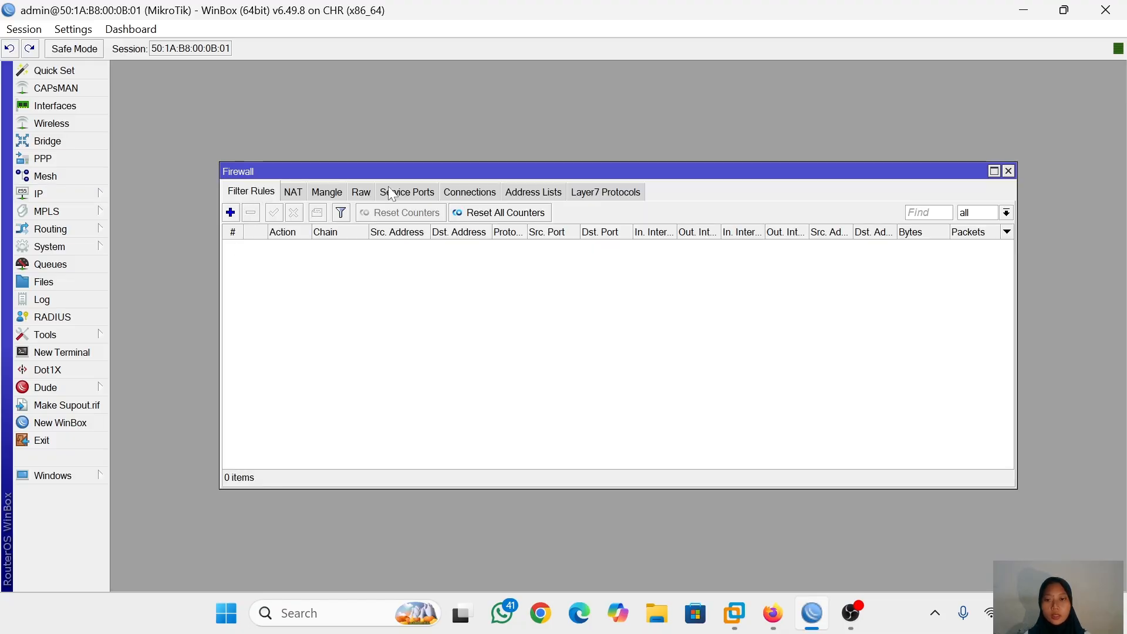
click(527, 193)
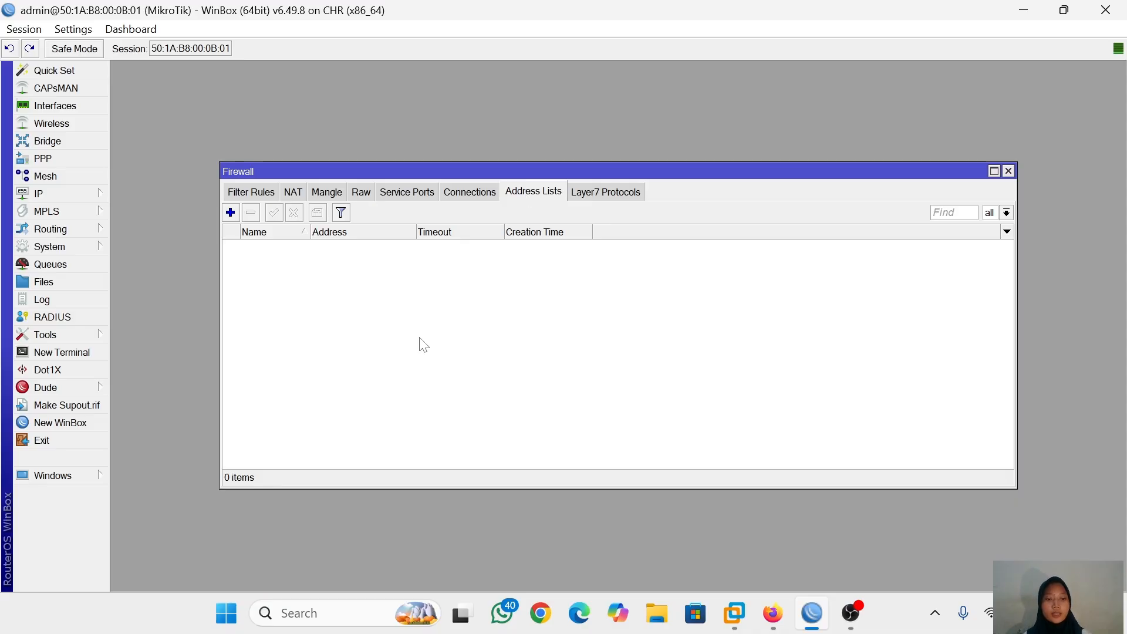
click(231, 214)
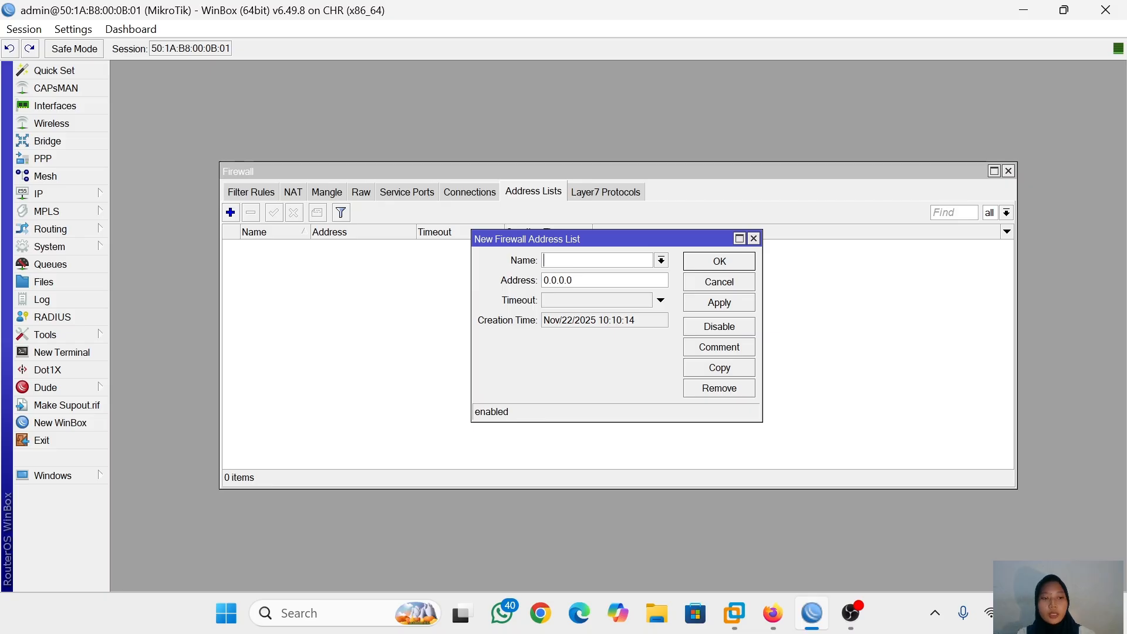
text(vpc)
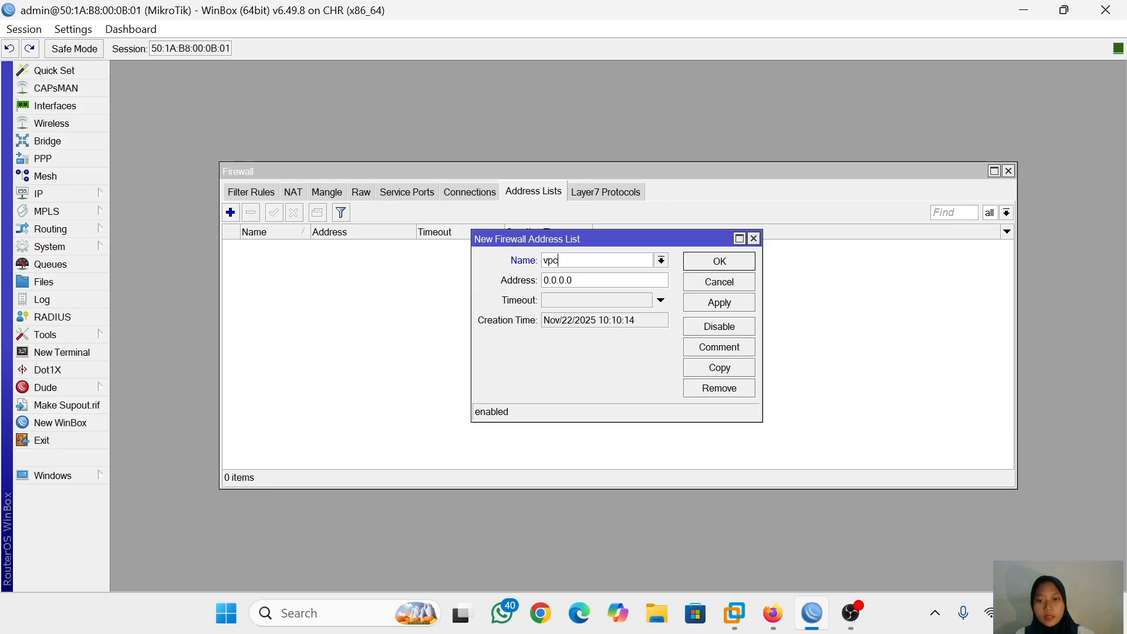
text(1-)
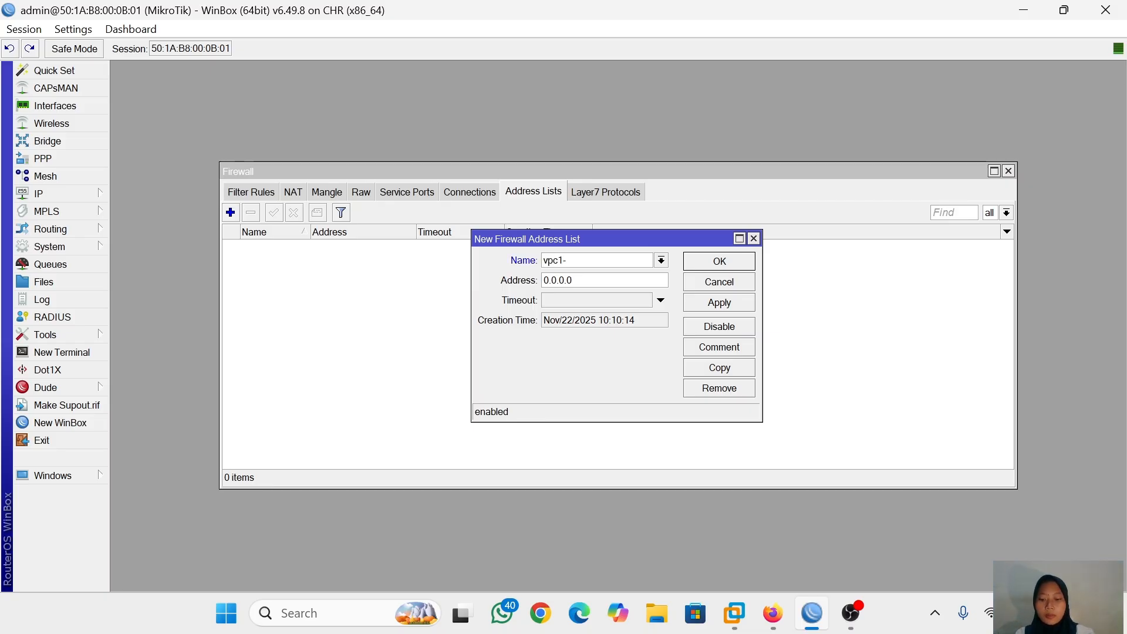
text(4)
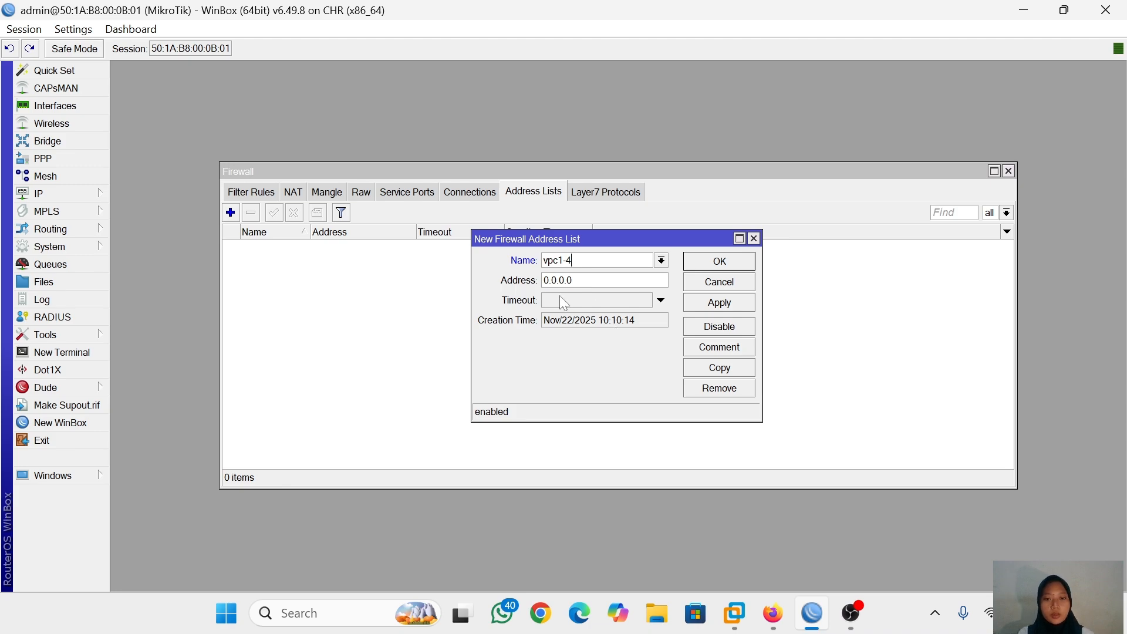
Step: Set the vpc1-4 entry's address range to 192.168.99.31-192.168.99.34 and save the entry
key(BackSpace)
key(BackSpace)
key(BackSpace)
key(BackSpace)
key(BackSpace)
key(BackSpace)
key(BackSpace)
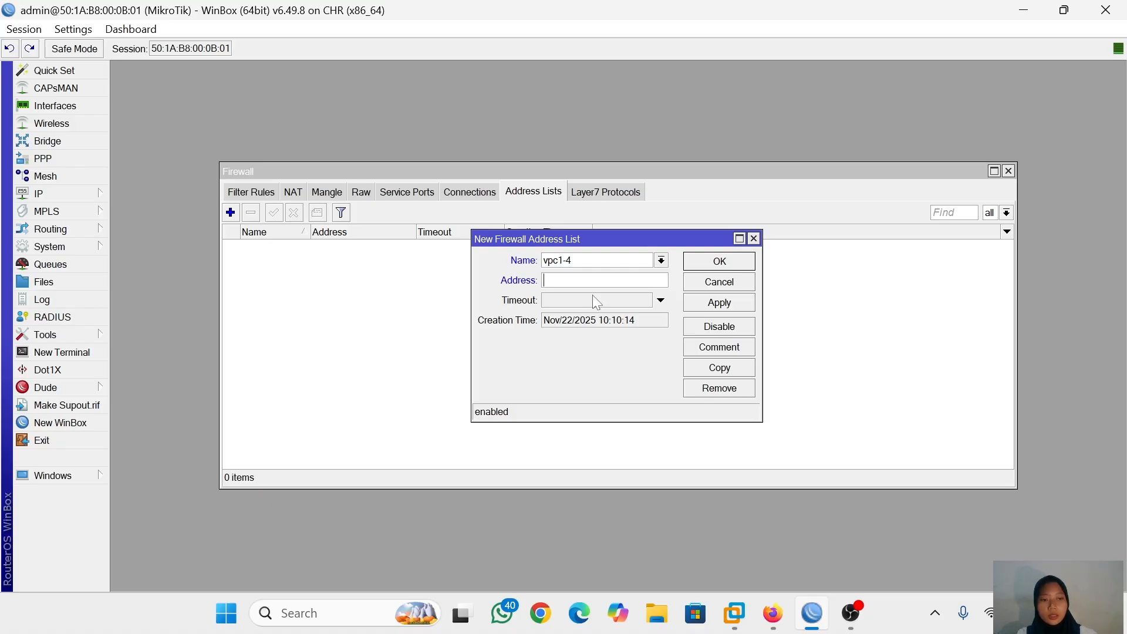
text(192.168.99)
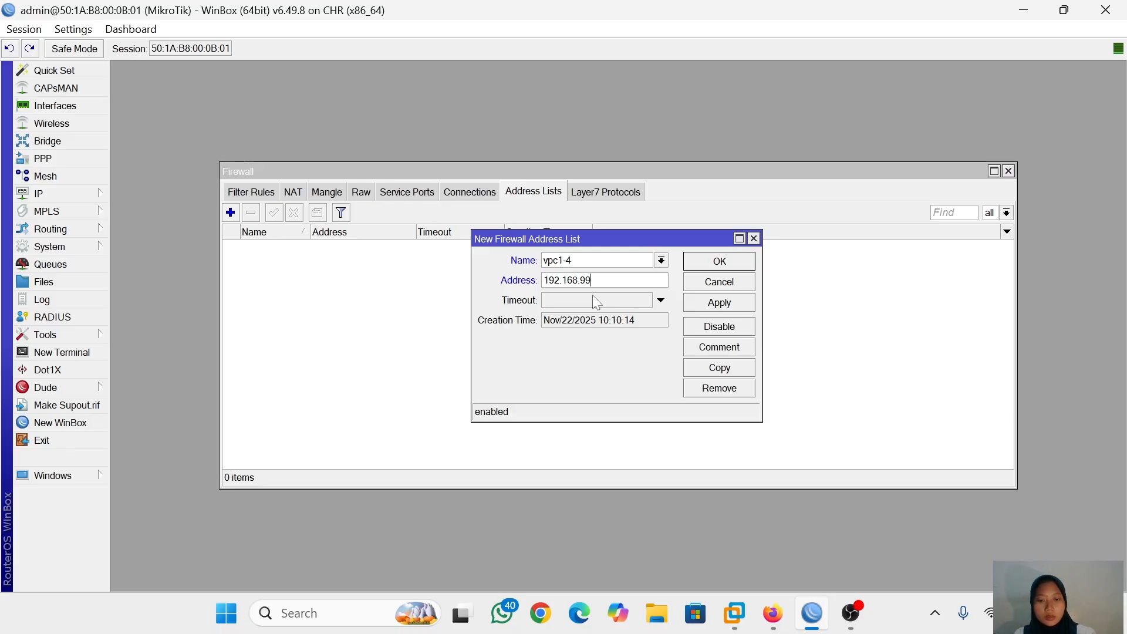
text(.31)
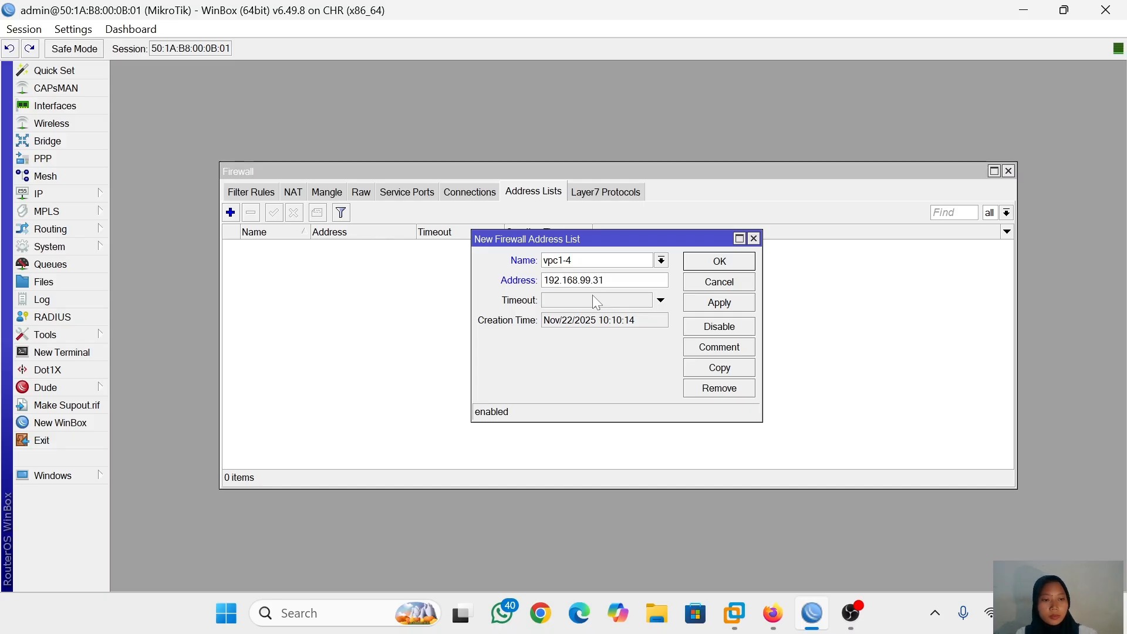
text(-192)
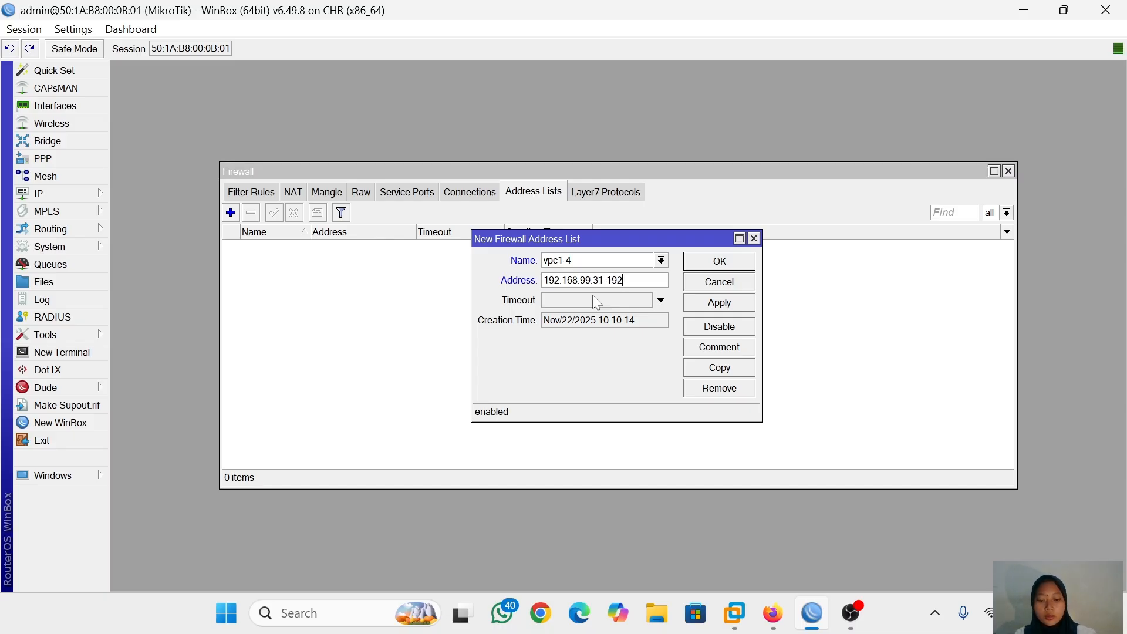
text(.168.99.3)
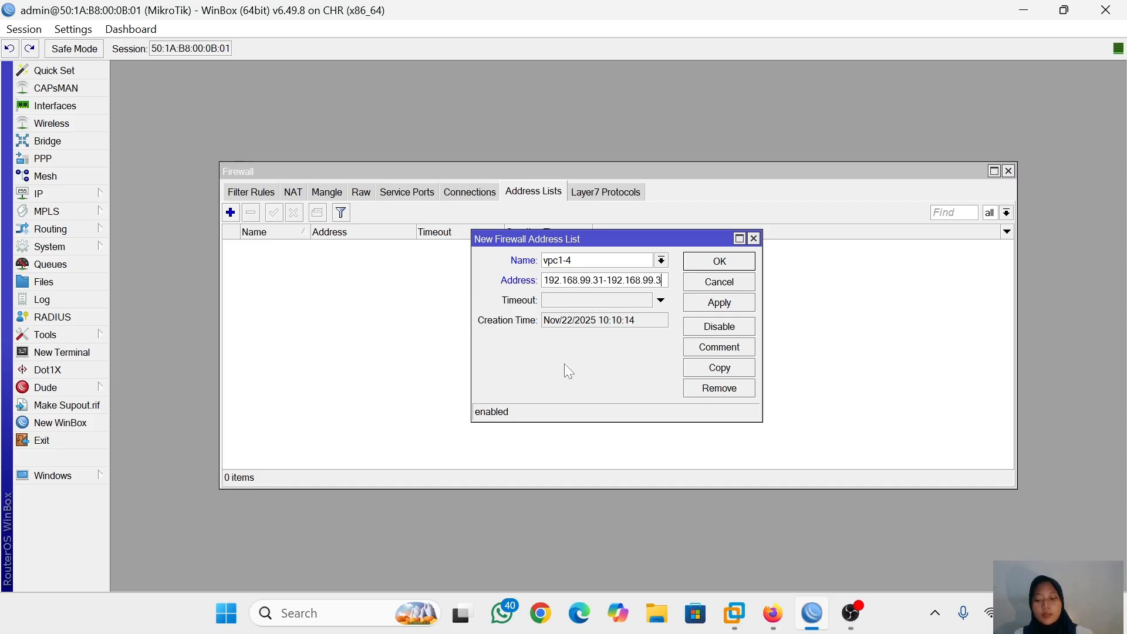
text(4)
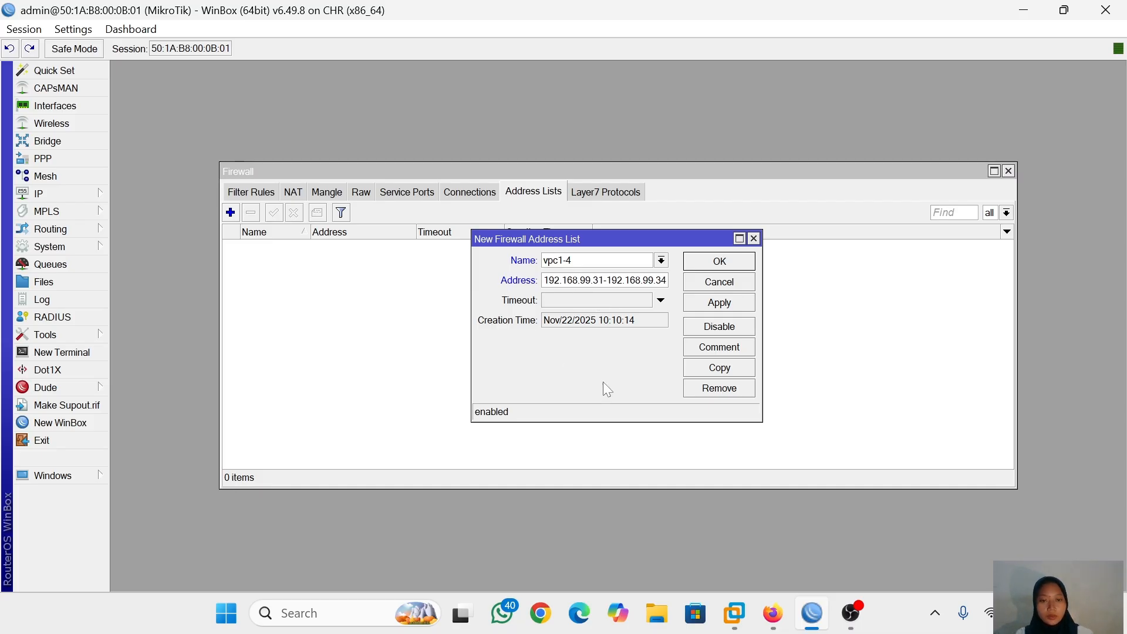
click(729, 306)
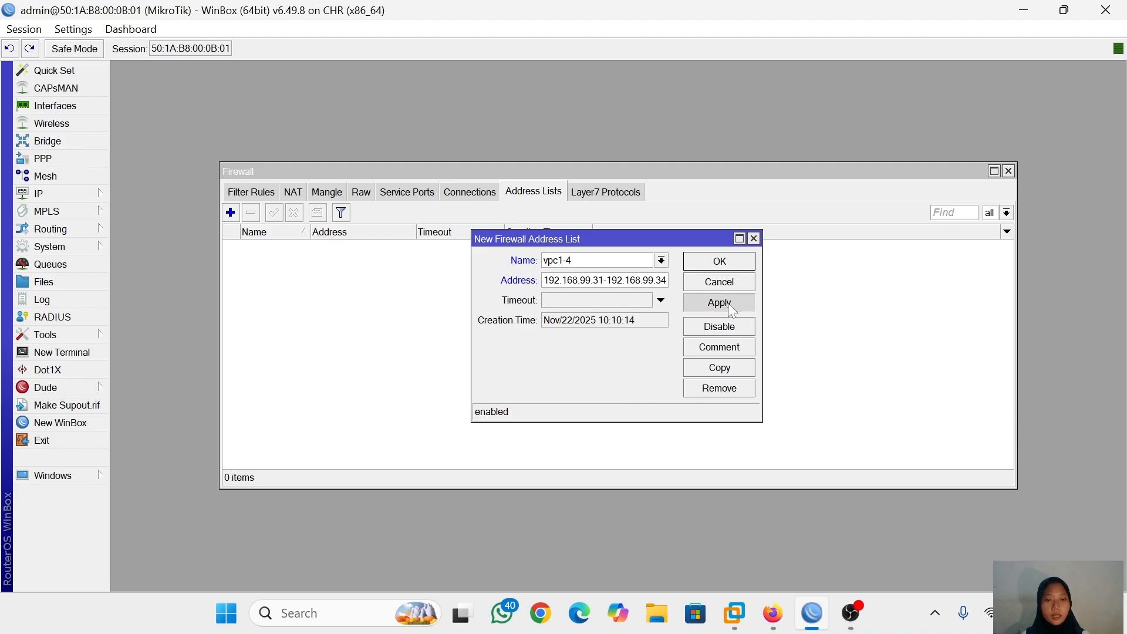
click(720, 263)
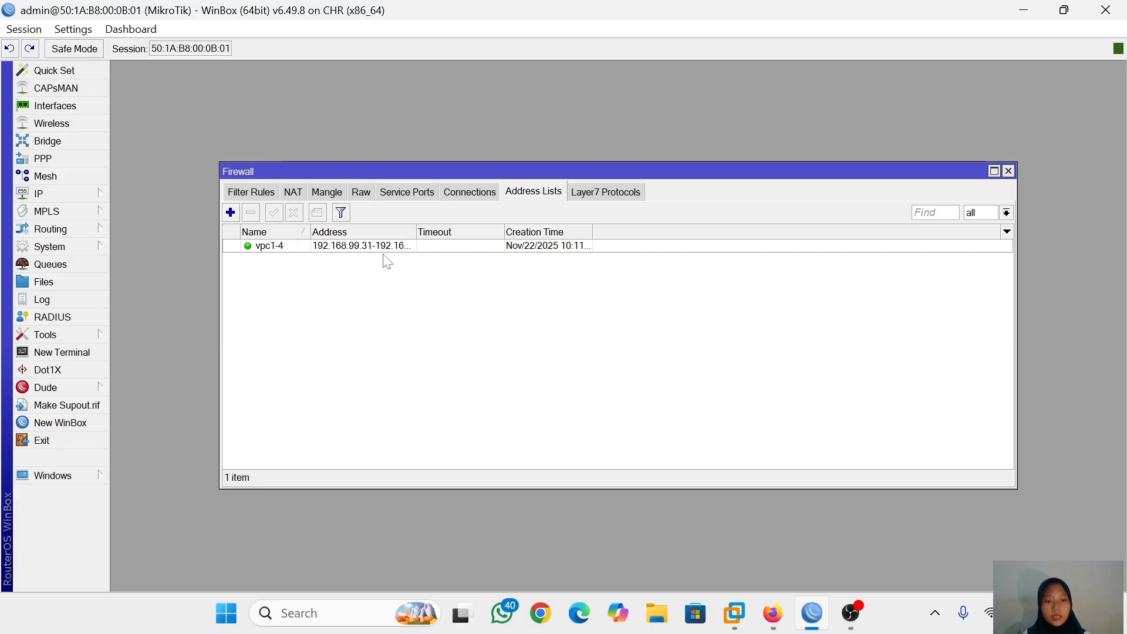
Step: Open the existing firewall NAT rule for 8.8.8.8 port 53 and change its chain to srcnat
click(296, 195)
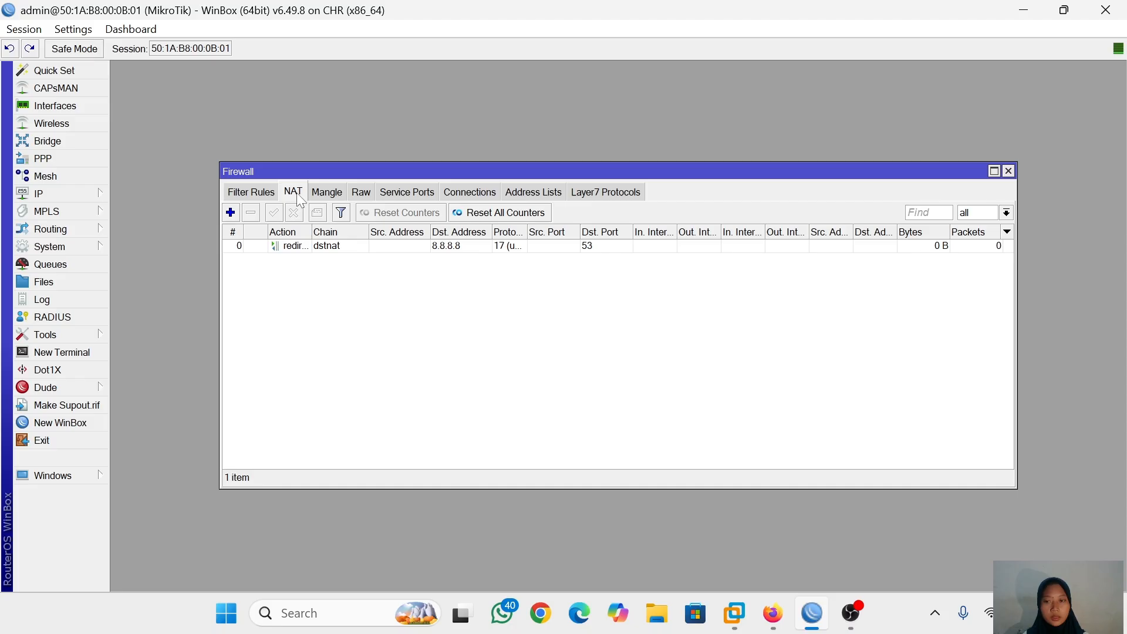
click(330, 247)
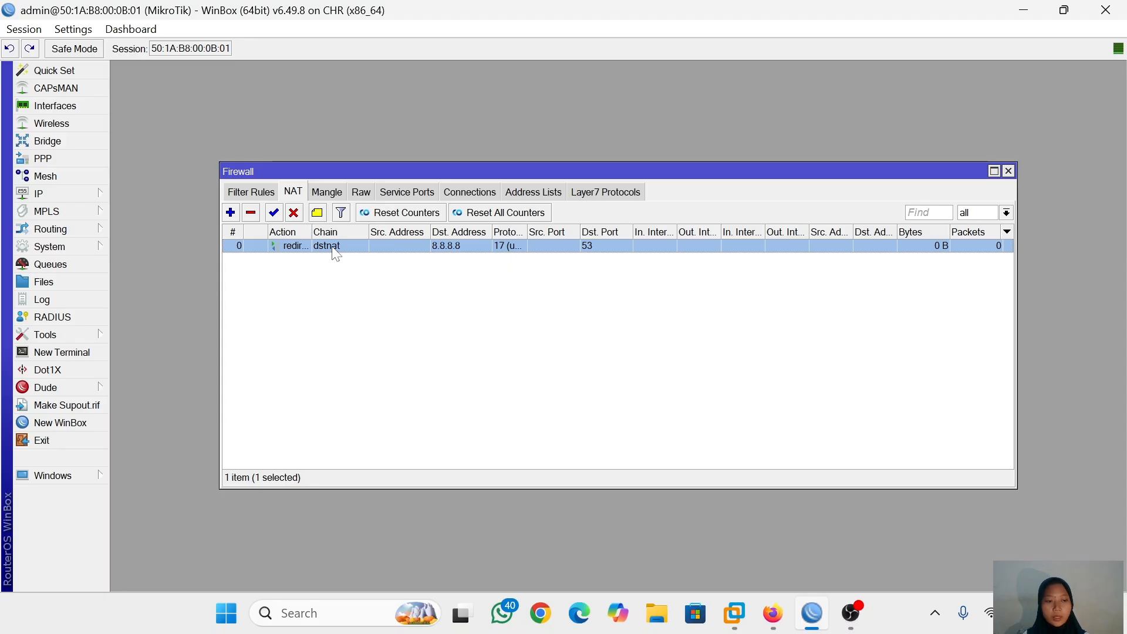
double_click(334, 249)
click(587, 170)
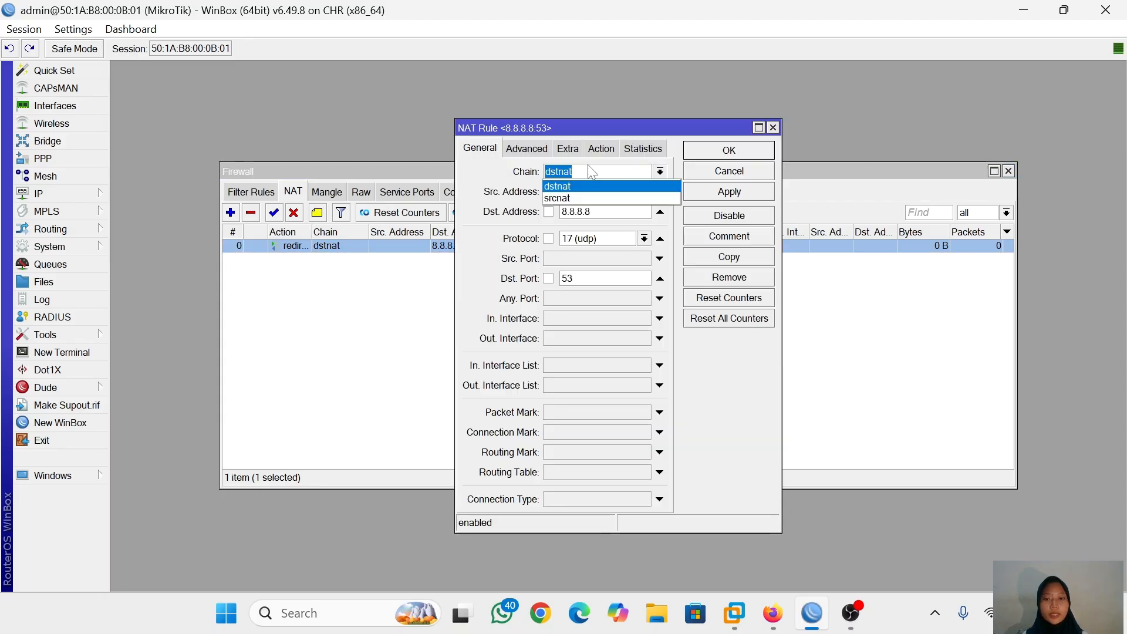
click(579, 198)
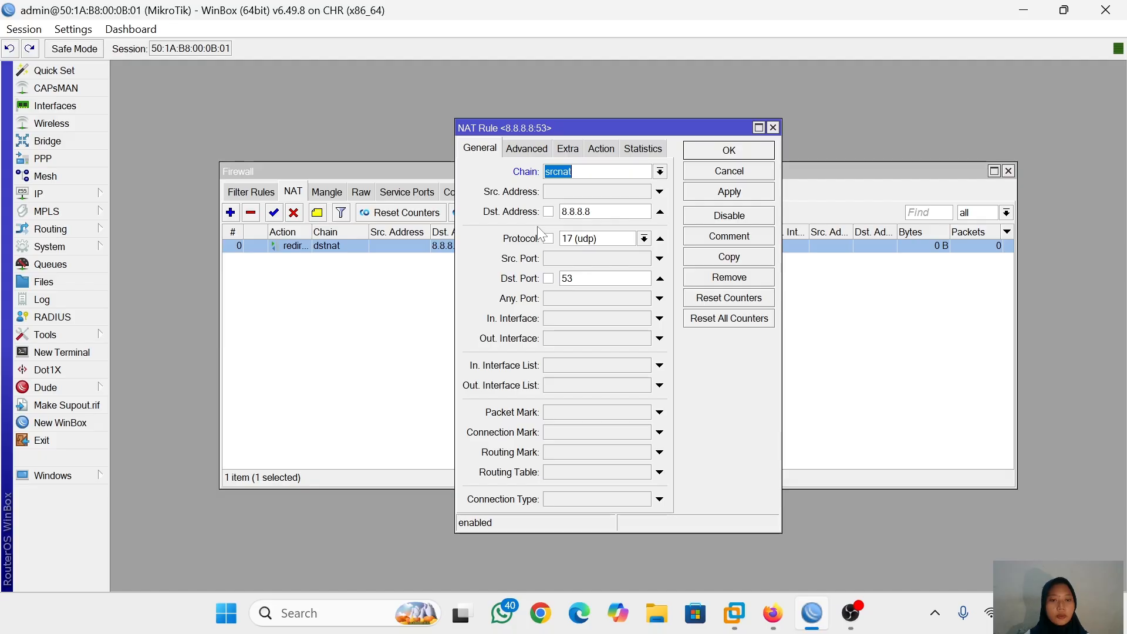
Step: Set the NAT rule's source address list to vpc1-4
click(536, 152)
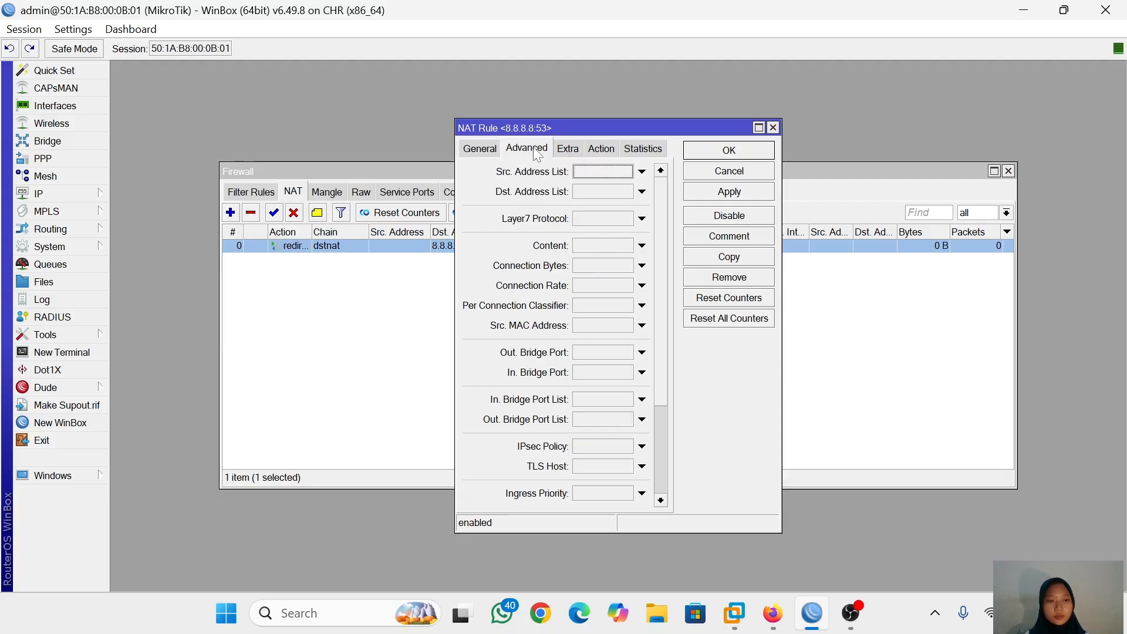
click(586, 173)
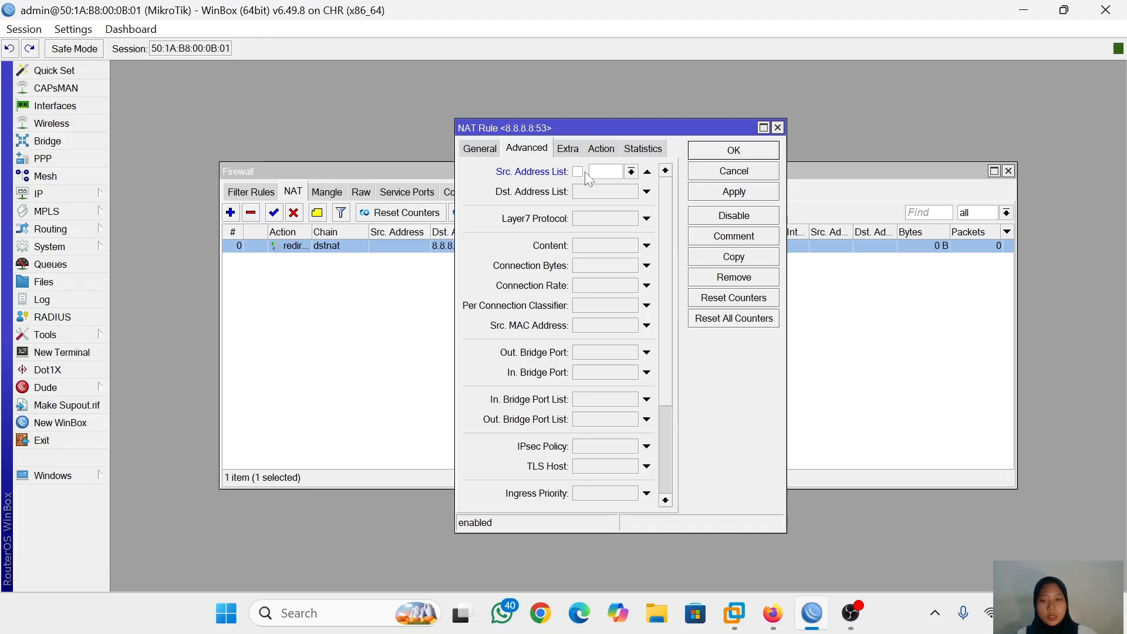
text(vpc)
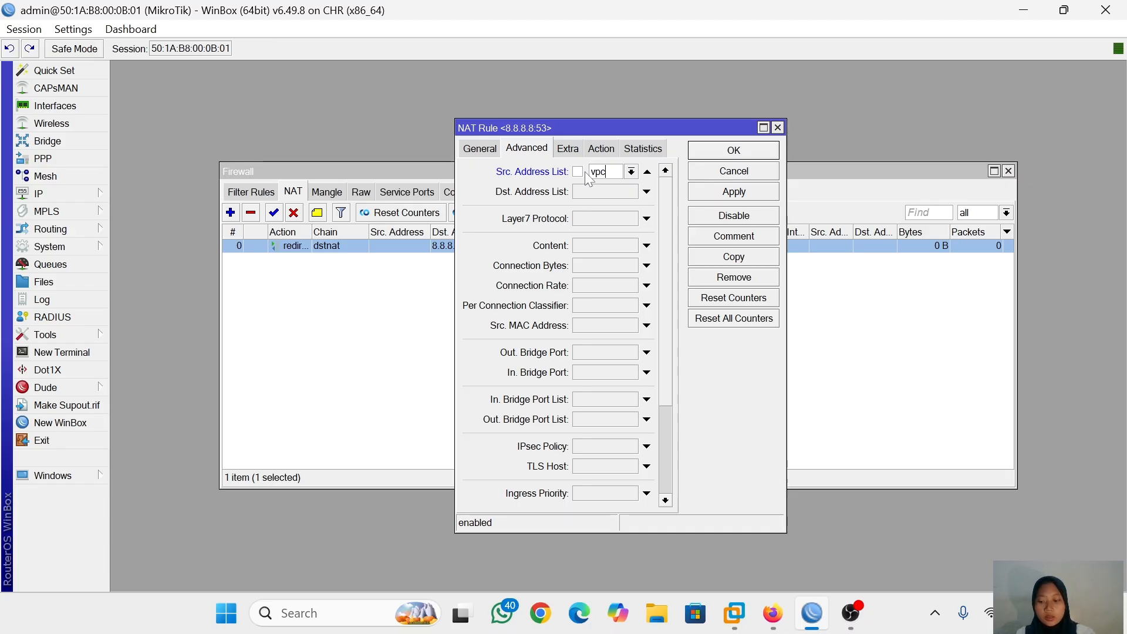
text(1-4)
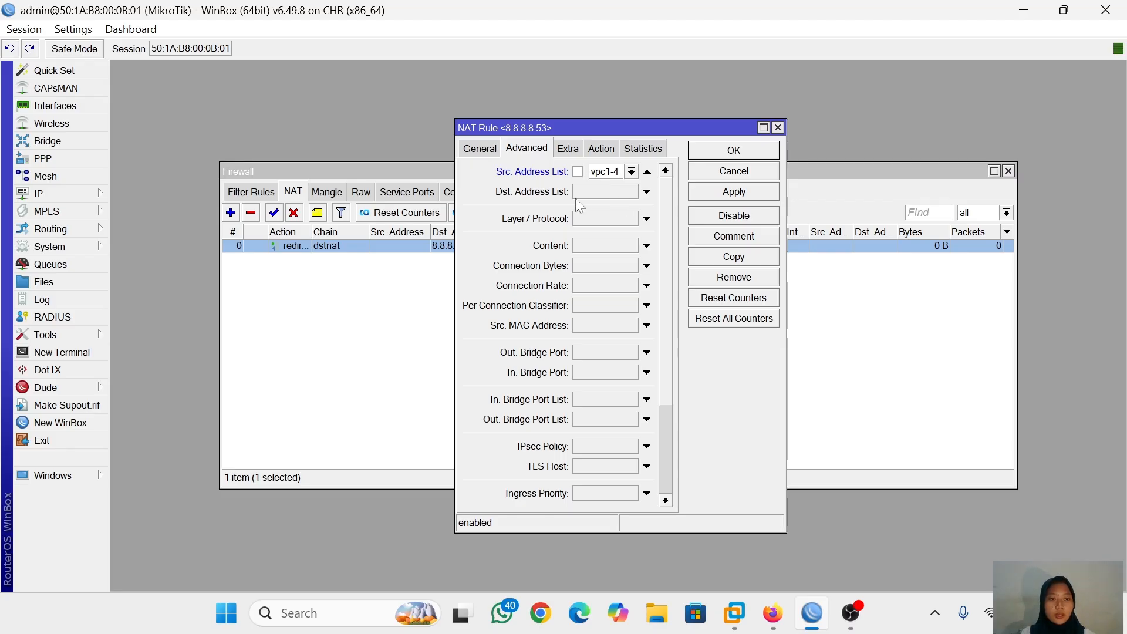
Step: Set the NAT rule's action to masquerade and save the rule
click(602, 149)
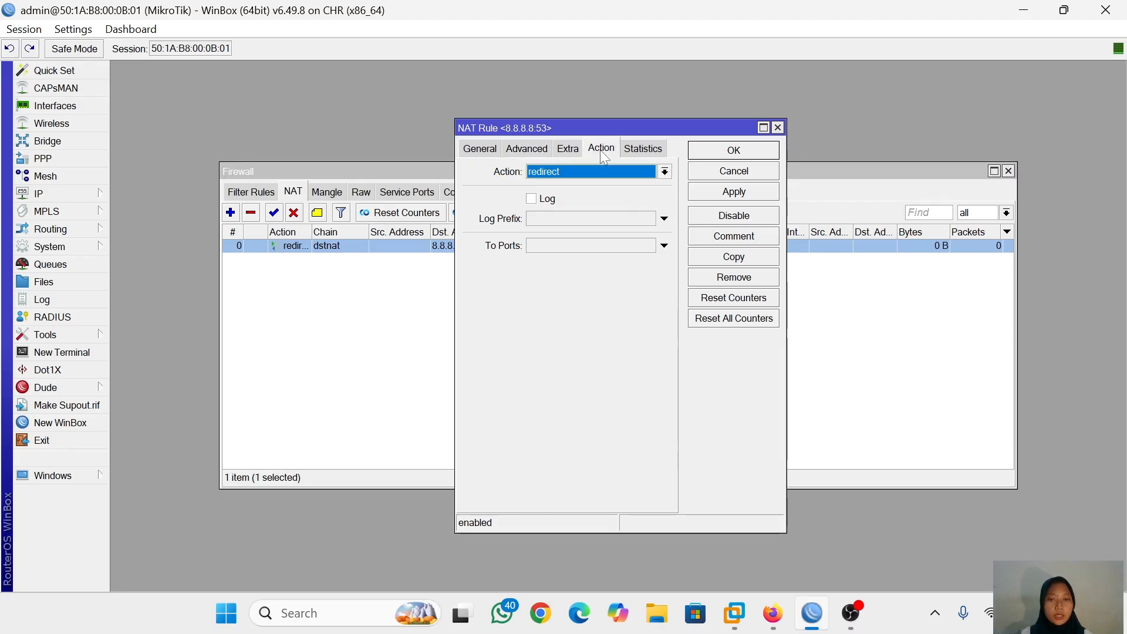
click(666, 172)
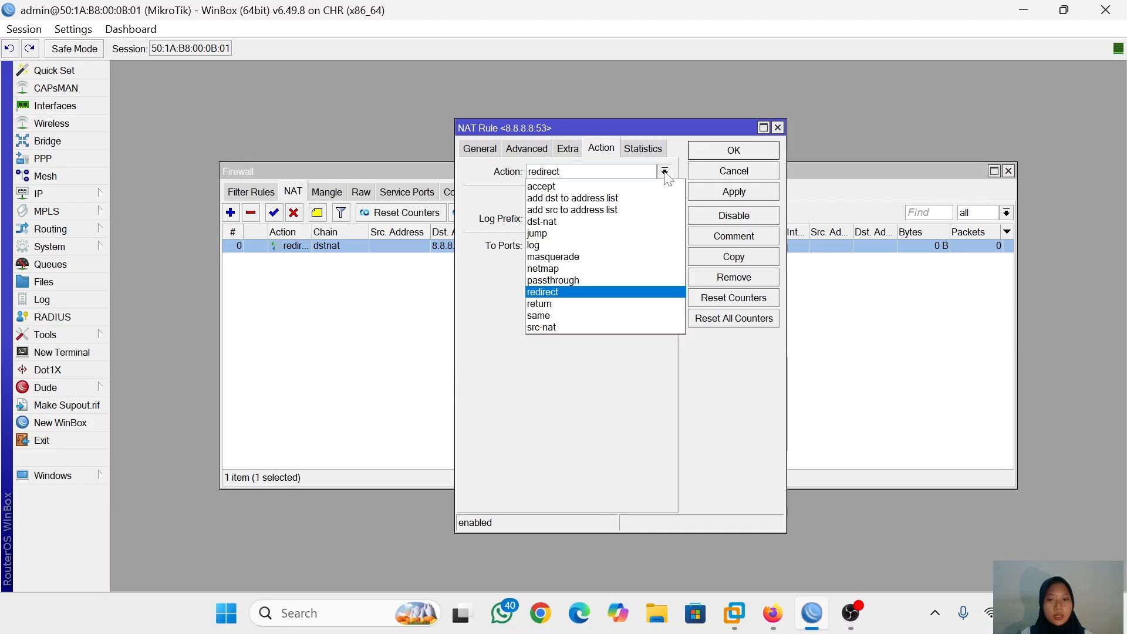
click(578, 259)
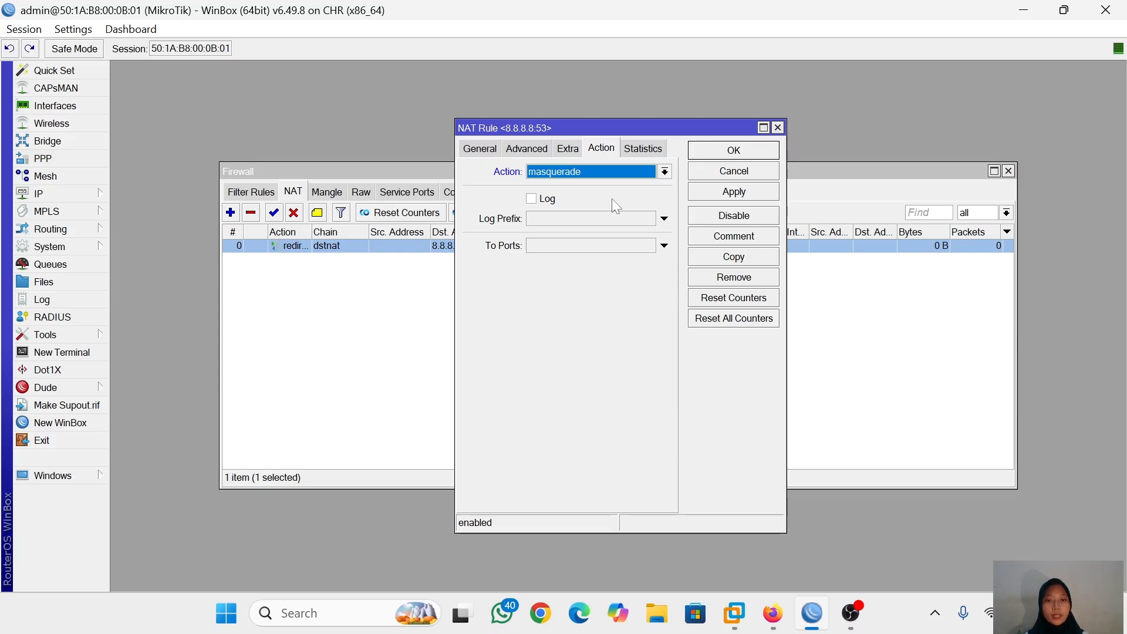
click(706, 195)
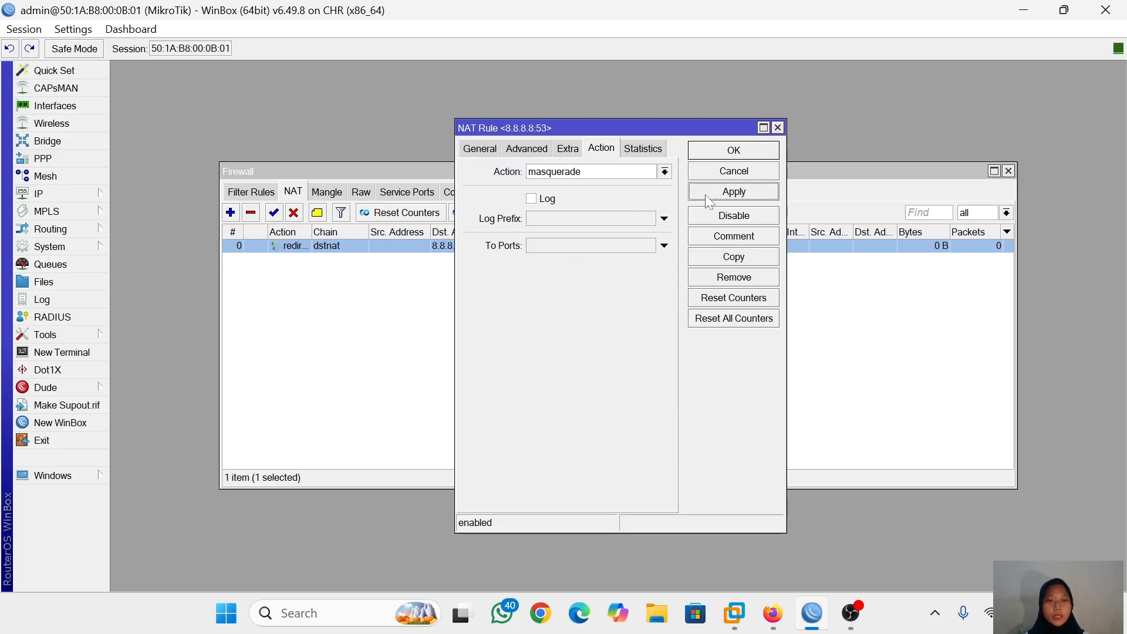
click(734, 151)
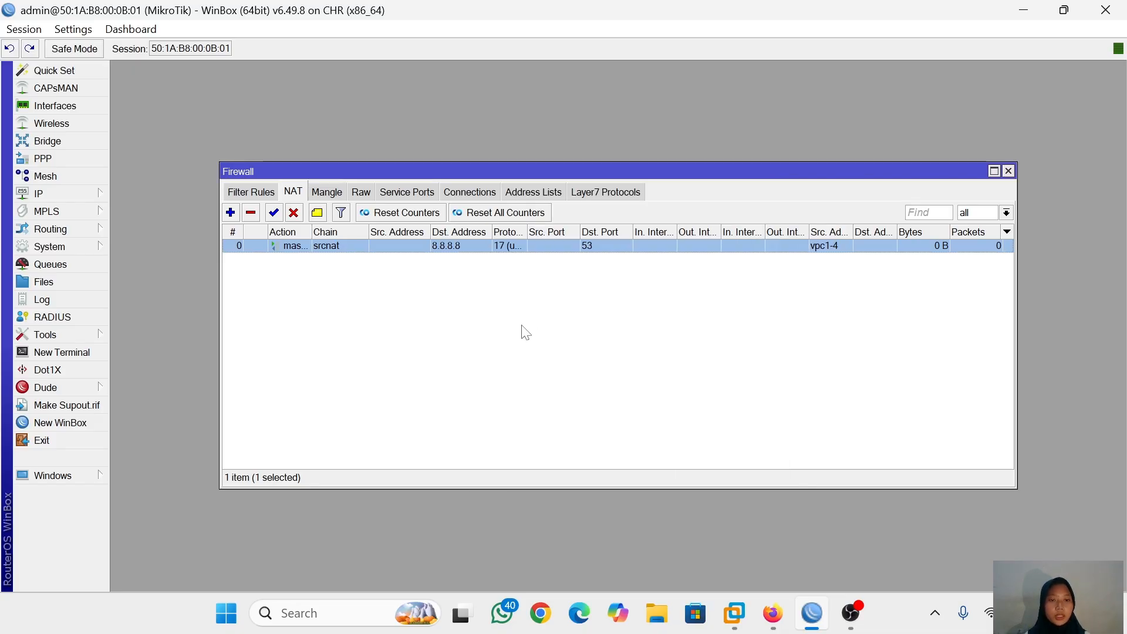
Step: Switch to the PNETLab topology and ping 8.8.8.8 from the VPC5 console
mouse_move(773, 613)
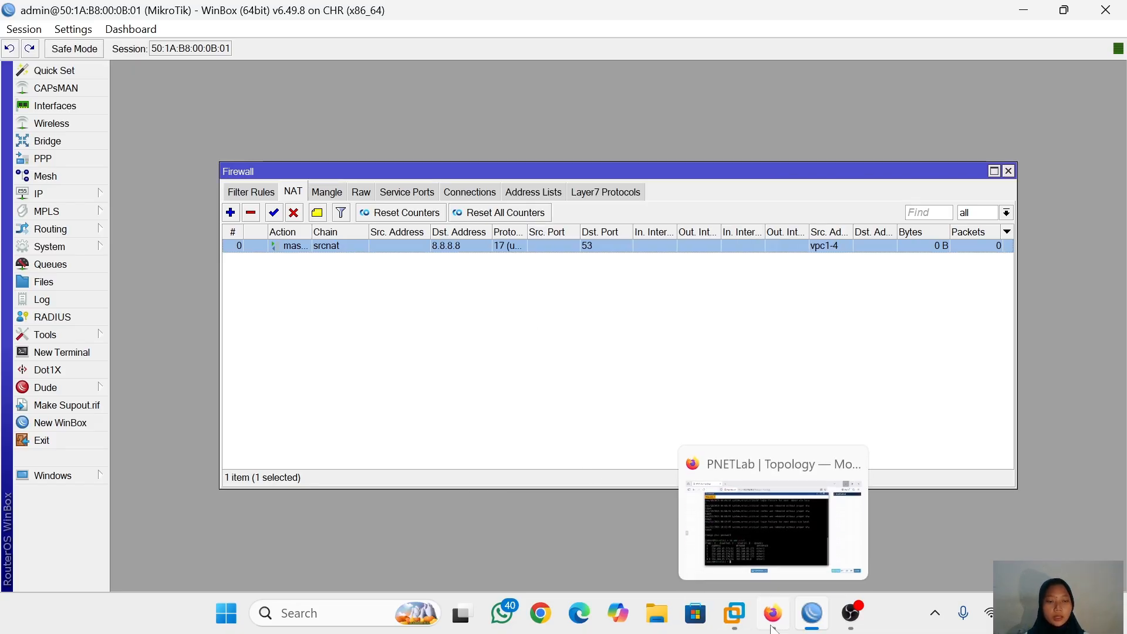
click(764, 544)
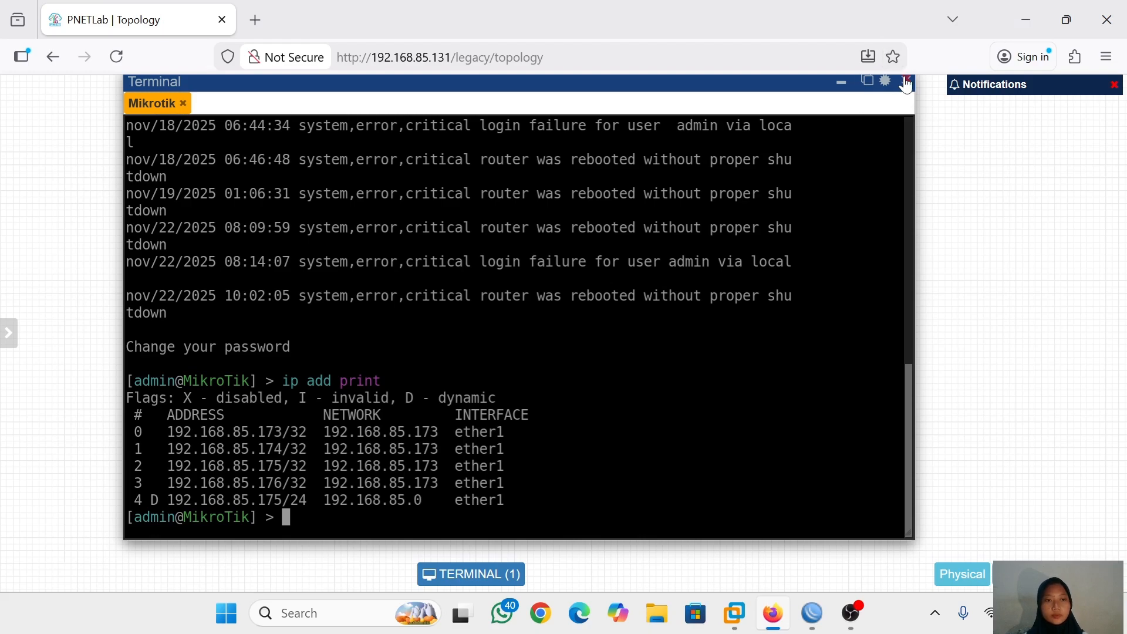
click(907, 83)
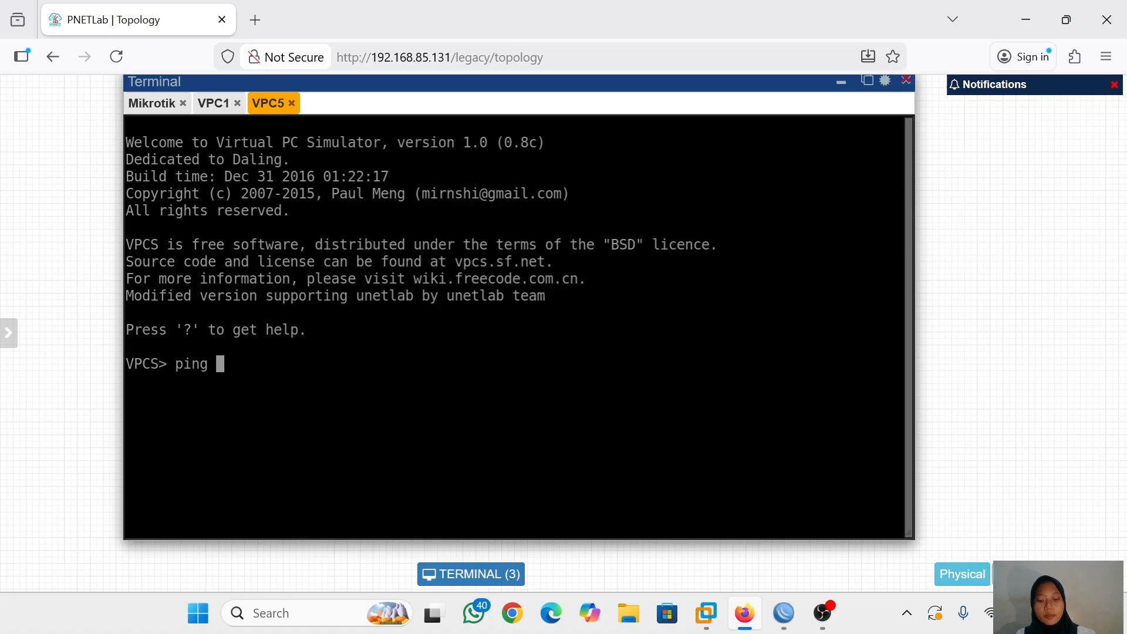
text(8)
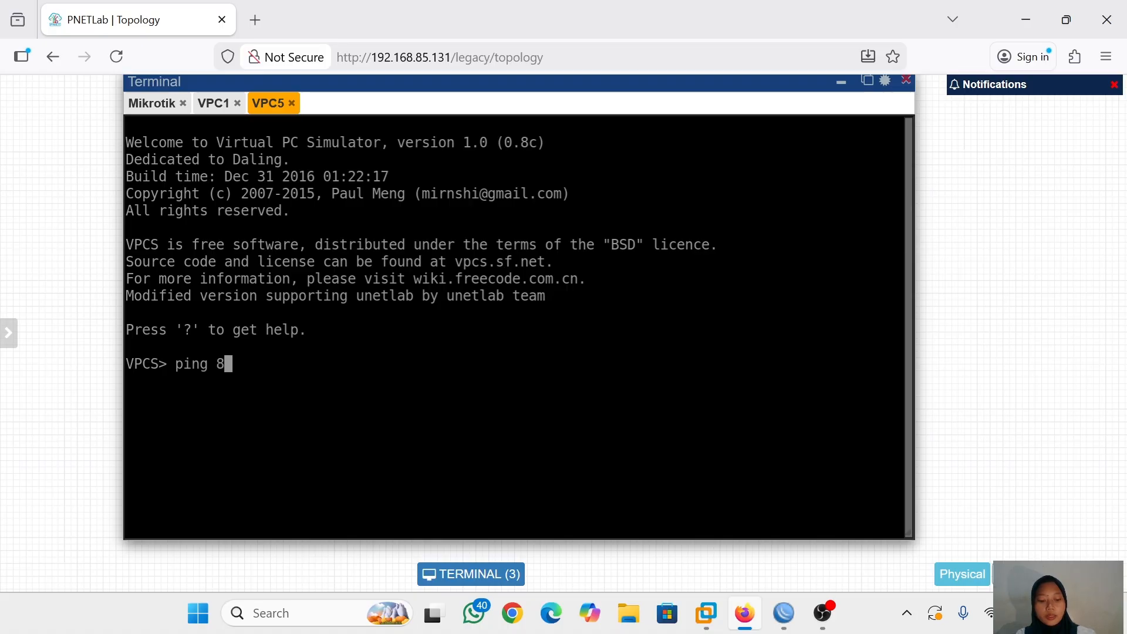
text(.8.8.8)
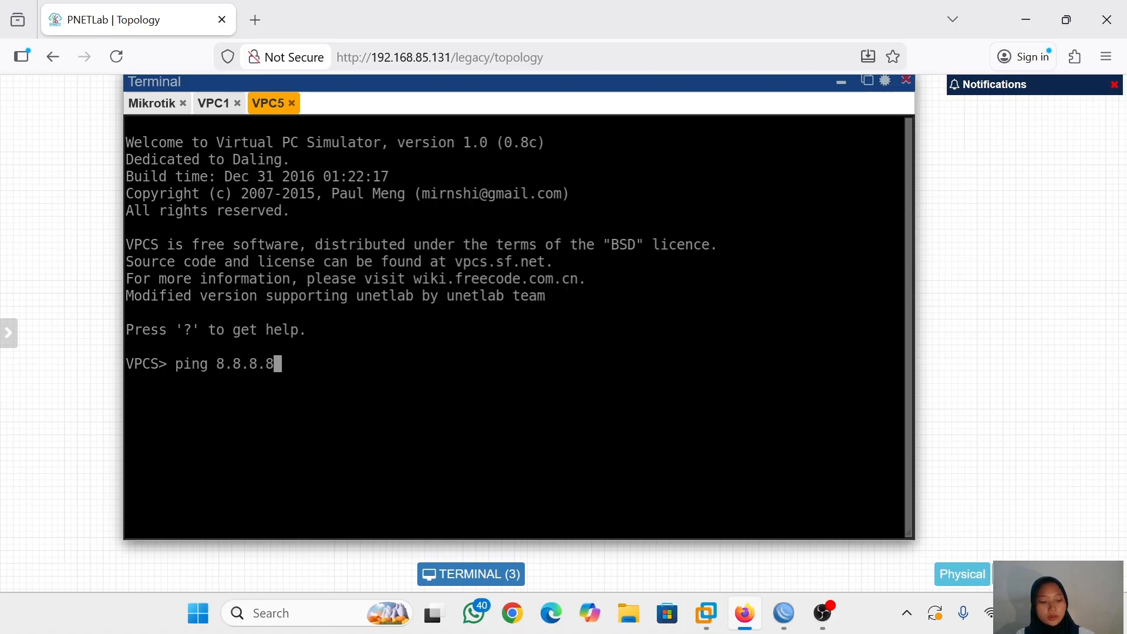
key(Return)
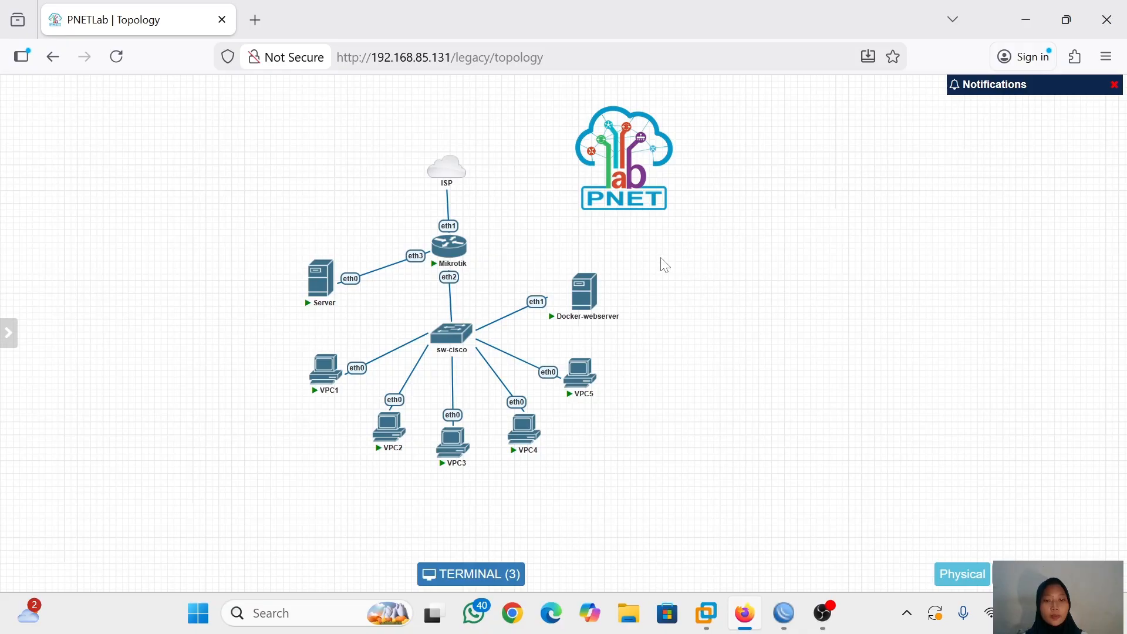
Step: Open the Docker-webserver console and display the eth1 interface configuration with ifconfig eth1
mouse_move(576, 319)
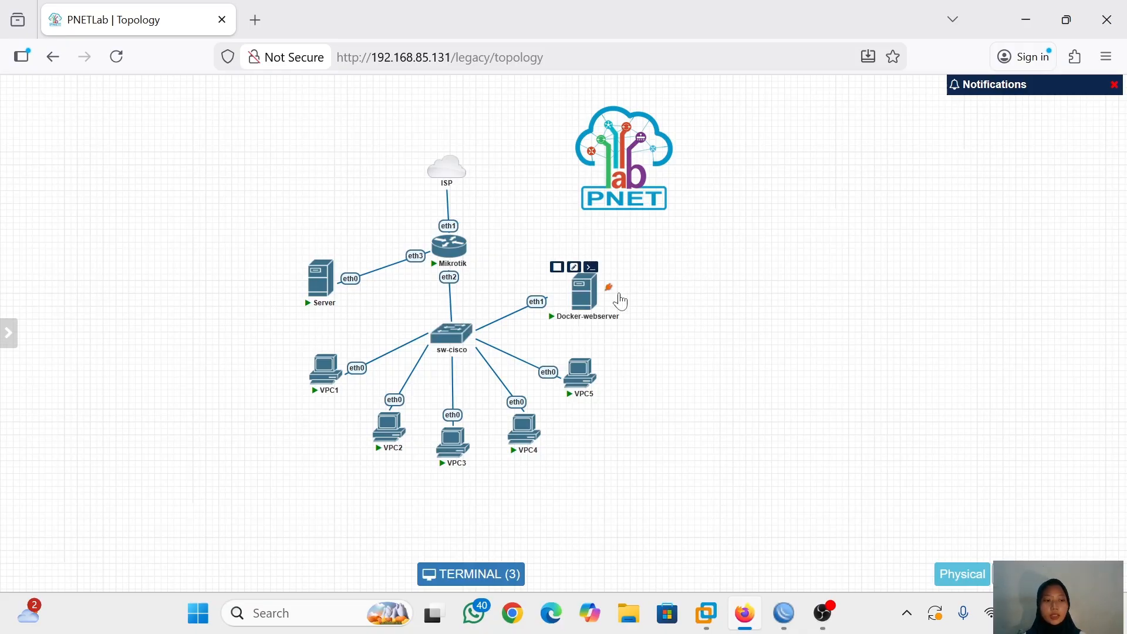
click(584, 308)
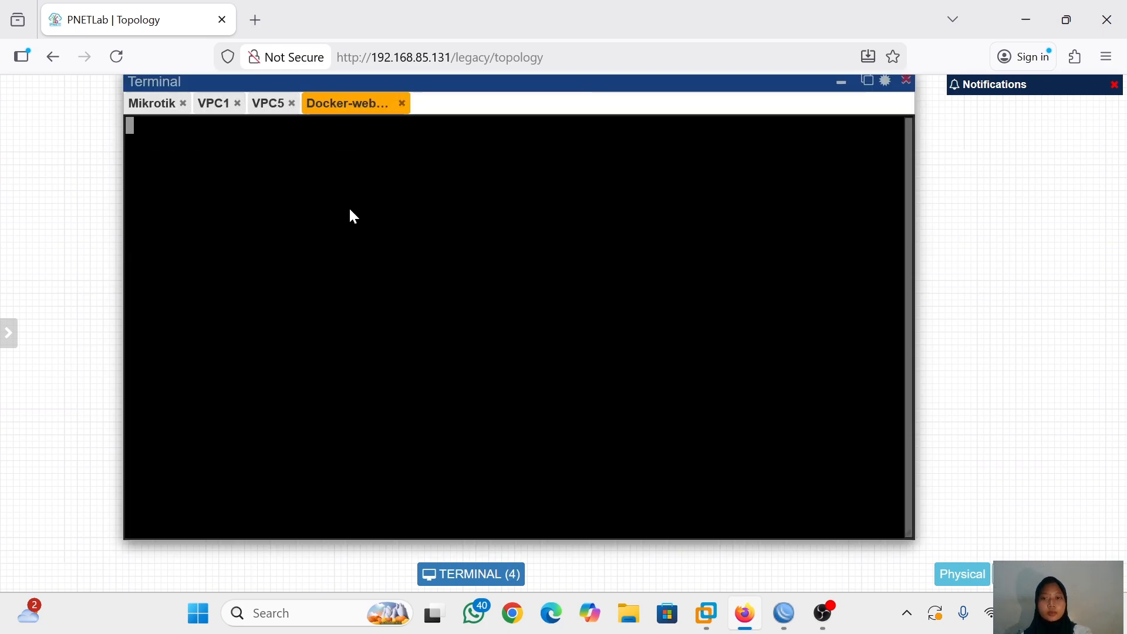
key(Return)
text(if)
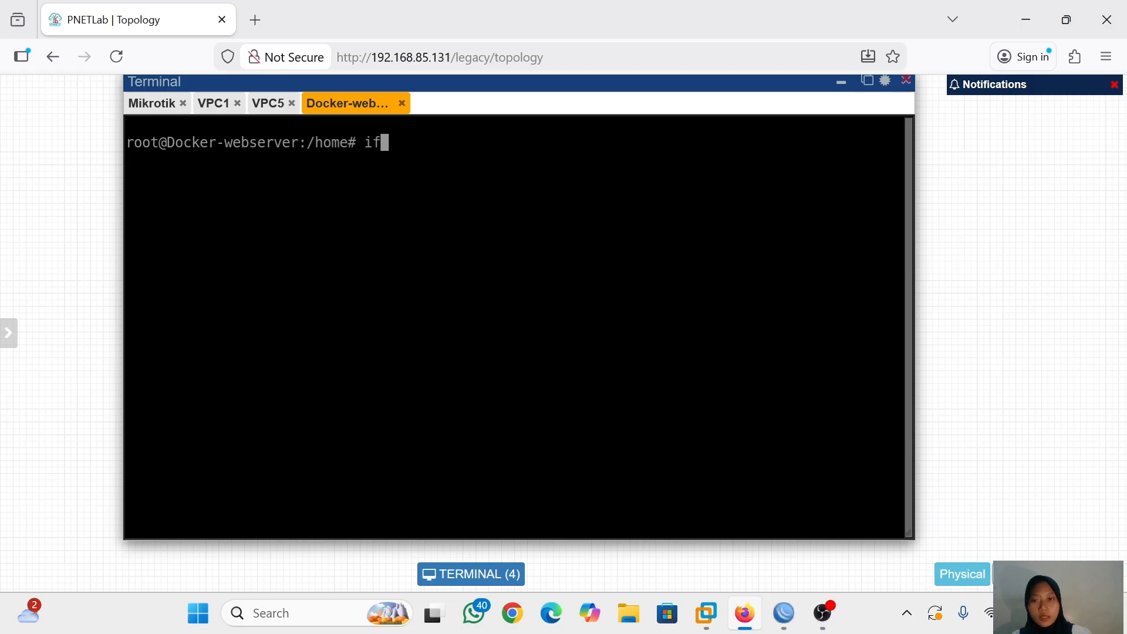
text(config)
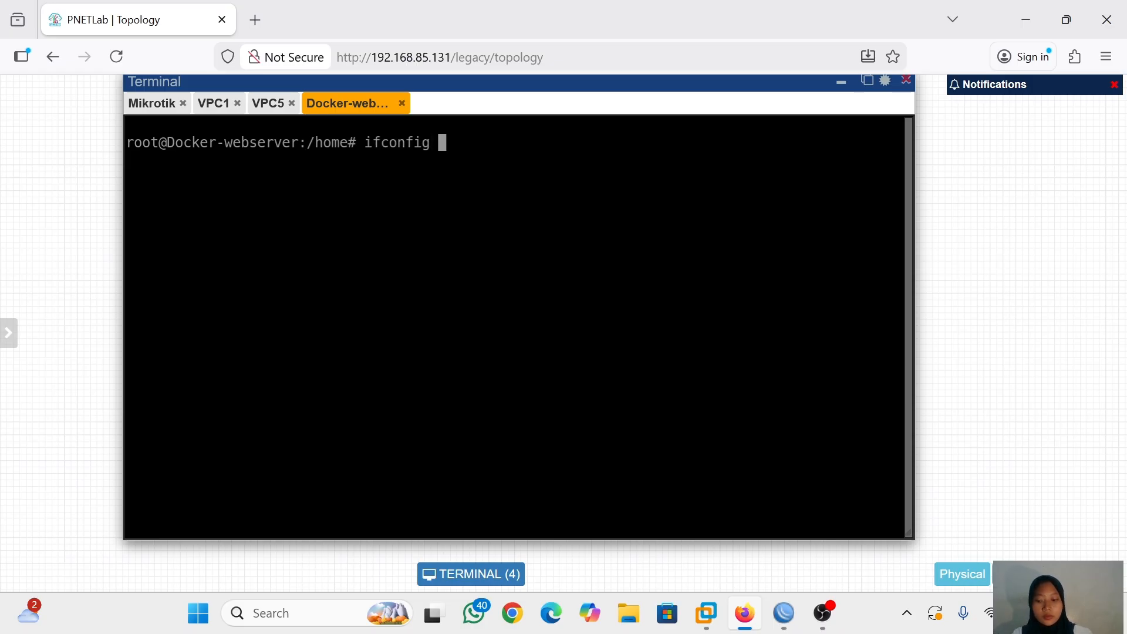
text( eth1)
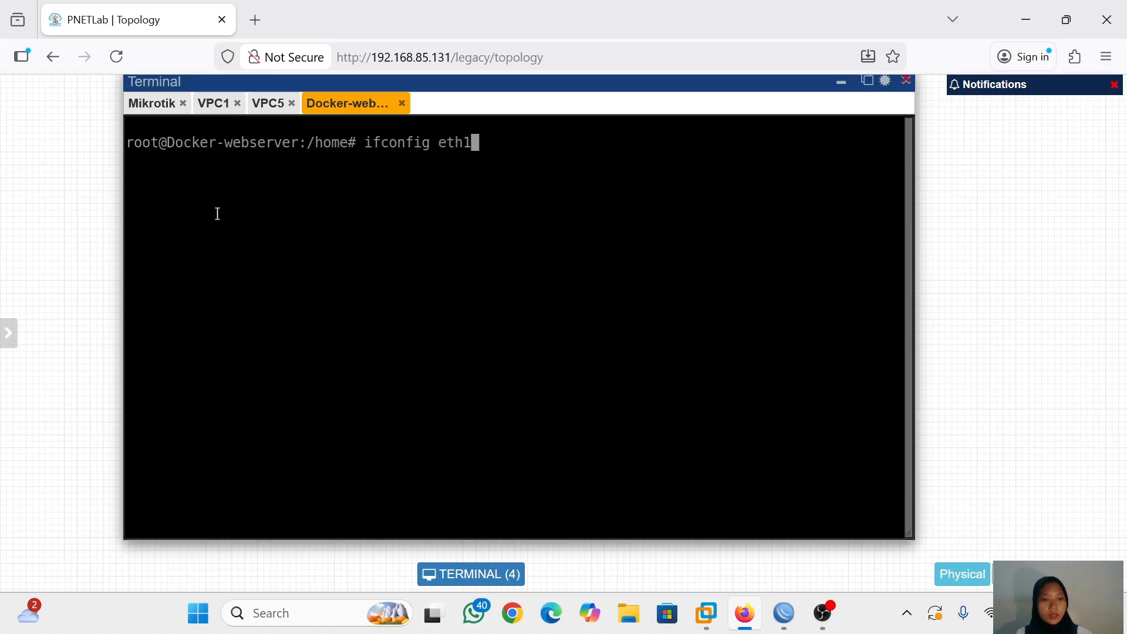
key(Return)
Step: Display the Docker-webserver's routing table with ip route
text(ip )
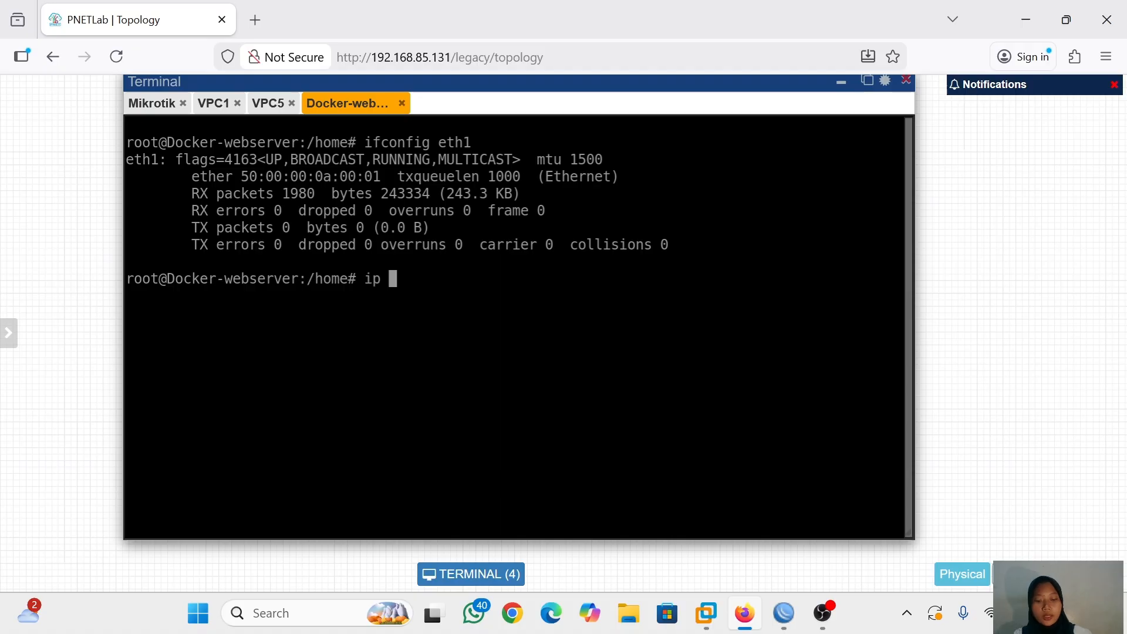
text(route)
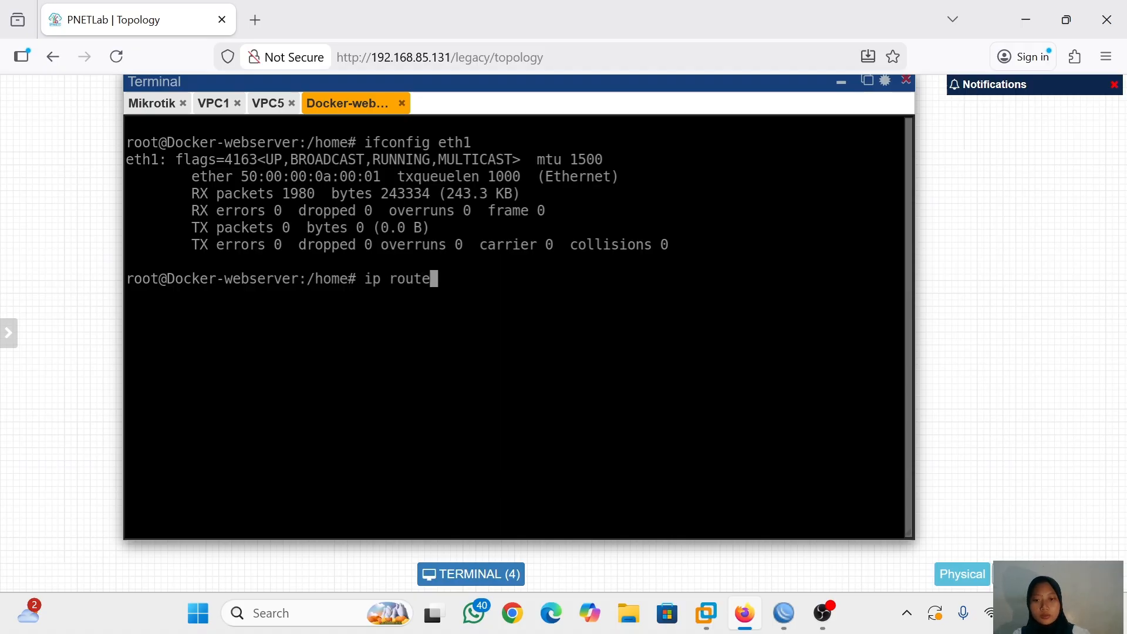
key(Return)
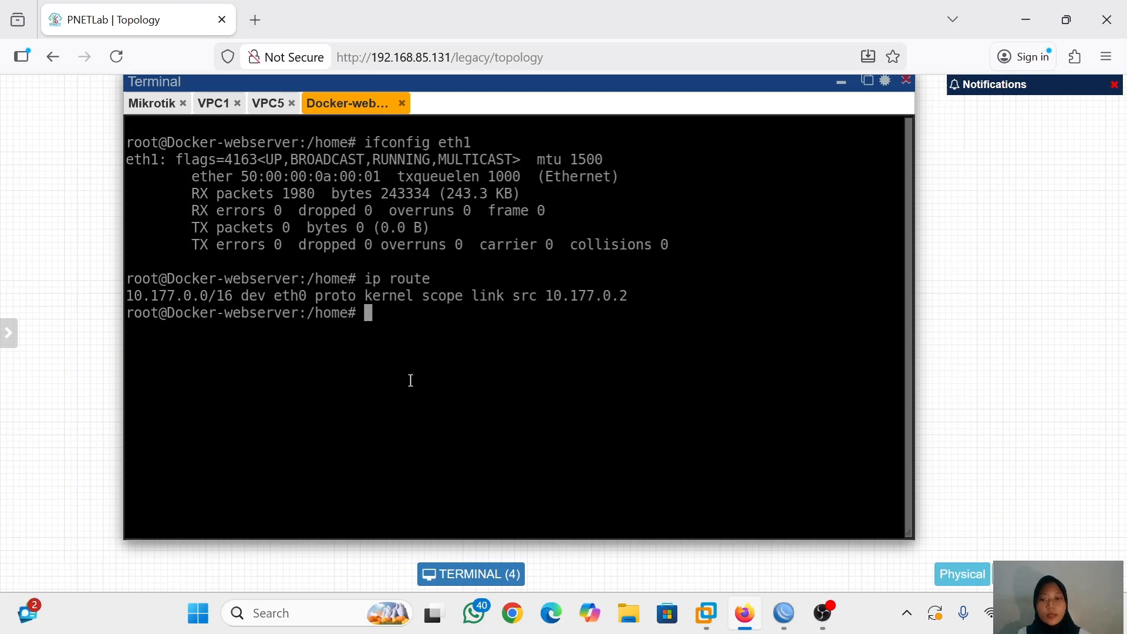
Step: Ping 8.8.8.8 from the Docker-webserver console and minimize the terminal window
text(ping)
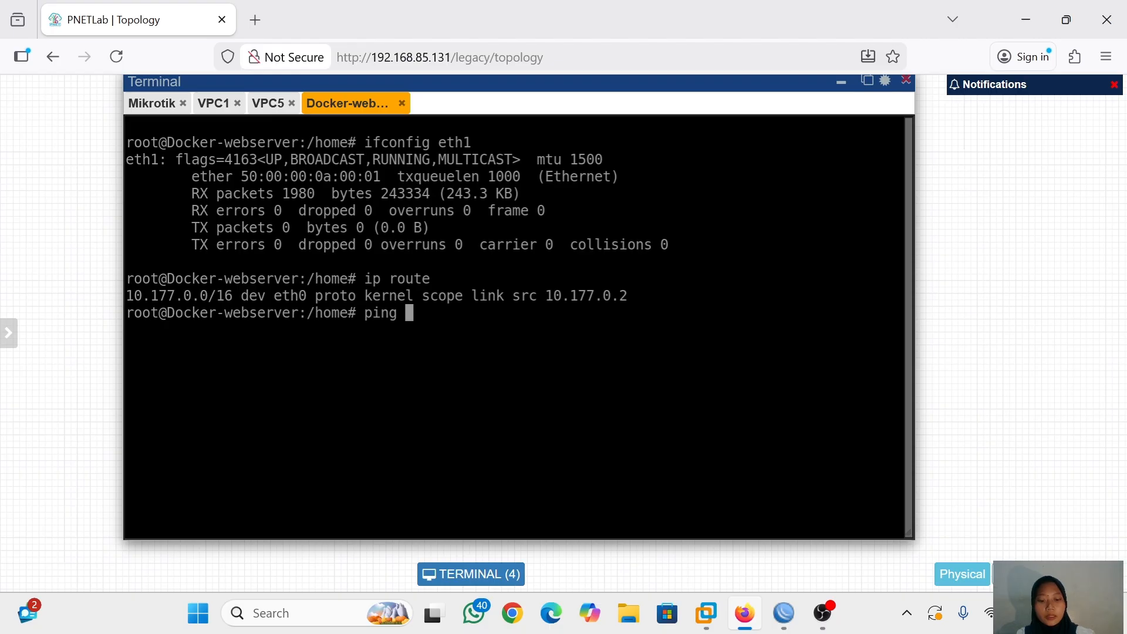
text(8.8.8.8)
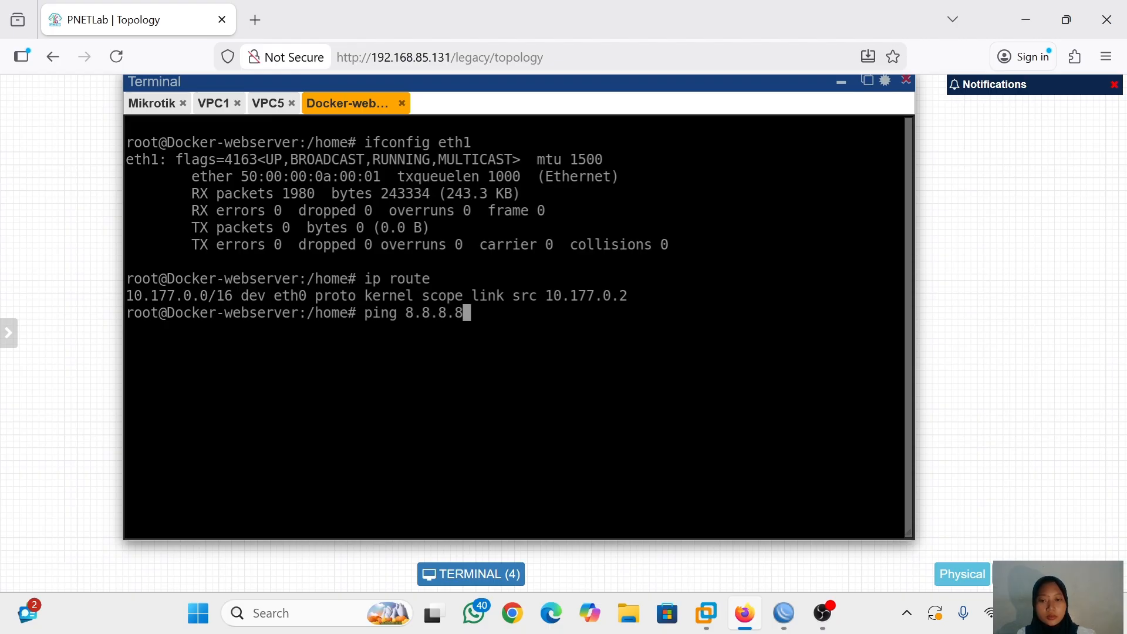
key(Return)
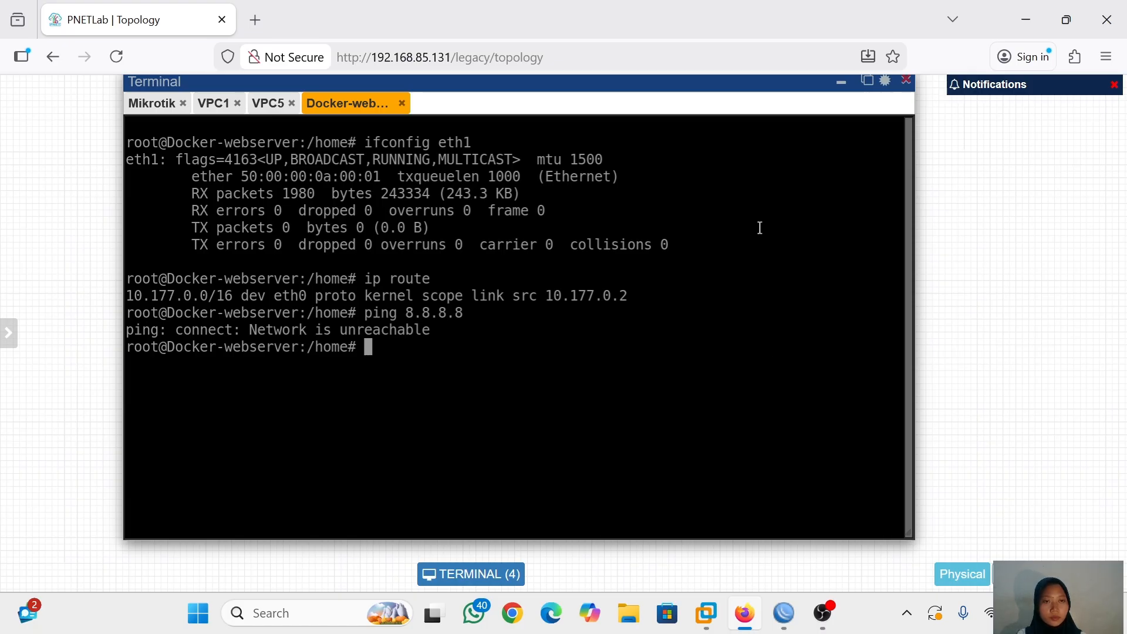
click(841, 86)
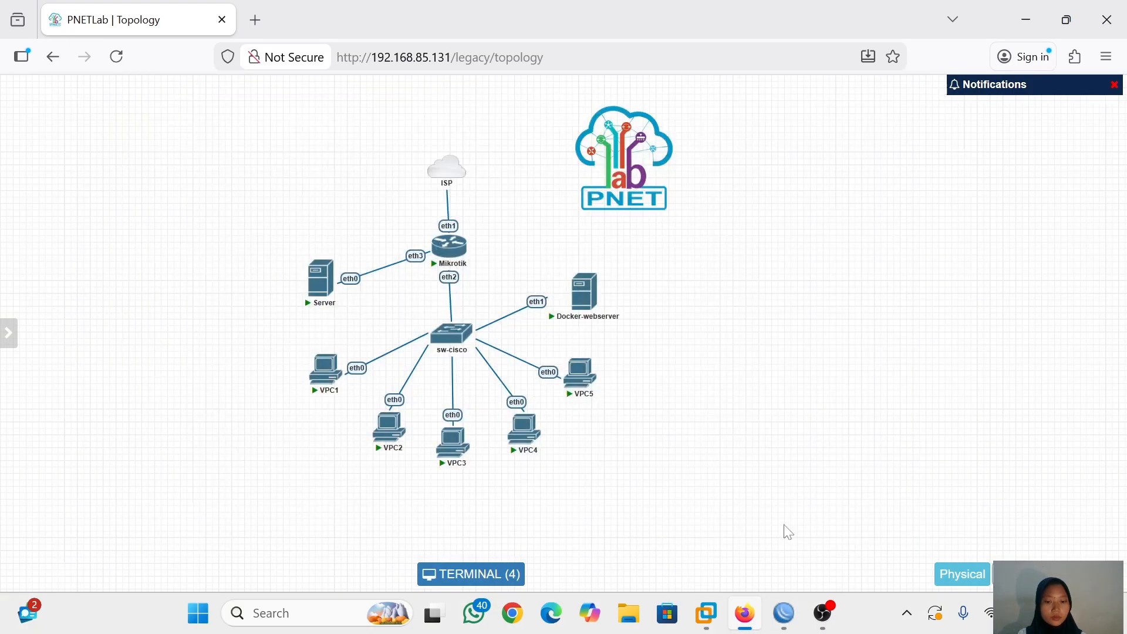
Step: Switch to WinBox, clear the source address list from the NAT rule for 8.8.8.8 port 53, and save the rule
click(784, 614)
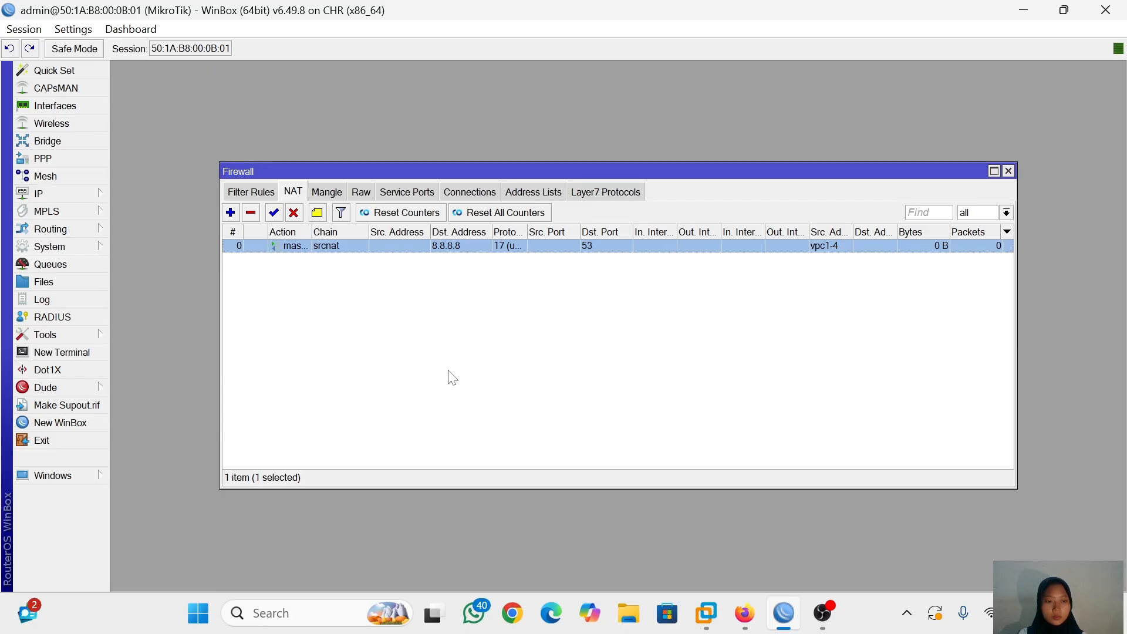
double_click(340, 246)
click(526, 148)
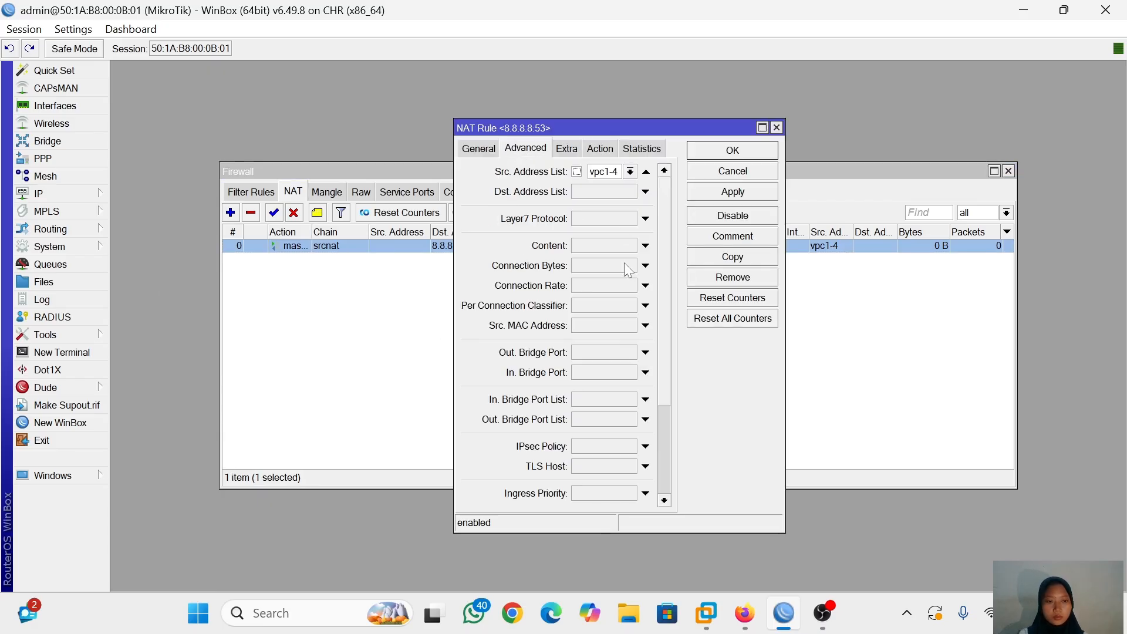
click(593, 172)
click(733, 192)
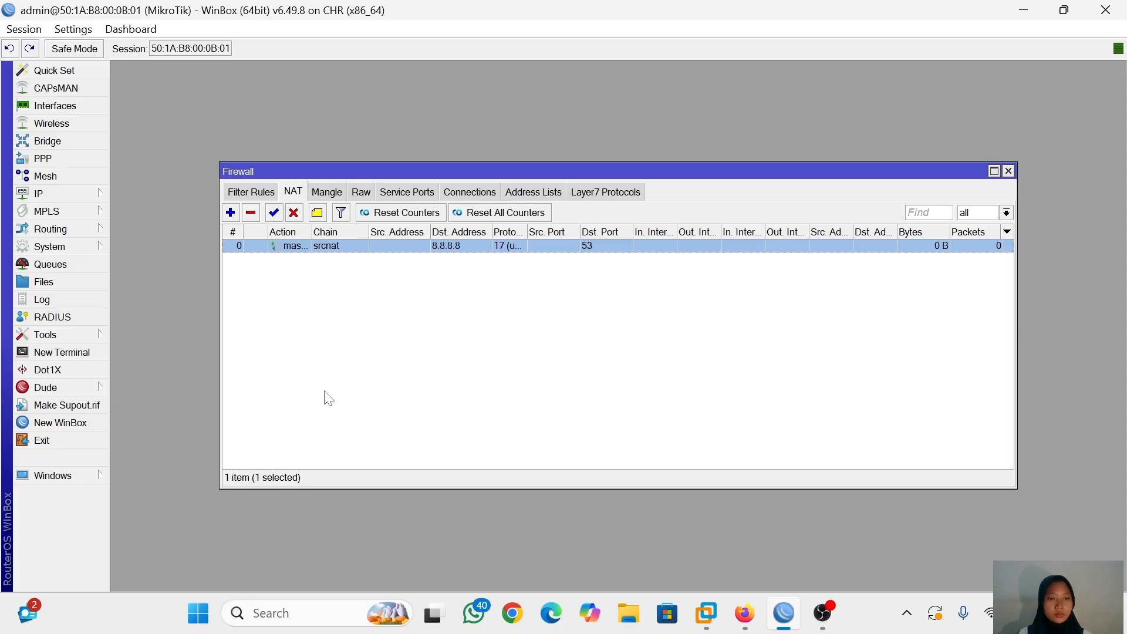
double_click(329, 247)
click(764, 149)
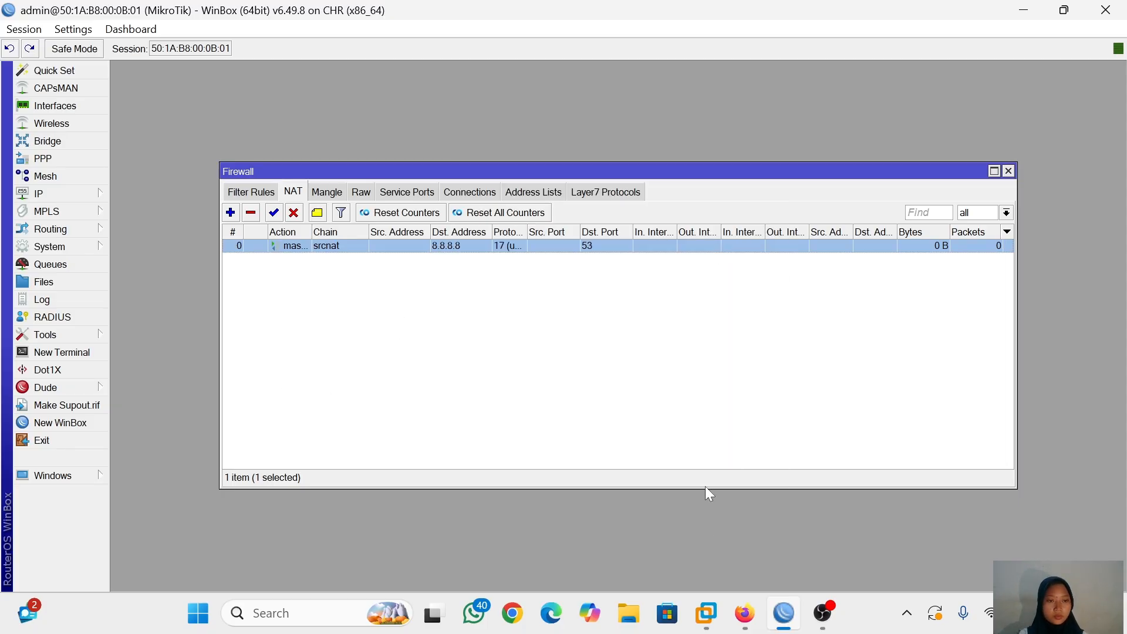
key(alt+Tab)
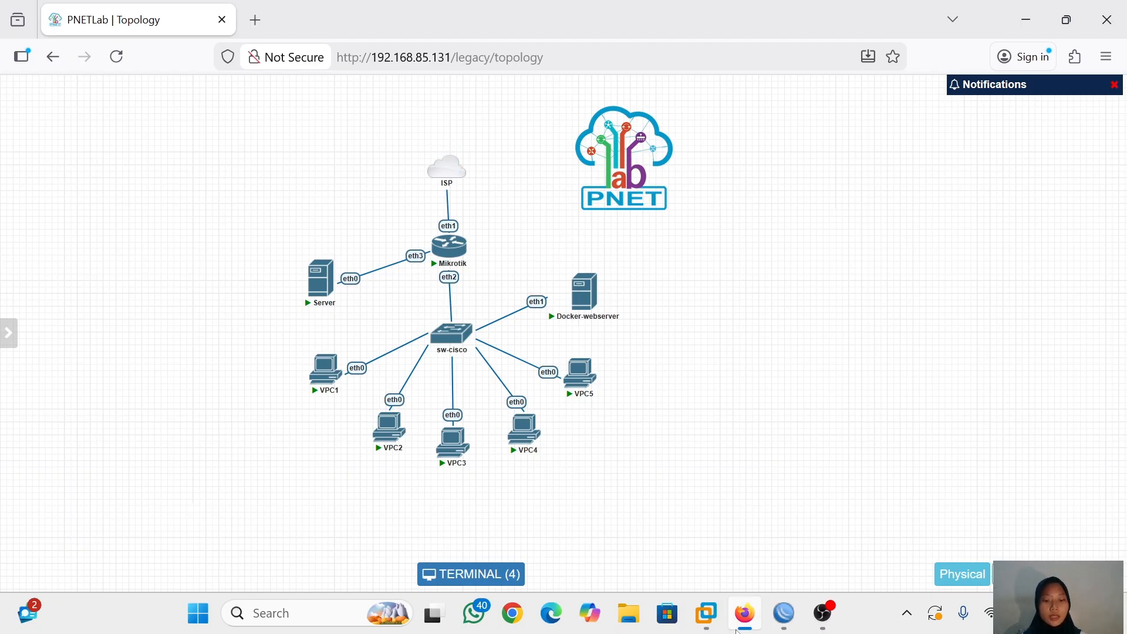
click(784, 613)
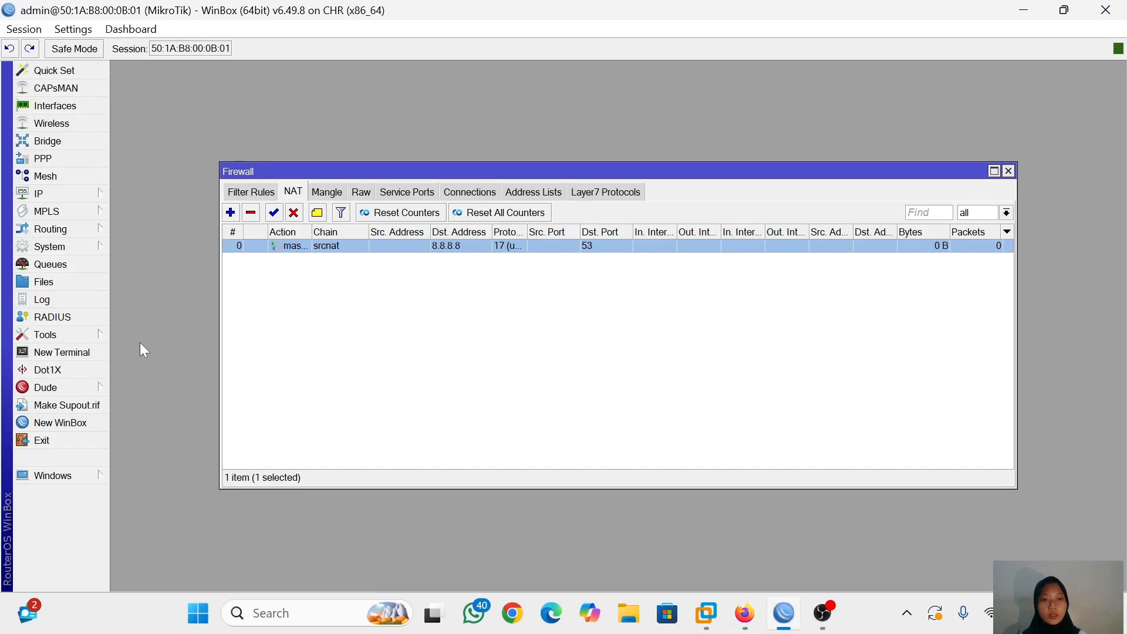
click(56, 194)
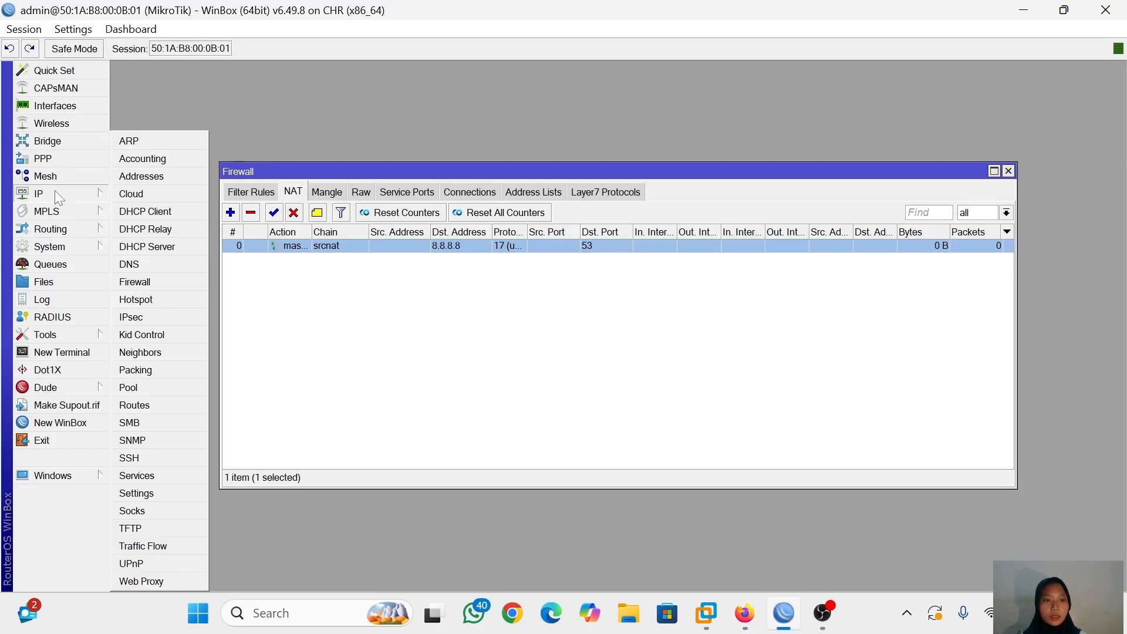
click(163, 280)
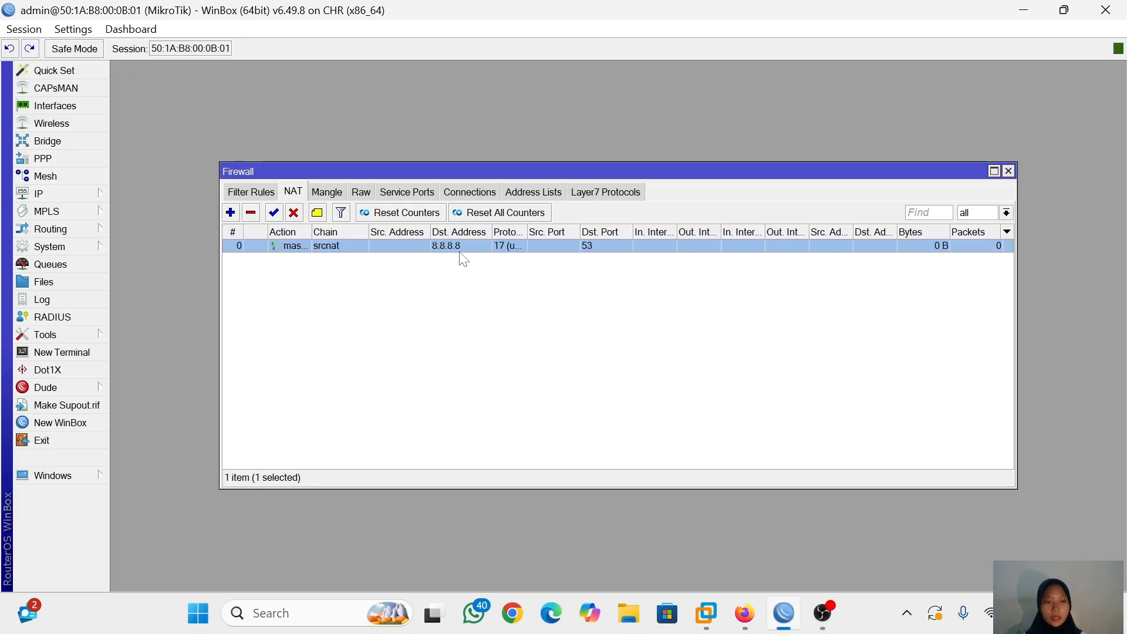
Step: Open the srcnat masquerade rule and change its chain to dstnat
double_click(287, 249)
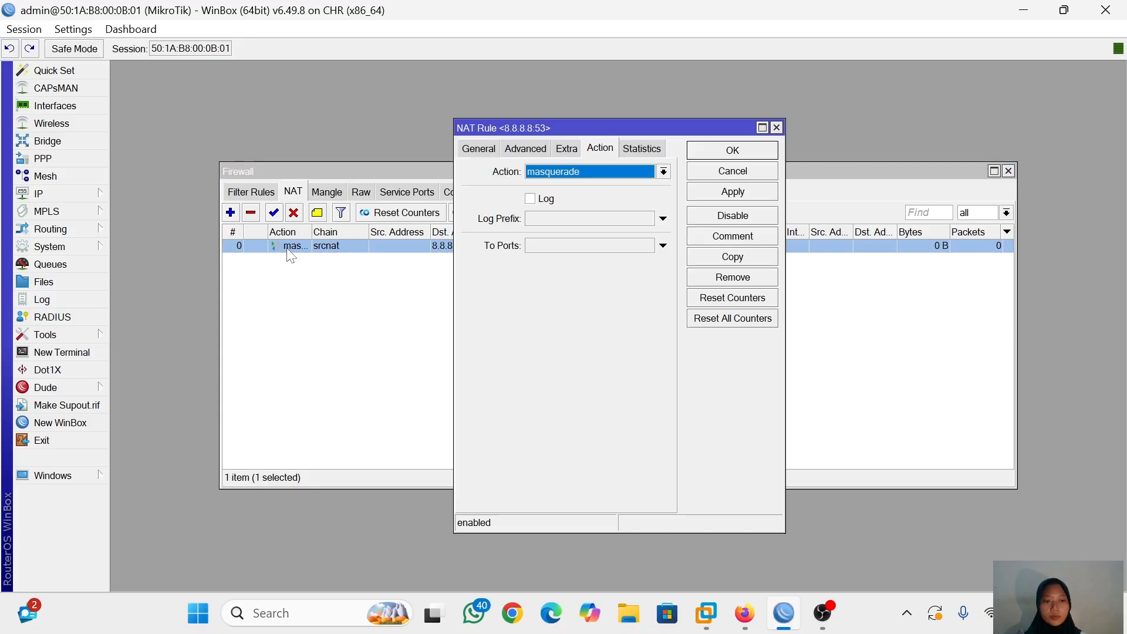
click(480, 149)
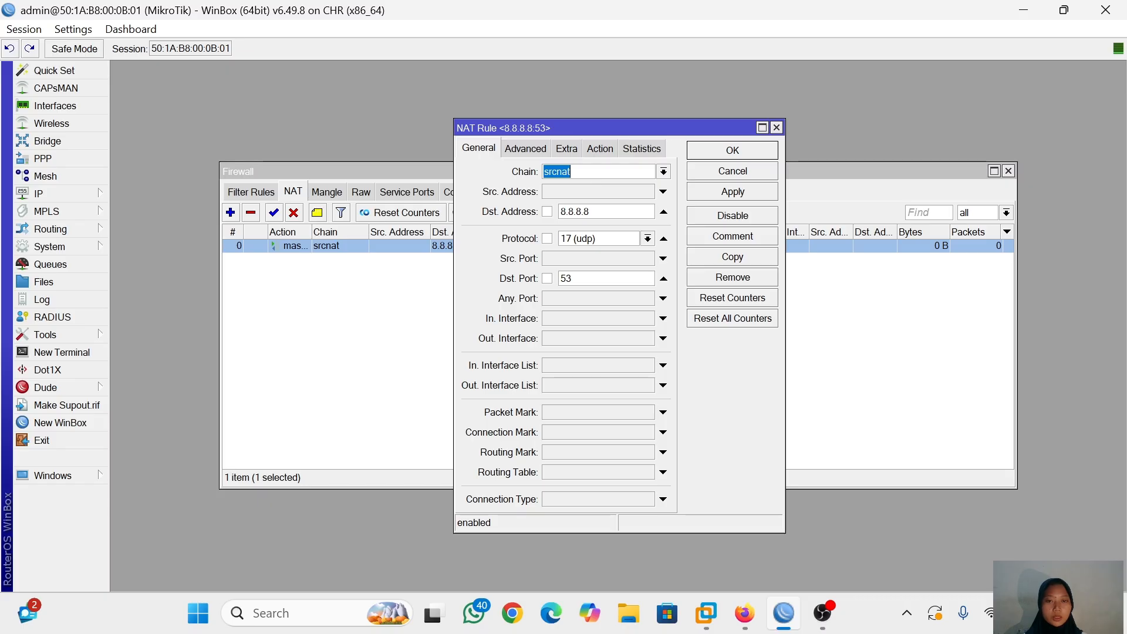
click(587, 171)
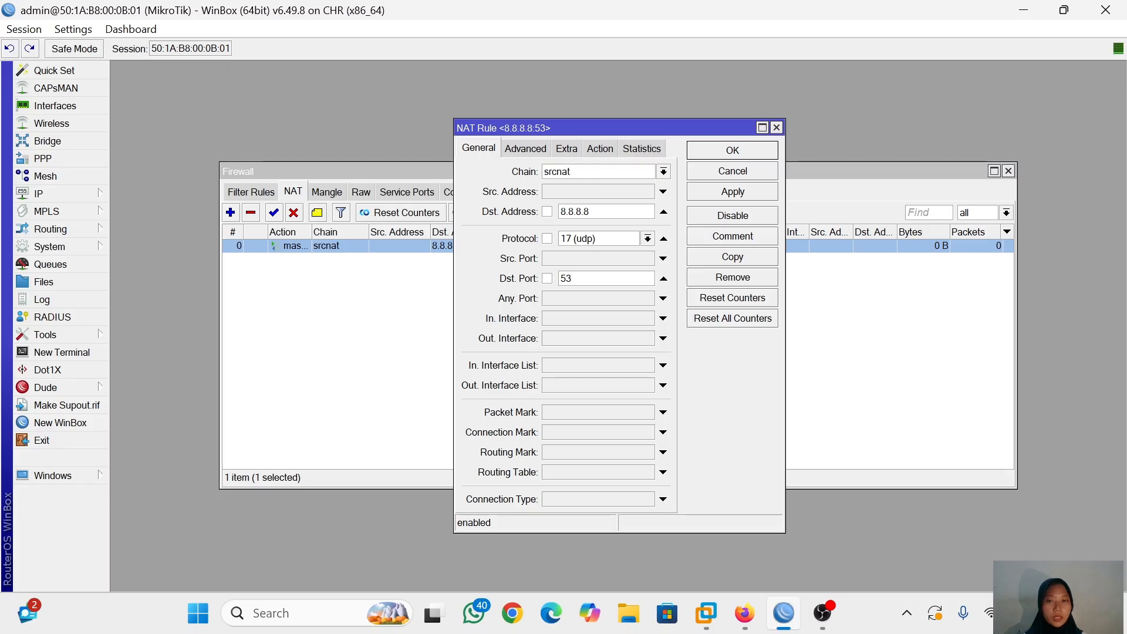
click(663, 172)
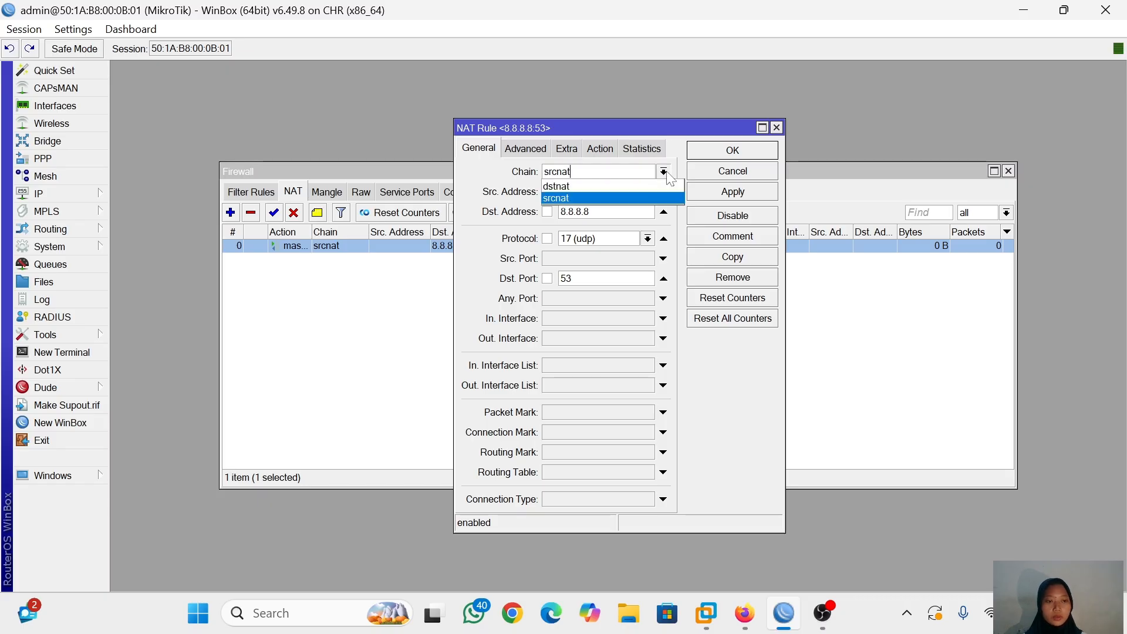
click(628, 187)
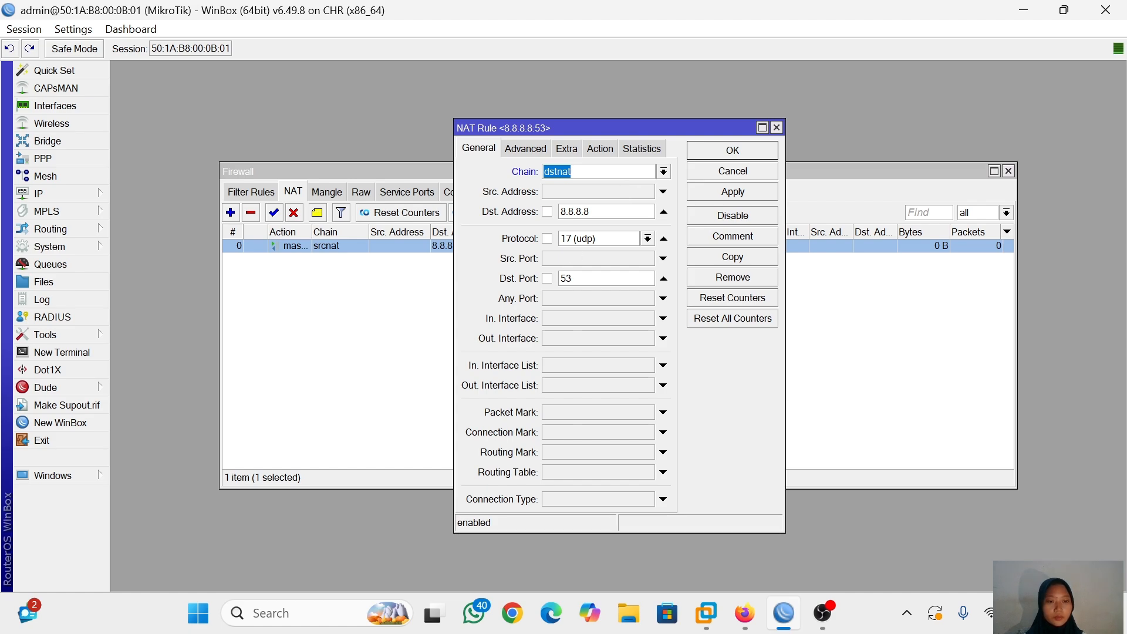
Step: Set the NAT rule's protocol to tcp and its destination port to 8181
click(648, 239)
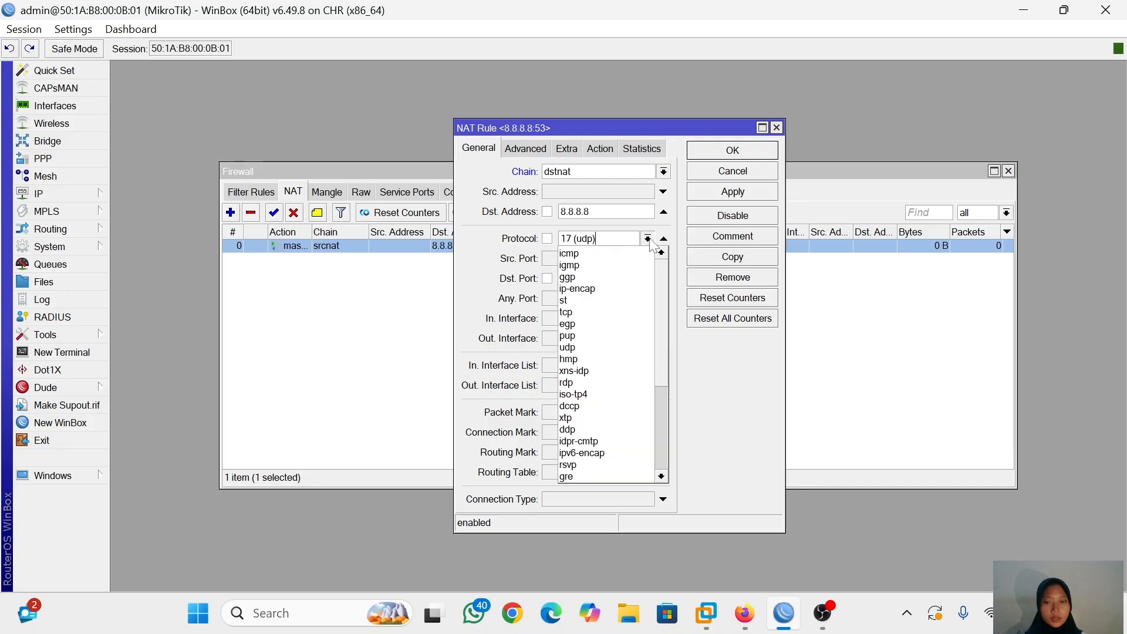
click(587, 313)
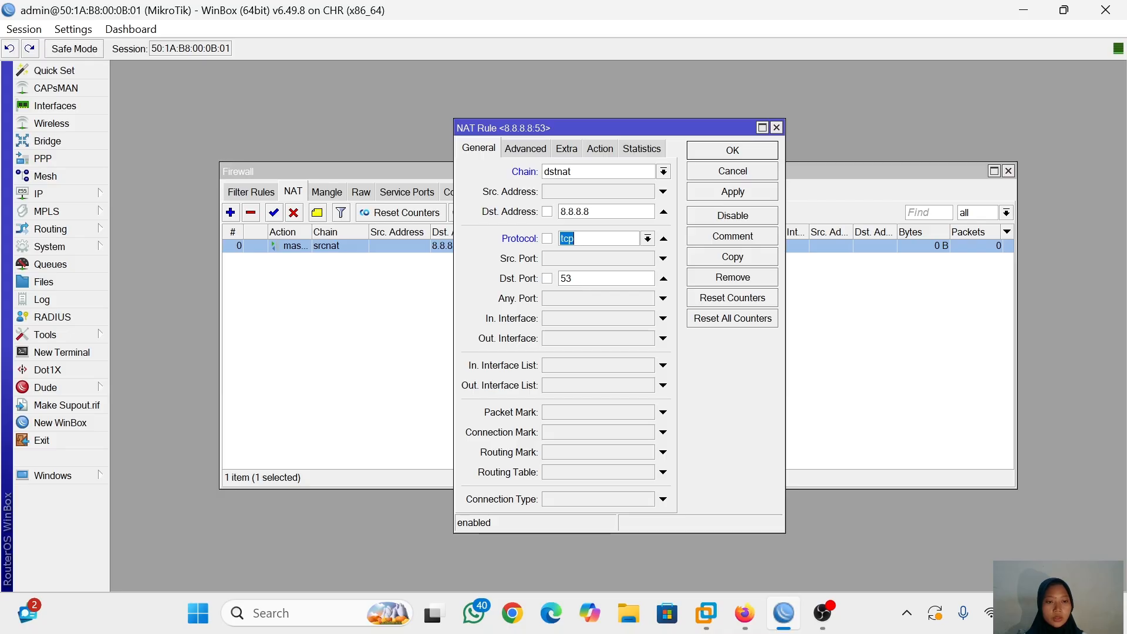
click(581, 279)
key(BackSpace)
key(BackSpace)
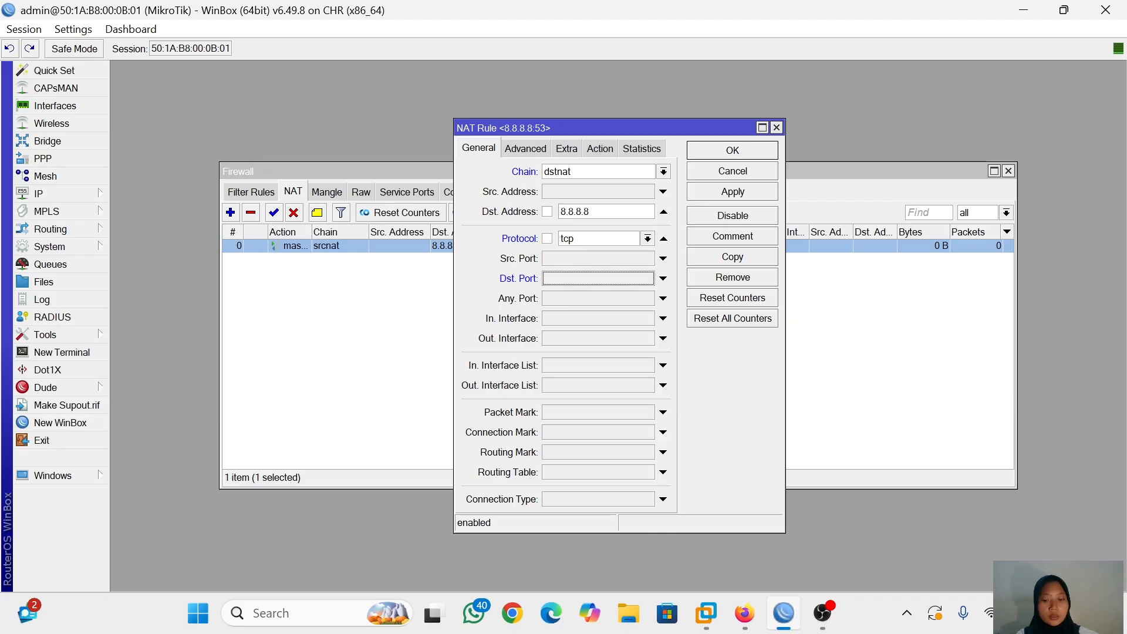
text(8181)
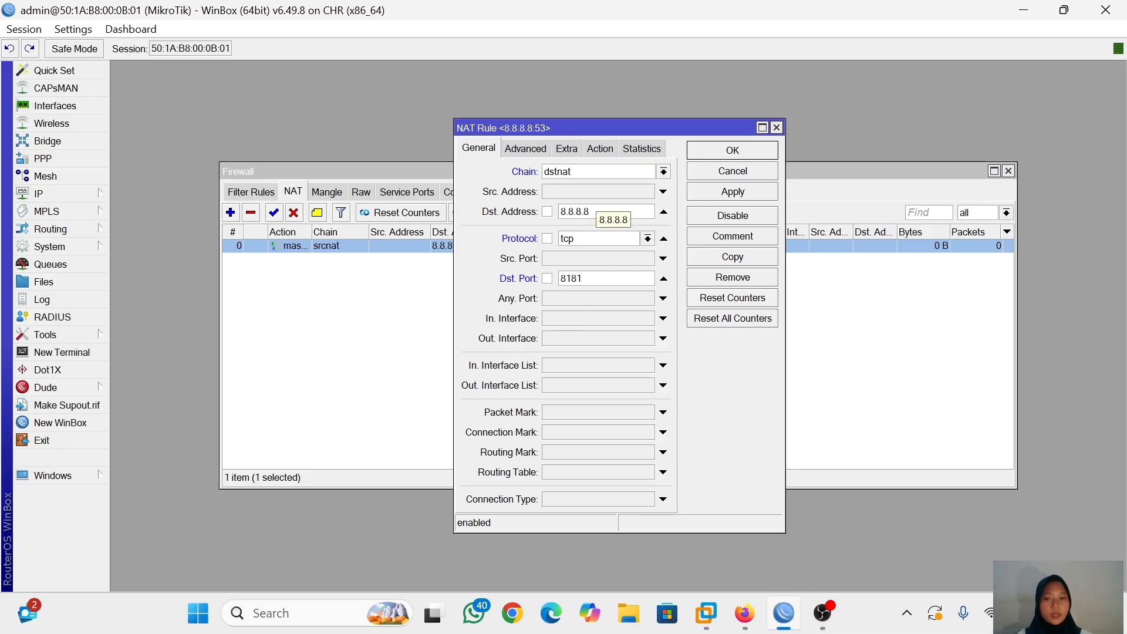
Step: Replace the NAT rule's destination address with 192.168.127.137
key(BackSpace)
key(BackSpace)
key(BackSpace)
key(BackSpace)
key(BackSpace)
key(BackSpace)
key(BackSpace)
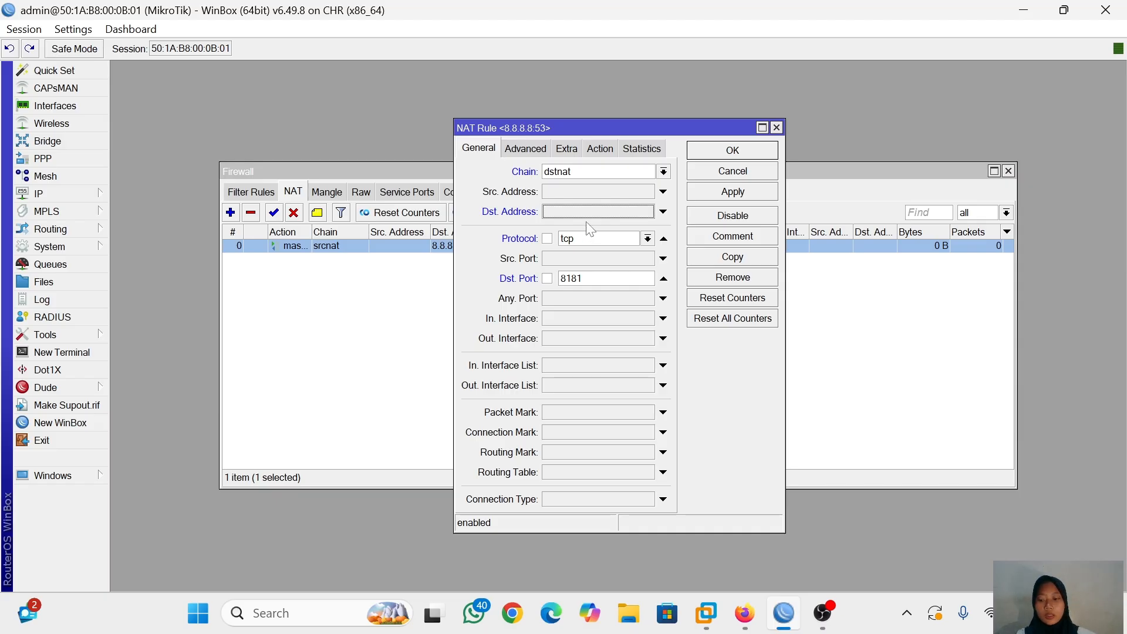
text(192.1)
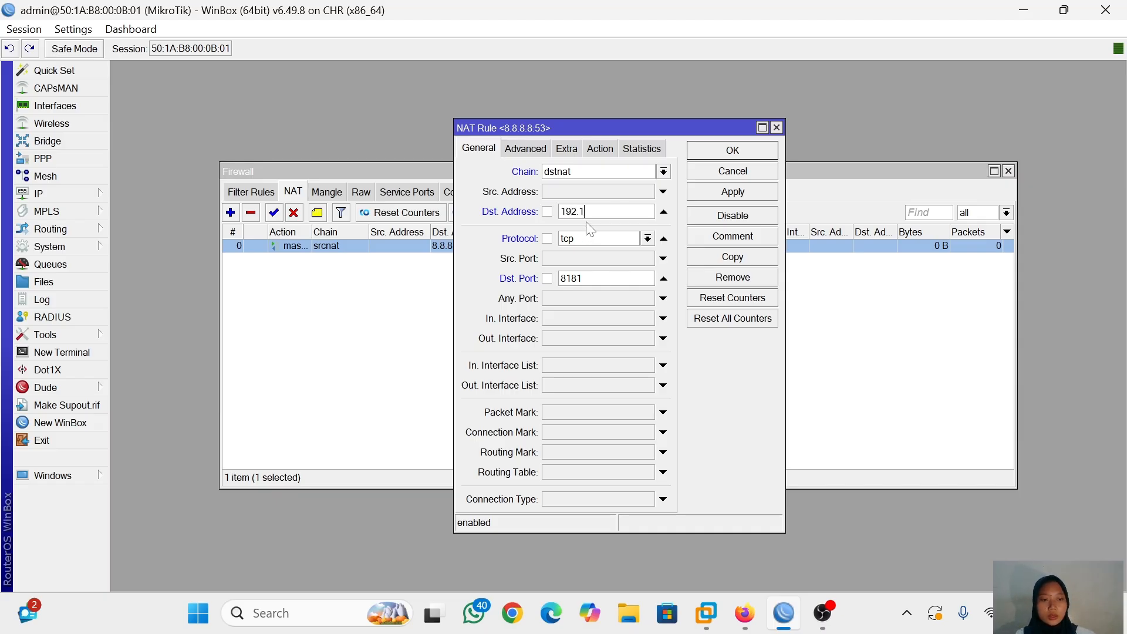
text(68)
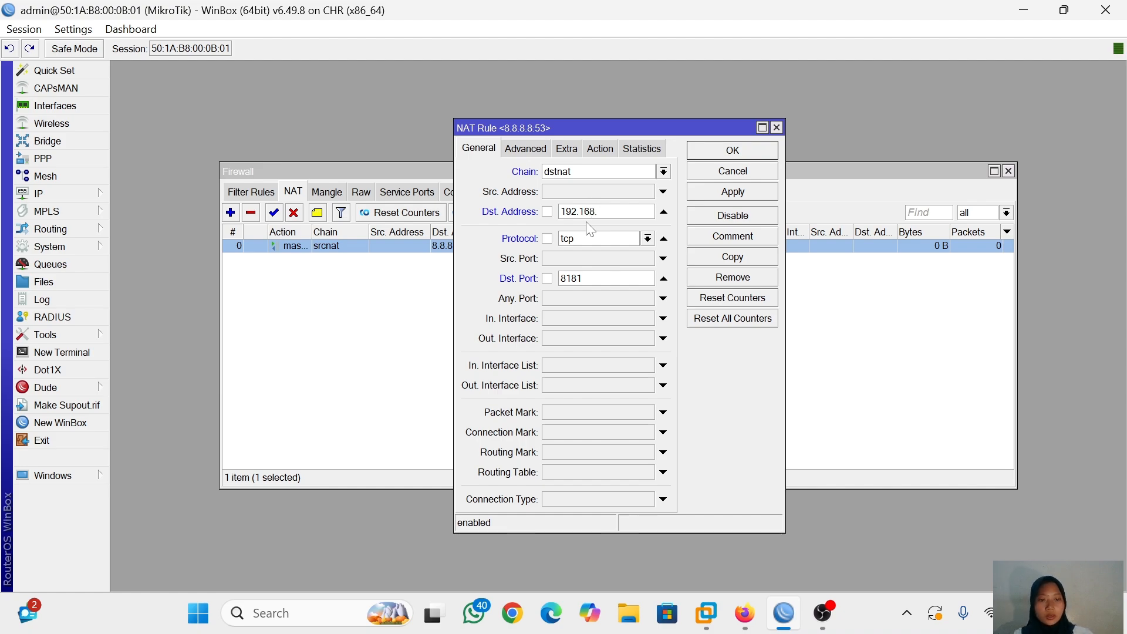
text(.127)
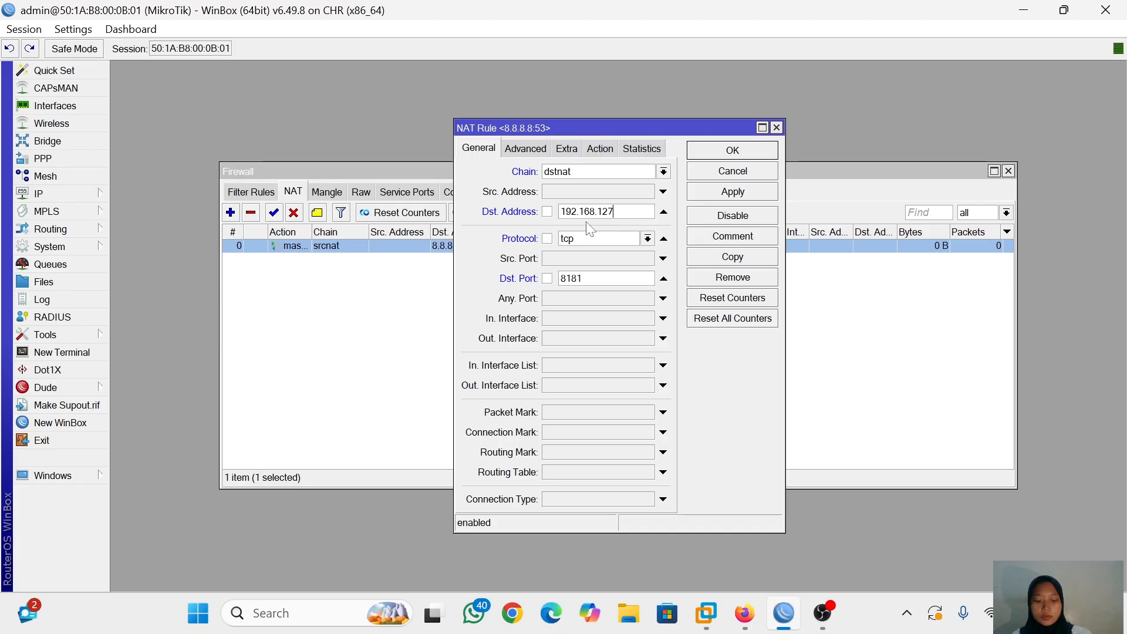
text(.1)
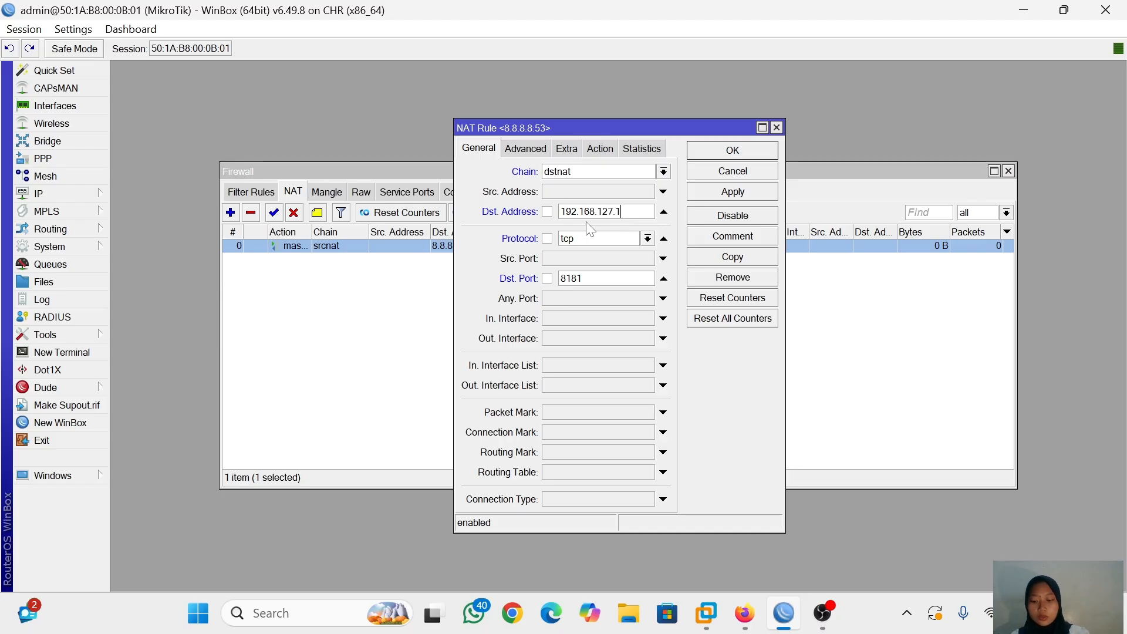
text(37)
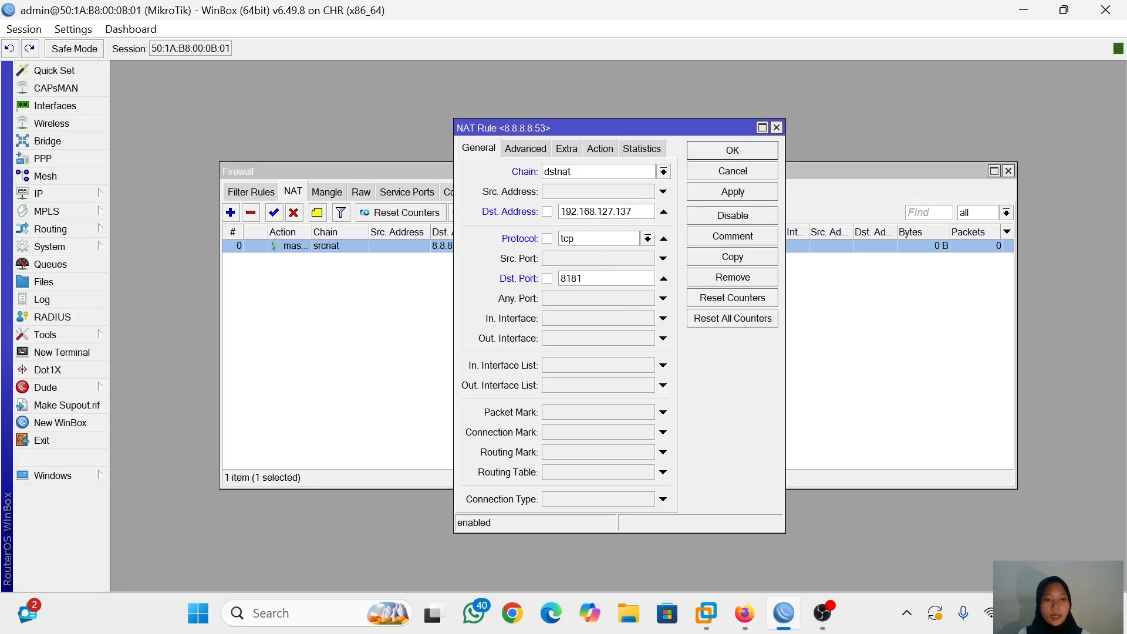
Step: Change the NAT rule's action from masquerade to dst-nat
click(605, 147)
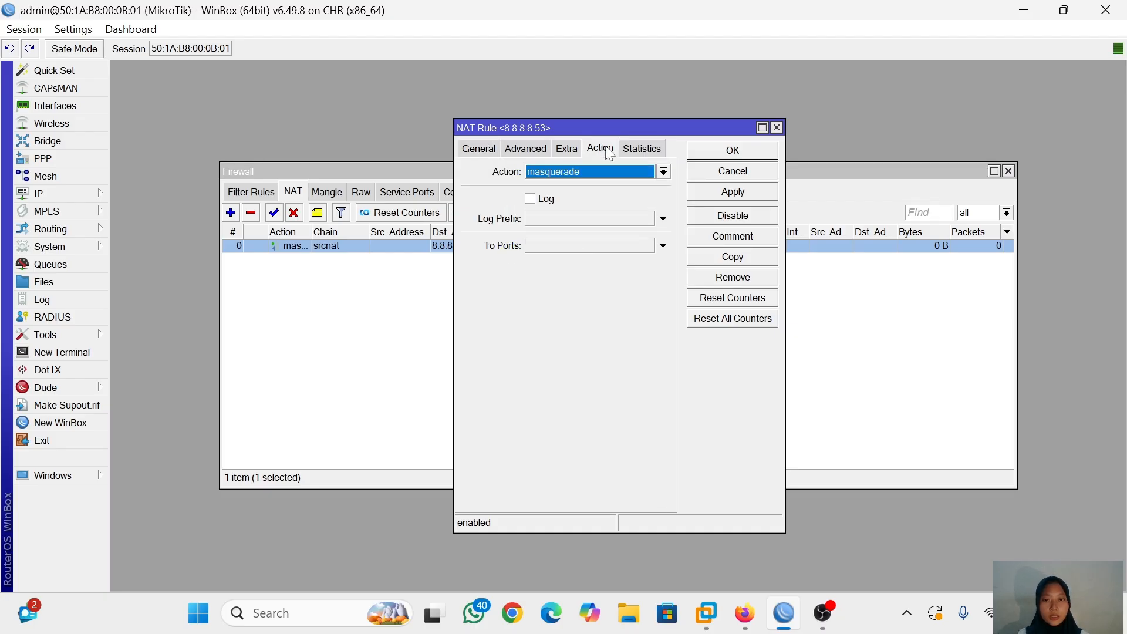
click(665, 172)
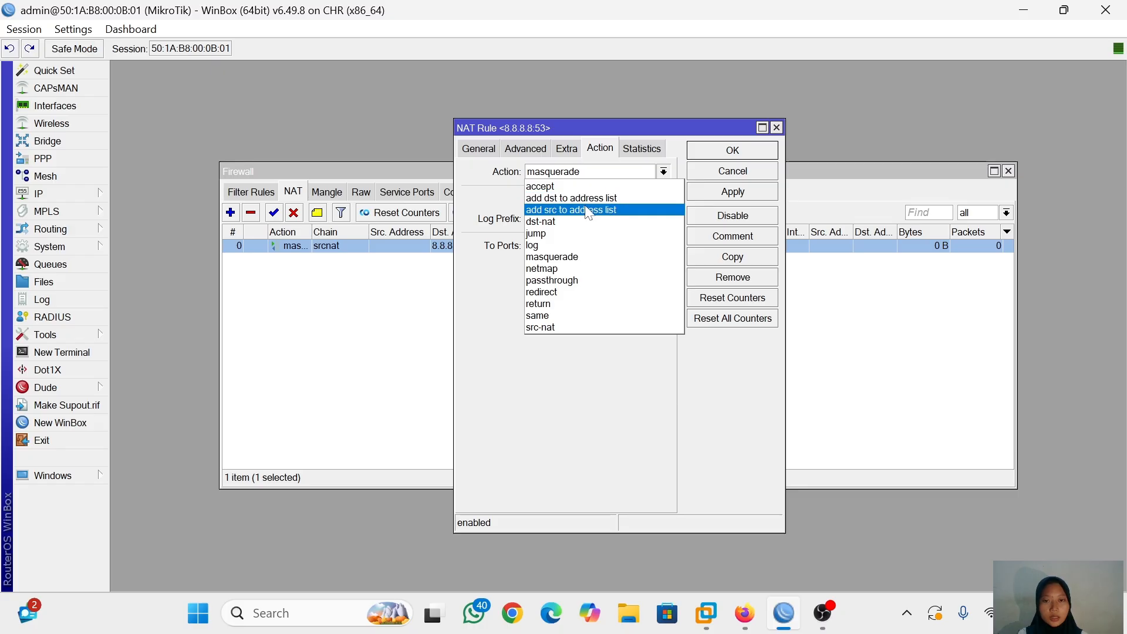
click(585, 221)
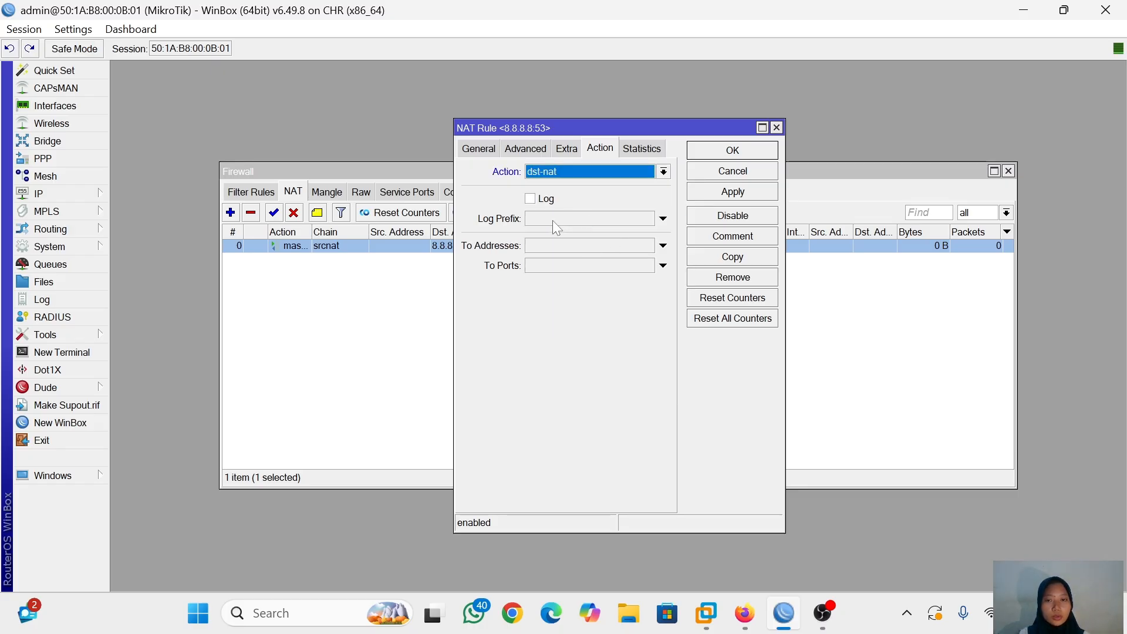
Step: Set the NAT rule's To Addresses to 192.168.99.40 and To Ports to 80, and save the rule
click(535, 246)
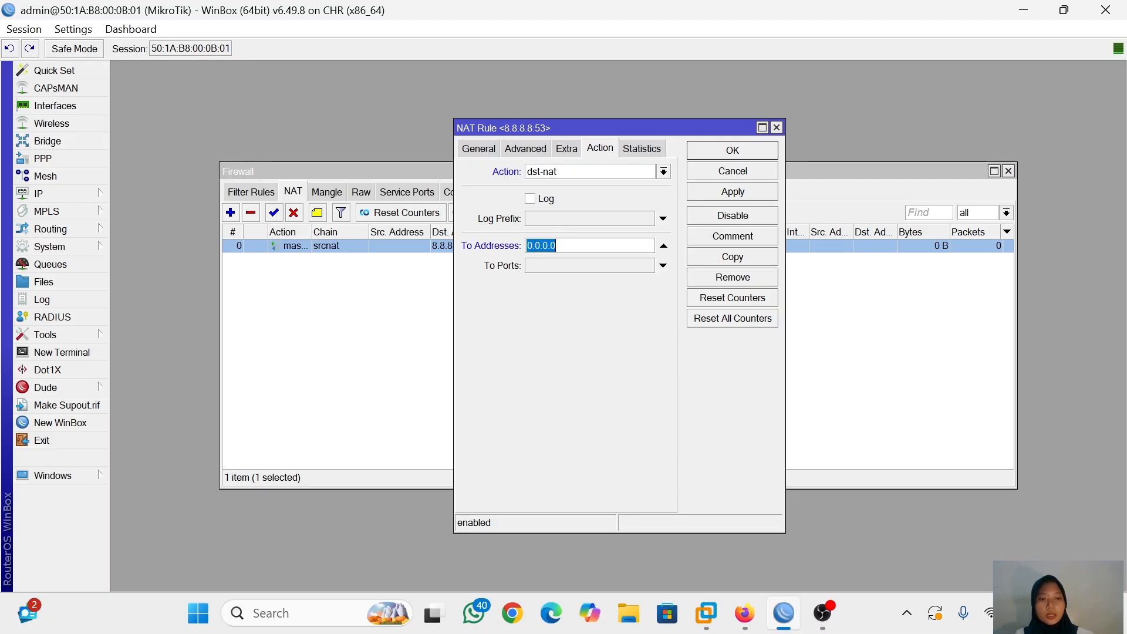
text(192.168)
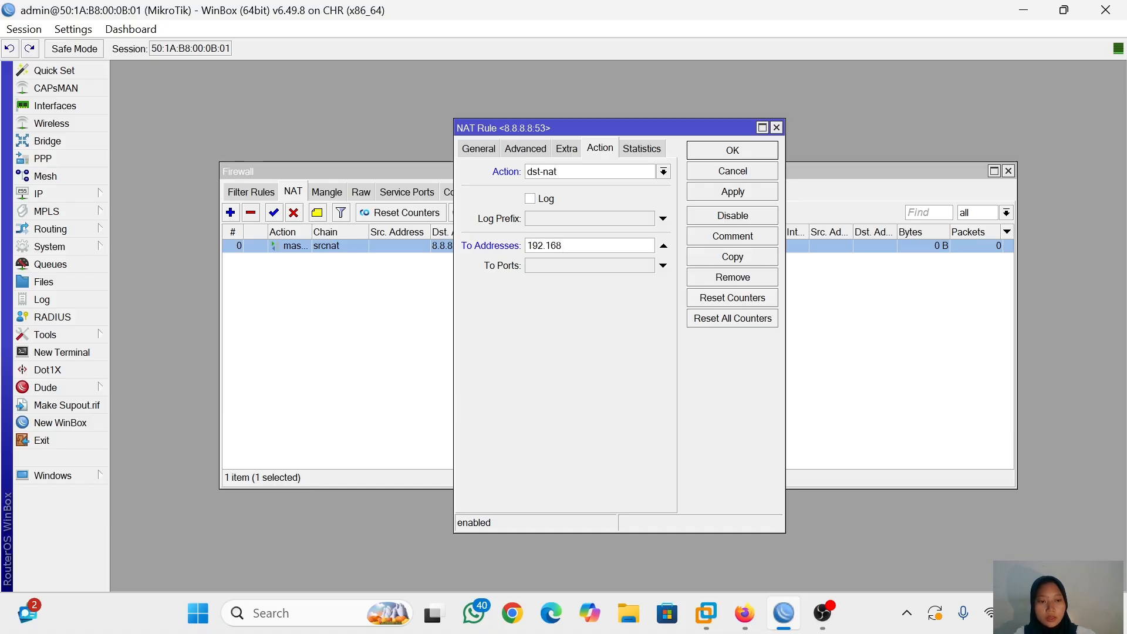
text(.99.40)
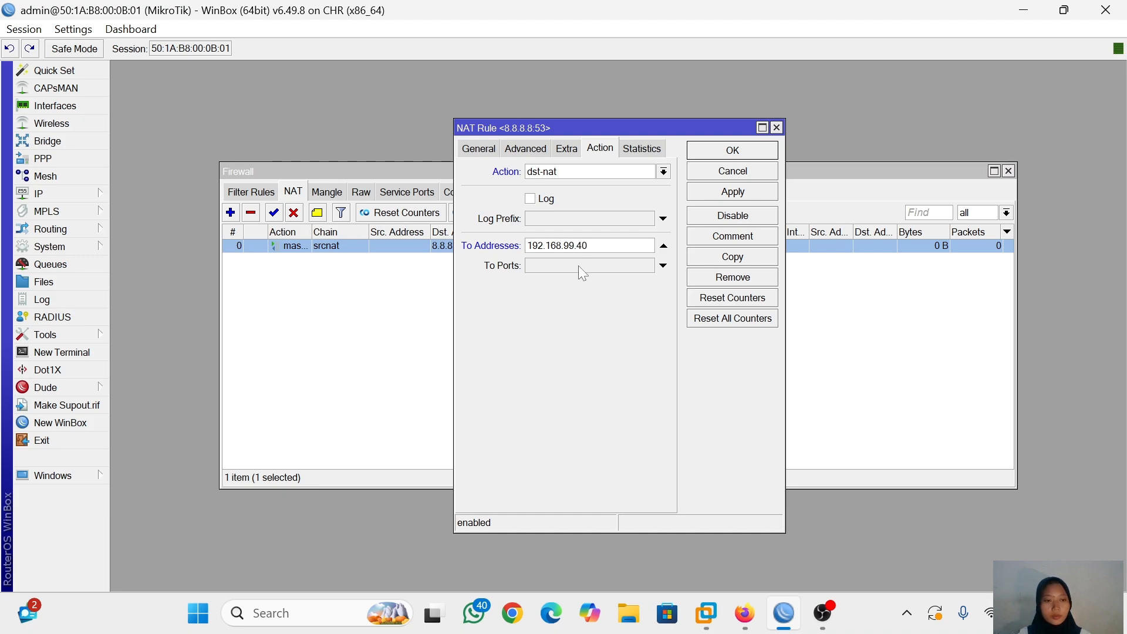
click(534, 272)
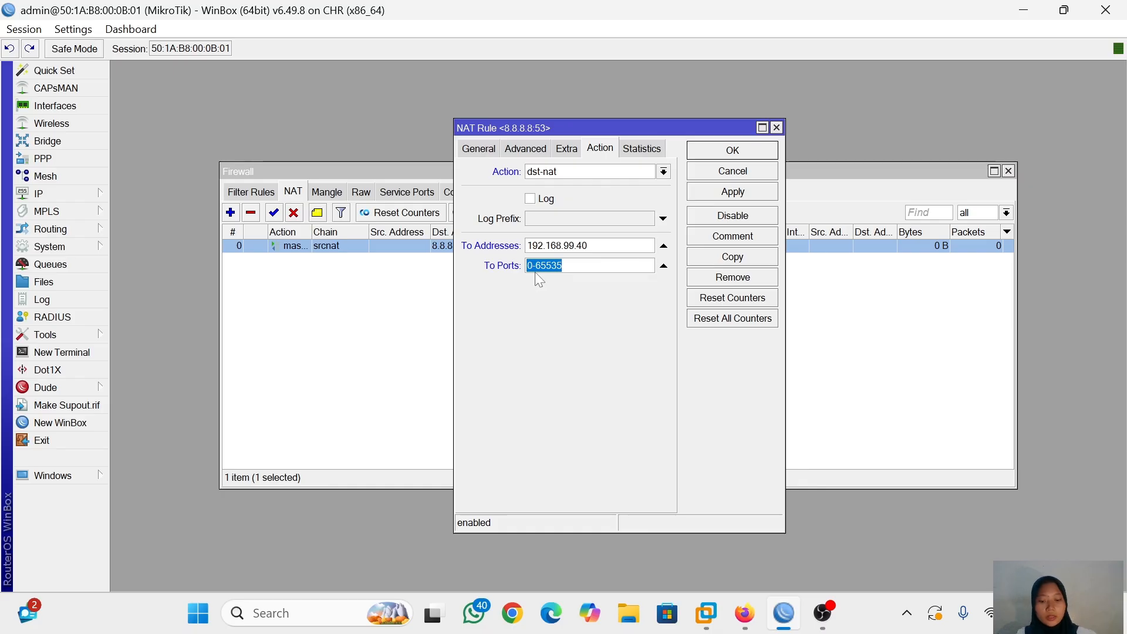
text(80)
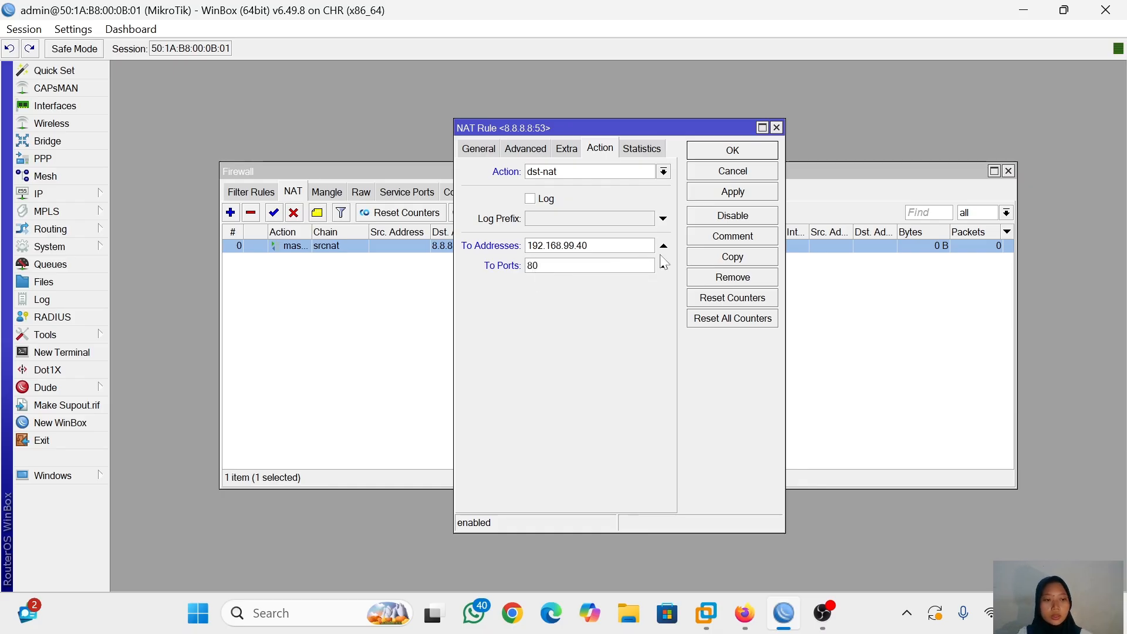
click(733, 151)
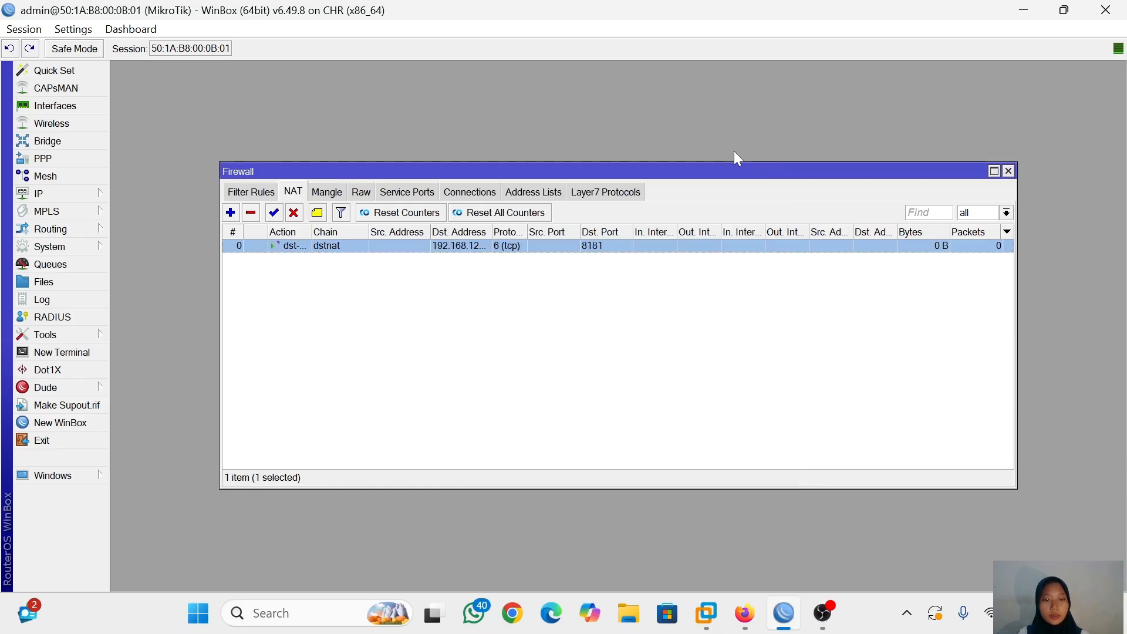
click(745, 614)
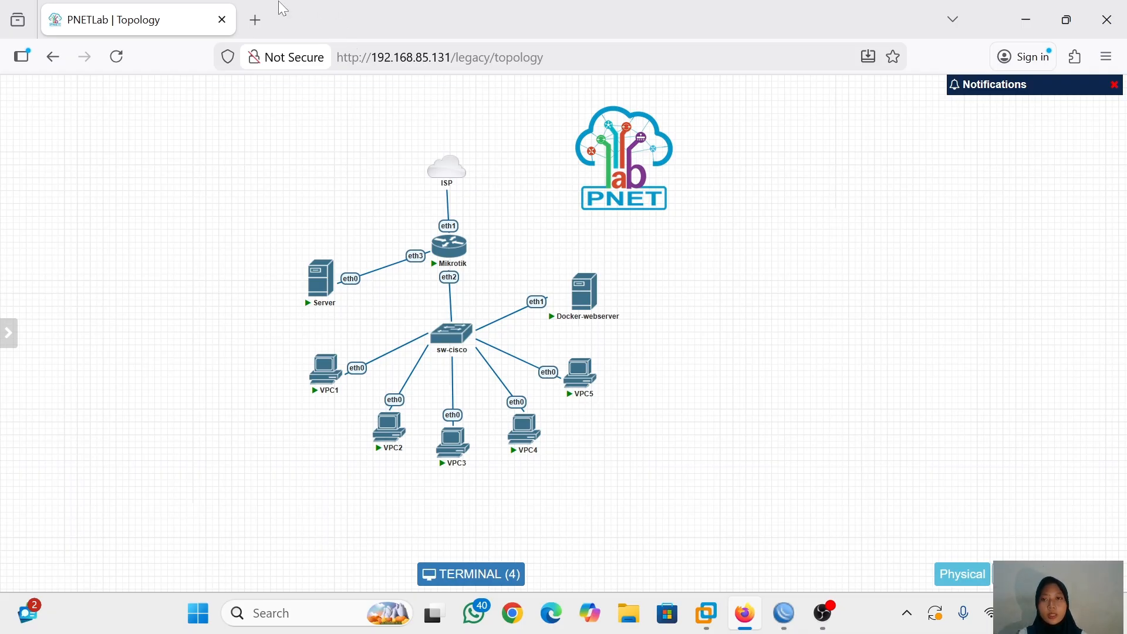
key(alt+Tab)
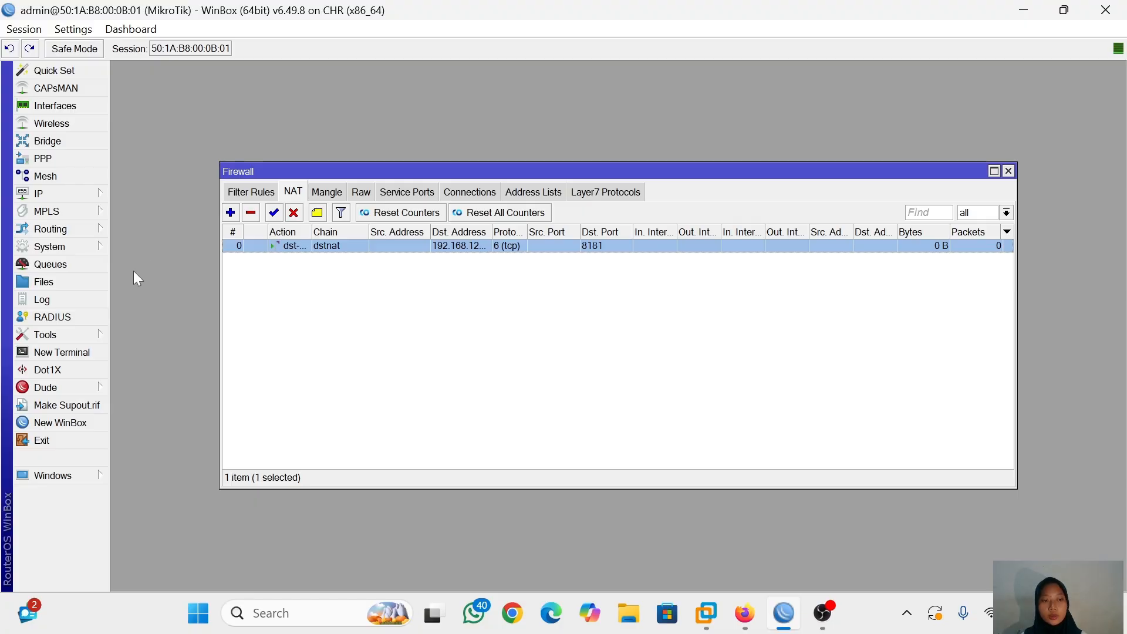
Step: Open the router's DNS settings and enable Allow Remote Requests
click(75, 191)
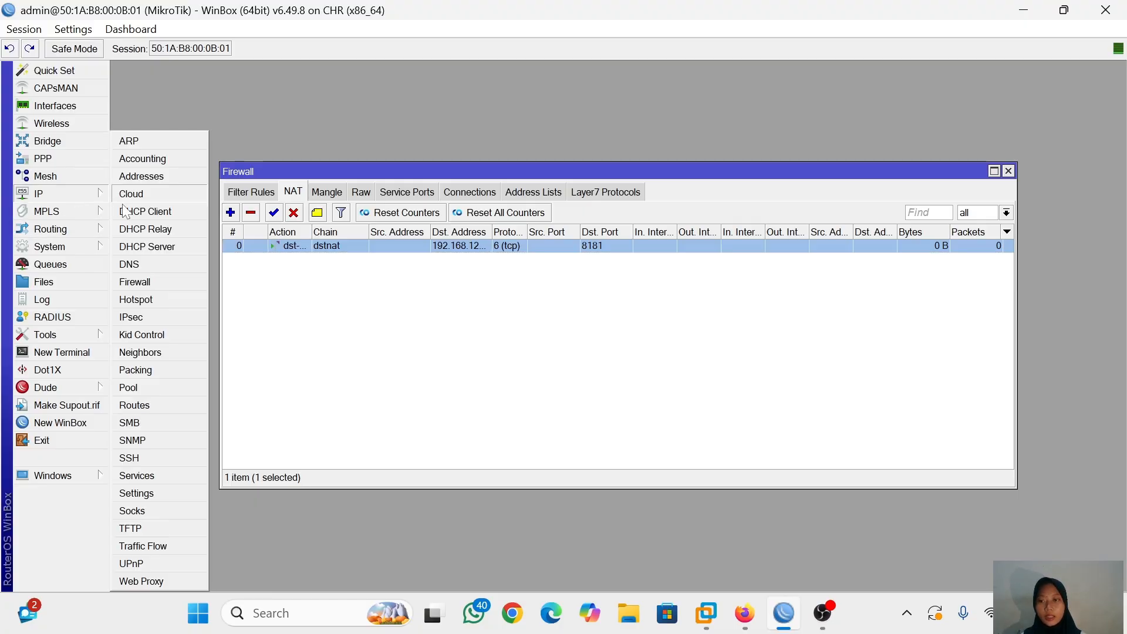
click(143, 262)
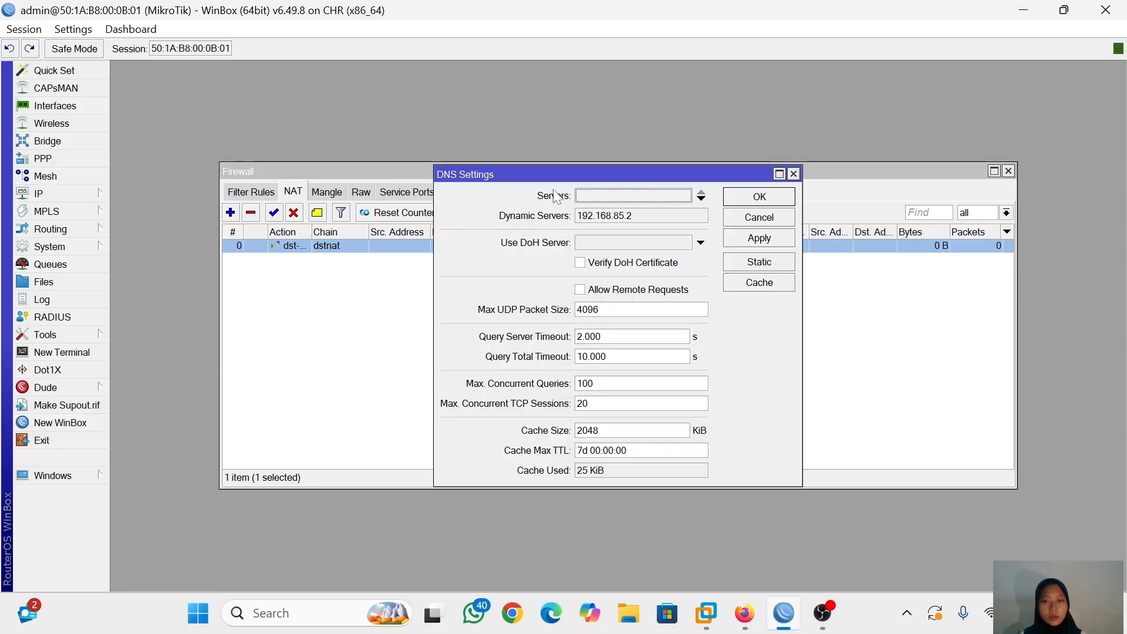
drag(559, 174, 447, 171)
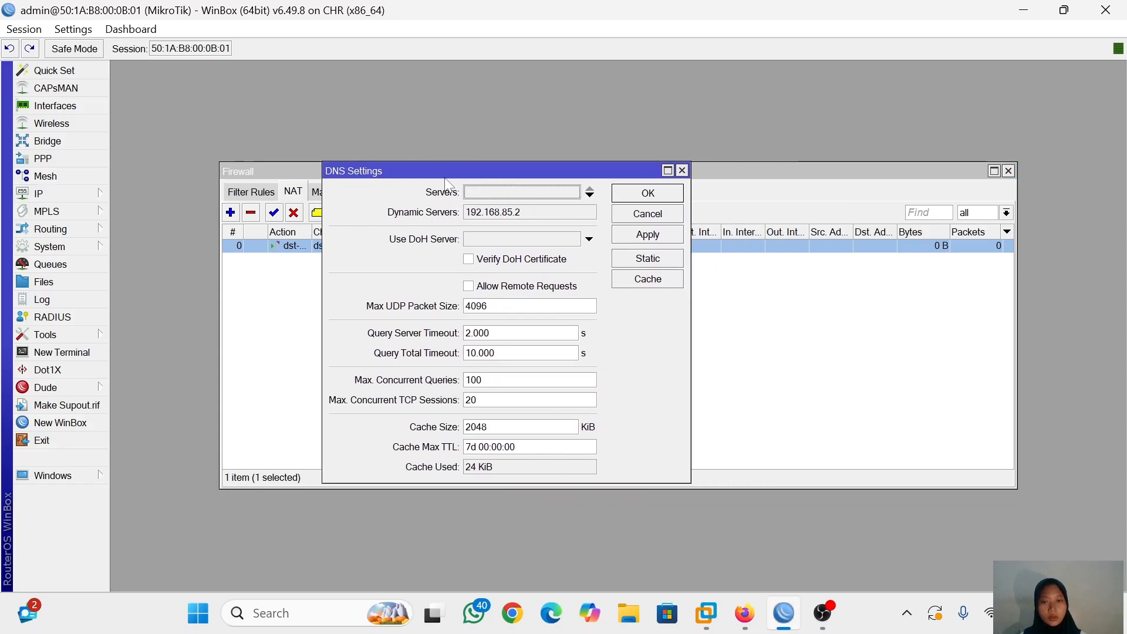
click(470, 296)
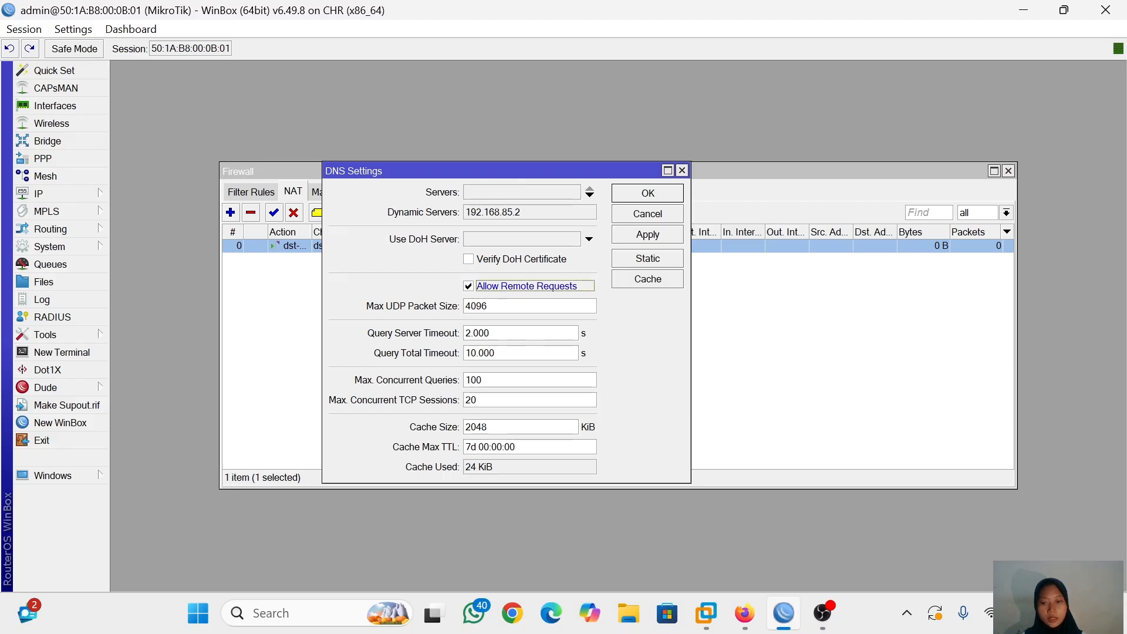
Step: Start a new static DNS entry of type A named server1.mydomain.com
click(640, 264)
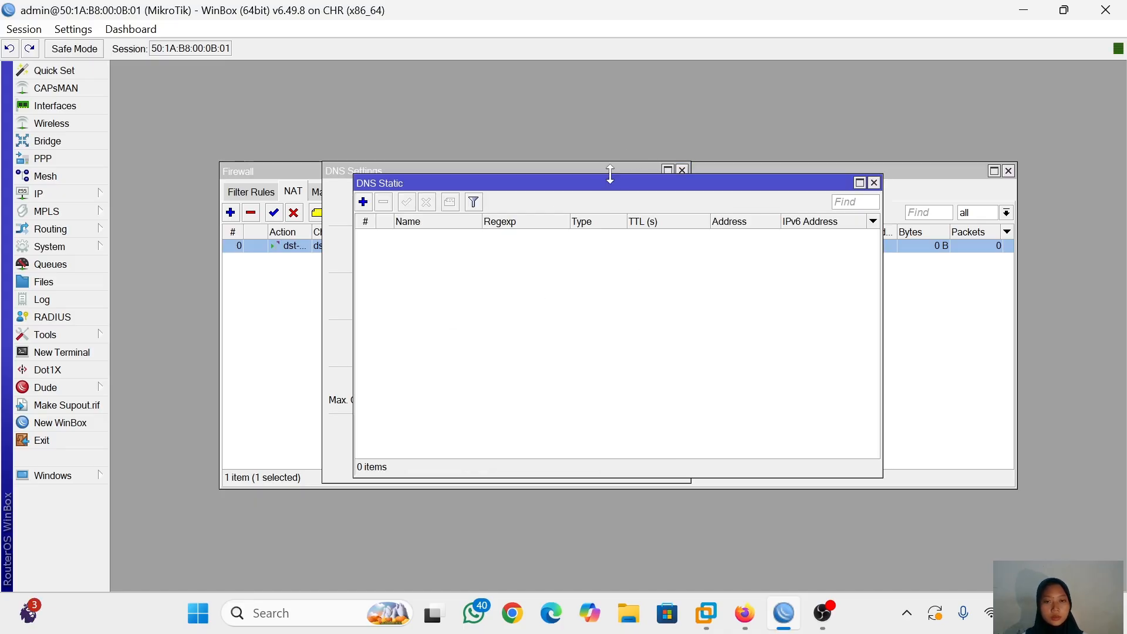
drag(611, 173, 392, 175)
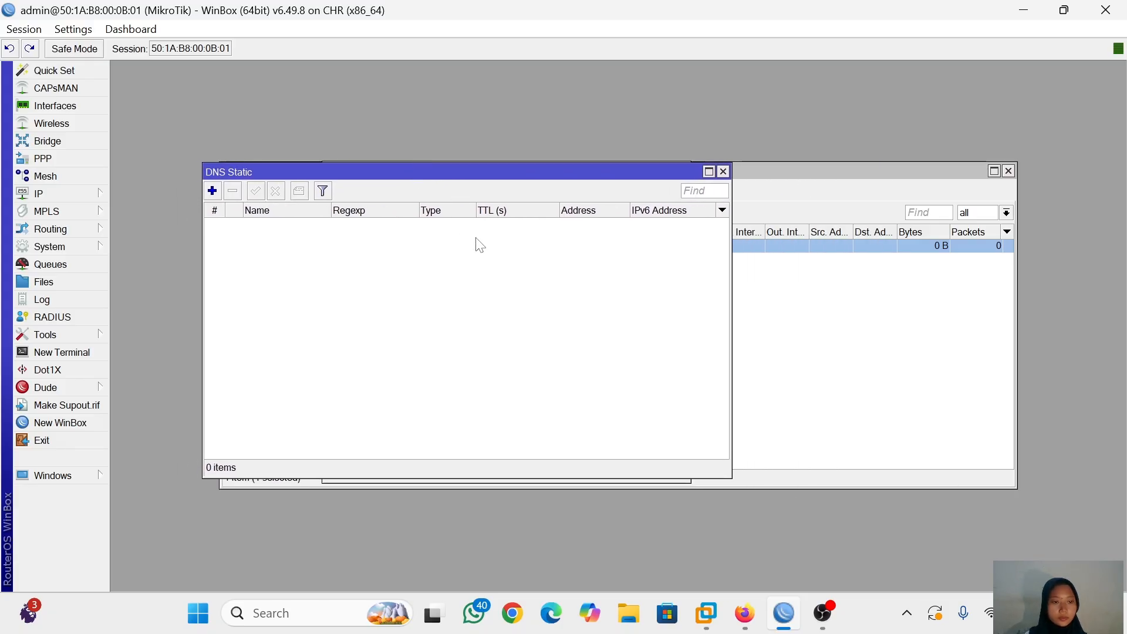
click(213, 191)
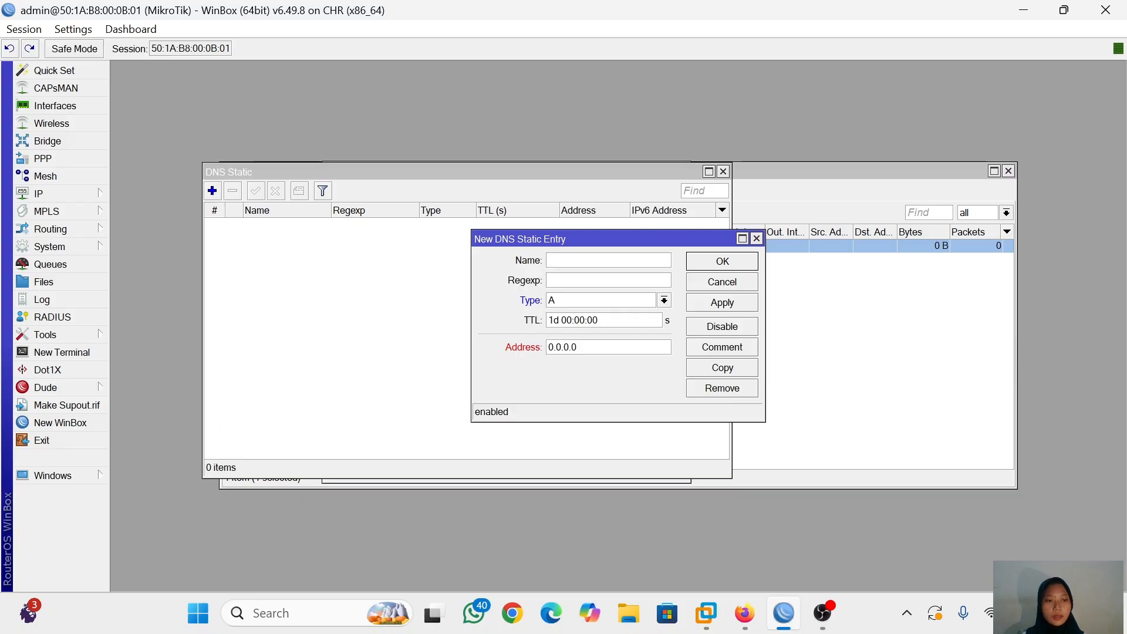
text(server1)
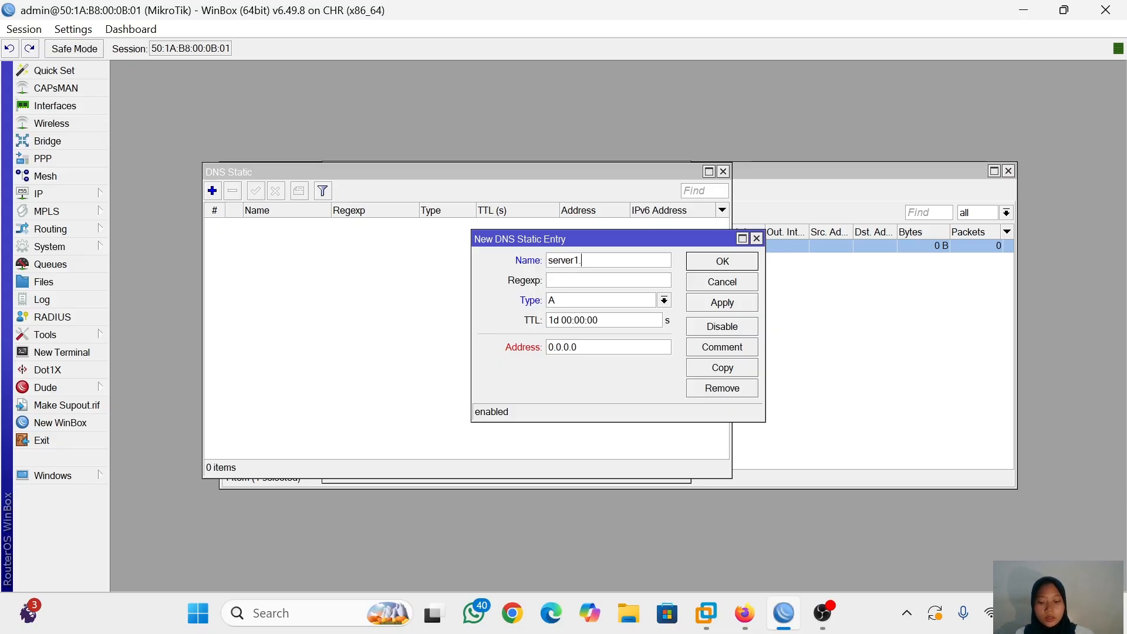
text(.myd)
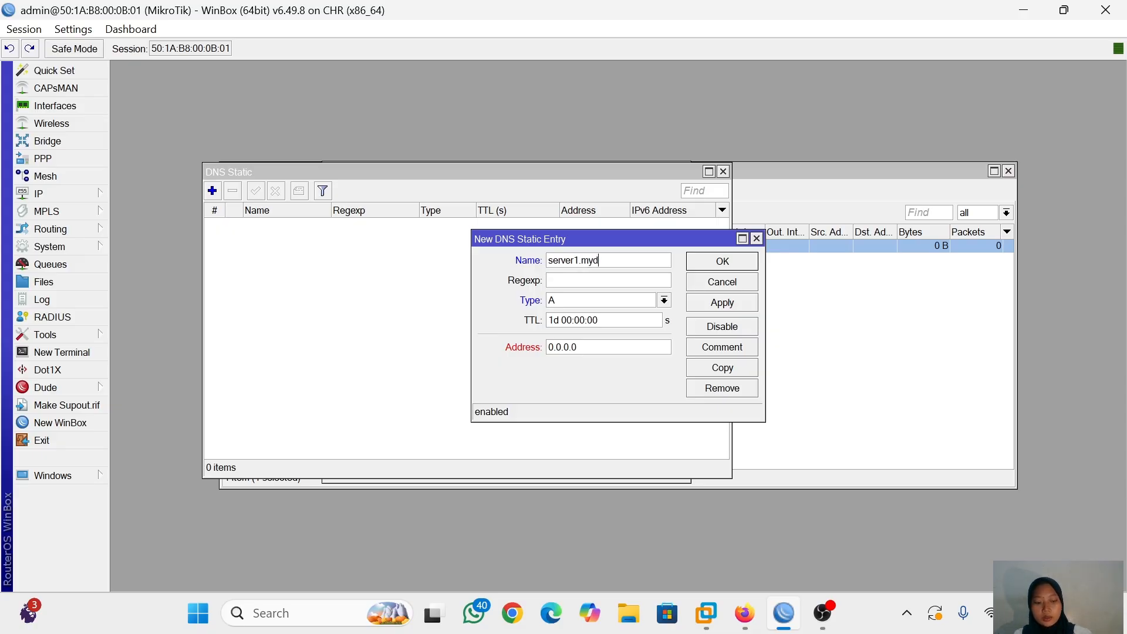
text(omain)
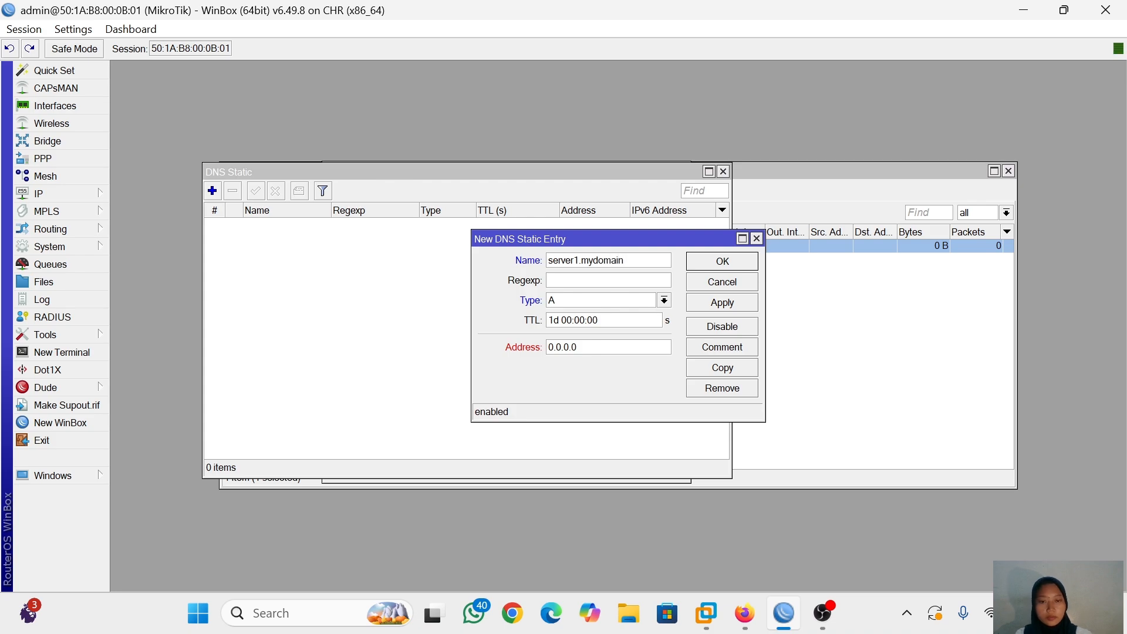
text(.com)
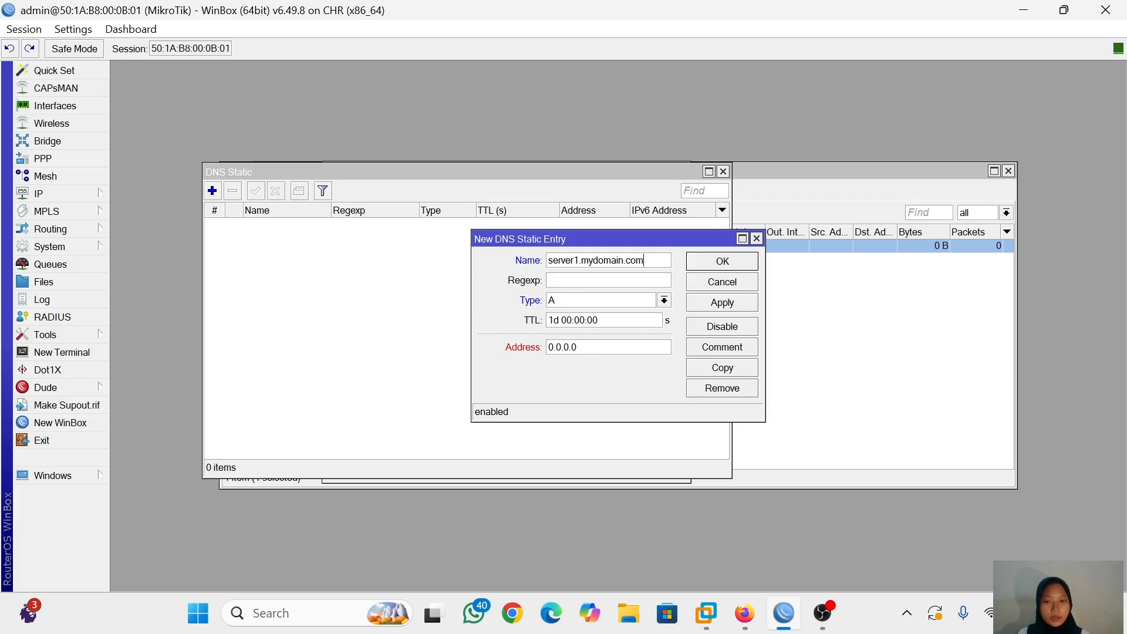
Step: Replace the static entry's default address with 192.168.88.2 and apply it
key(BackSpace)
key(BackSpace)
key(BackSpace)
key(BackSpace)
key(BackSpace)
key(BackSpace)
key(BackSpace)
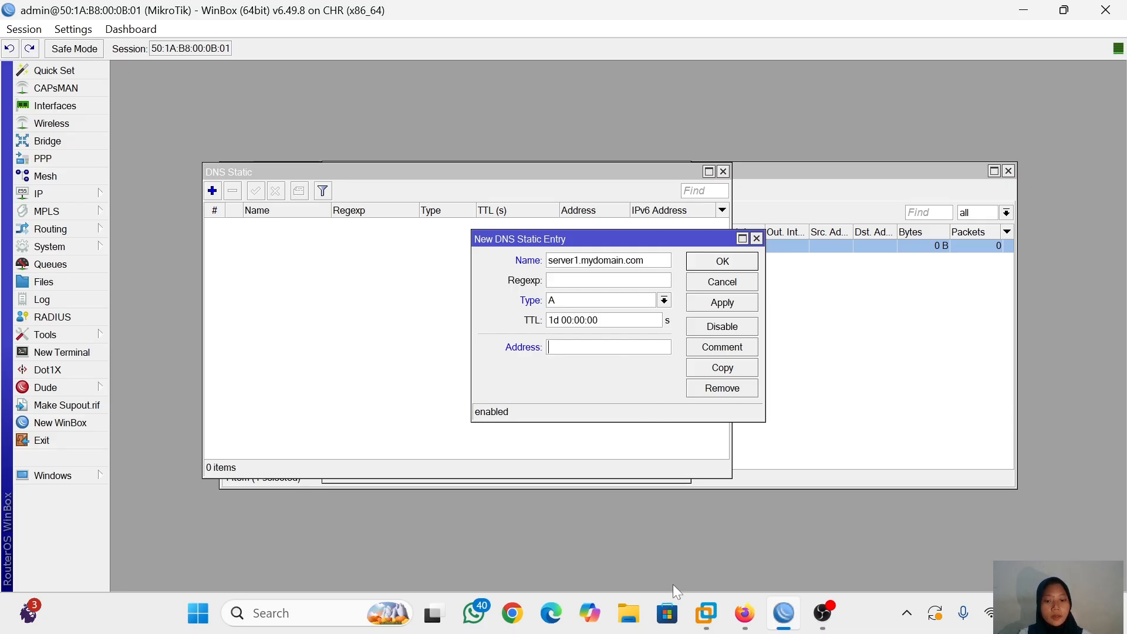
mouse_move(752, 630)
click(550, 347)
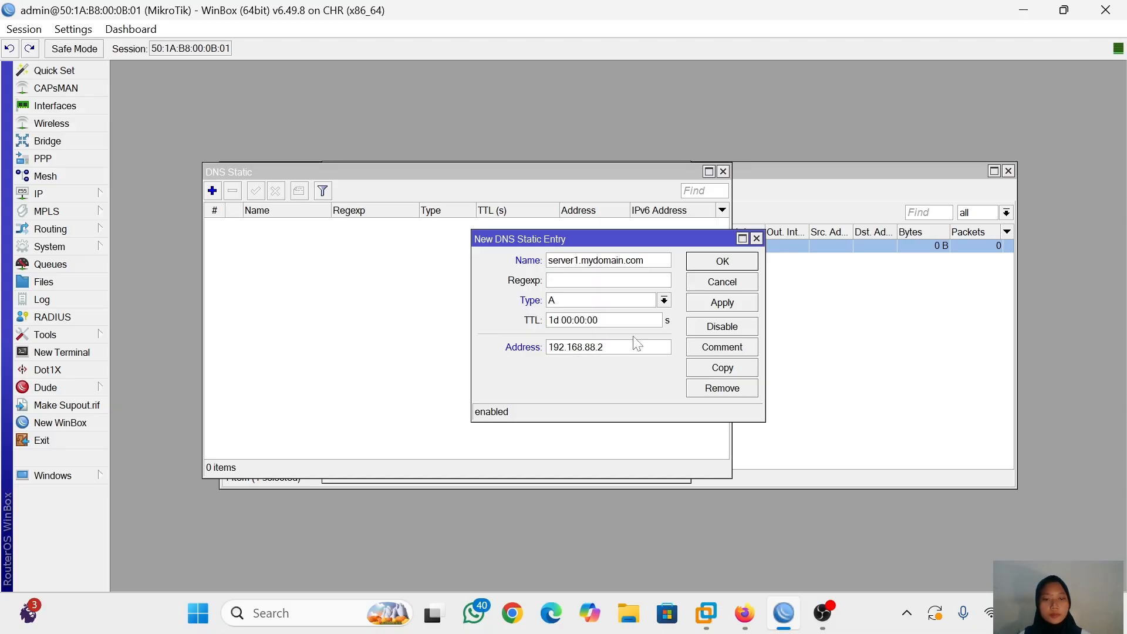
click(723, 303)
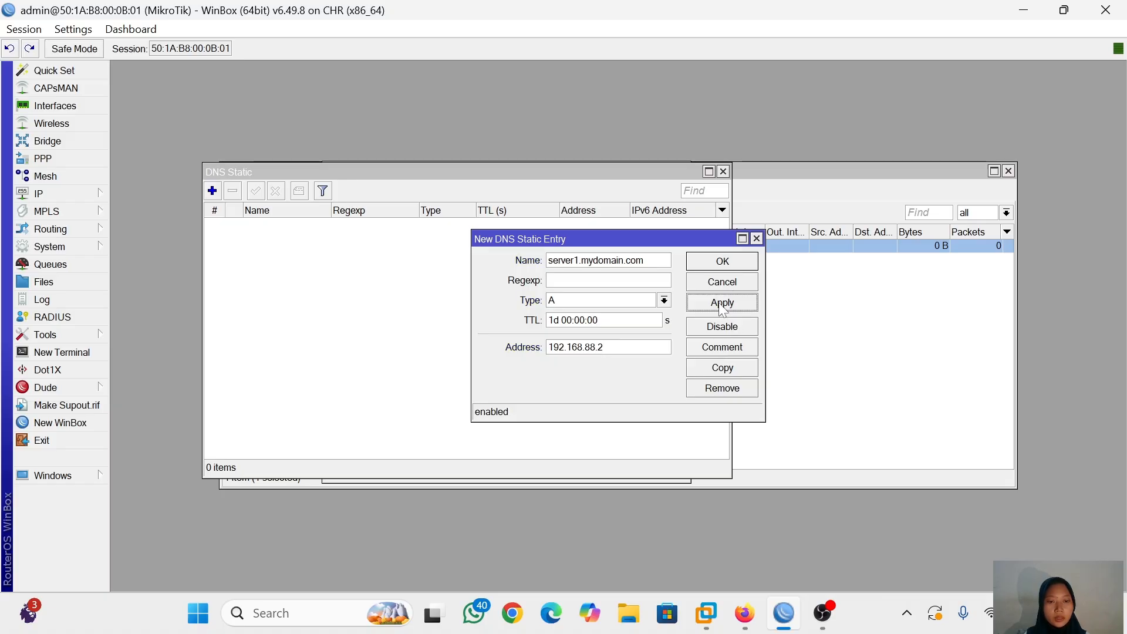
Step: Copy the server1.mydomain.com static entry and rename the copy server2.mydomain.com
click(718, 369)
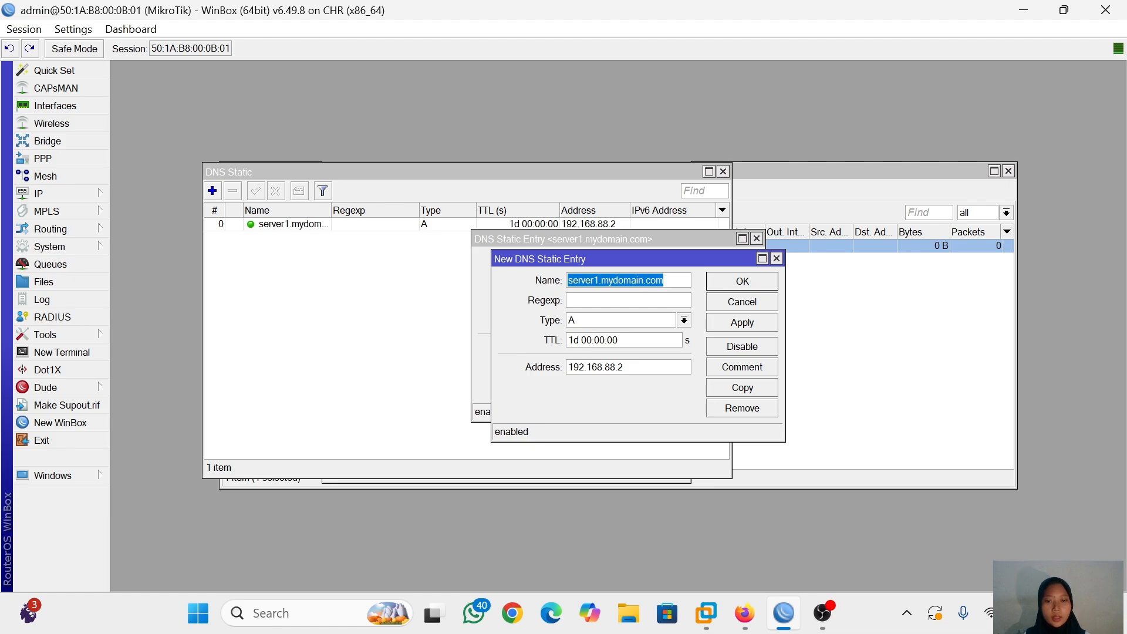
click(599, 280)
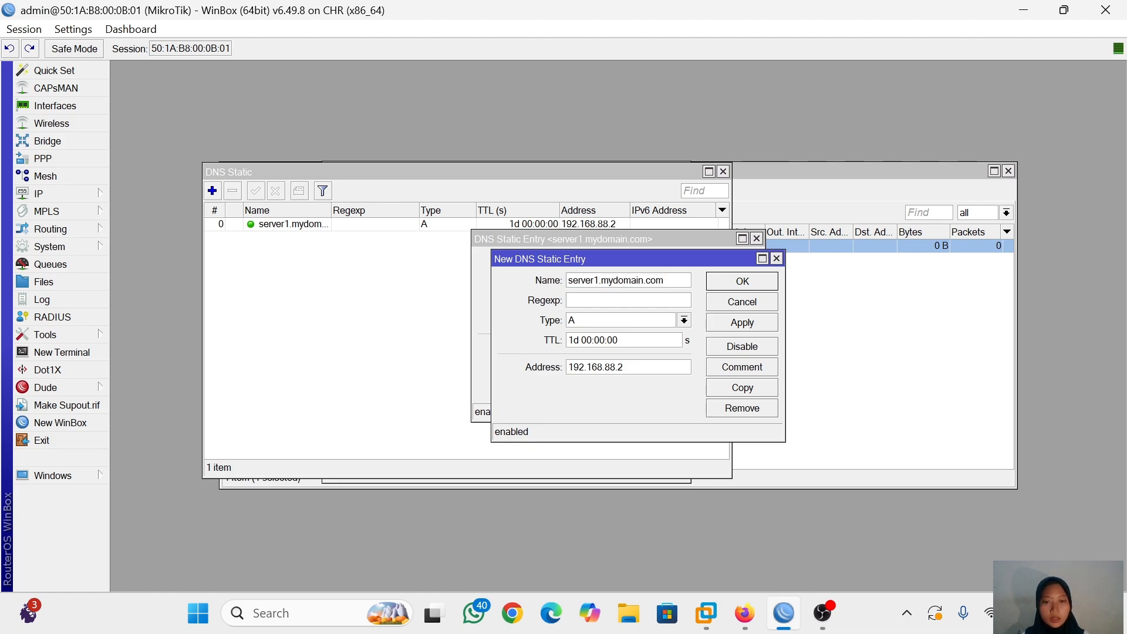
key(BackSpace)
text(2)
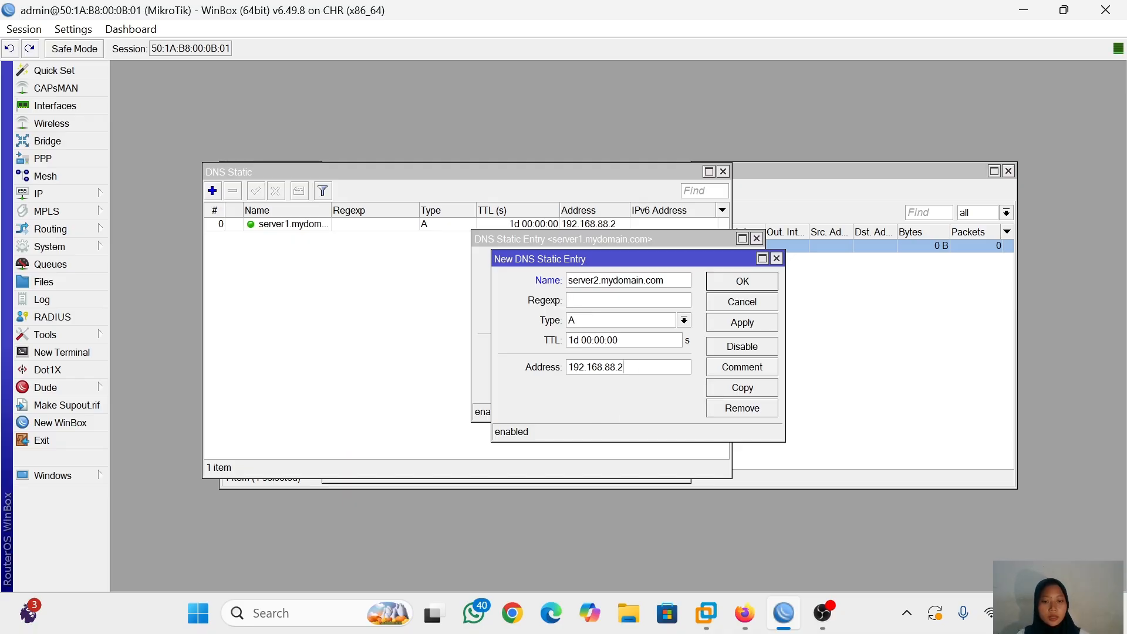
Step: Set the server2.mydomain.com entry's address to 192.168.127.137, save it, and close the server1 entry
key(BackSpace)
key(BackSpace)
key(BackSpace)
key(BackSpace)
key(BackSpace)
key(BackSpace)
key(BackSpace)
key(BackSpace)
key(BackSpace)
key(BackSpace)
key(BackSpace)
key(BackSpace)
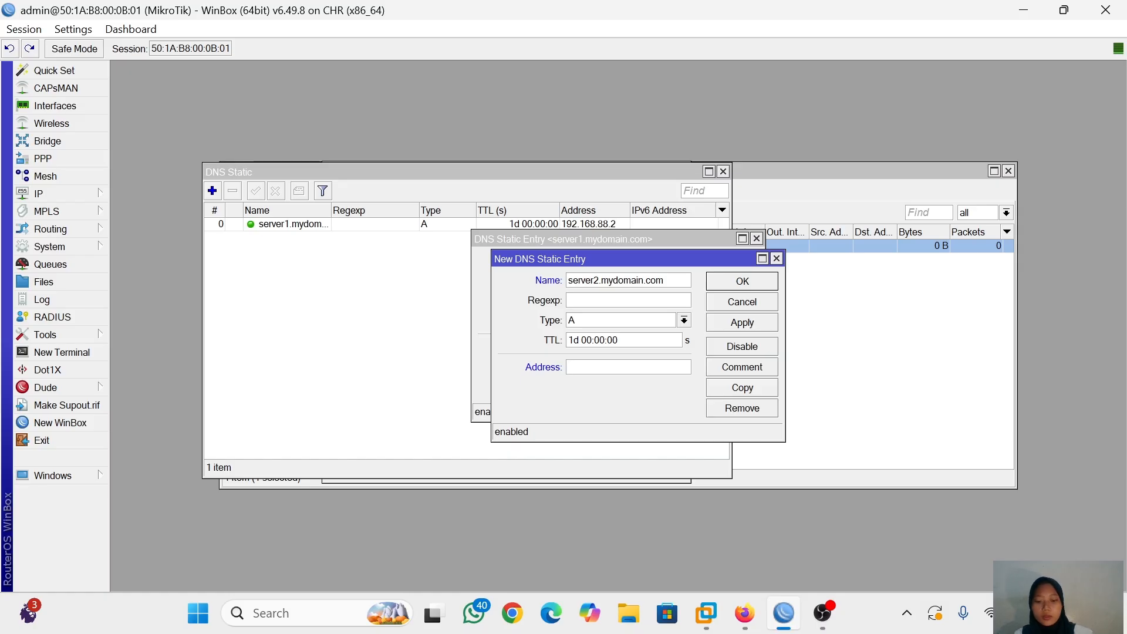
text(192.168)
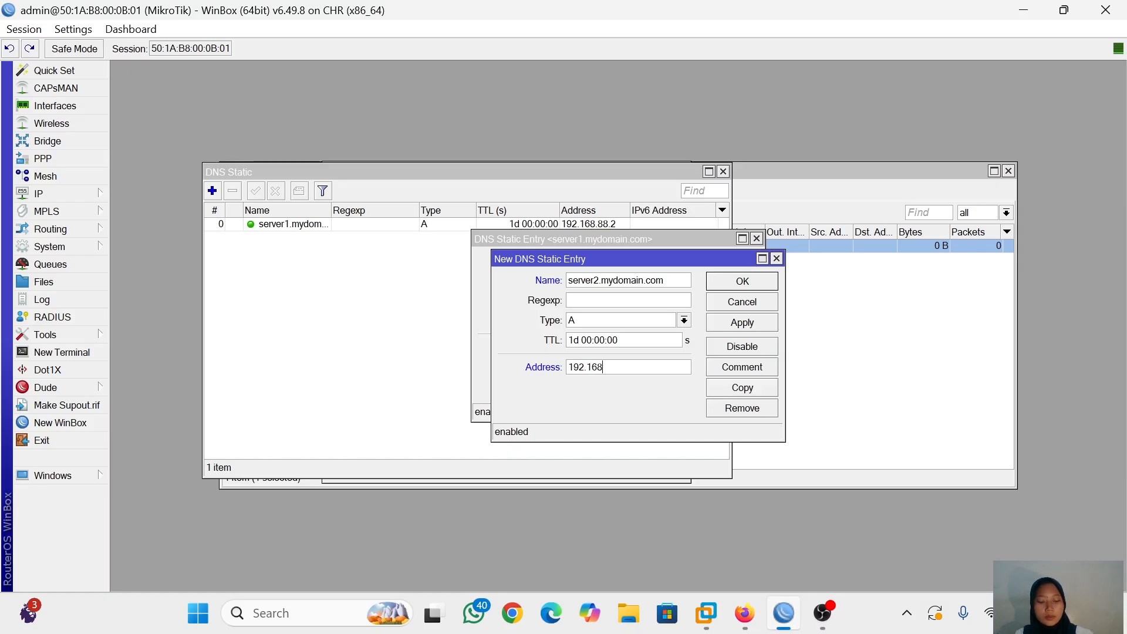
text(.)
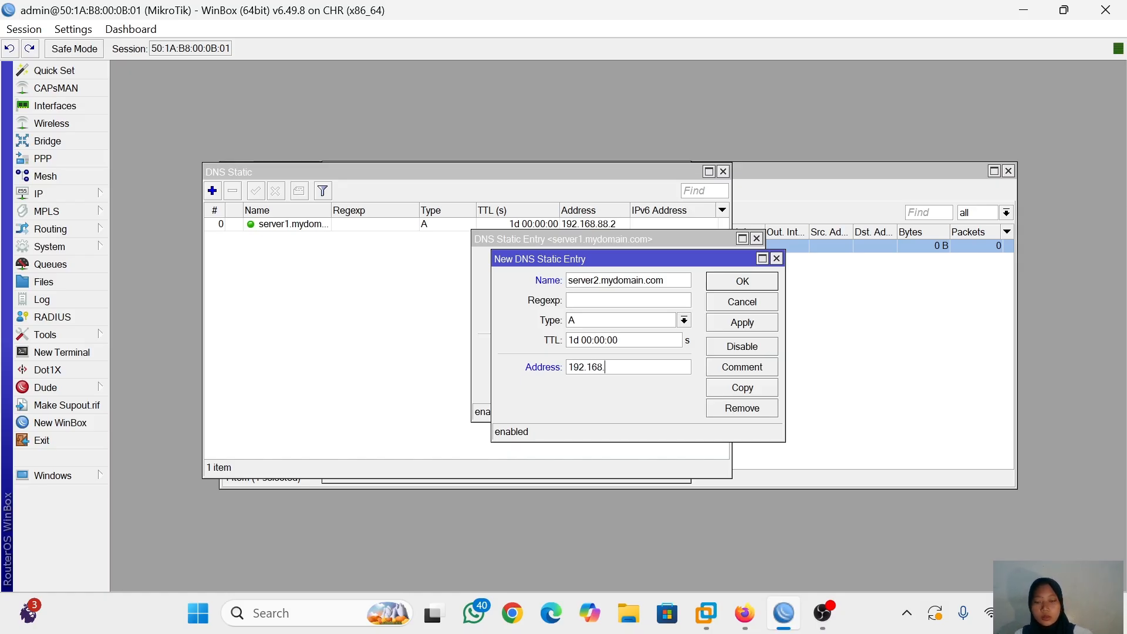
text(127.137)
click(756, 322)
click(760, 284)
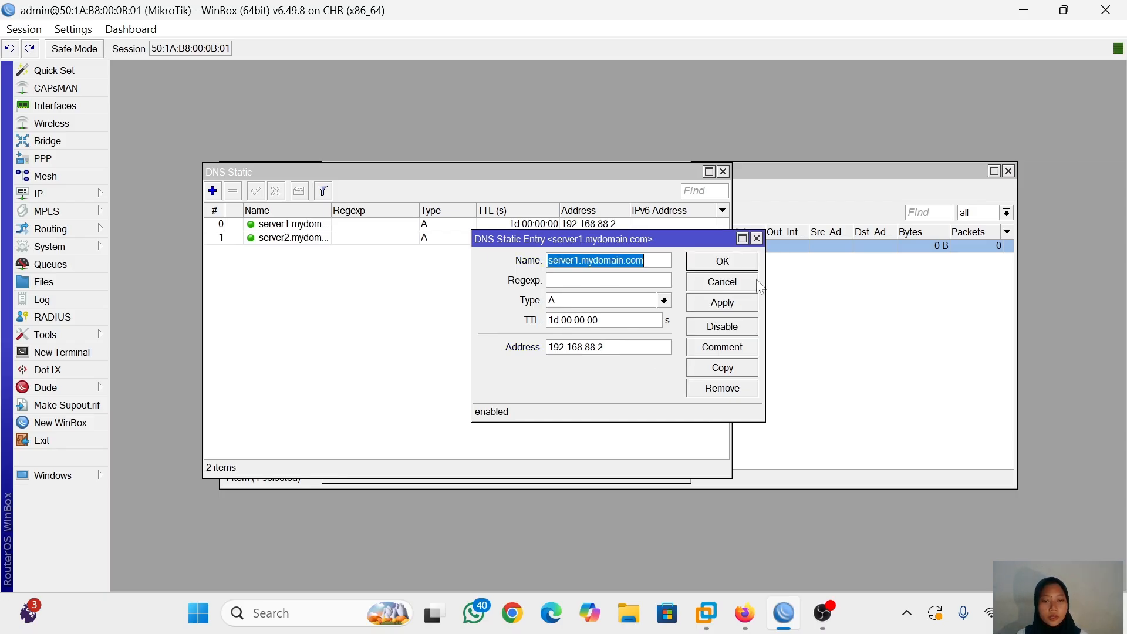
click(741, 261)
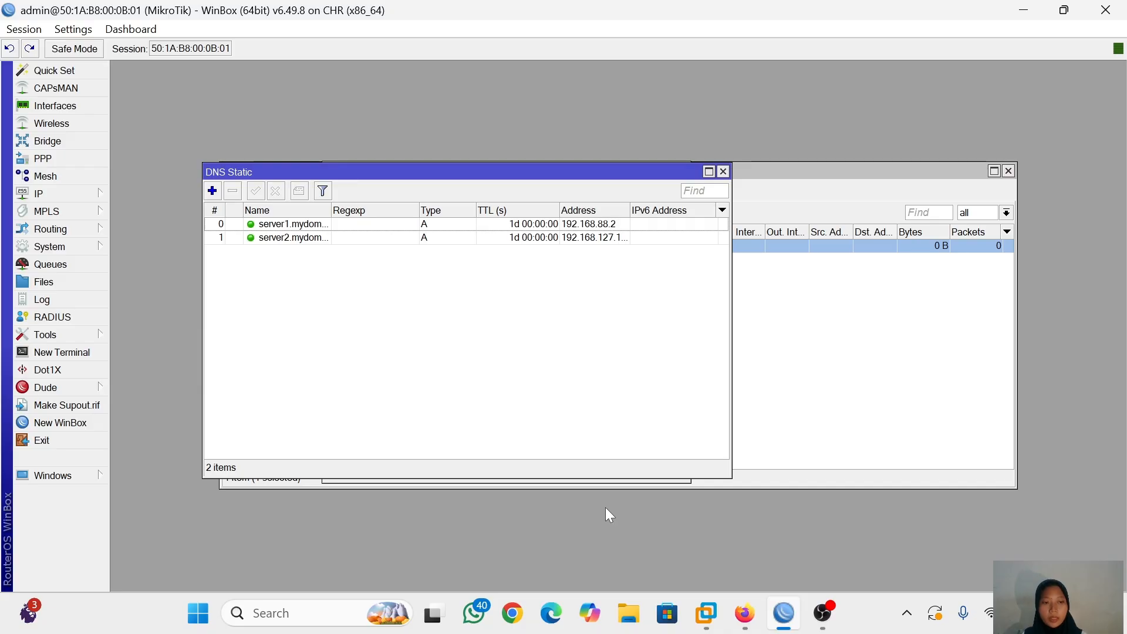
Step: Look at the MikroTik terminal's address list in the PNETLab browser window and return to WinBox
click(757, 622)
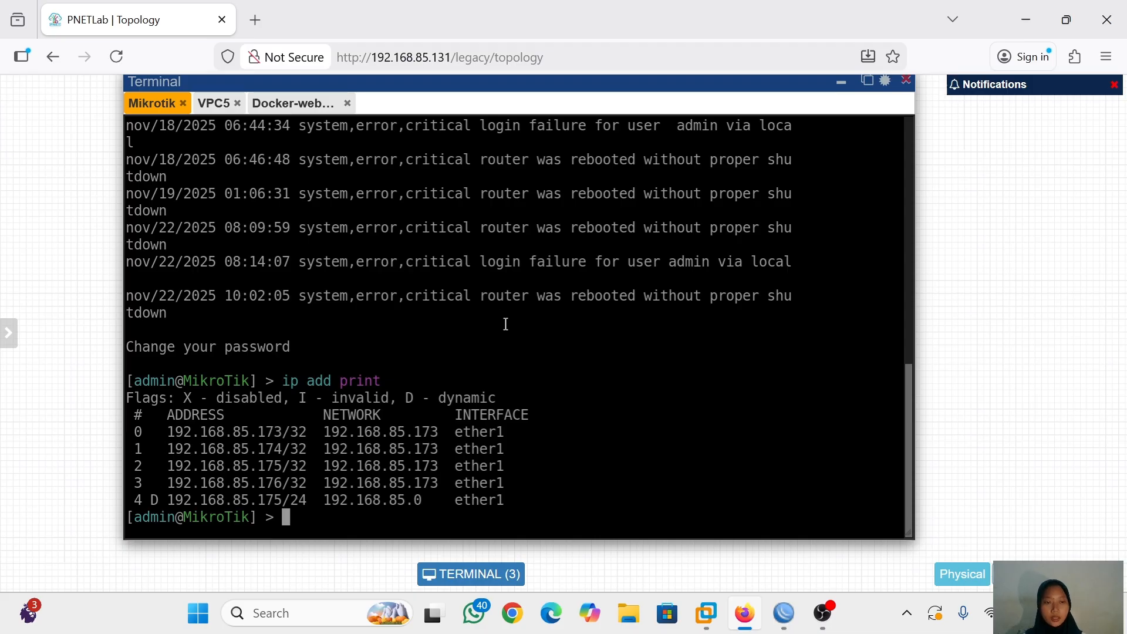
key(alt+Tab)
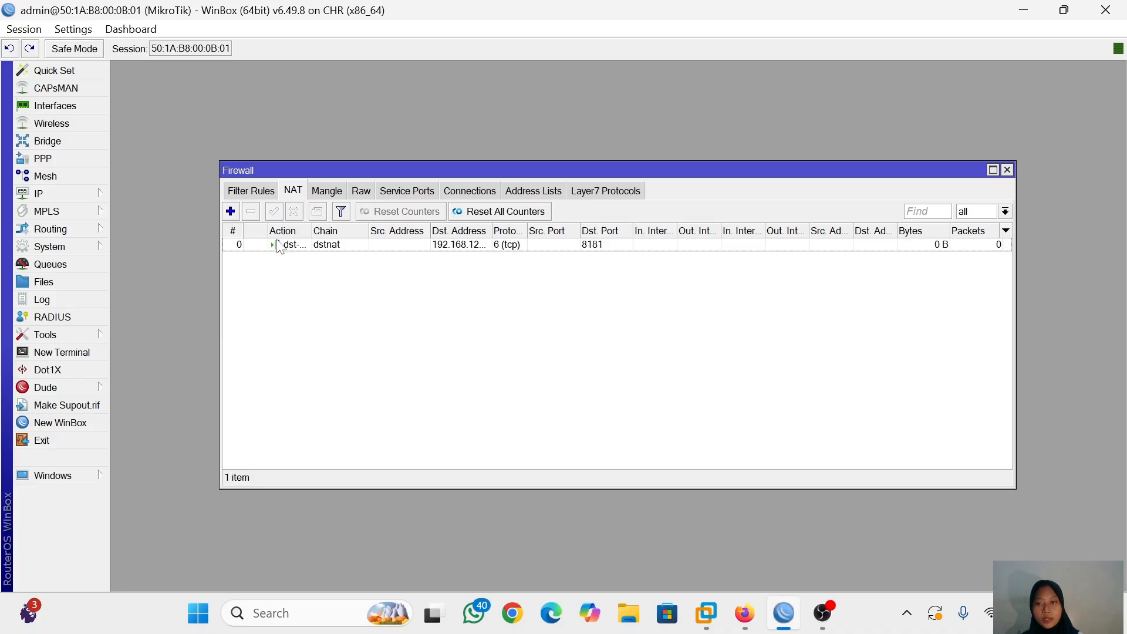
click(232, 212)
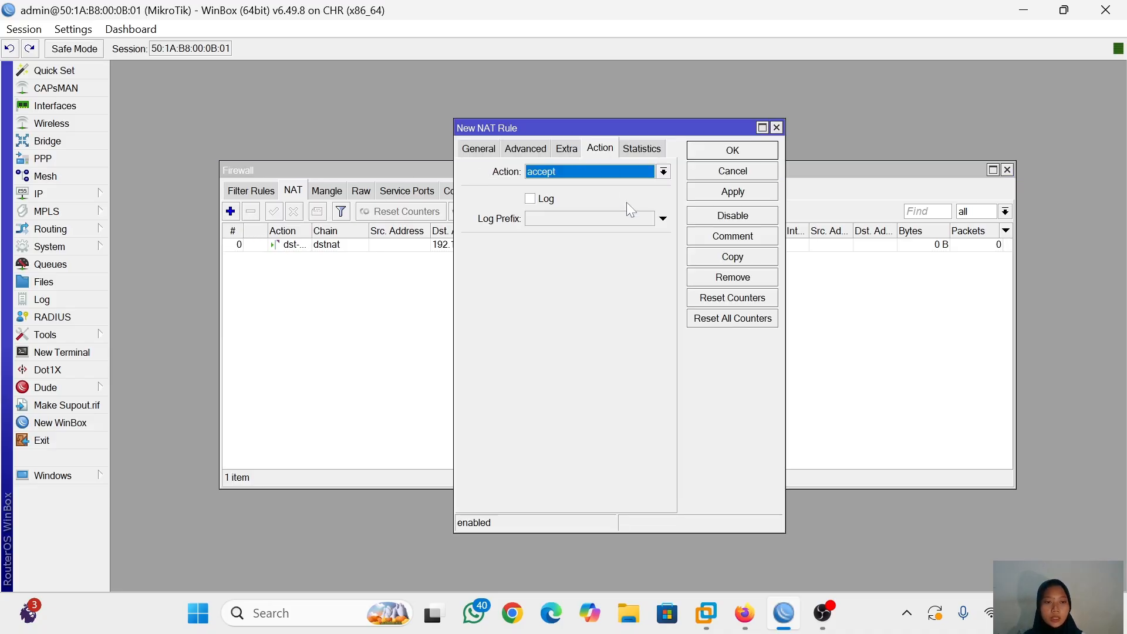
click(665, 171)
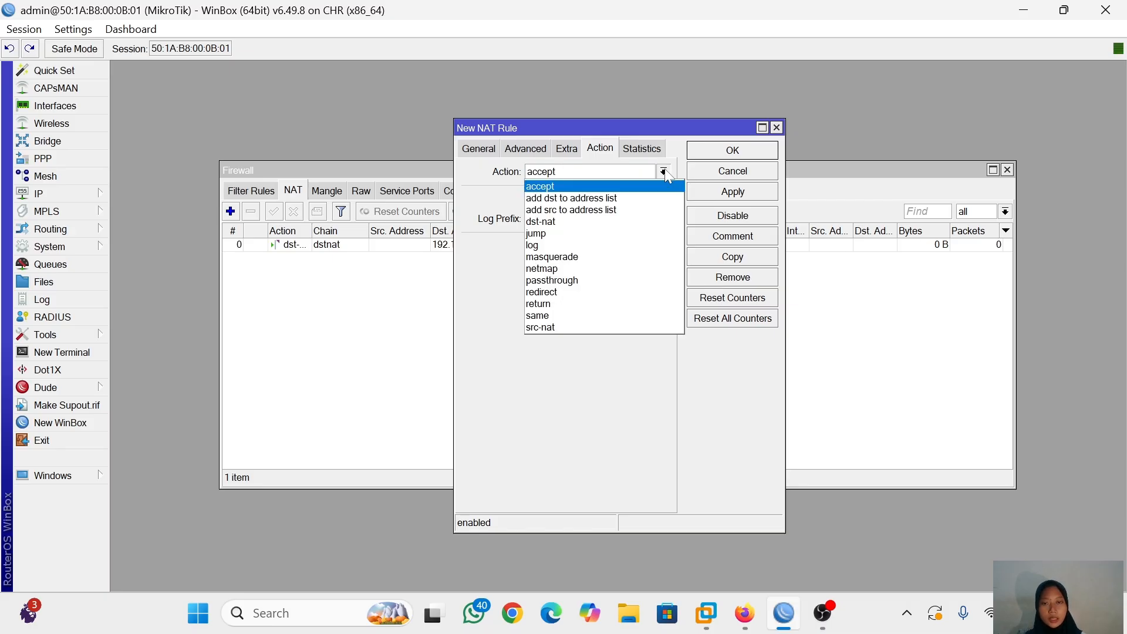
click(550, 222)
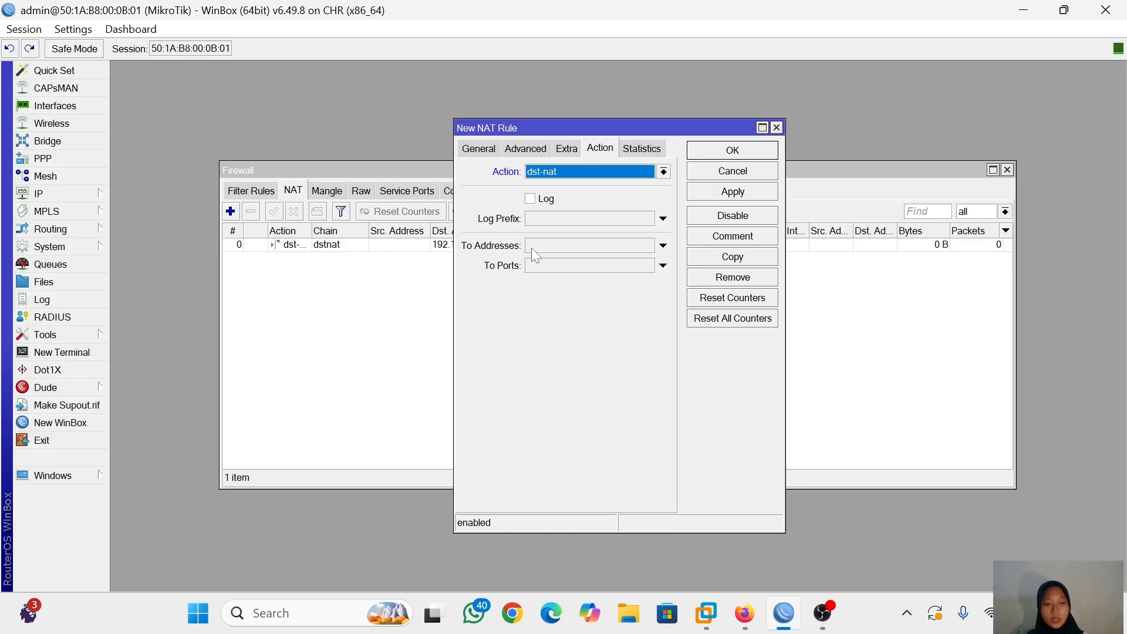
key(alt+Tab)
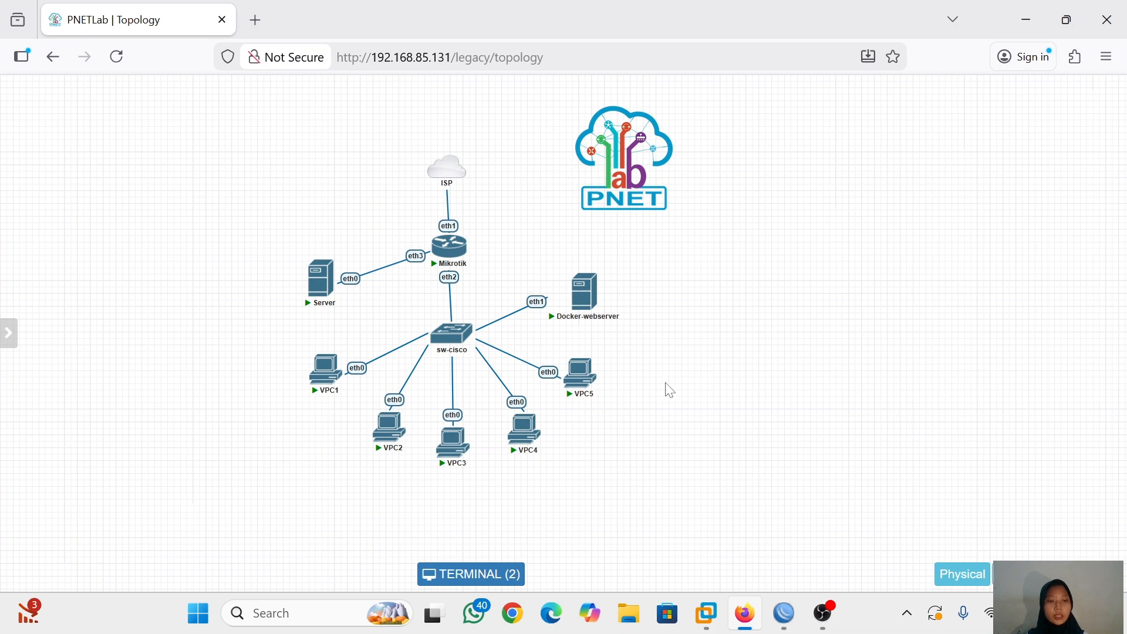
mouse_move(784, 613)
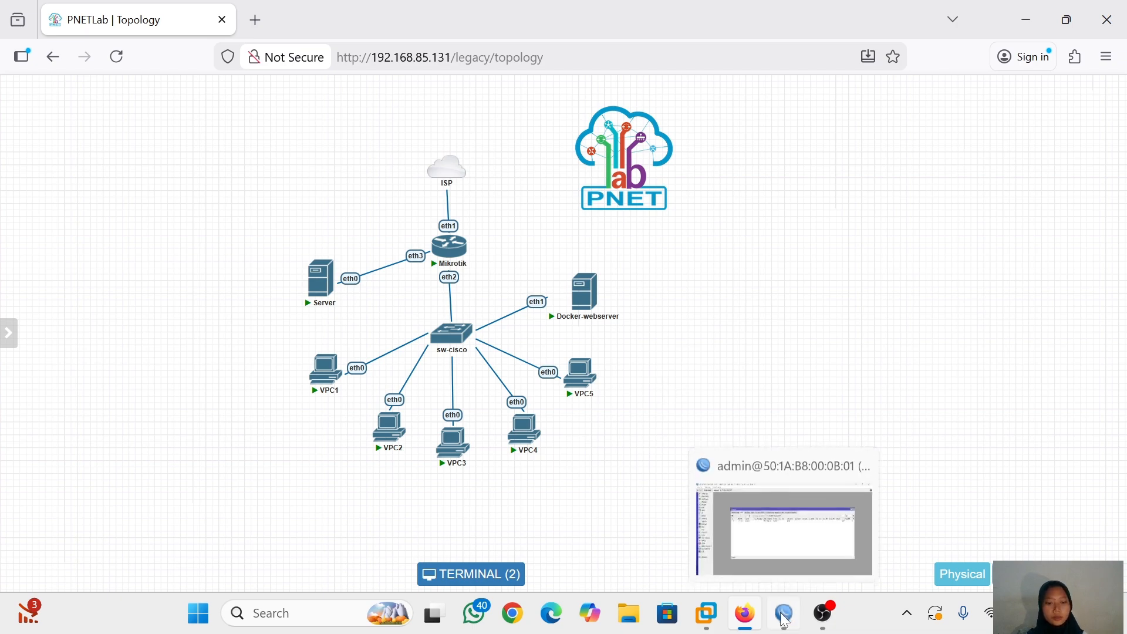
click(729, 555)
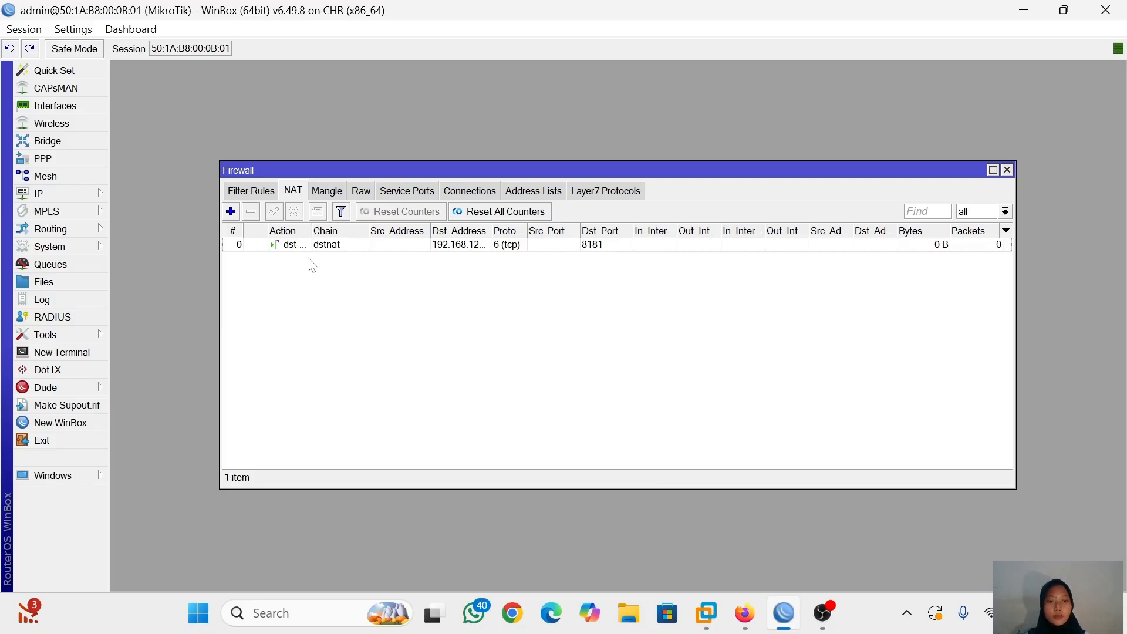
Step: Start a new firewall NAT rule and set its chain to dstnat
click(230, 211)
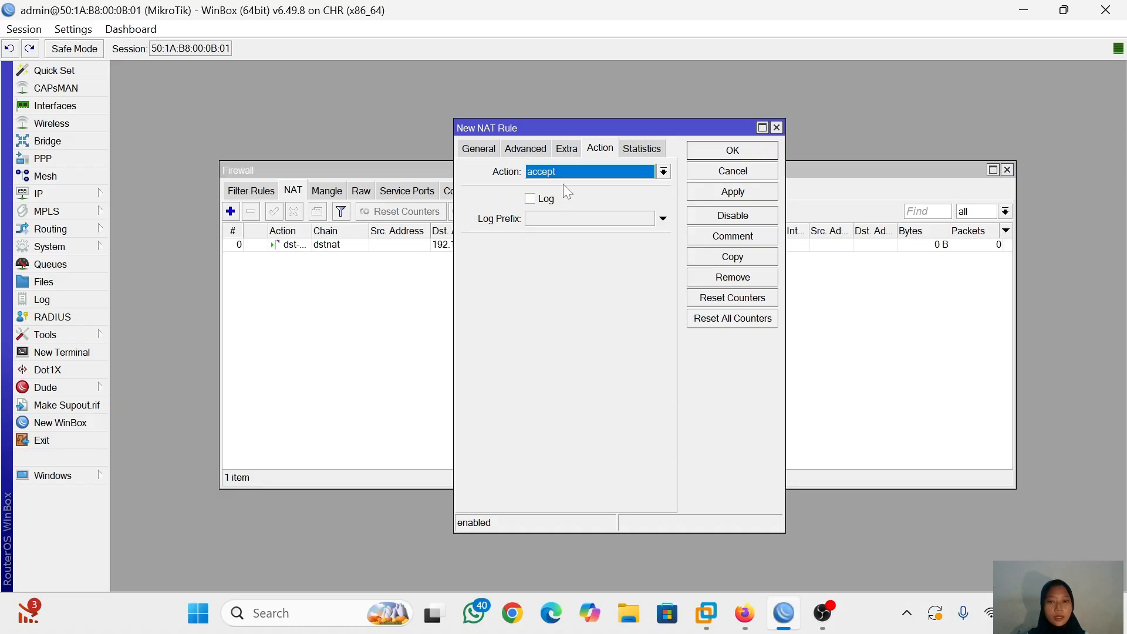
click(479, 149)
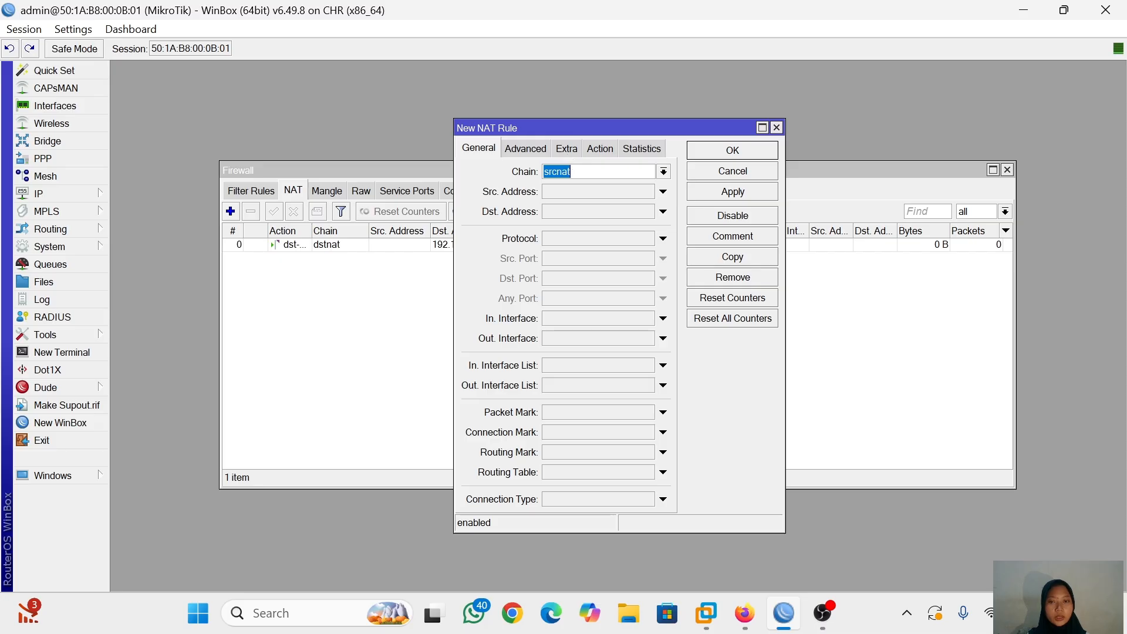
click(664, 171)
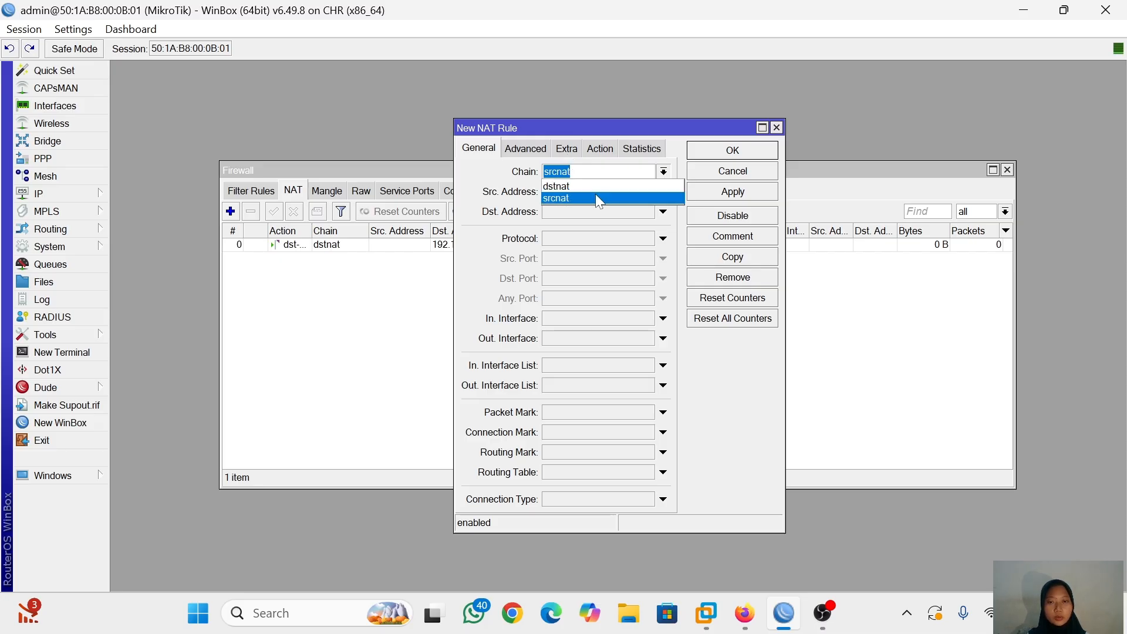
click(596, 189)
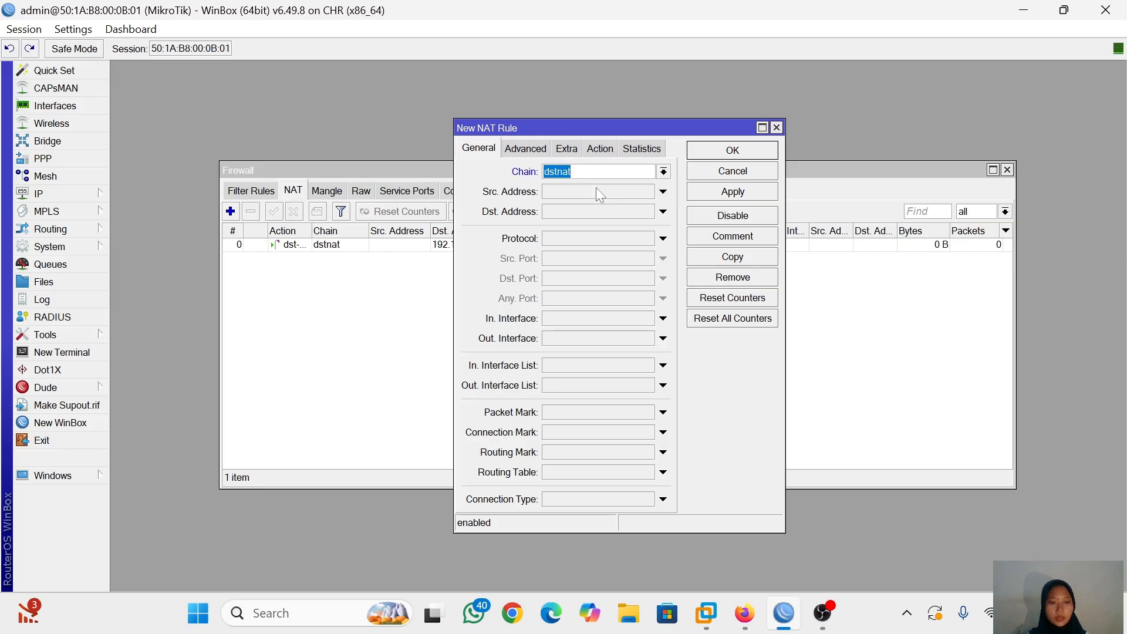
Step: Make the new NAT rule match protocol udp, destination port 53 and destination address 8.8.8.8
click(558, 239)
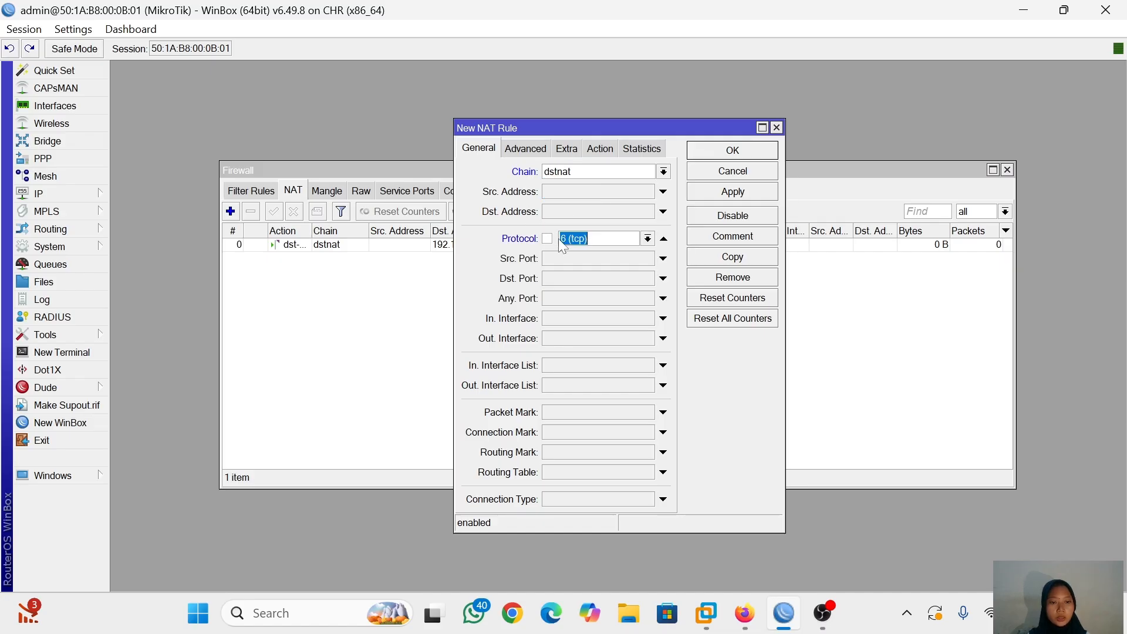
click(648, 238)
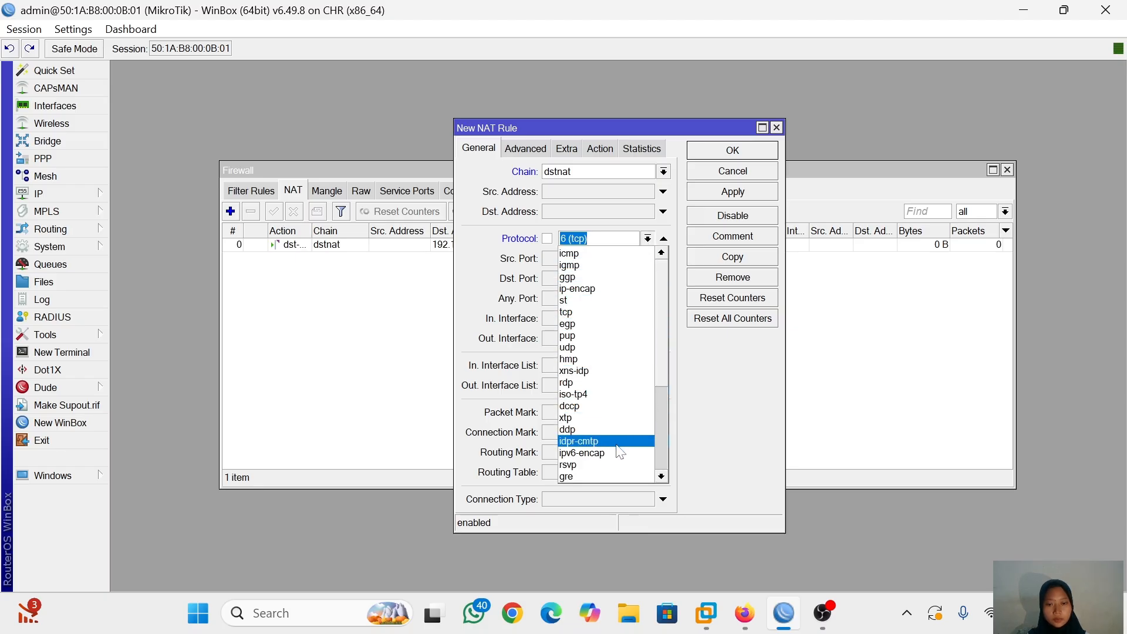
click(598, 236)
key(BackSpace)
key(BackSpace)
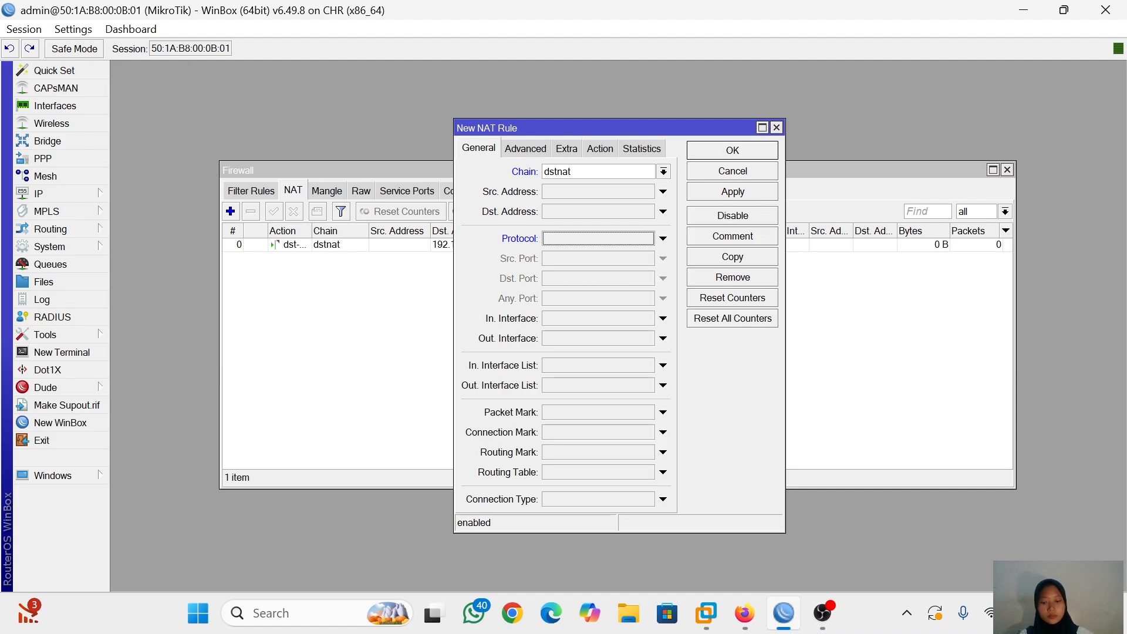
text(udp)
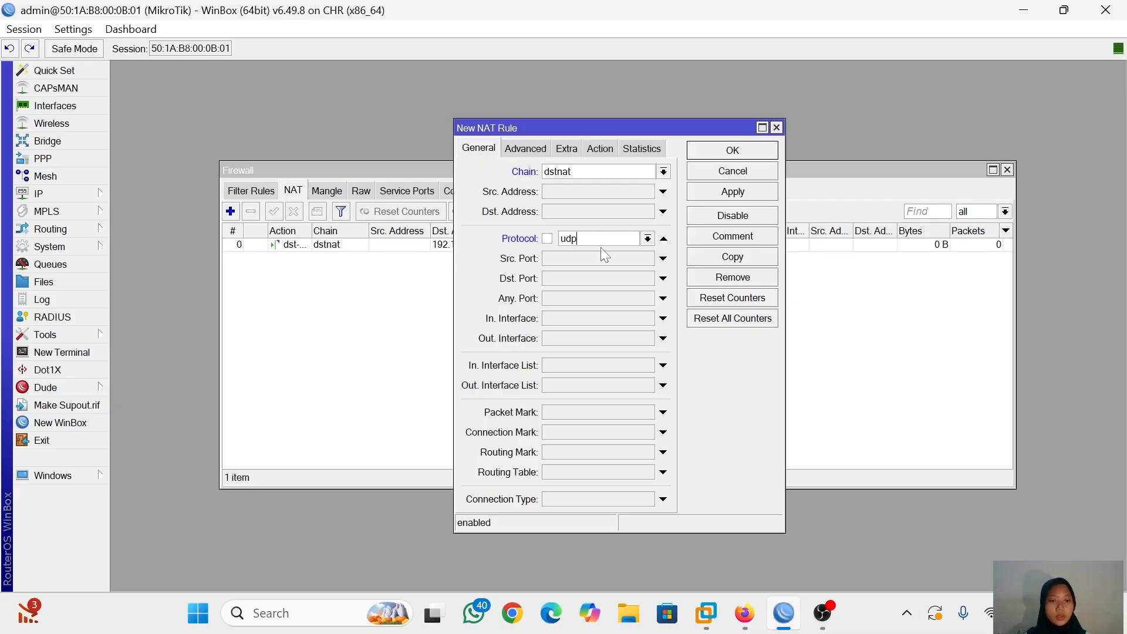
click(556, 280)
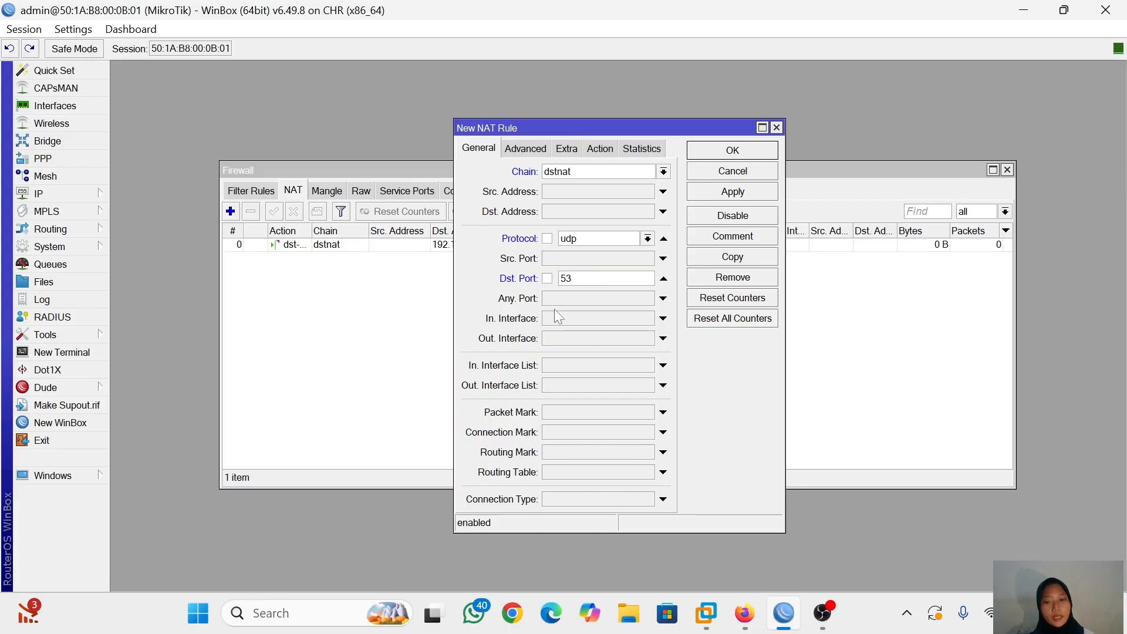
click(559, 212)
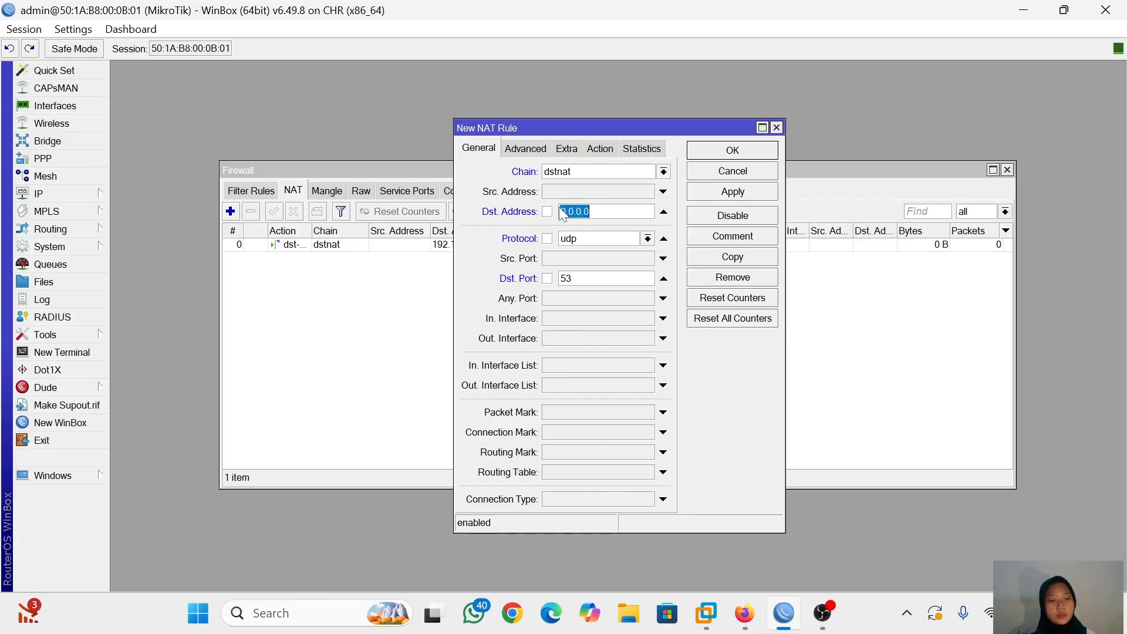
text(8.8.8.8)
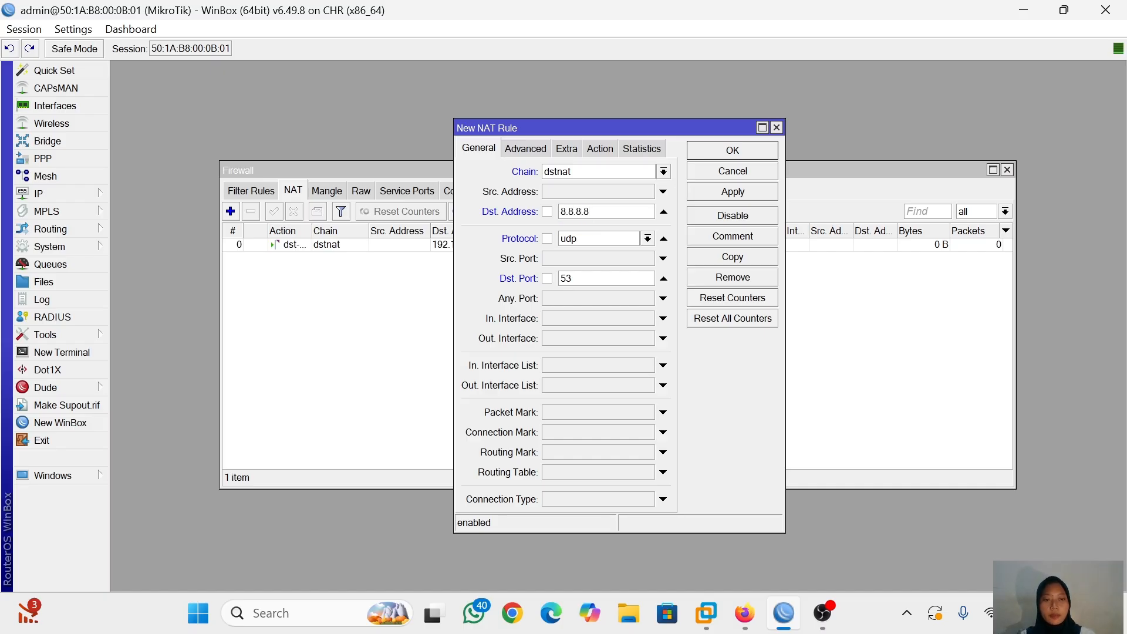
Step: Set the new NAT rule's action to redirect and save the rule
click(600, 150)
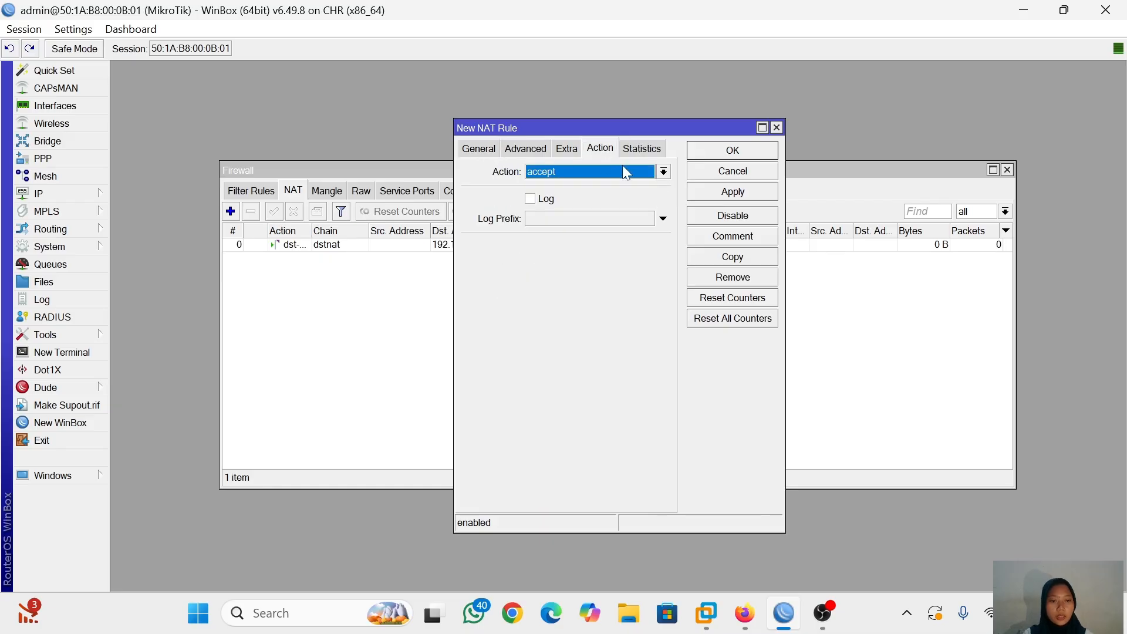
click(664, 172)
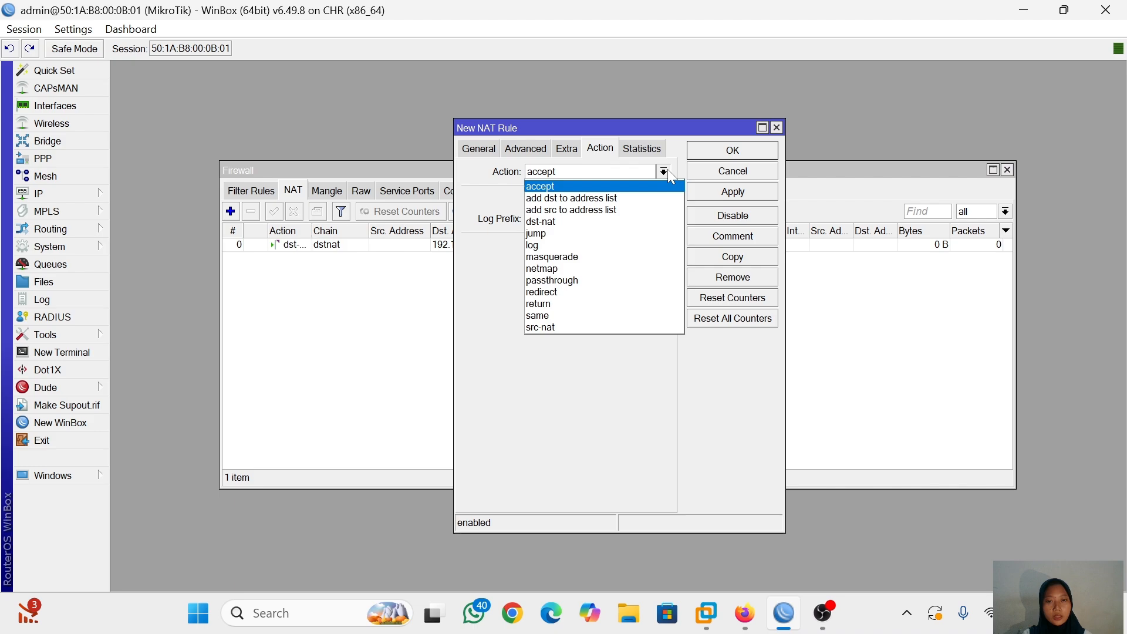
click(563, 292)
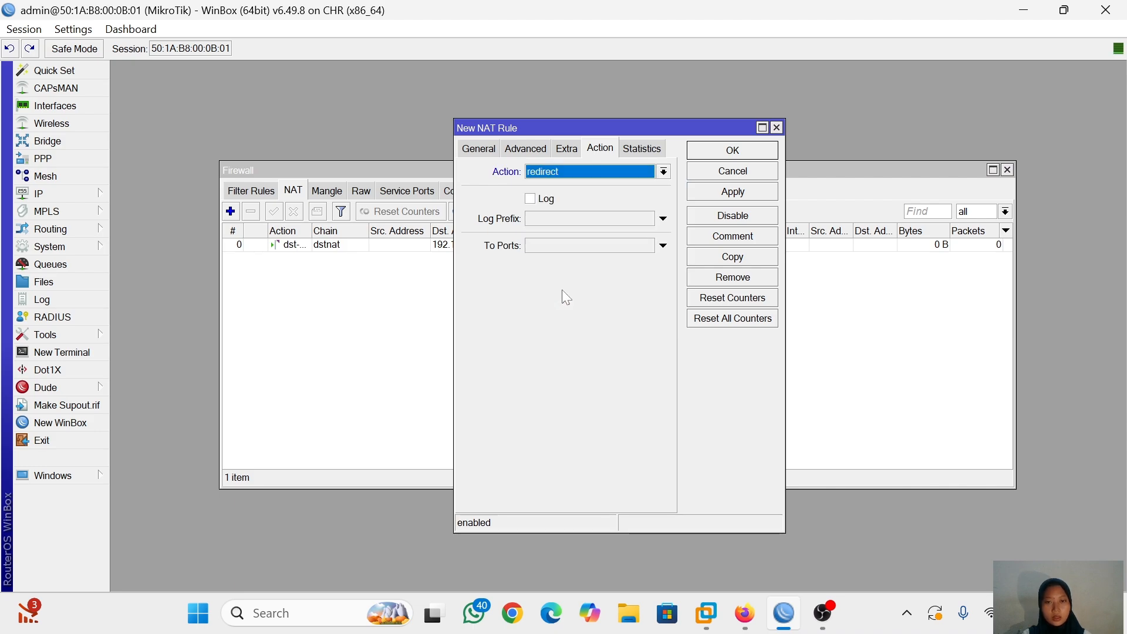
click(741, 191)
click(740, 155)
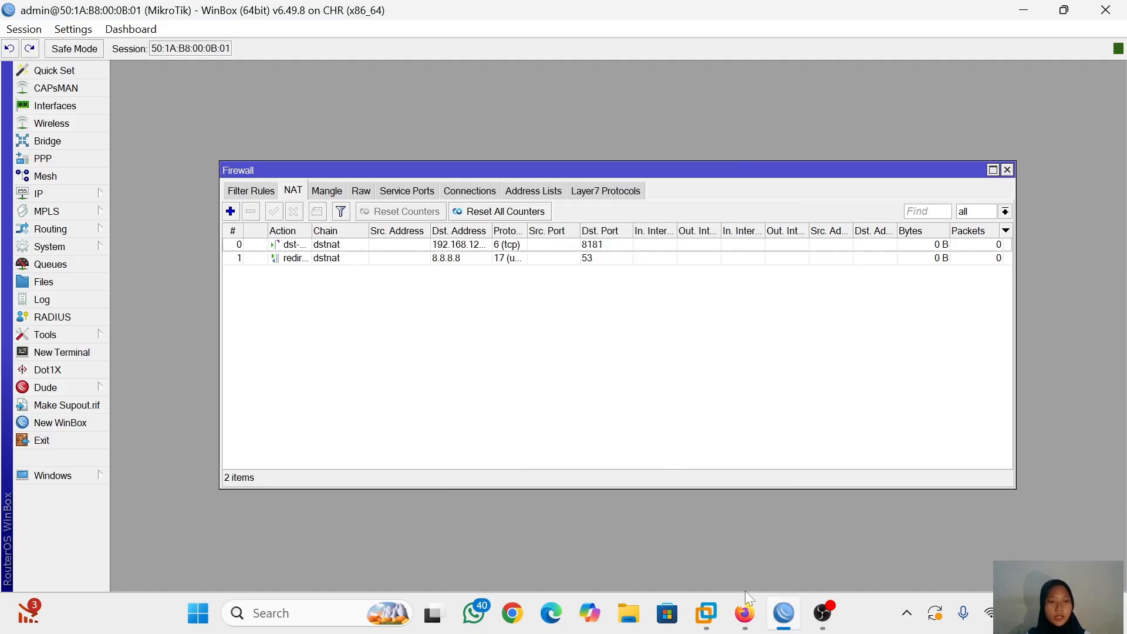
Step: Switch to the PNETLab topology in the browser, open VPC3's console and ping server1.mydomain.com
click(745, 612)
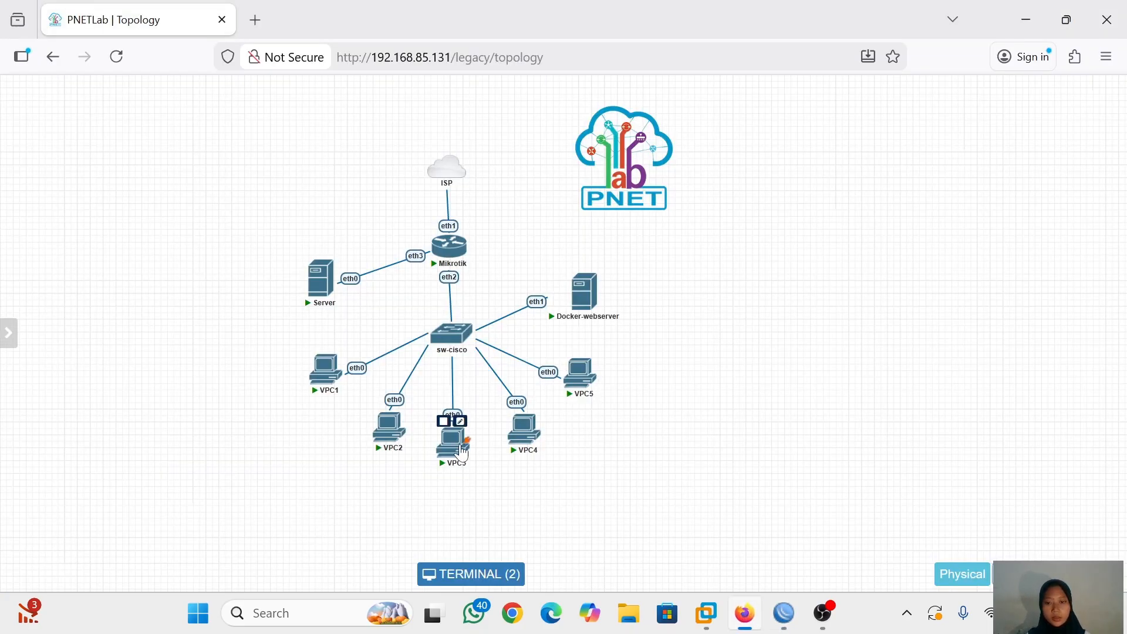
click(462, 454)
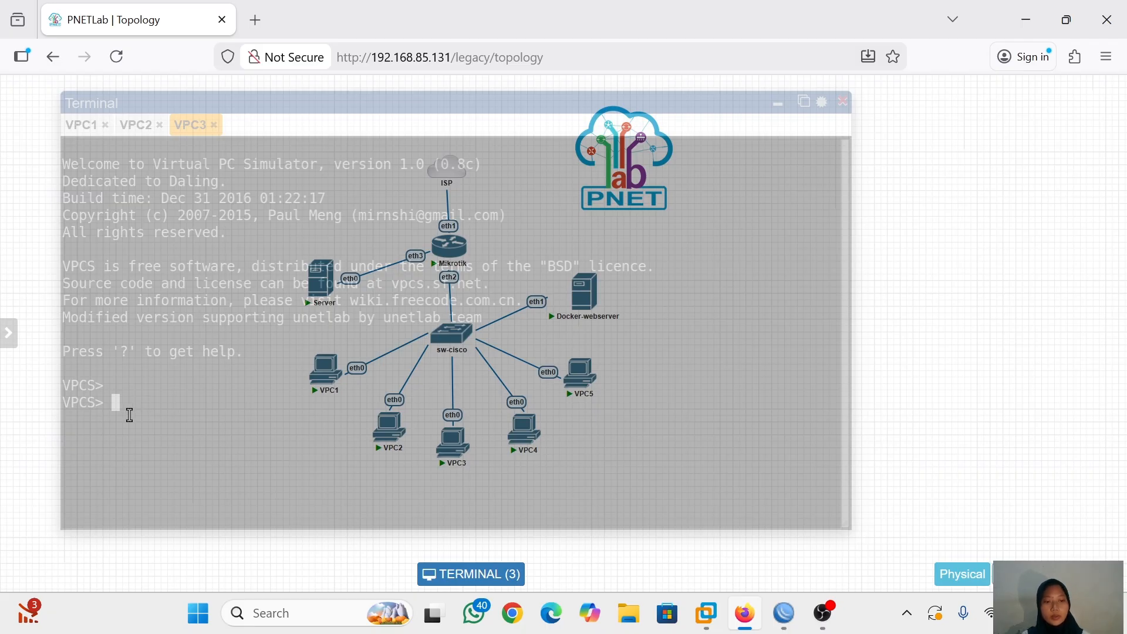
text(ping)
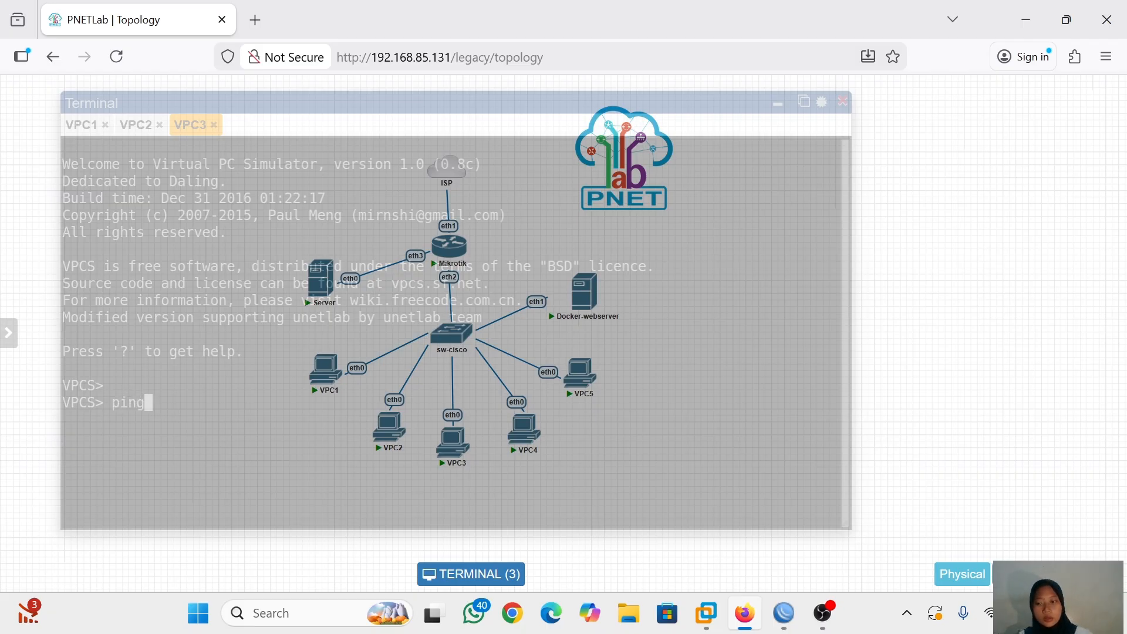
text( server)
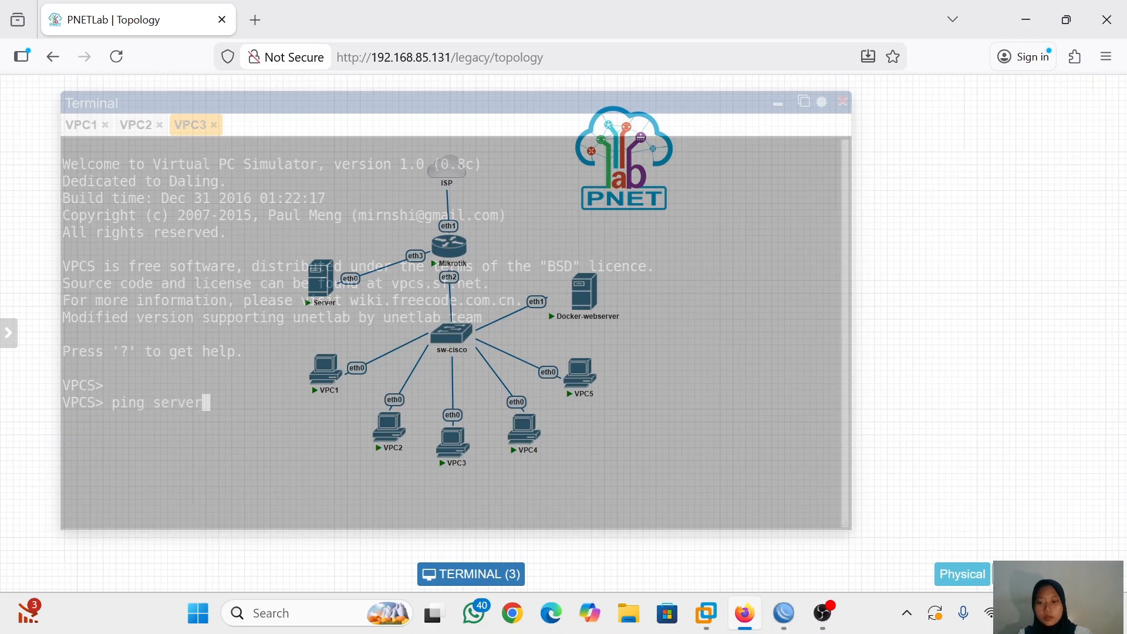
text(1.)
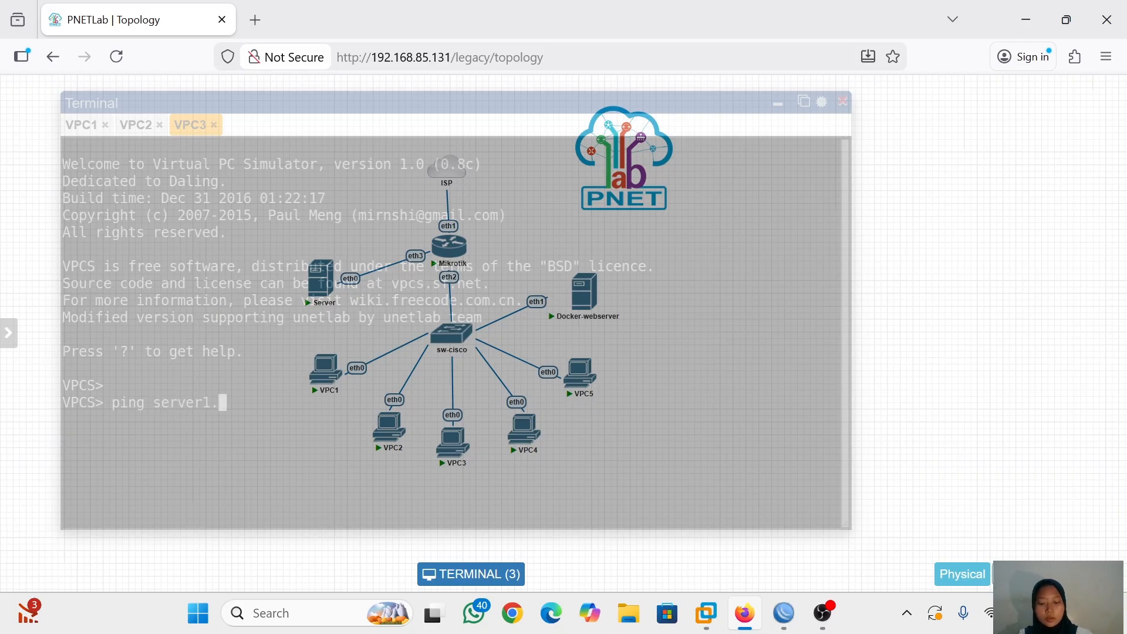
text(dom)
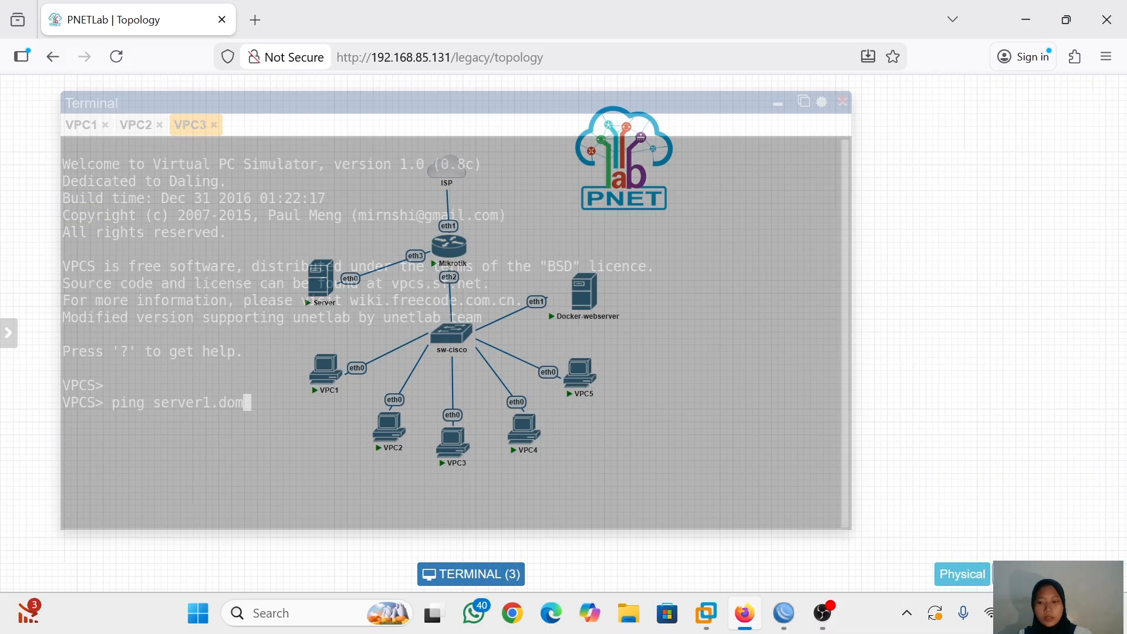
key(BackSpace)
key(BackSpace)
key(BackSpace)
text(myd)
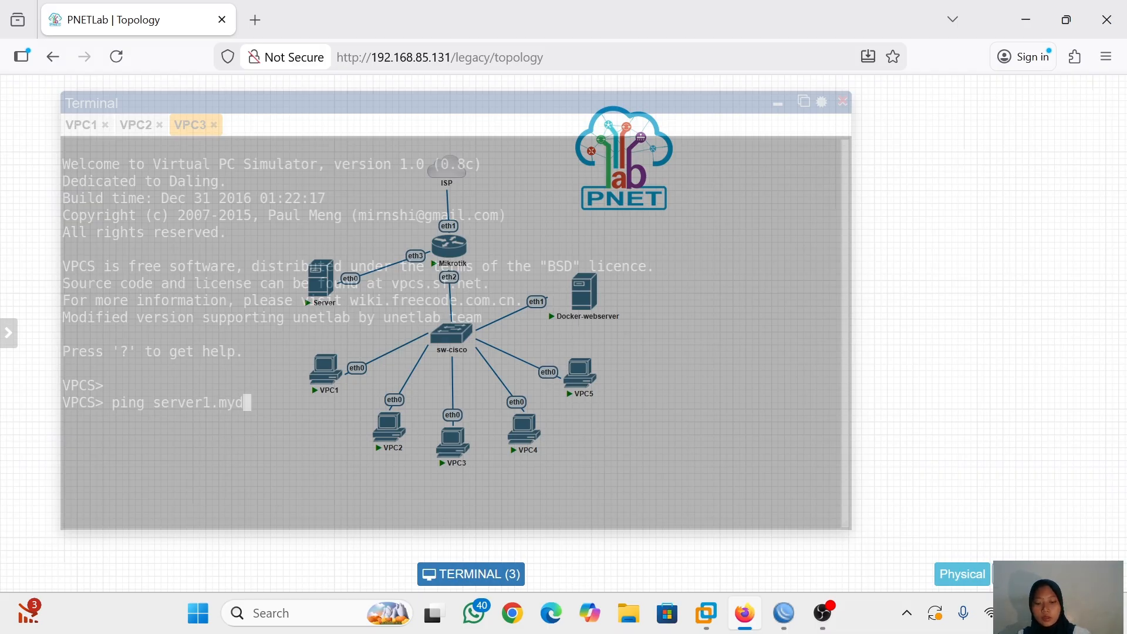
text(omain.com)
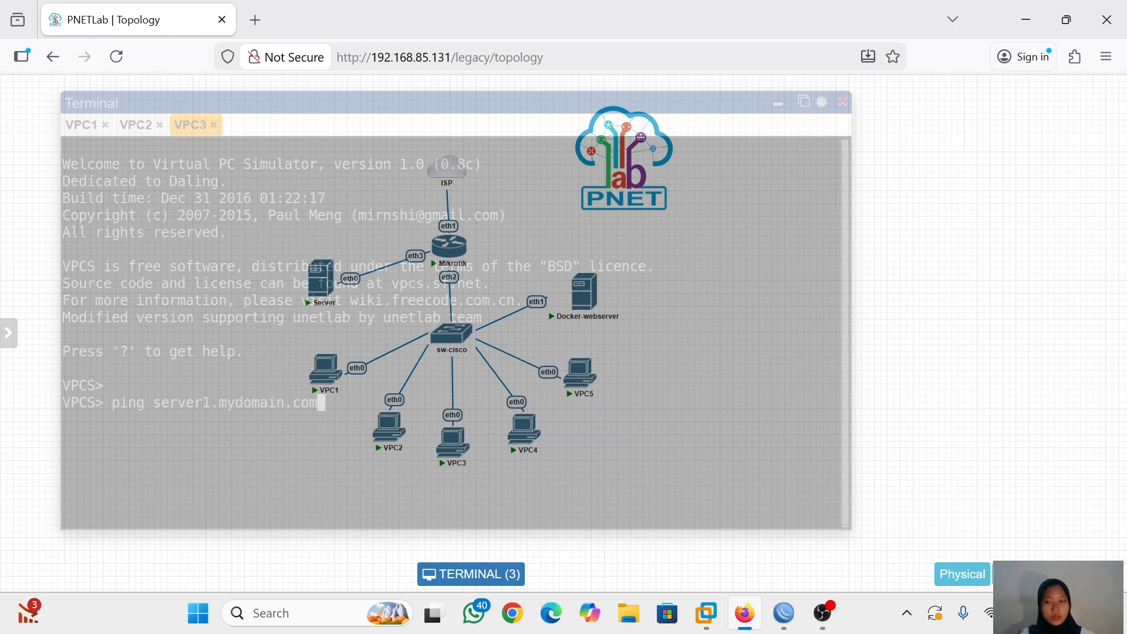
key(Return)
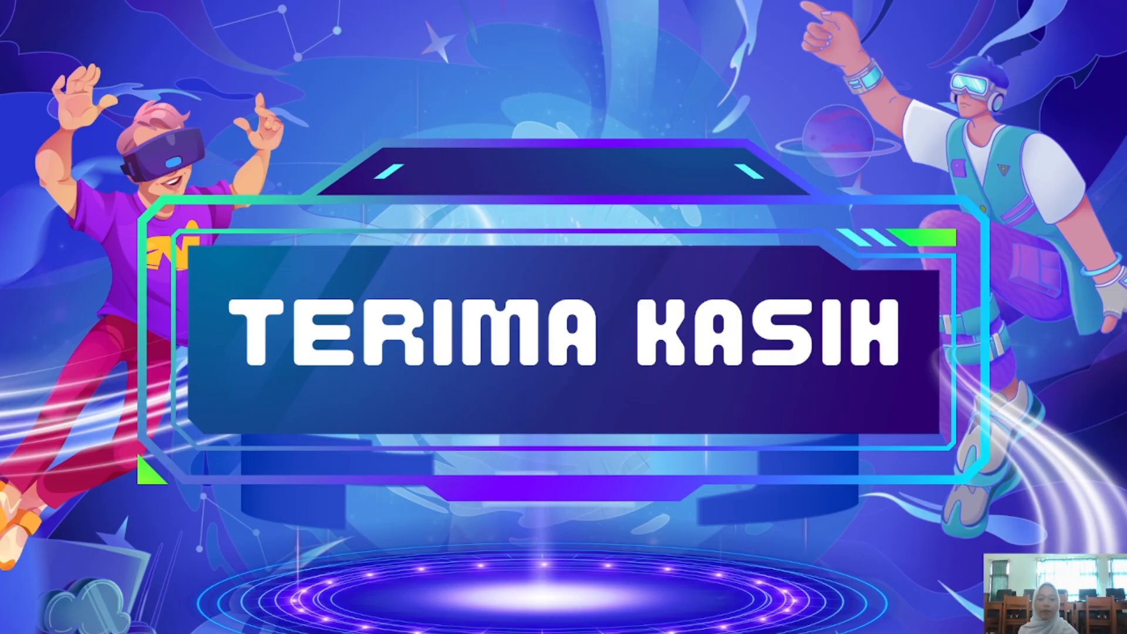